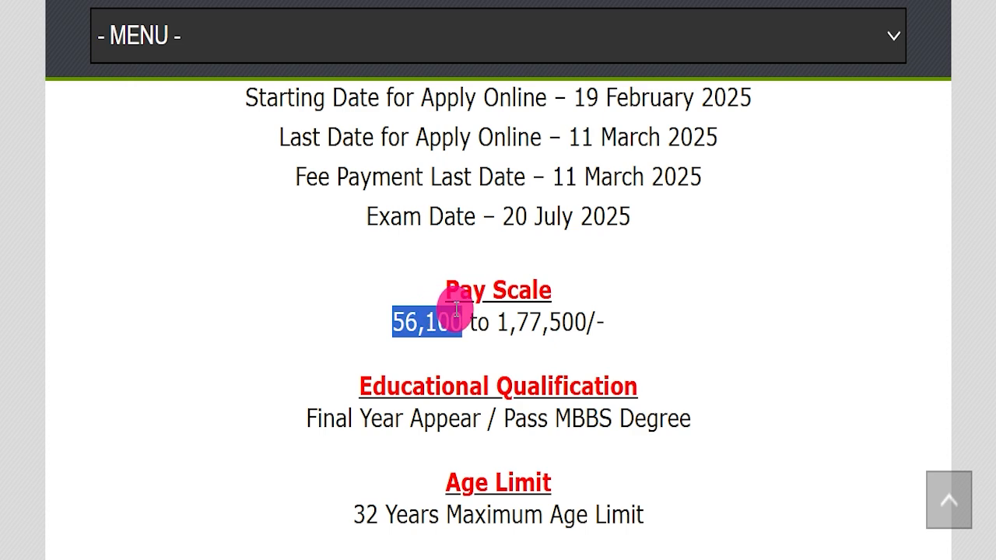
Step: Highlight the pay scale, qualification, age limit and general-category application fee lines
scroll(666, 315, "down", 1)
left_click_drag(267, 335, 684, 315)
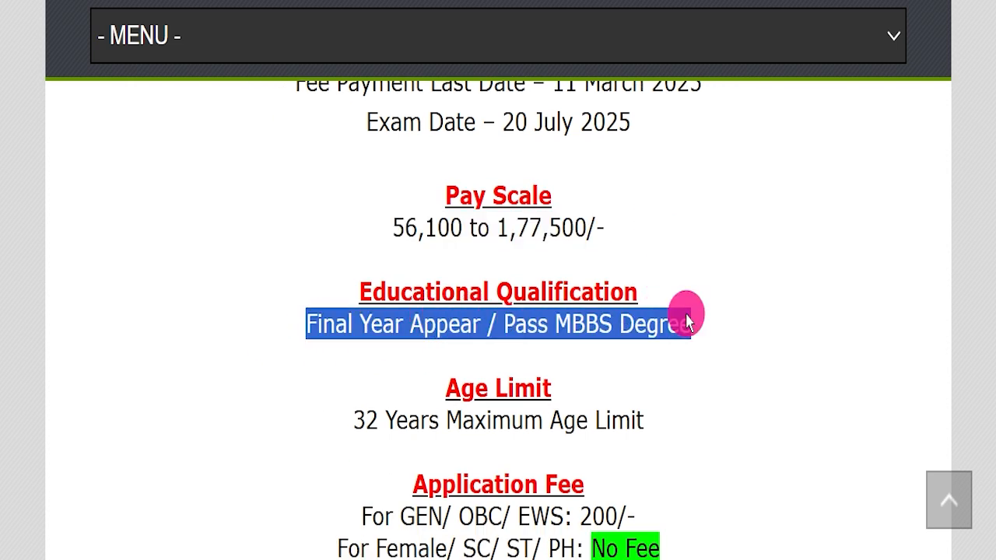
left_click(687, 346)
scroll(704, 365, "down", 1)
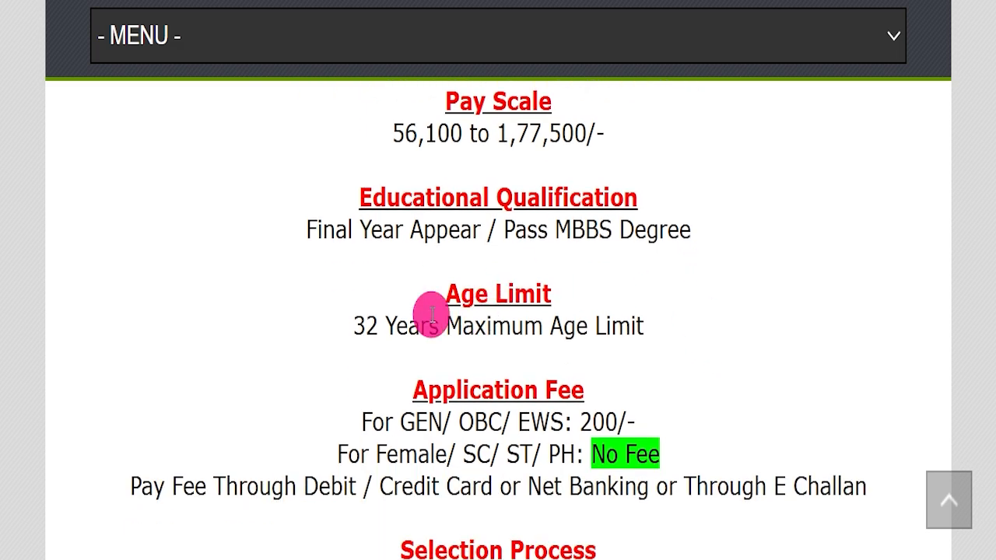
left_click_drag(287, 325, 703, 307)
scroll(704, 309, "down", 1)
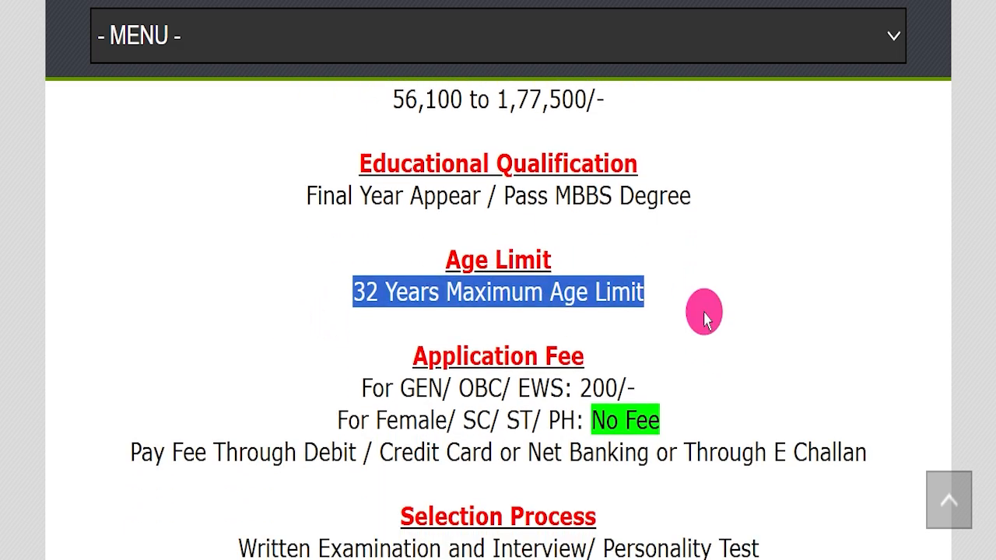
left_click_drag(372, 328, 650, 331)
left_click_drag(297, 329, 587, 347)
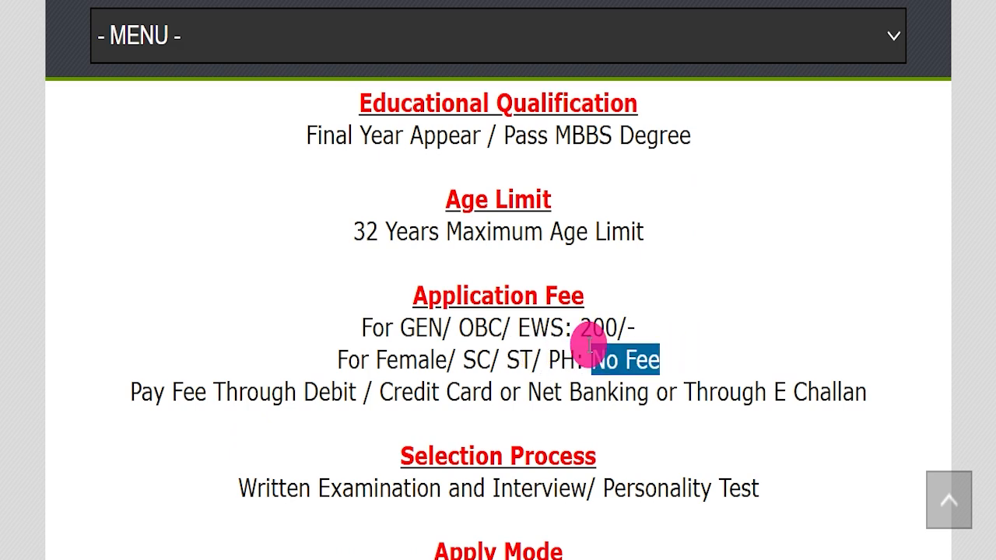
left_click_drag(313, 381, 853, 378)
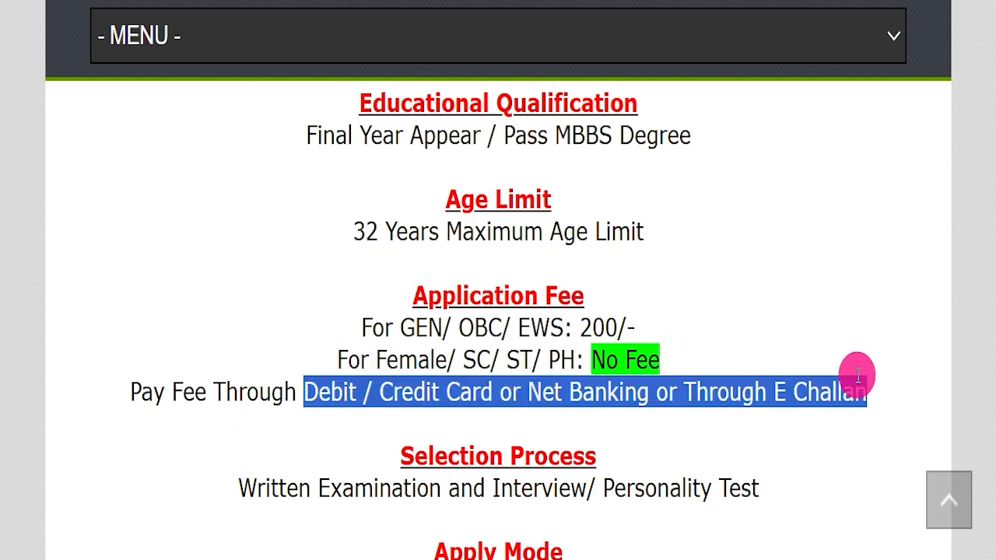
Step: Highlight the selection process, Online apply mode, upsconline.gov.in and the Official Notification Pdf link
scroll(615, 267, "down", 3)
left_click_drag(214, 203, 748, 209)
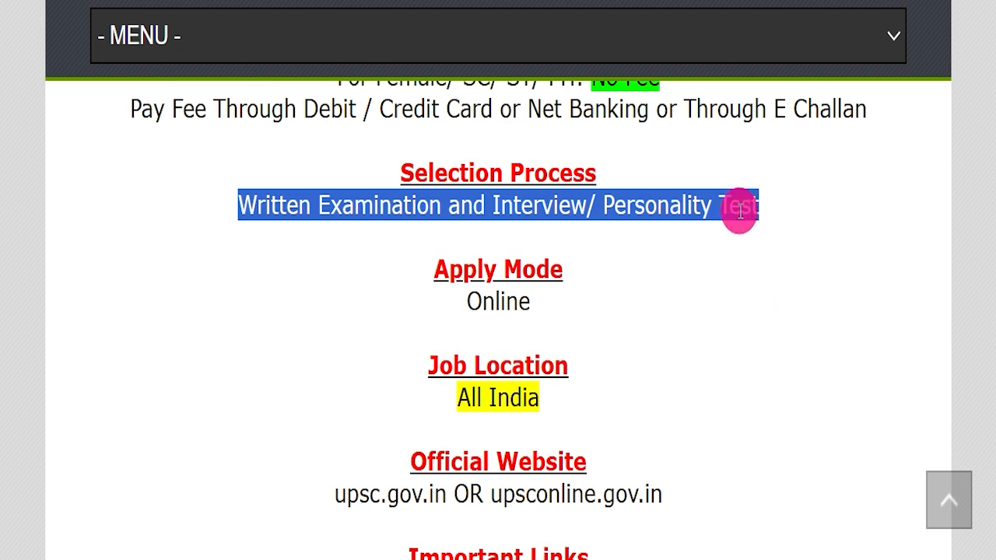
left_click_drag(405, 282, 564, 285)
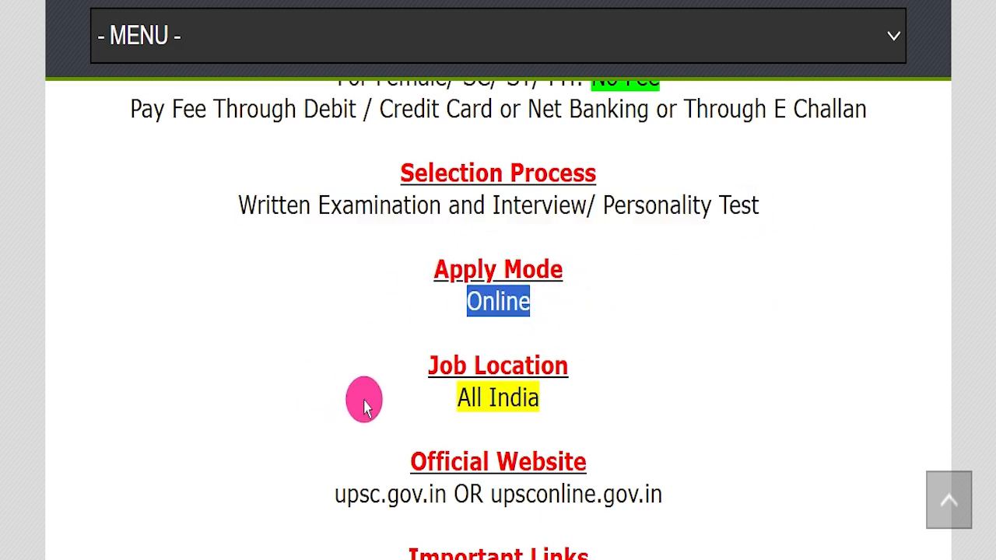
left_click_drag(382, 381, 623, 389)
scroll(622, 374, "down", 1)
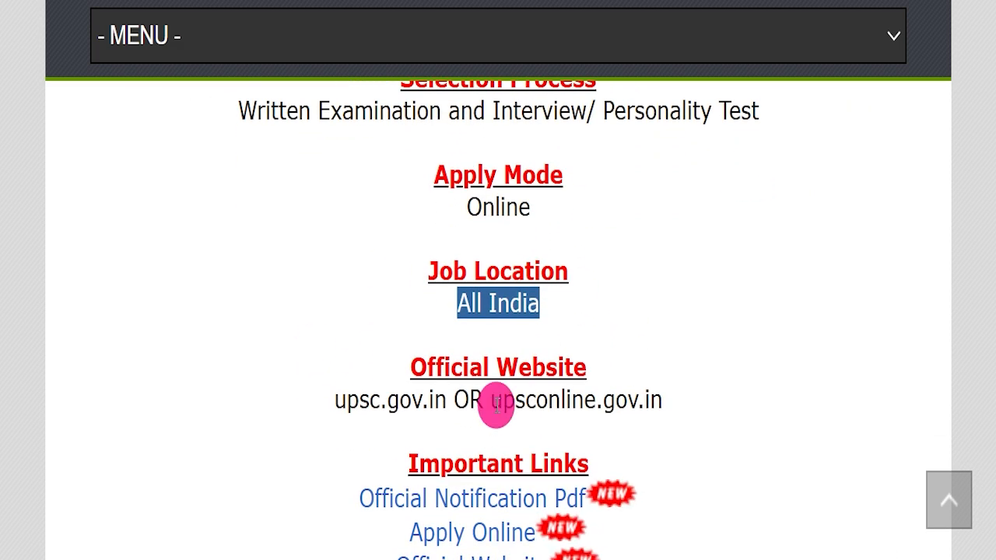
mouse_move(490, 398)
left_mouse_down()
mouse_move(749, 382)
mouse_move(498, 396)
left_mouse_up()
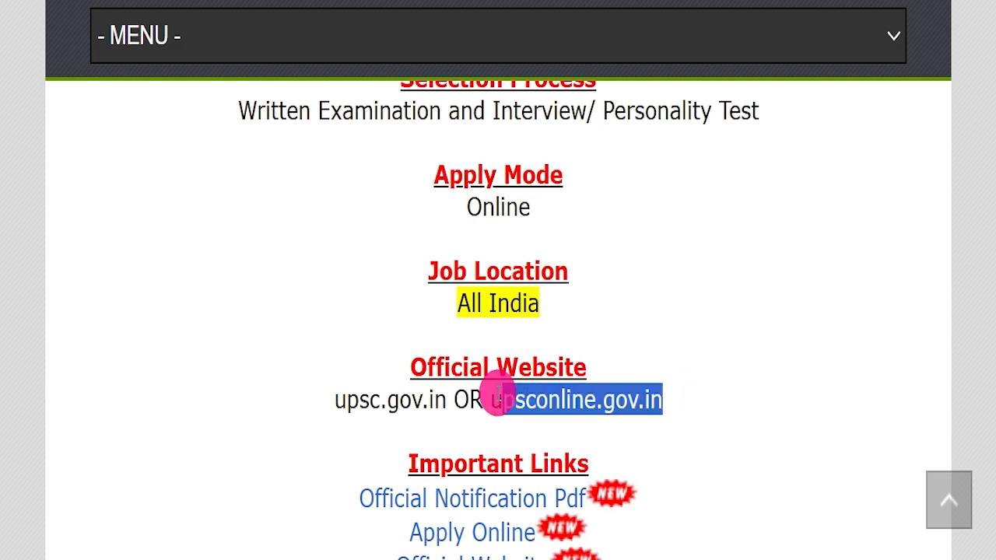
left_click(646, 367)
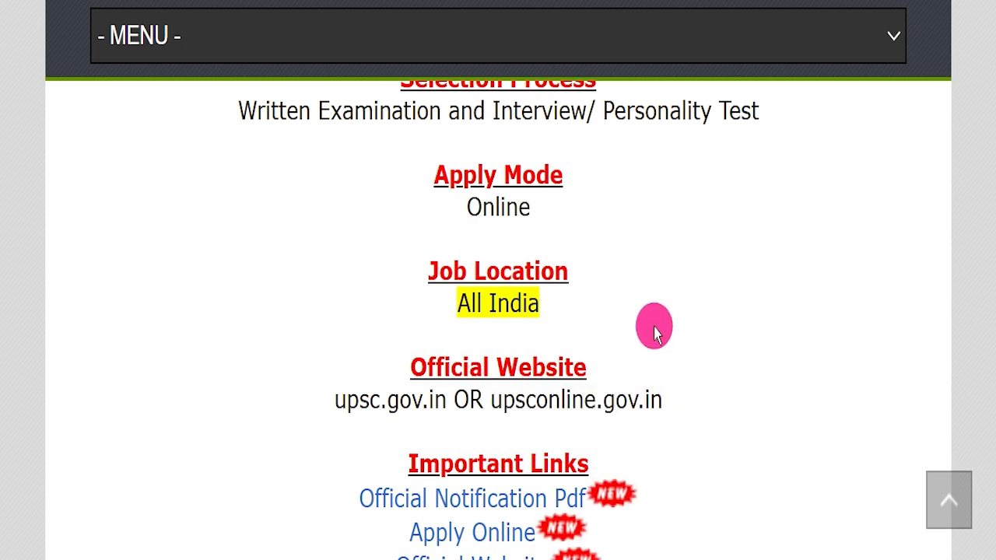
scroll(654, 328, "down", 1)
left_click_drag(342, 374, 620, 455)
left_click(669, 412)
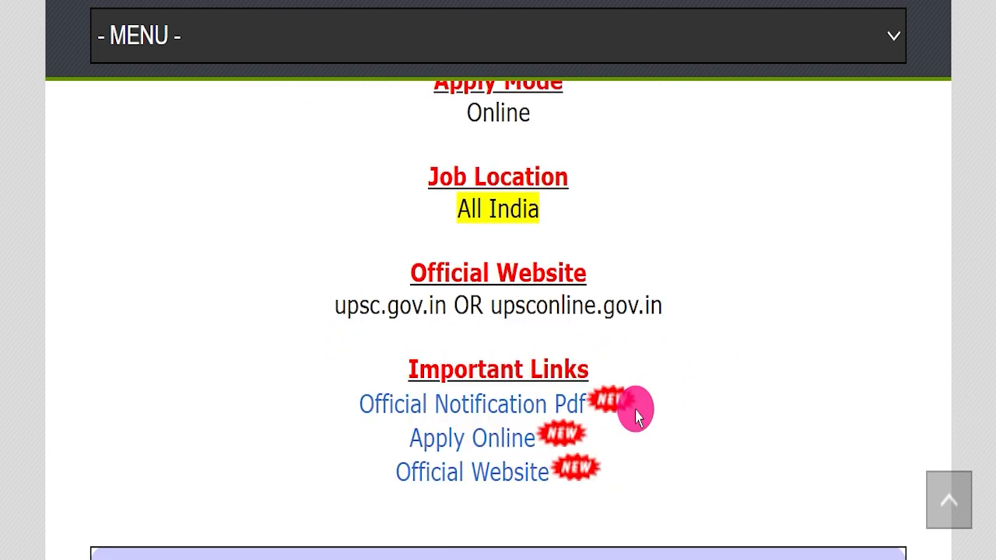
left_click_drag(333, 393, 595, 395)
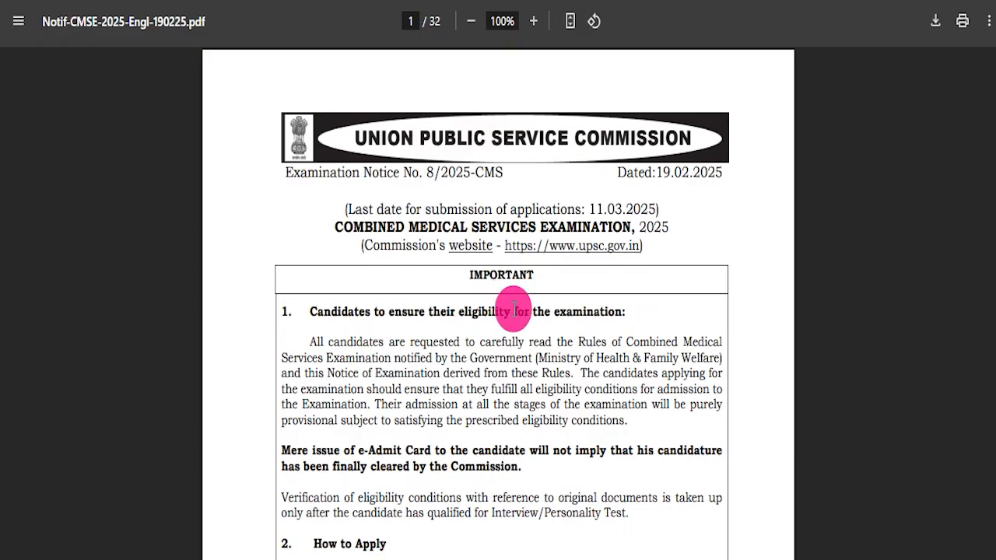
scroll(514, 309, "down", 5)
left_click_drag(317, 165, 567, 292)
scroll(557, 300, "down", 3)
left_click_drag(310, 147, 548, 290)
scroll(540, 340, "down", 3)
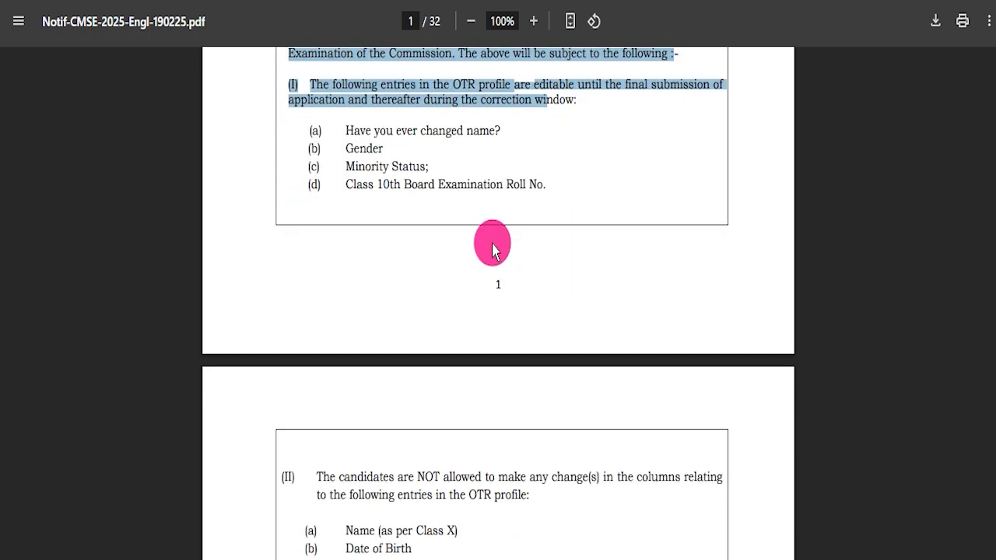
scroll(492, 247, "down", 18)
scroll(513, 229, "down", 20)
scroll(521, 257, "down", 4)
scroll(519, 257, "down", 4)
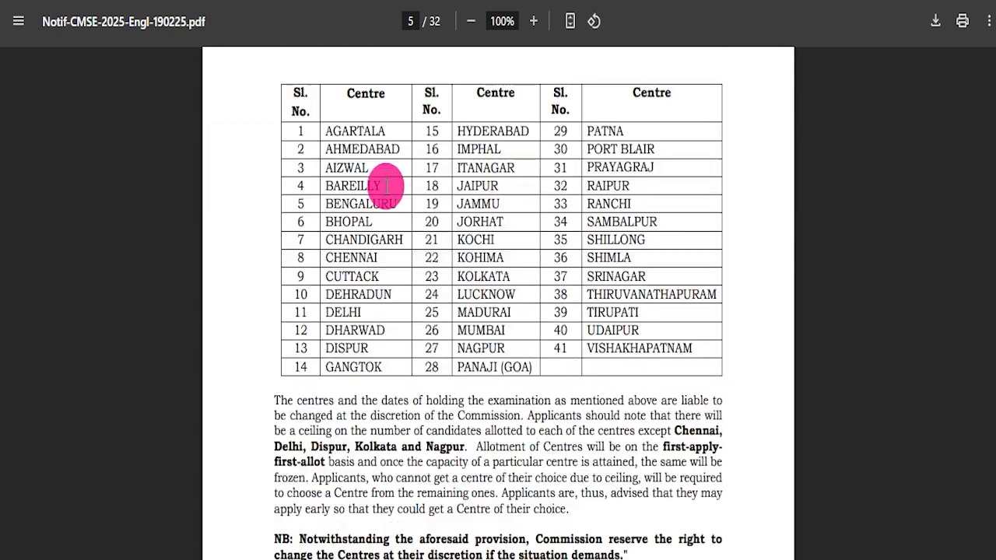
scroll(469, 315, "down", 12)
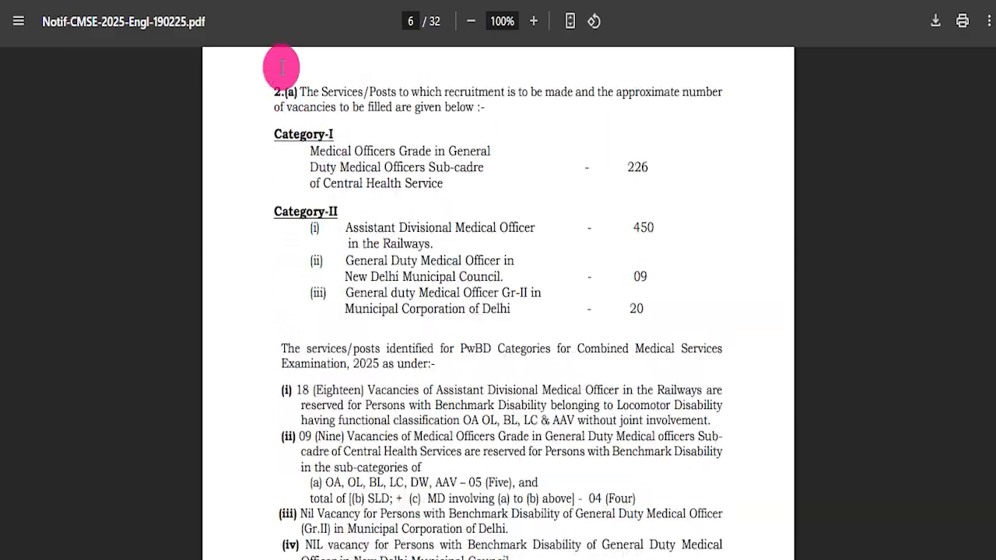
scroll(634, 324, "down", 20)
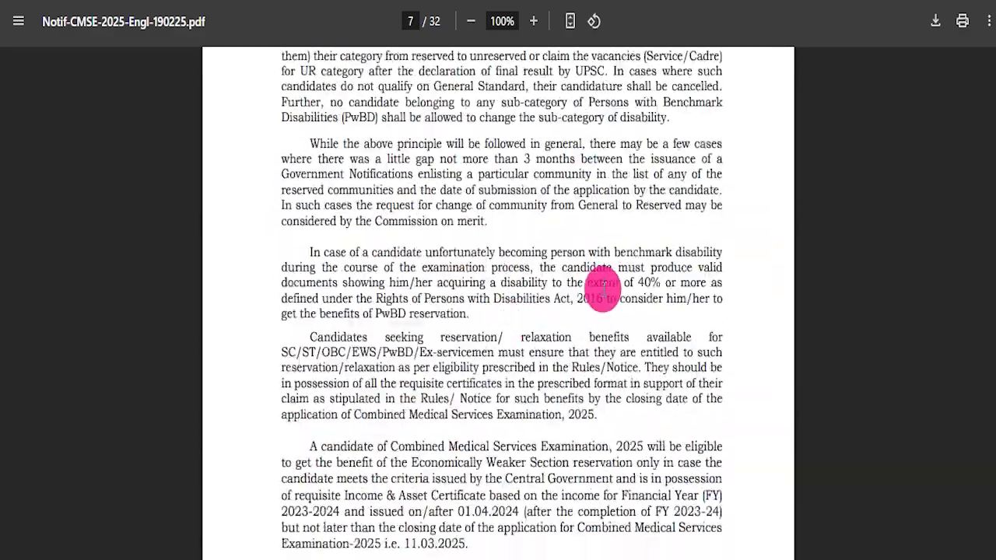
scroll(504, 272, "down", 20)
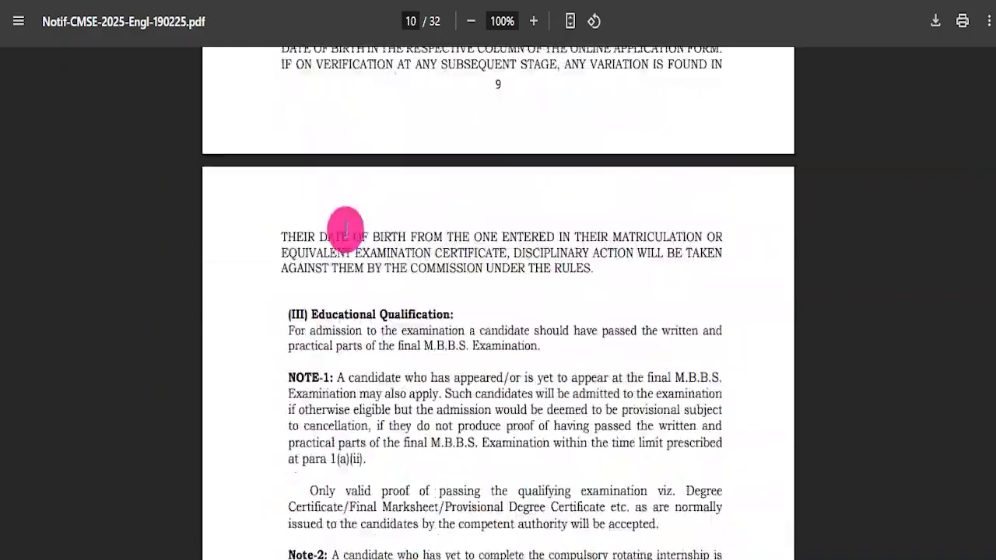
scroll(421, 248, "down", 10)
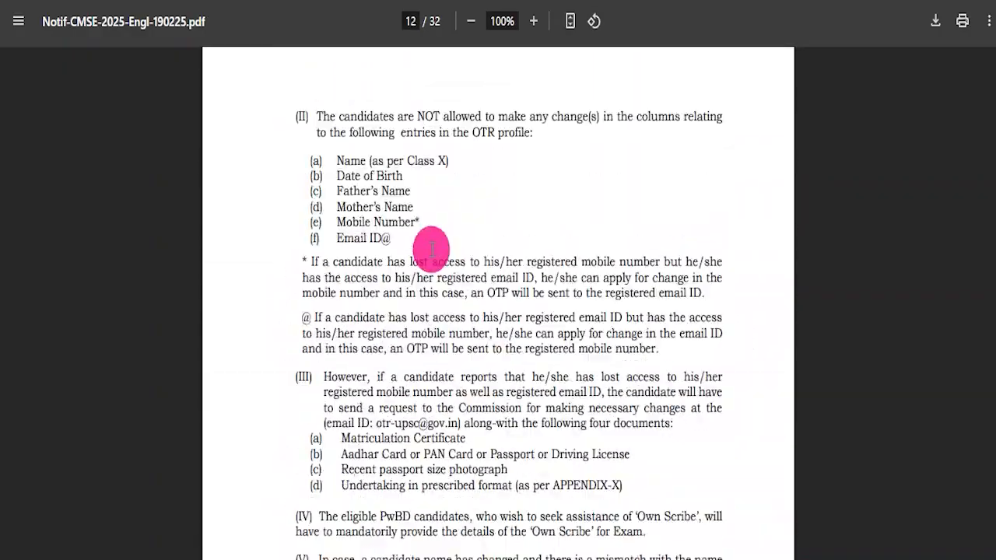
scroll(440, 257, "down", 8)
scroll(446, 262, "down", 20)
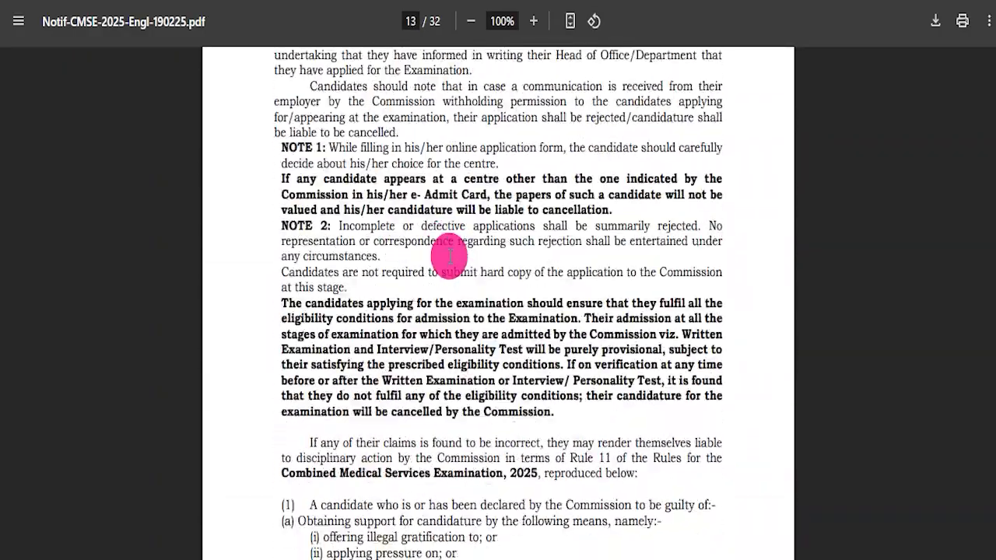
scroll(587, 285, "down", 20)
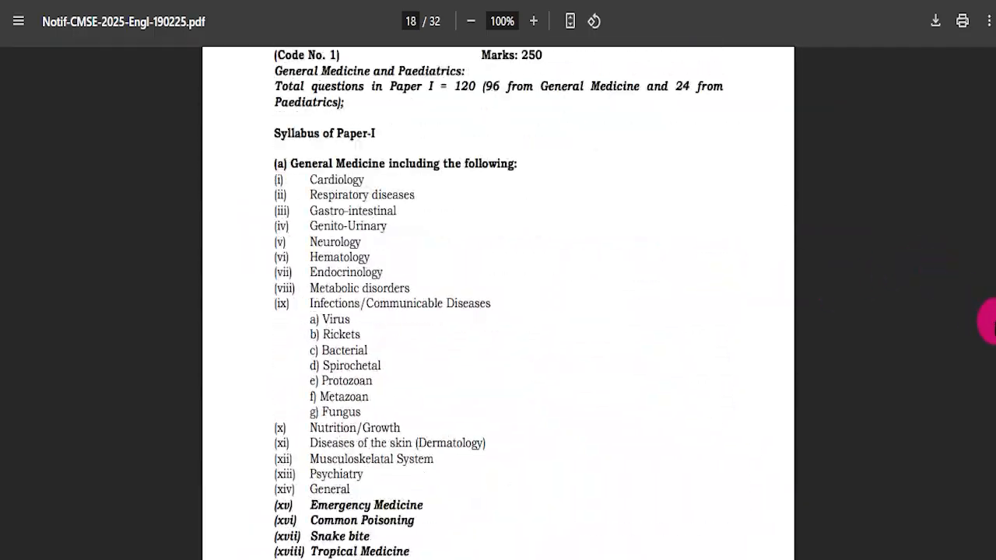
left_click_drag(992, 321, 991, 53)
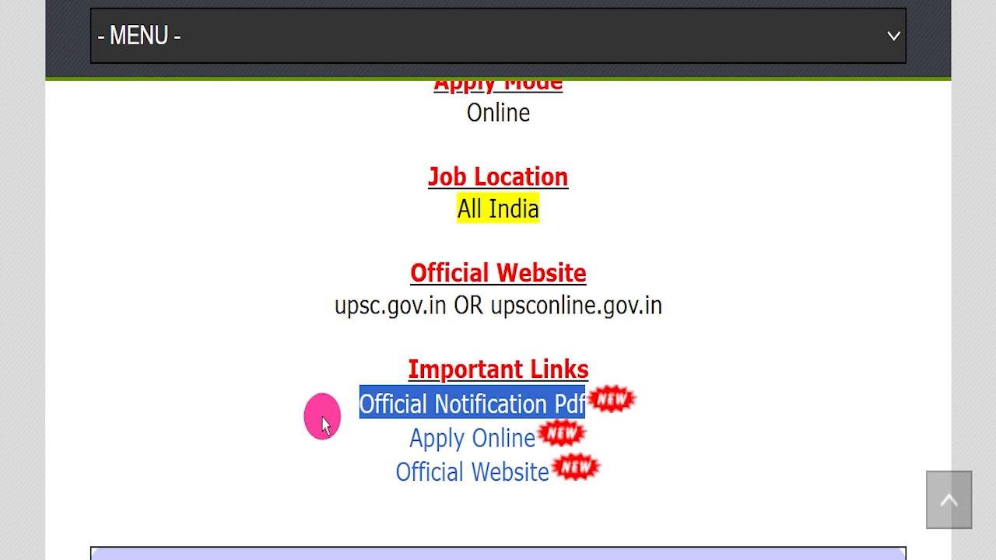
Step: Highlight the Apply Online link and open the UPSC online login page
left_click_drag(322, 415, 514, 417)
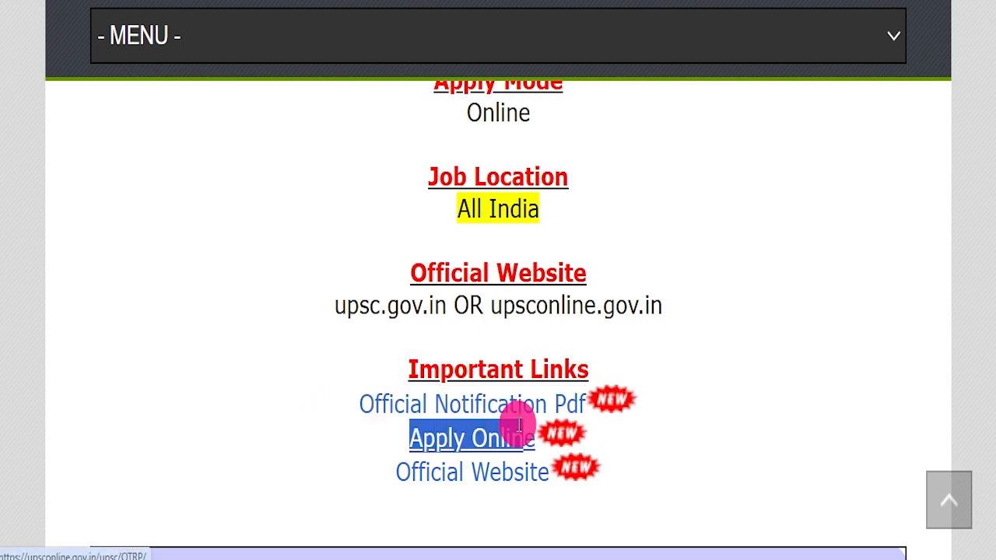
left_click(527, 438)
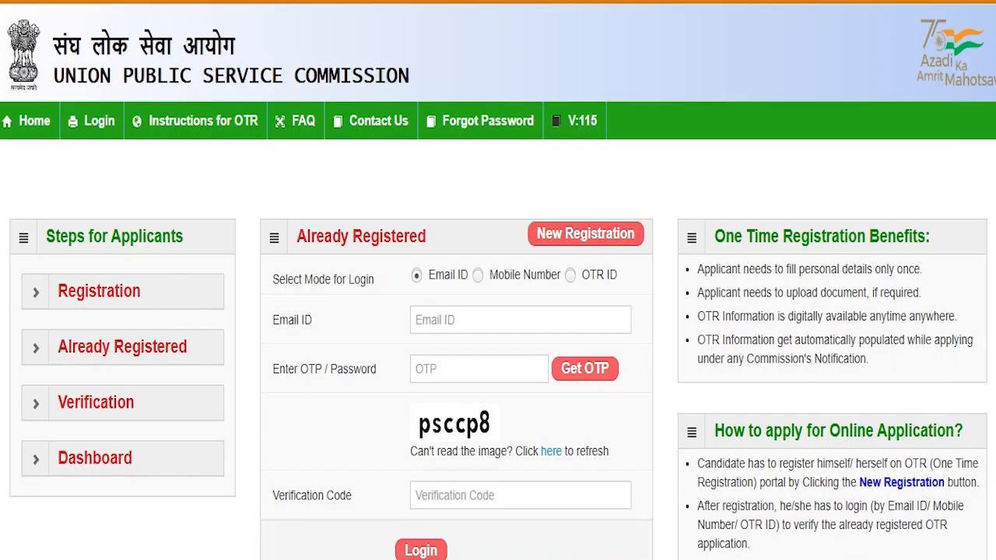
scroll(643, 151, "down", 3)
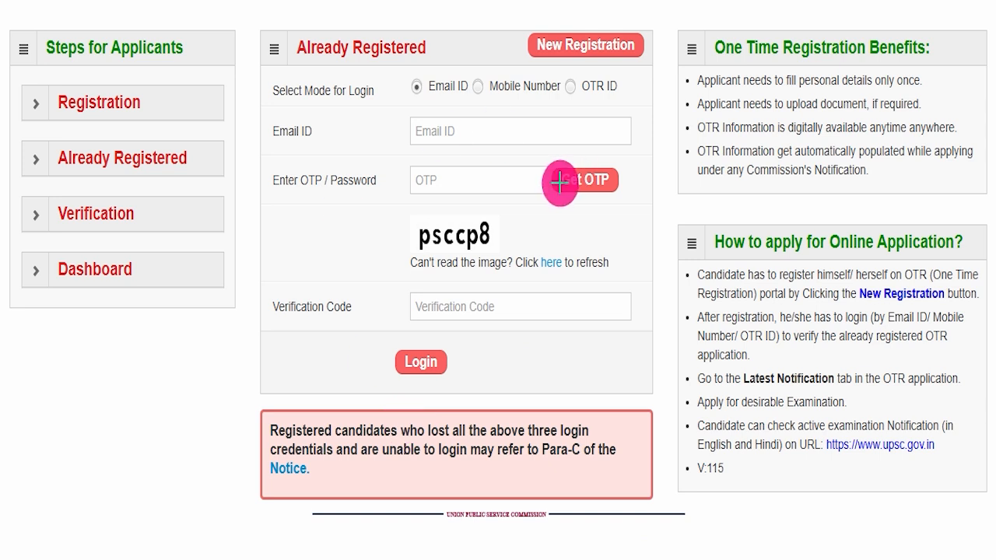
Step: Annotate the login mode, email, OTP and verification code fields, then box the new registration option
mouse_move(387, 87)
left_mouse_down()
mouse_move(671, 87)
mouse_move(695, 66)
left_mouse_up()
left_click_drag(562, 117, 483, 133)
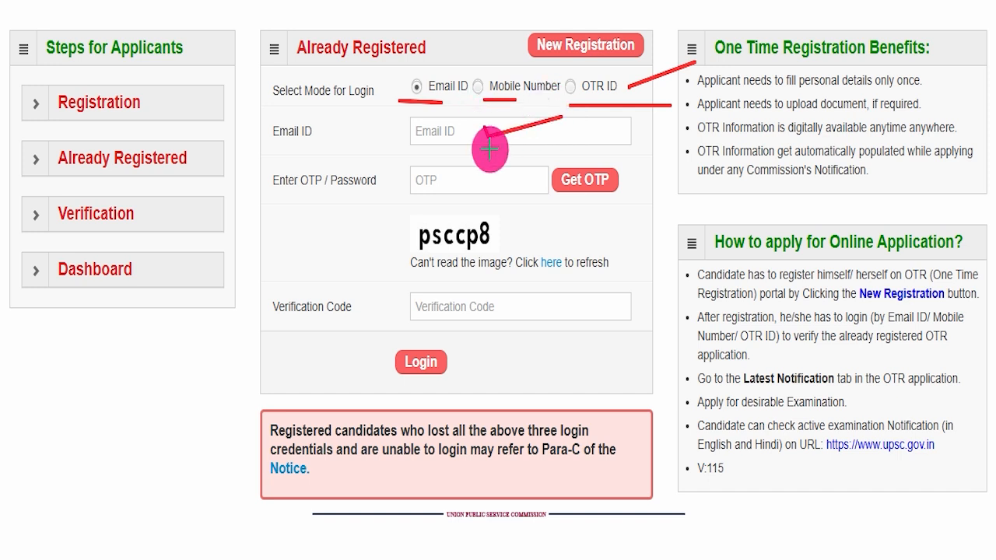
left_click_drag(484, 177, 567, 154)
left_click_drag(467, 317, 541, 283)
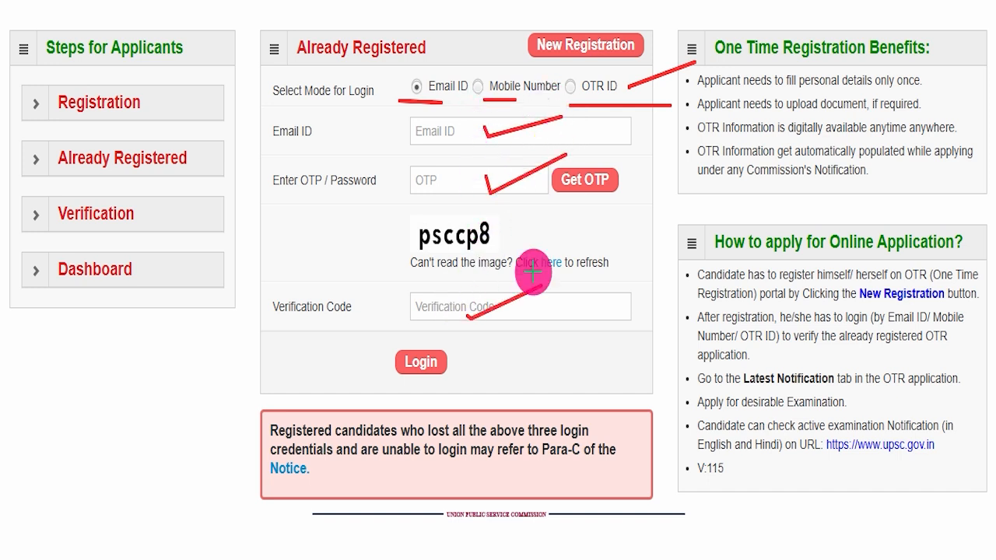
left_click_drag(448, 365, 500, 336)
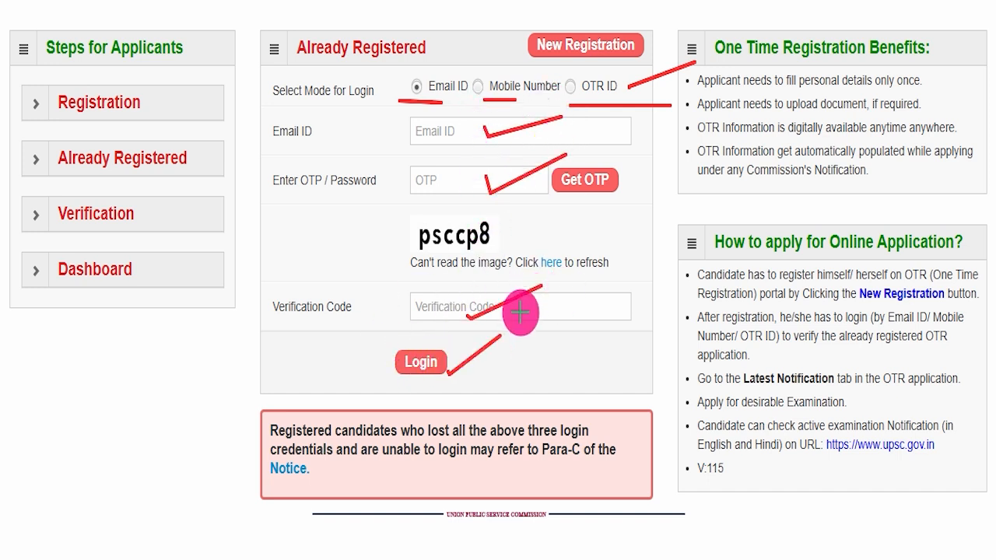
key("e")
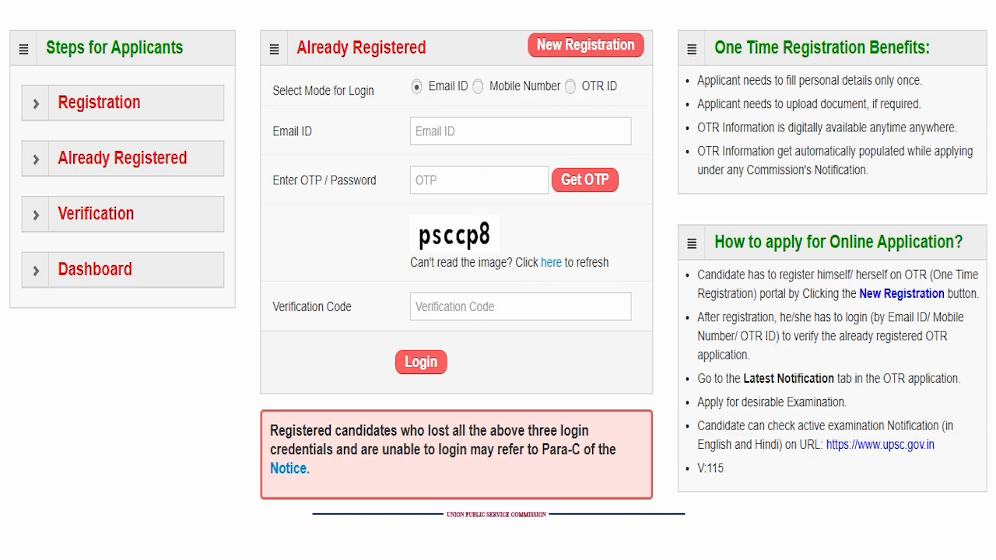
scroll(485, 167, "up", 3)
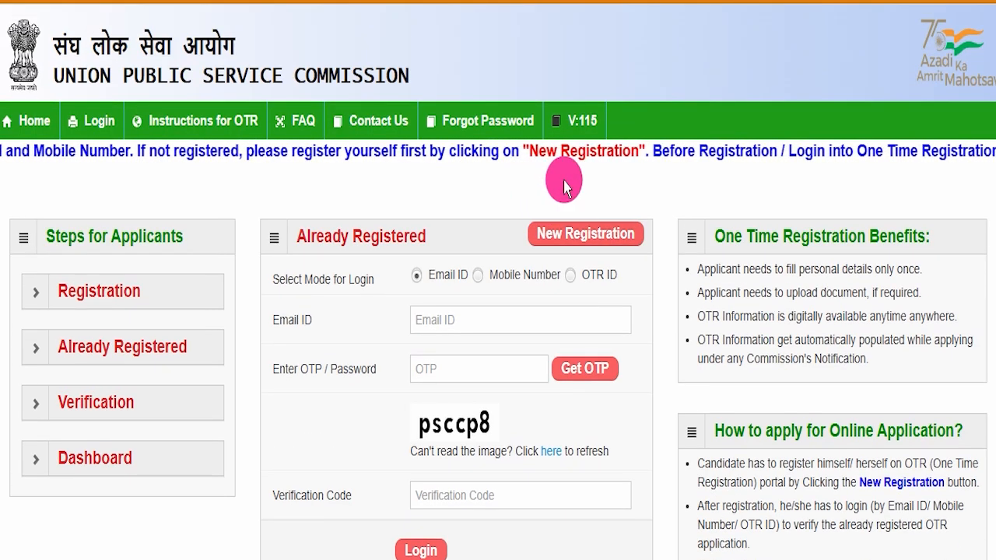
left_click_drag(526, 193, 661, 250)
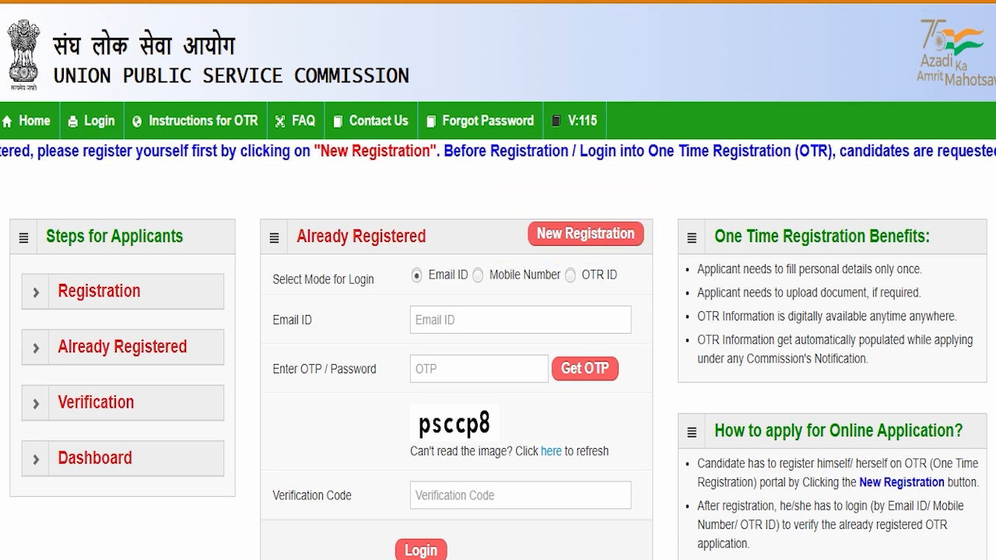
Step: Start a new One Time Registration and highlight its form heading
left_click(568, 232)
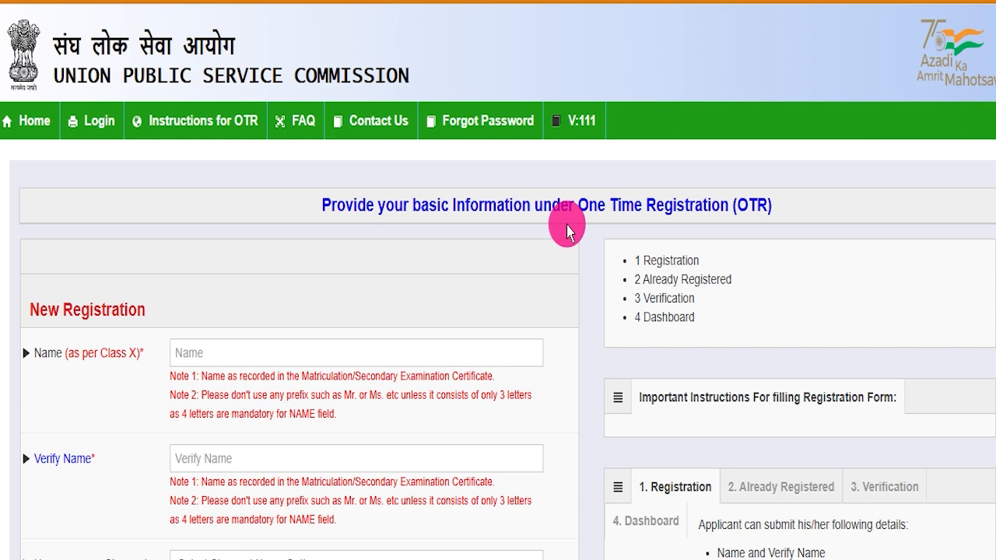
left_click_drag(577, 203, 769, 200)
left_click(552, 268)
scroll(555, 284, "down", 2)
scroll(560, 282, "up", 2)
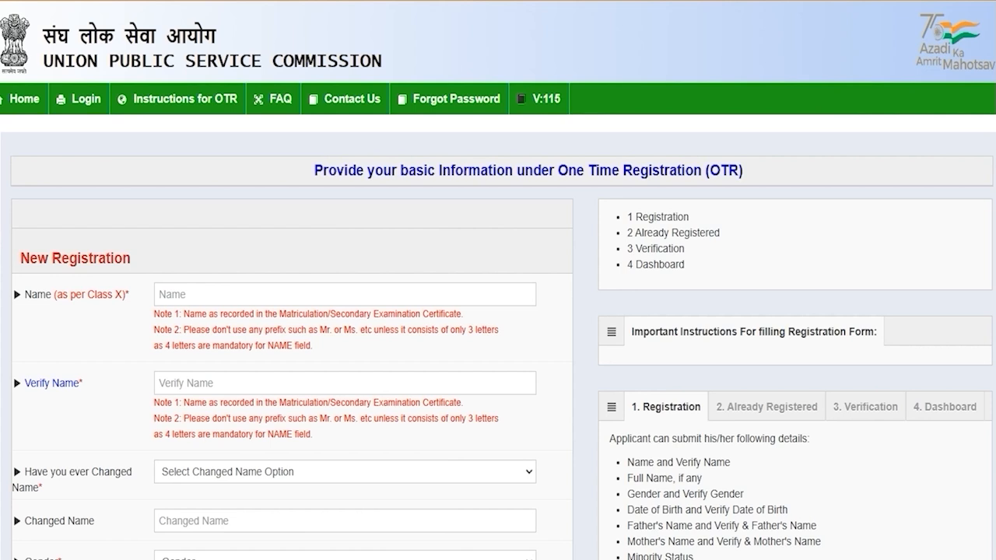
Step: Enter the candidate's name and move to the name confirmation field
left_click(173, 292)
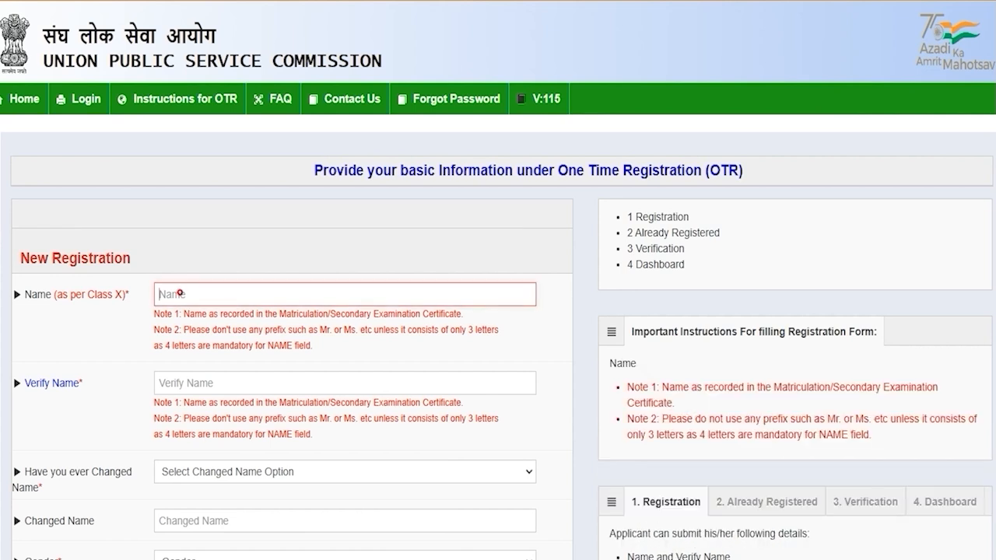
type("Amit")
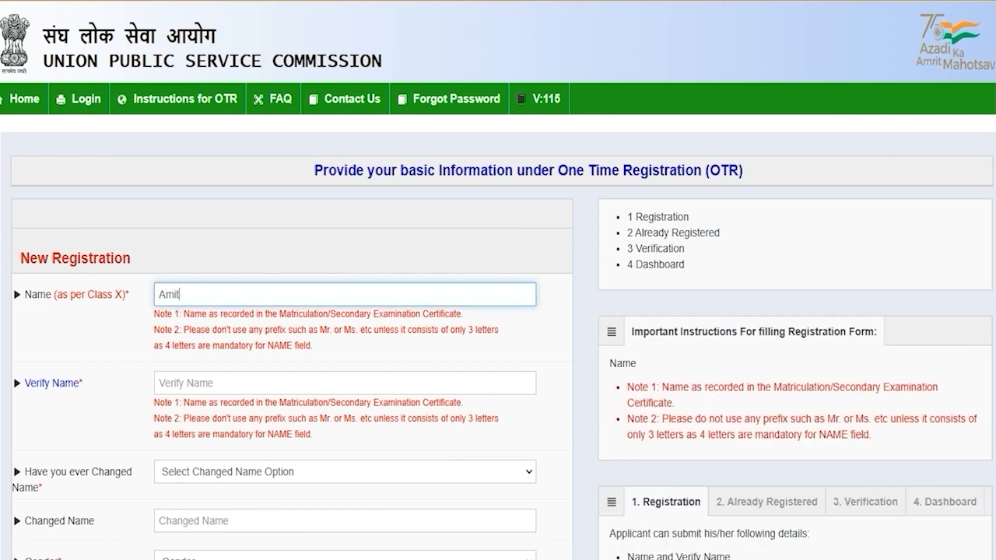
left_click(175, 391)
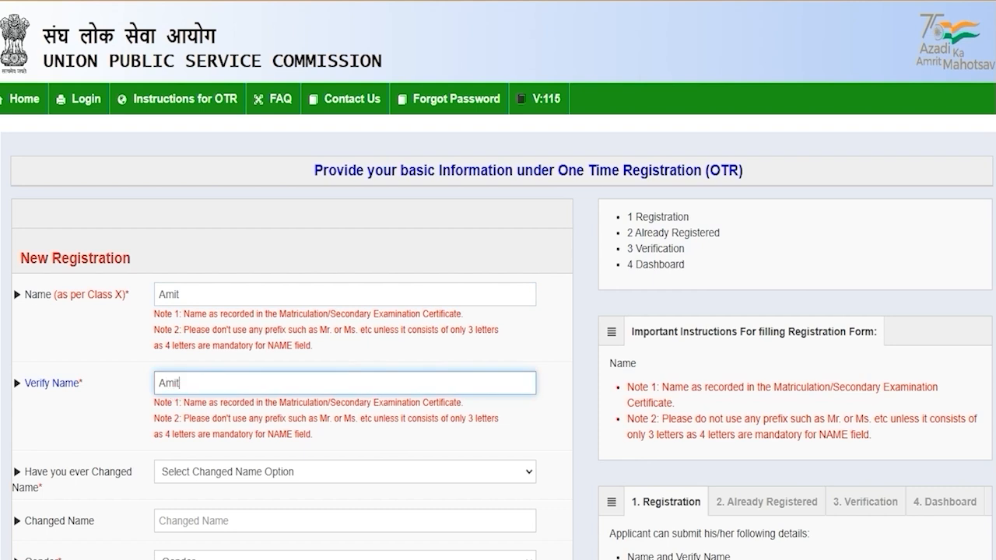
scroll(498, 280, "down", 3)
Step: Answer No to having changed name, correcting an initial Yes
left_click(244, 233)
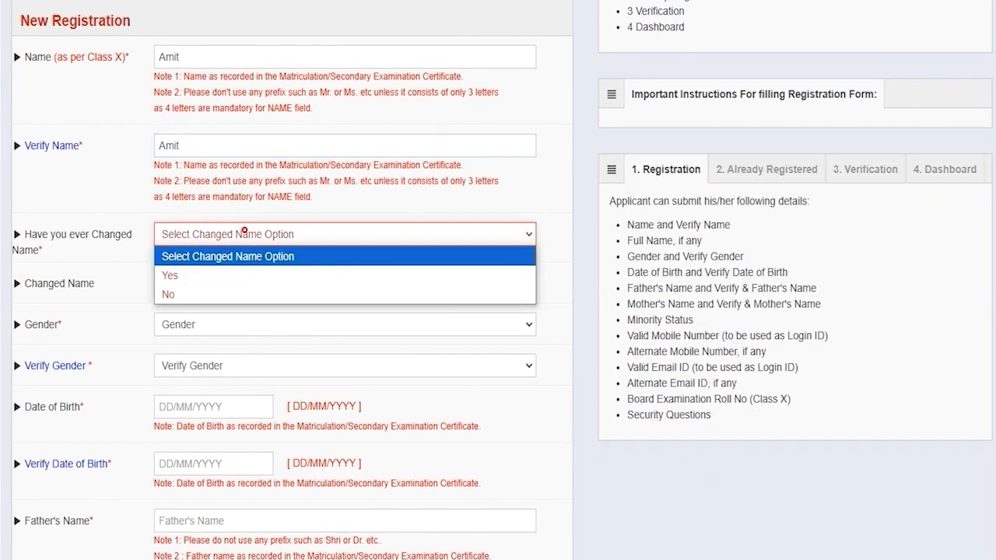
left_click(185, 275)
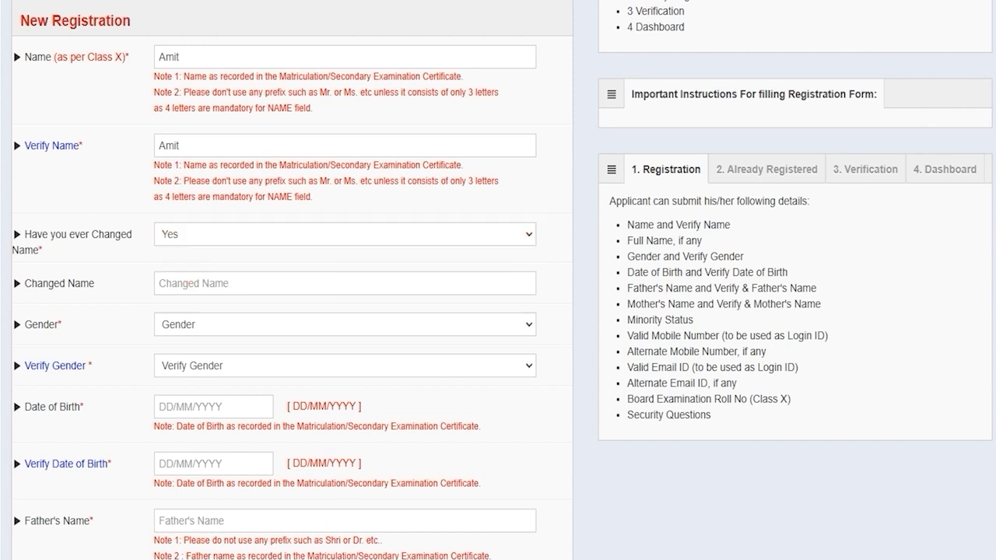
left_click(184, 283)
left_click(191, 237)
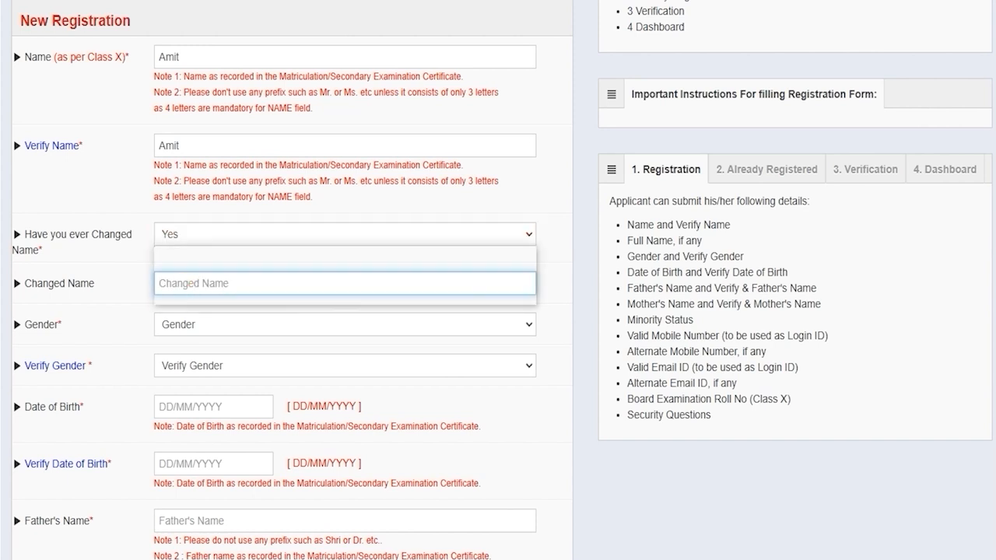
left_click(177, 294)
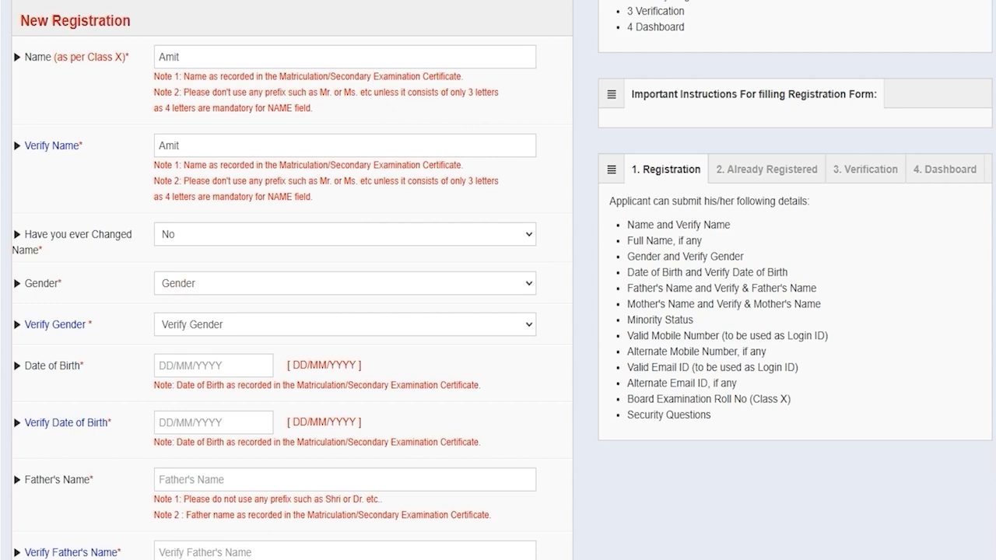
Step: Set Gender and Verify Gender to Male, then go to the date of birth fields
left_click(196, 283)
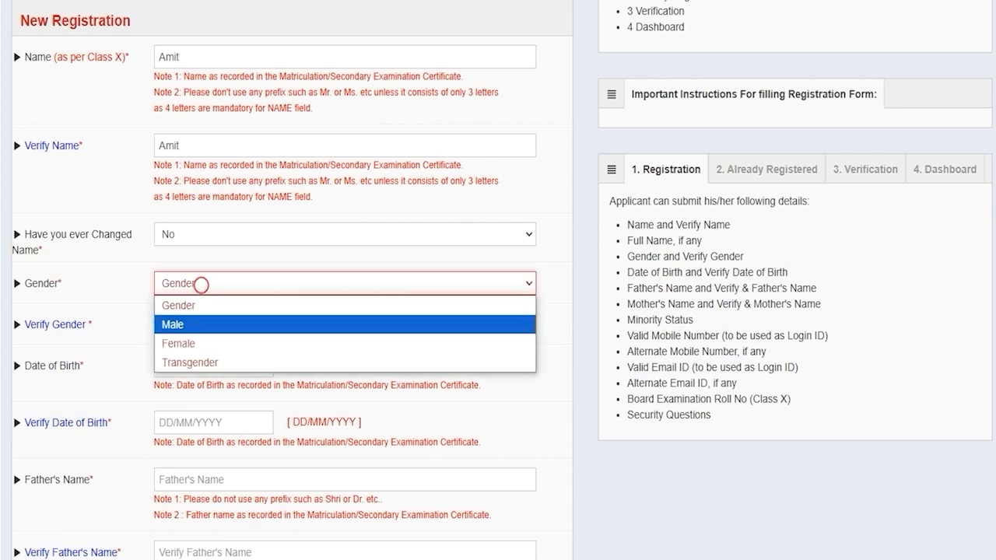
left_click(186, 322)
left_click(196, 324)
left_click(193, 359)
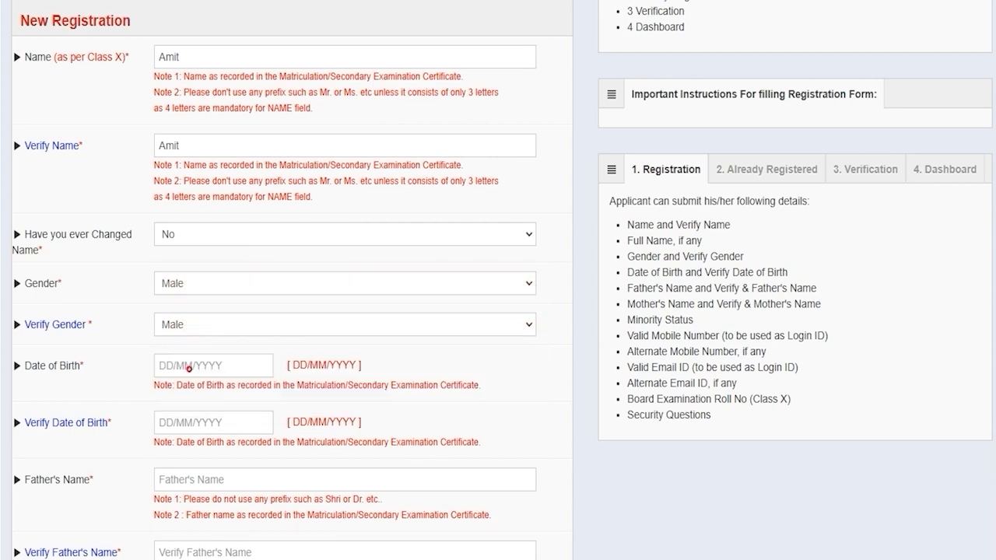
left_click(192, 365)
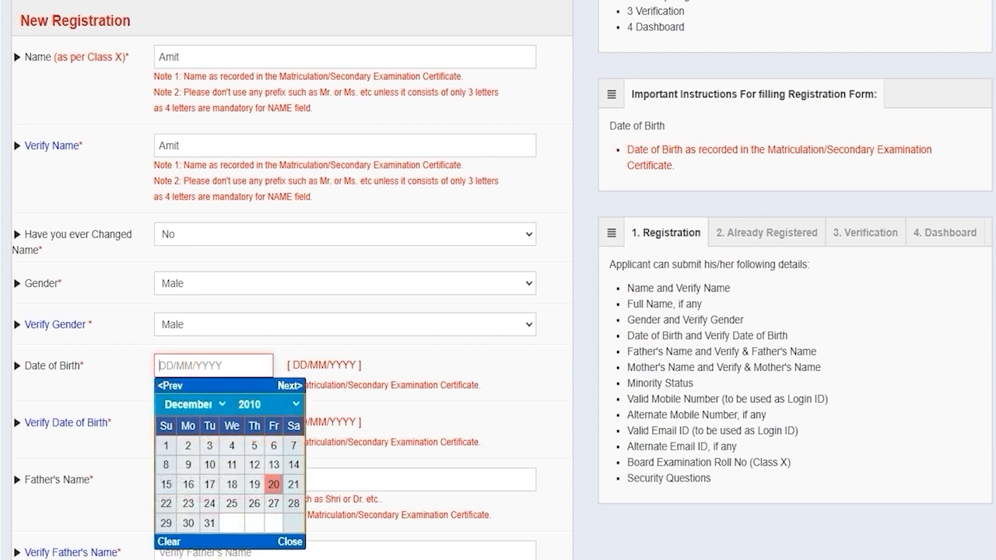
left_click(289, 542)
left_click(196, 422)
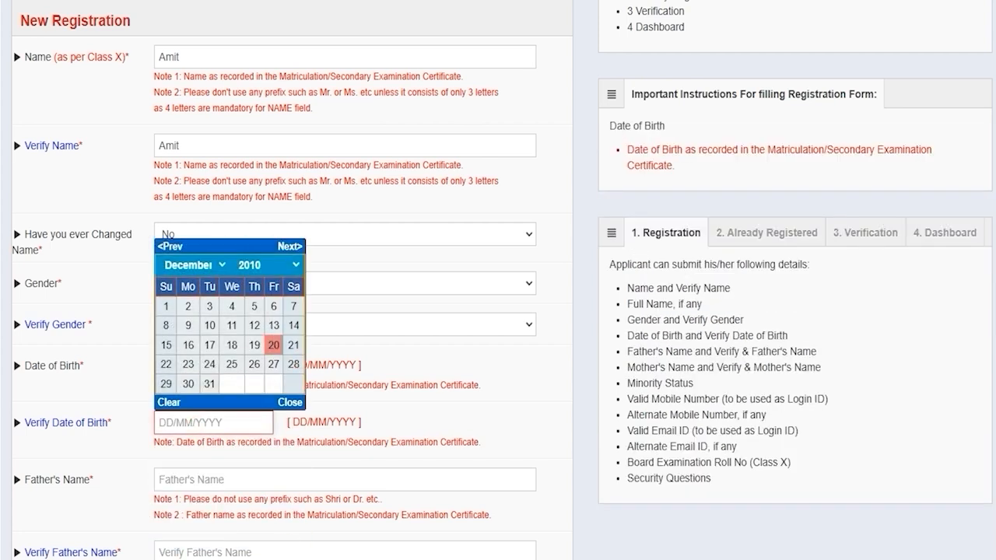
Step: Enter and confirm the father's name, then go through the mother's name fields
left_click(197, 479)
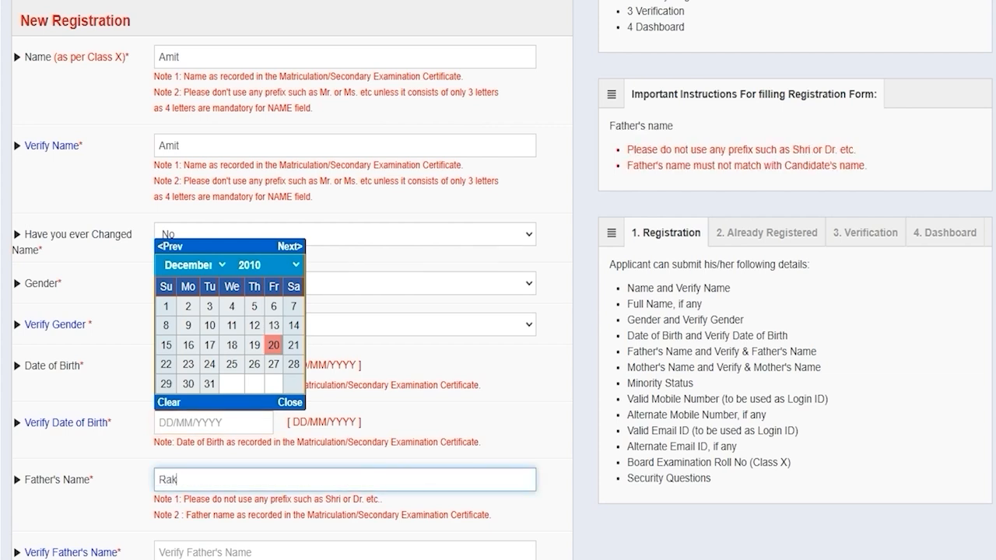
type("Rakesh")
left_click(289, 402)
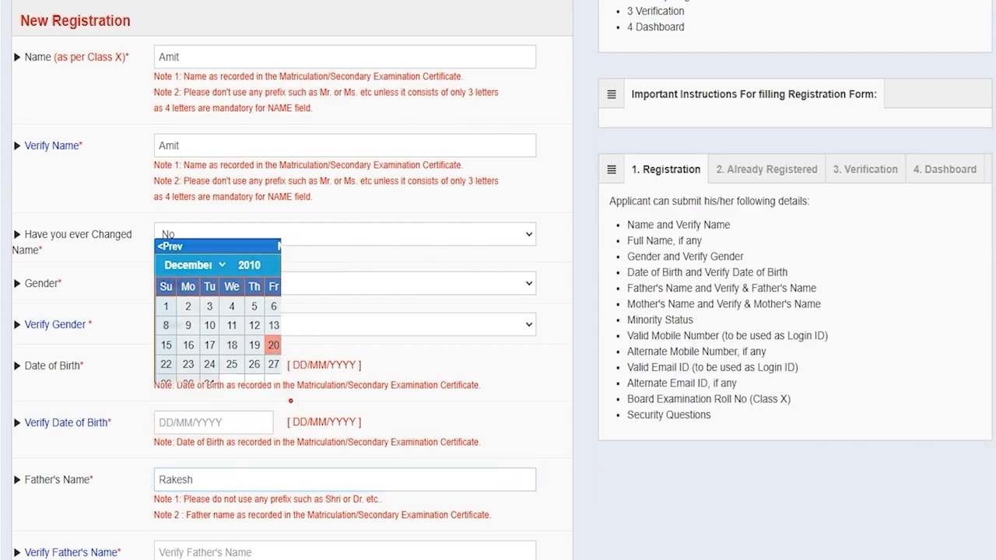
left_click(189, 549)
type("Ra")
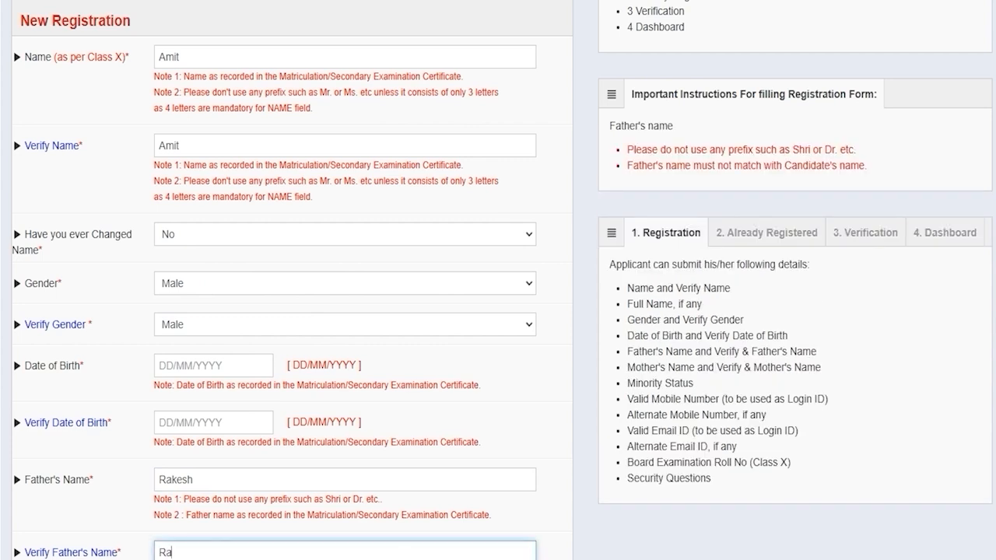
type("kesh")
scroll(498, 280, "down", 4)
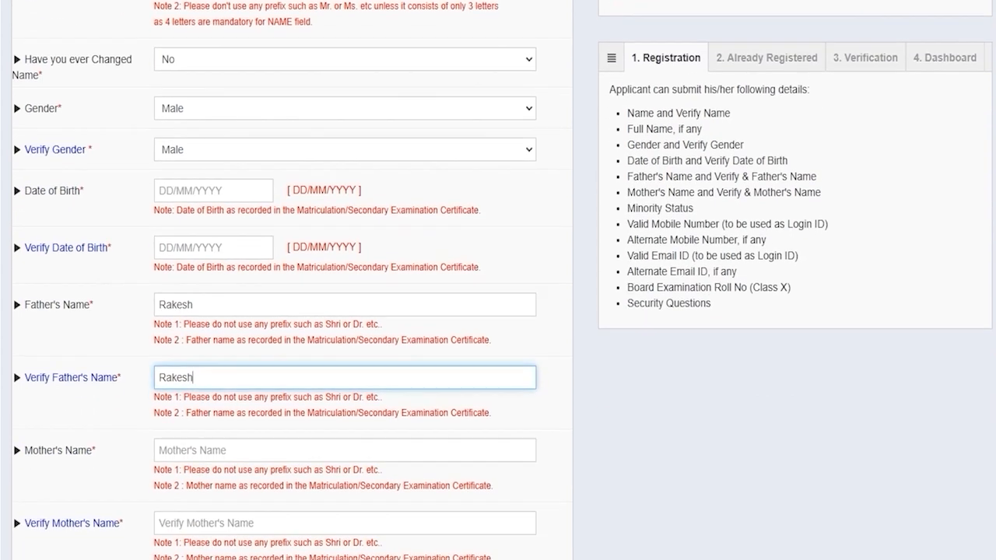
left_click(189, 310)
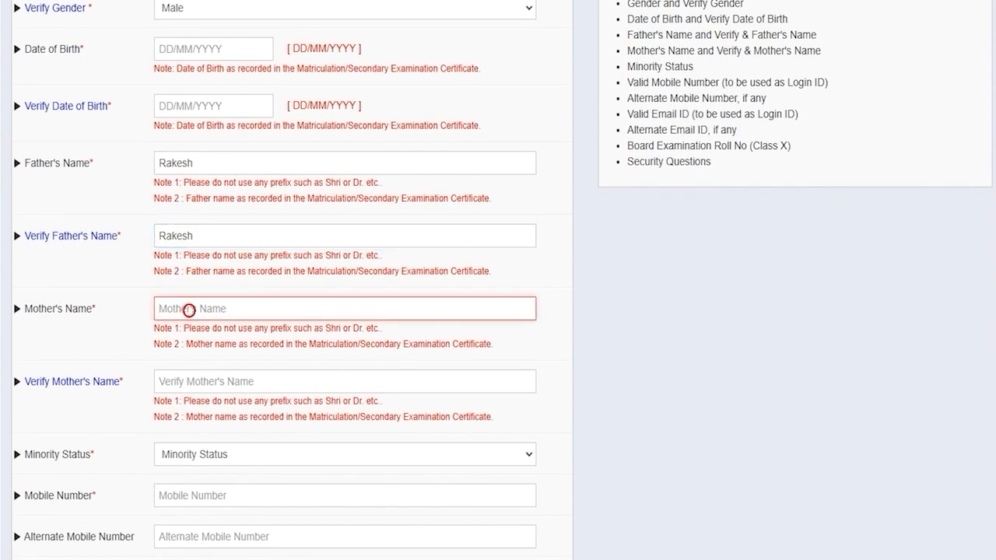
left_click(189, 381)
scroll(189, 380, "down", 2)
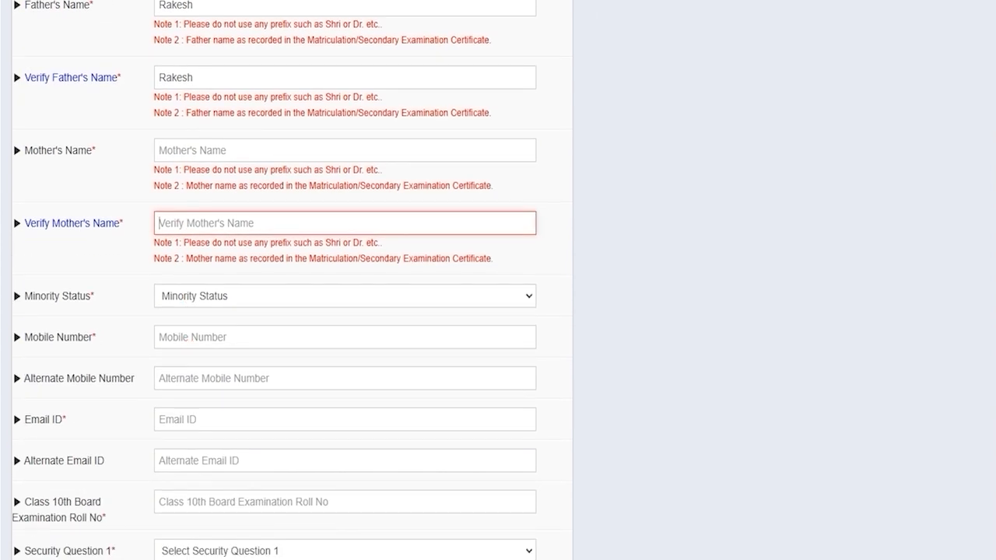
Step: Set Minority Status to No, correcting an initial Yes, then reach the mobile and e-mail fields
left_click(204, 296)
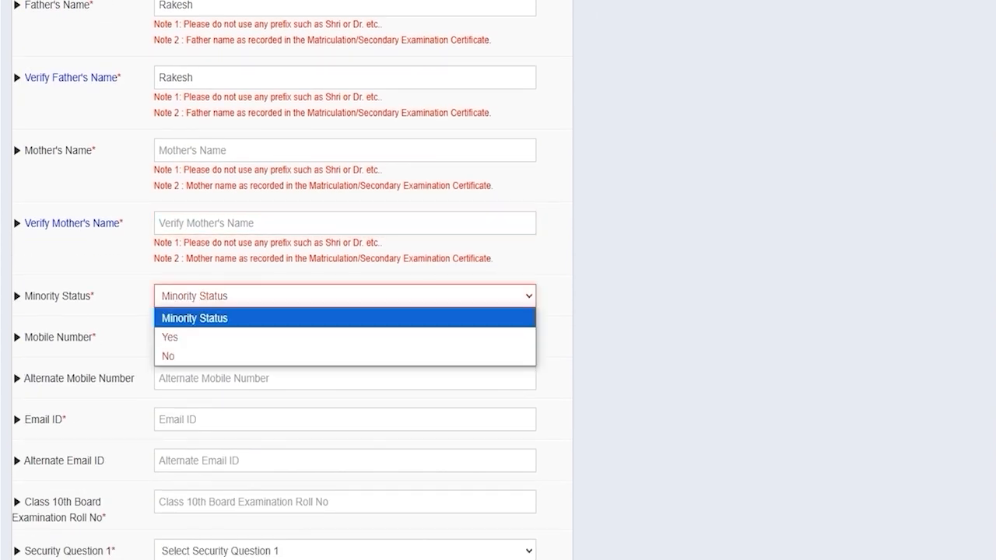
left_click(181, 336)
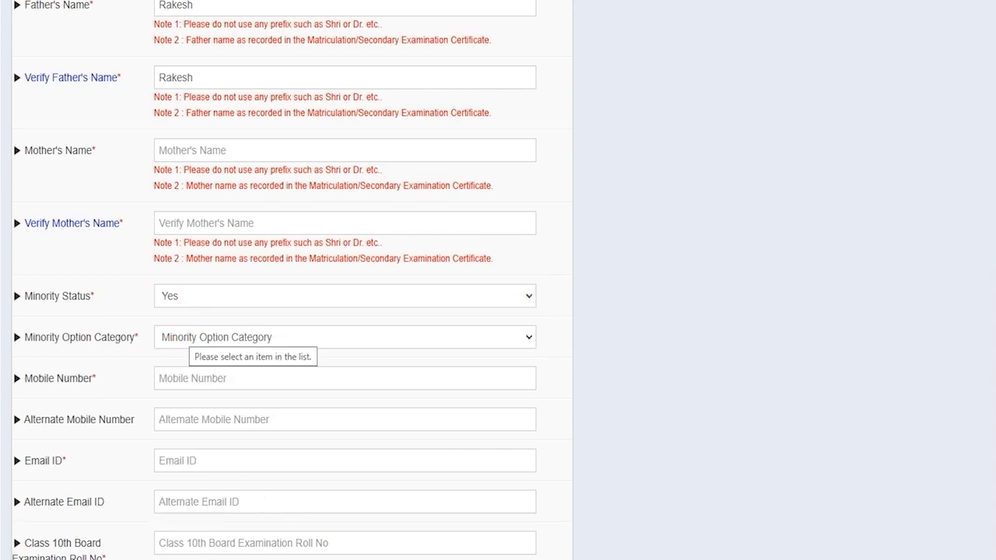
left_click(186, 332)
key("Down")
key("Down")
key("Down")
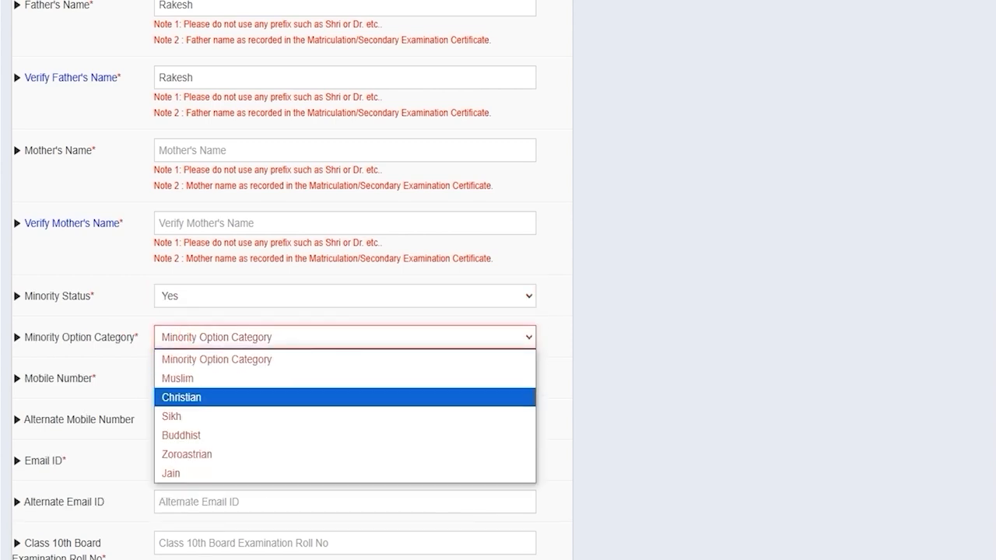
left_click(204, 290)
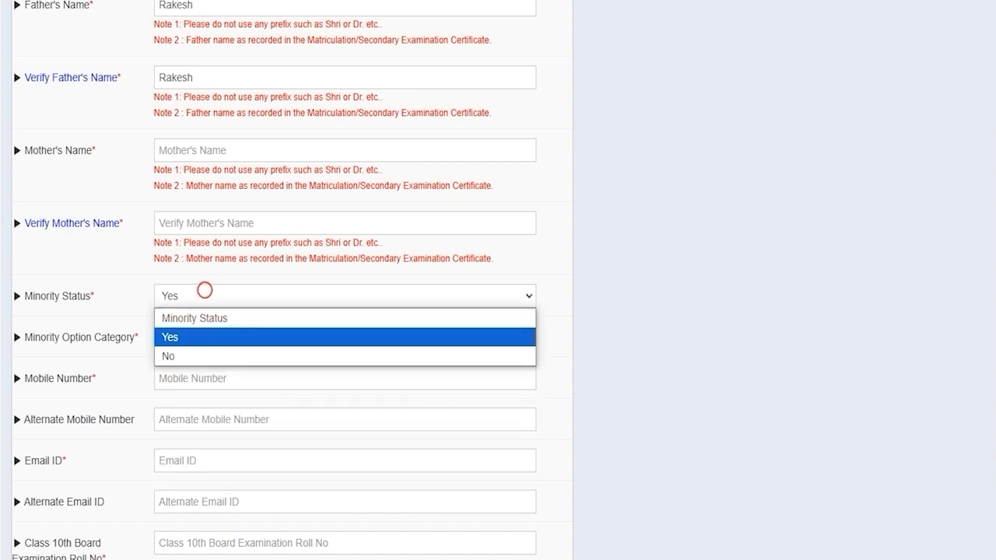
left_click(180, 356)
left_click(234, 337)
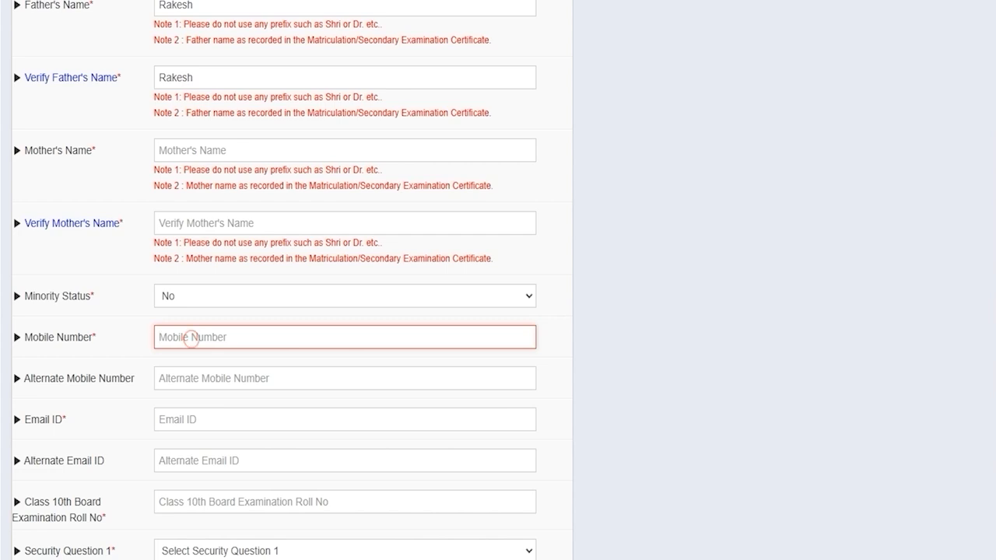
scroll(345, 311, "down", 1)
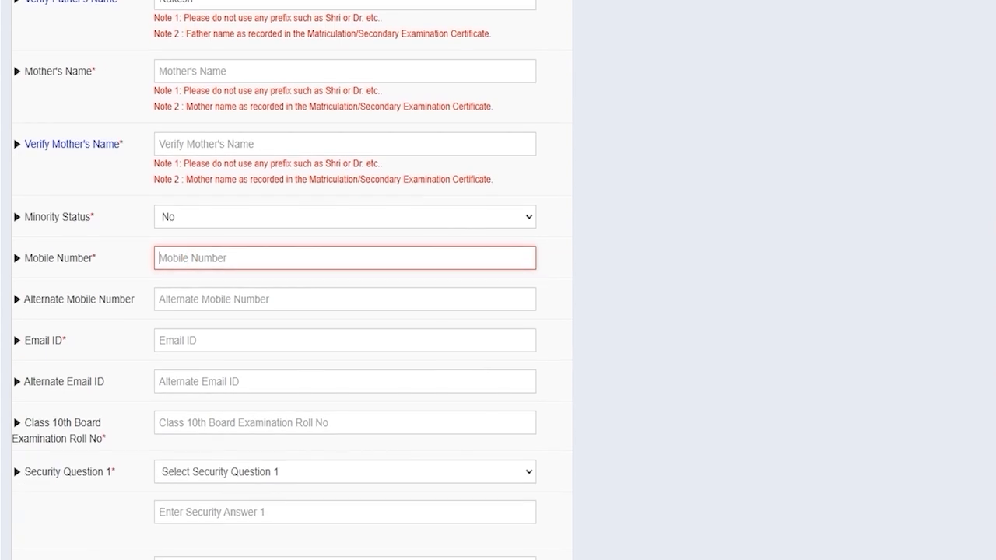
left_click(191, 340)
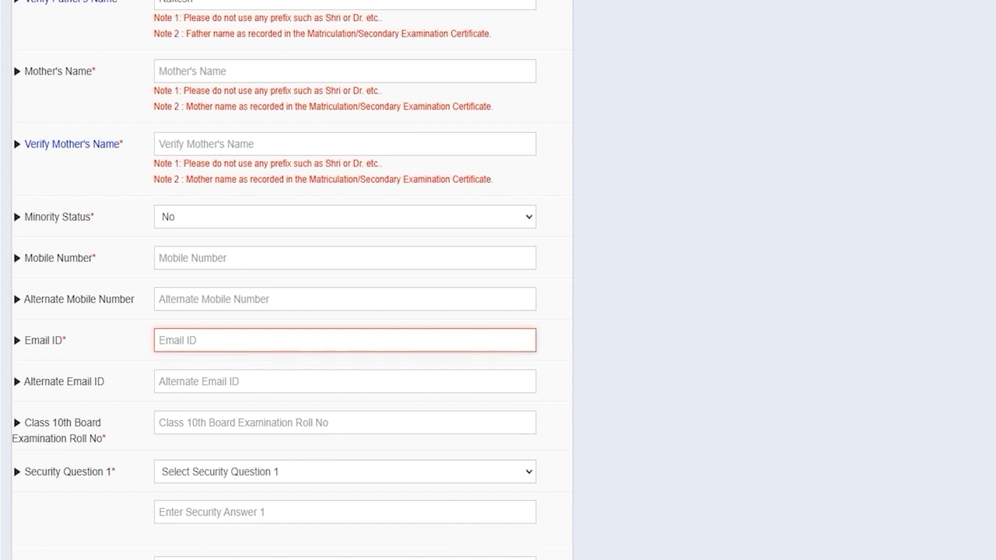
scroll(345, 311, "down", 2)
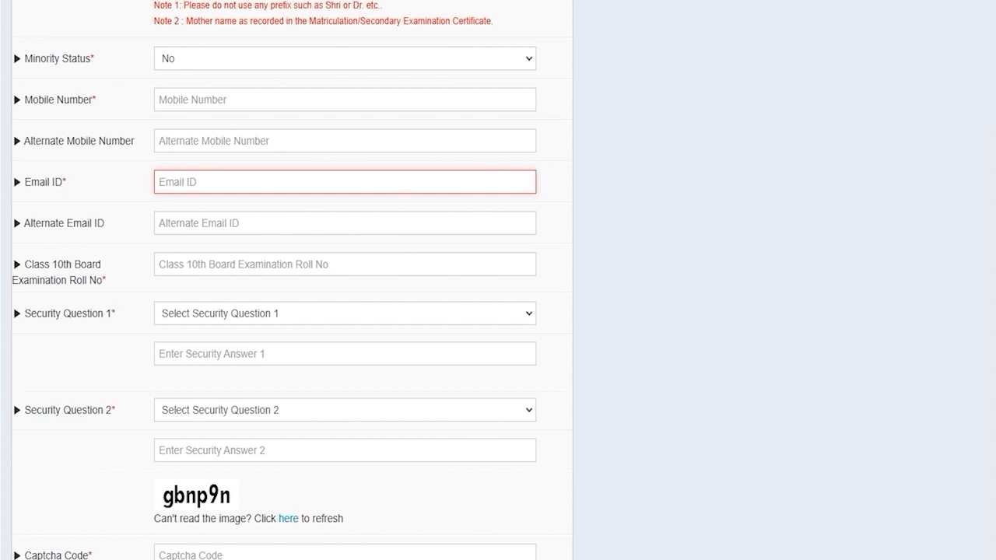
Step: Enter the Class 10th roll number, childhood-name and favorite-author security answers, and the captcha
left_click(218, 263)
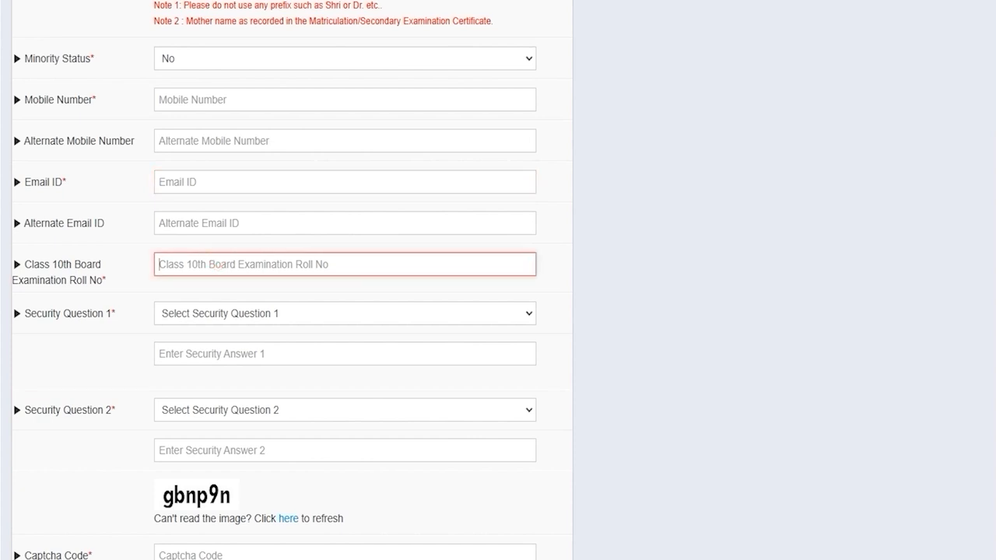
left_click(229, 313)
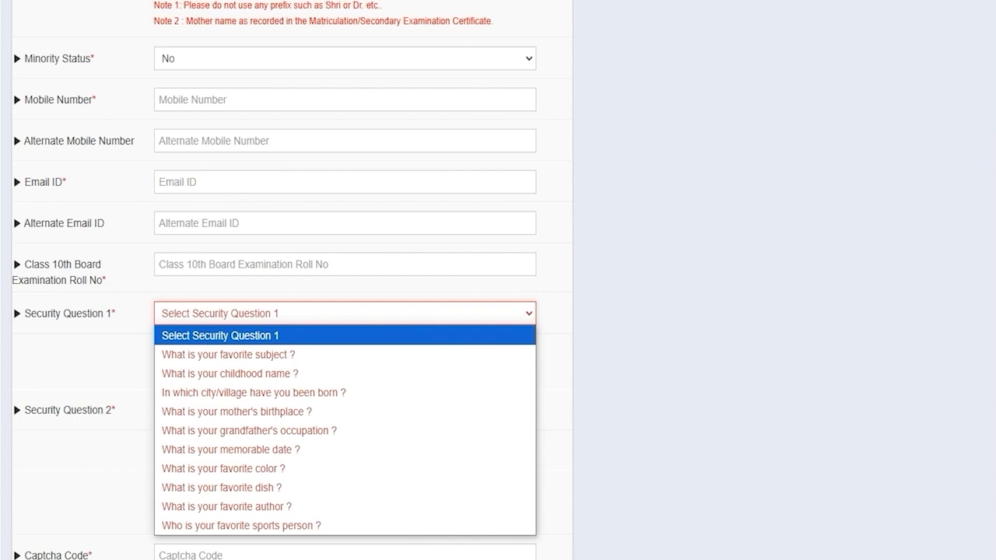
left_click(243, 372)
left_click(218, 354)
left_click(221, 412)
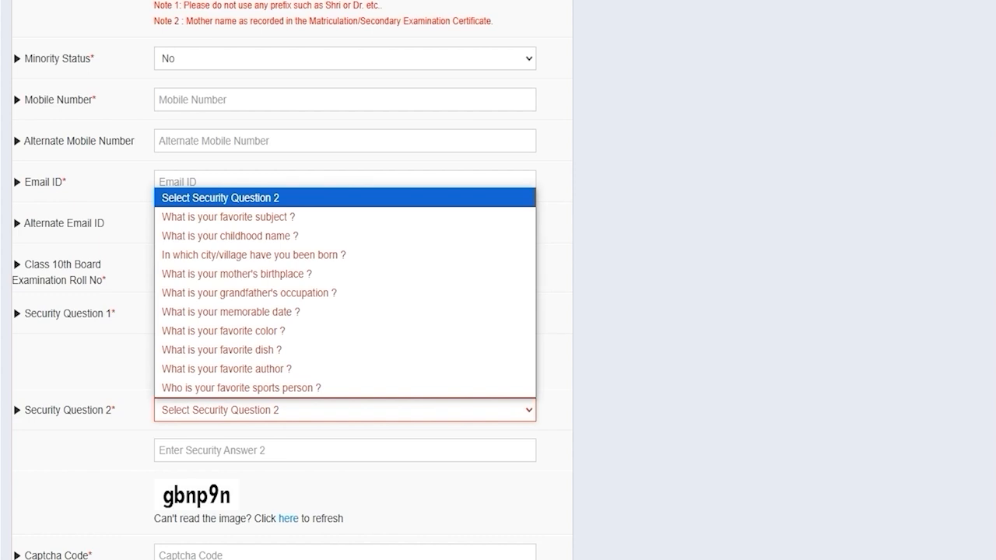
left_click(228, 370)
left_click(227, 450)
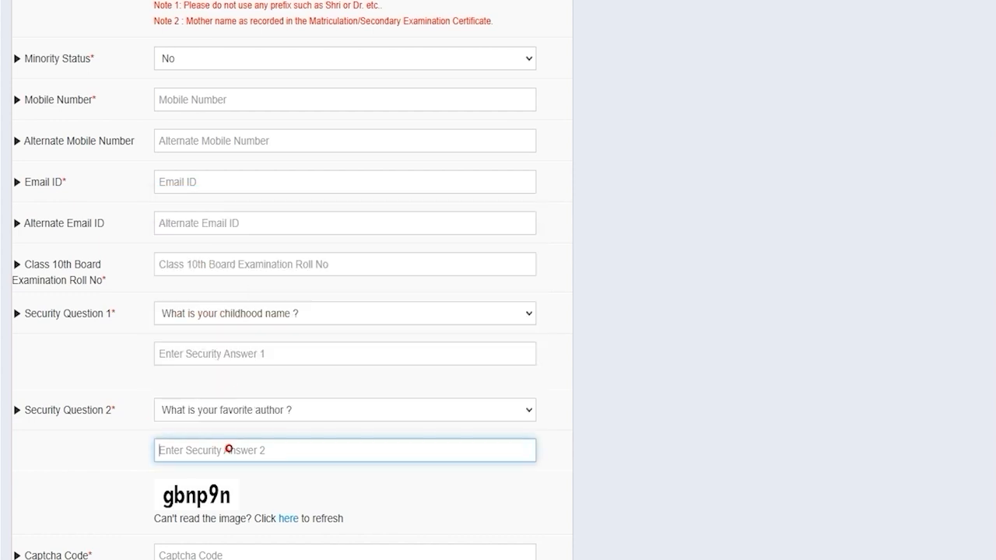
scroll(227, 450, "down", 2)
left_click(198, 418)
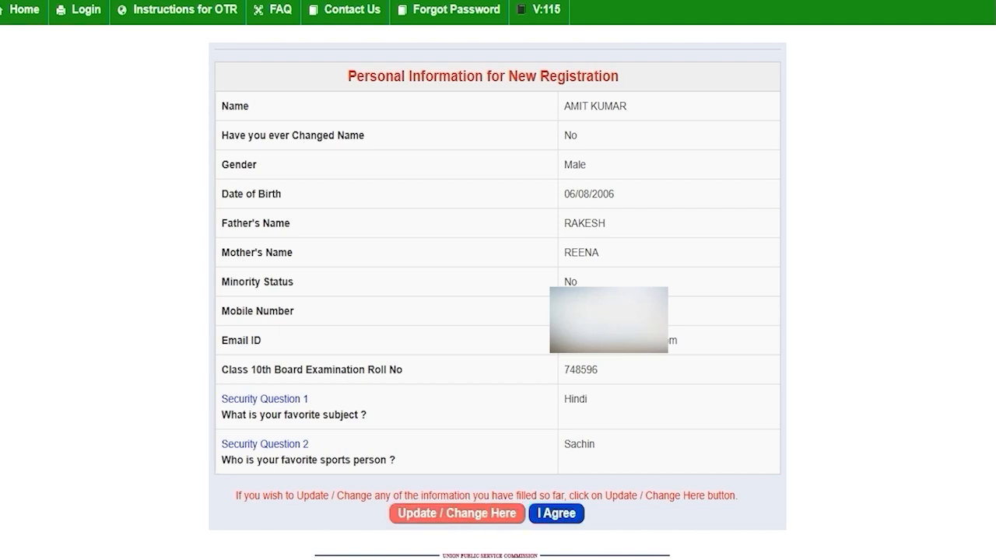
Step: Accept the reviewed registration details with I Agree
left_click(556, 513)
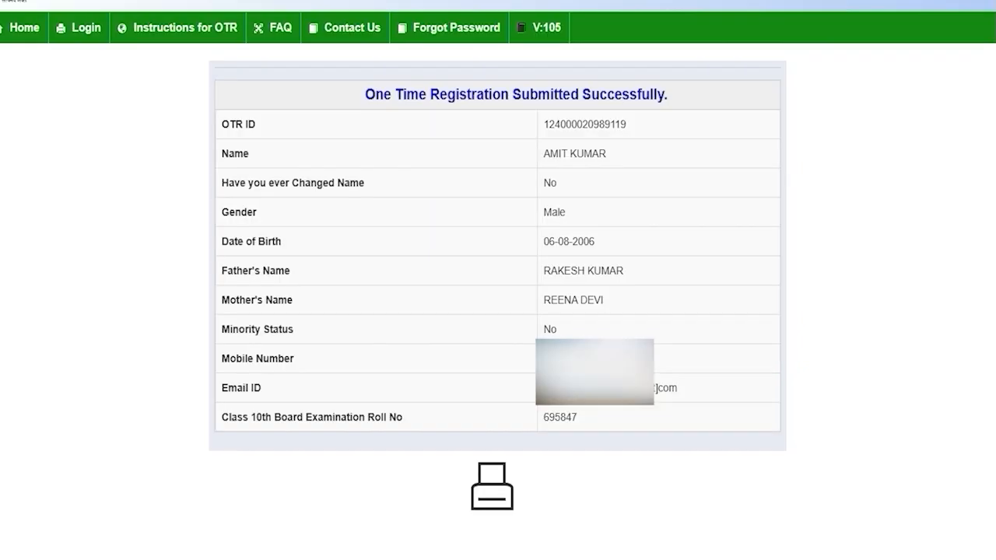
left_click_drag(418, 94, 641, 94)
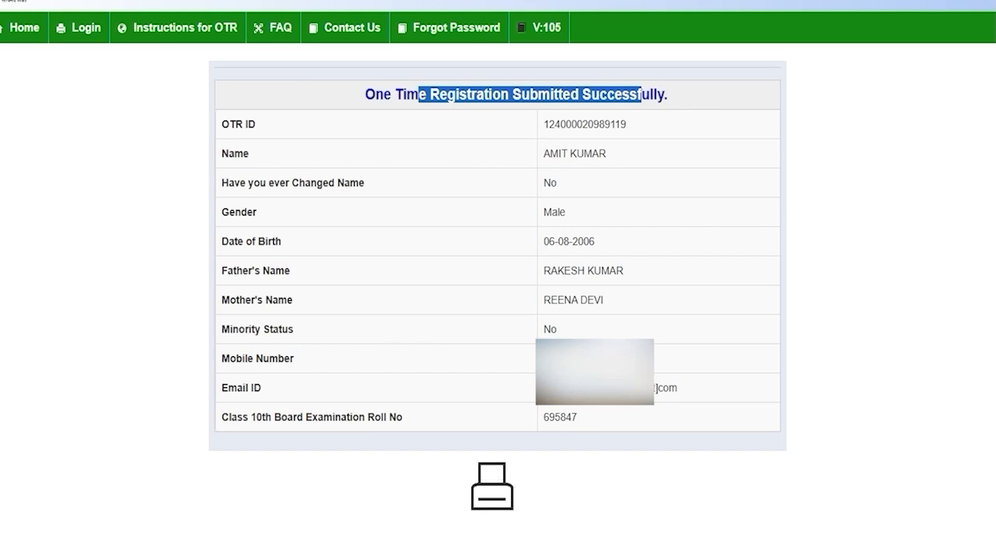
left_click(591, 225)
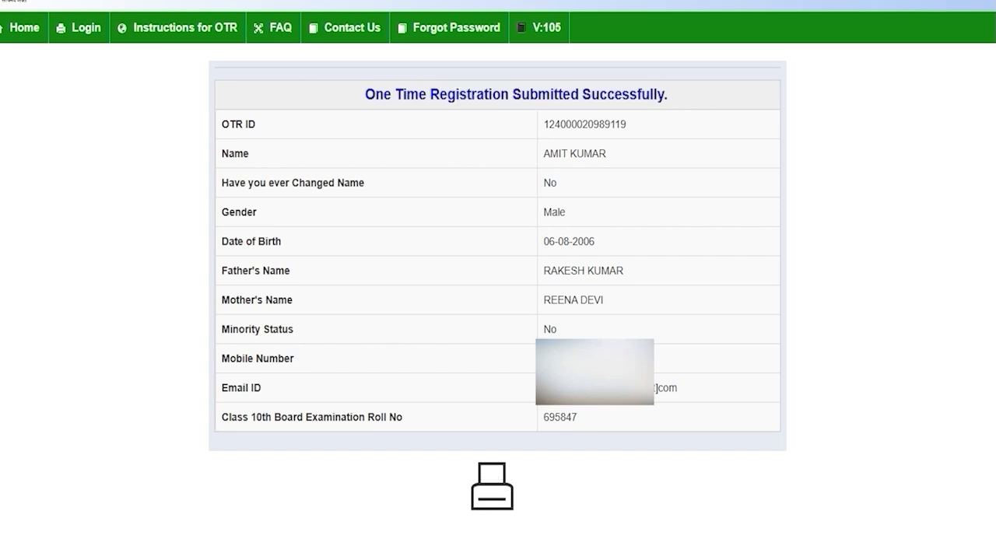
left_click_drag(543, 124, 626, 124)
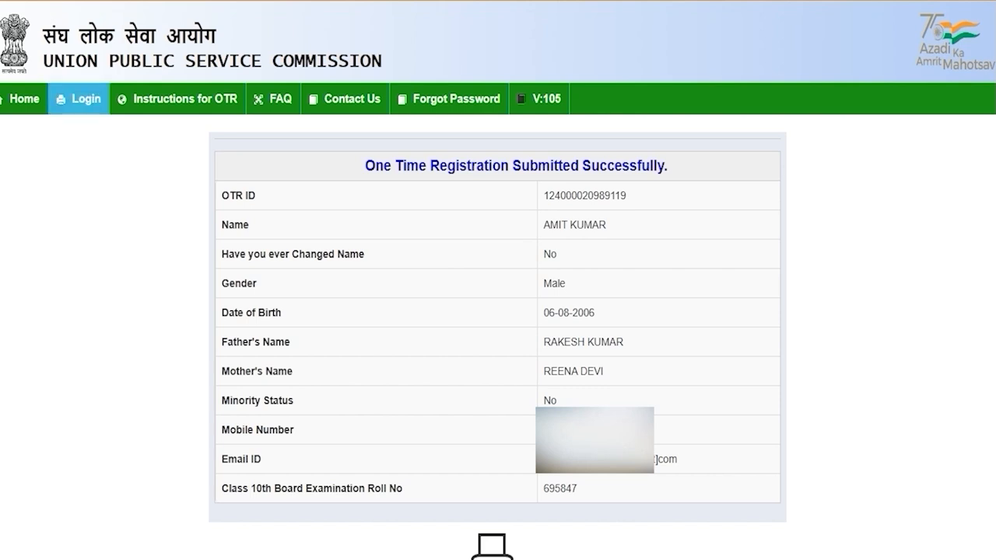
Step: Open the Login form and switch between the OTR ID, Mobile Number and Email ID modes
left_click(81, 99)
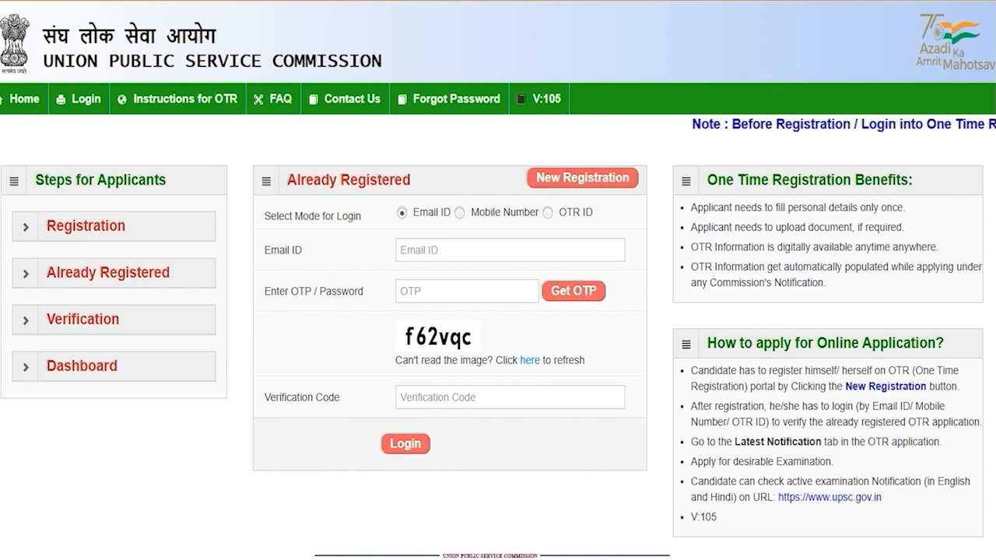
left_click(548, 212)
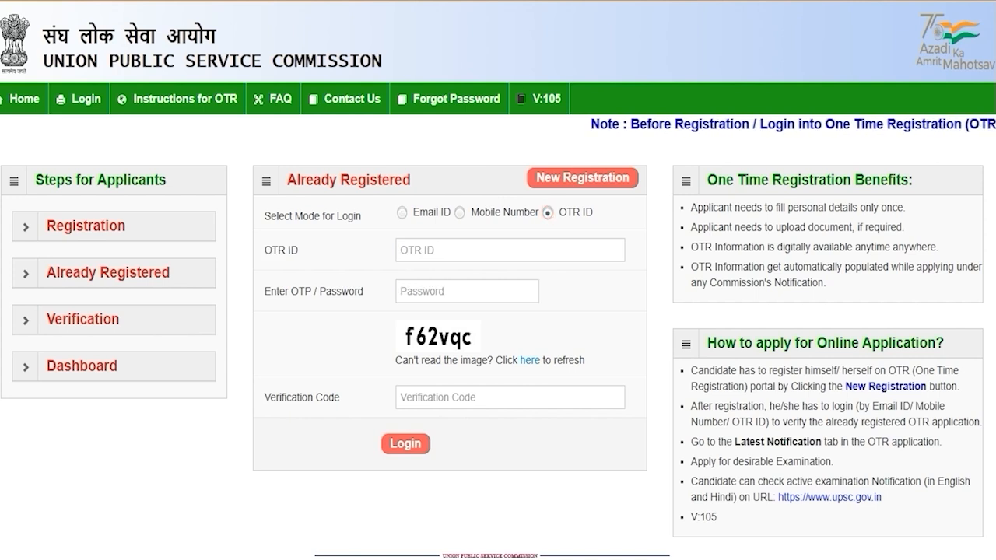
left_click(459, 213)
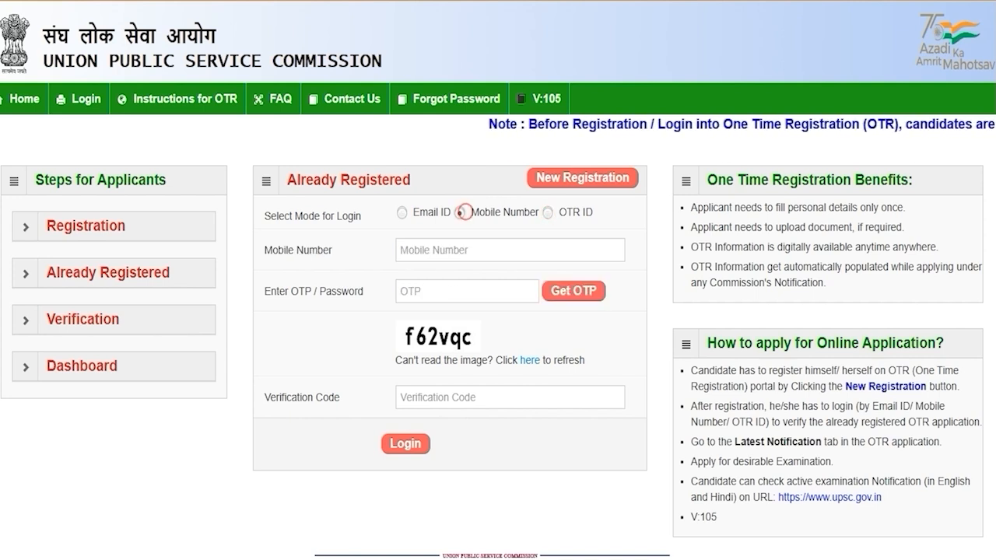
left_click(401, 212)
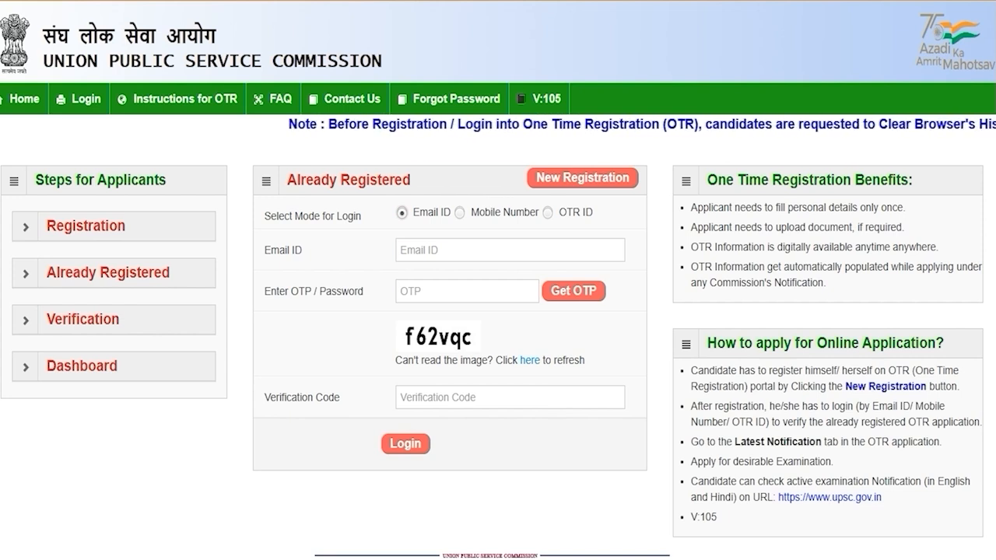
Step: Go through the email ID, OTP and verification code fields
left_click(430, 250)
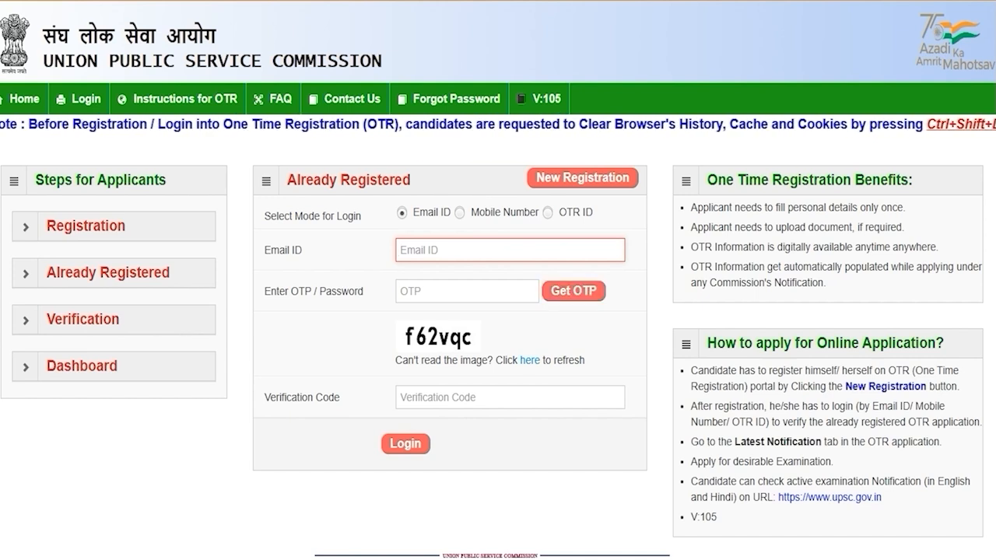
left_click(453, 291)
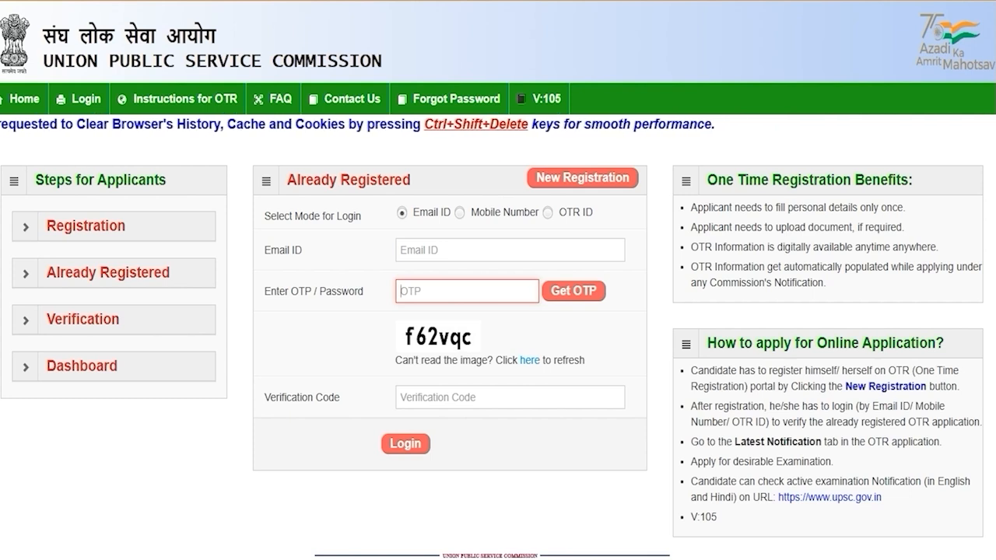
left_click(443, 394)
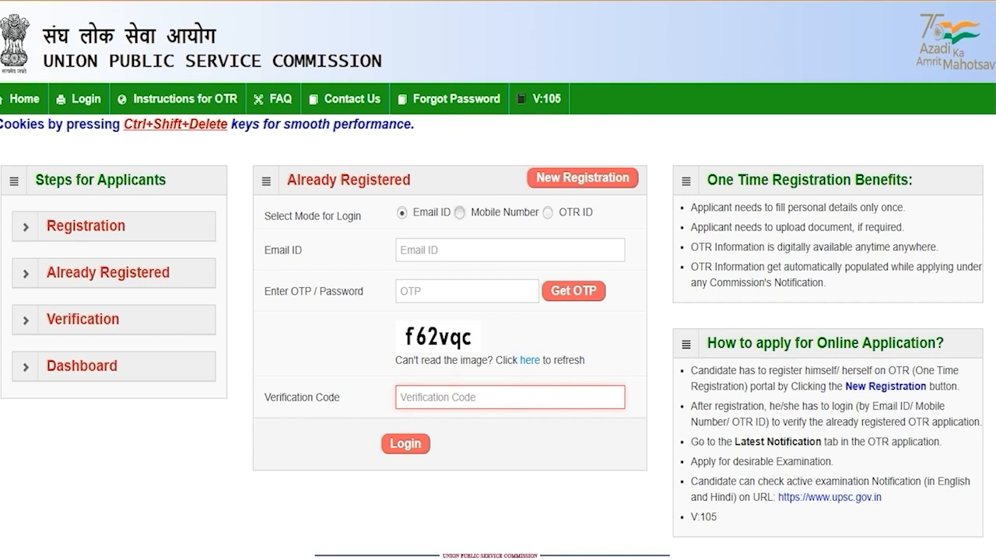
Step: Switch to Mobile Number login and go through the mobile number, OTP and verification fields
left_click(461, 212)
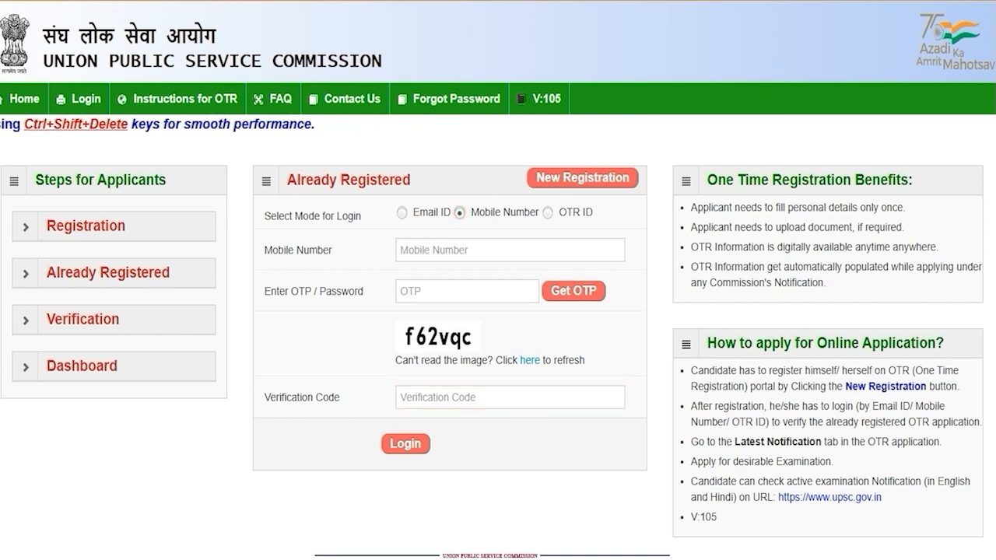
left_click(447, 252)
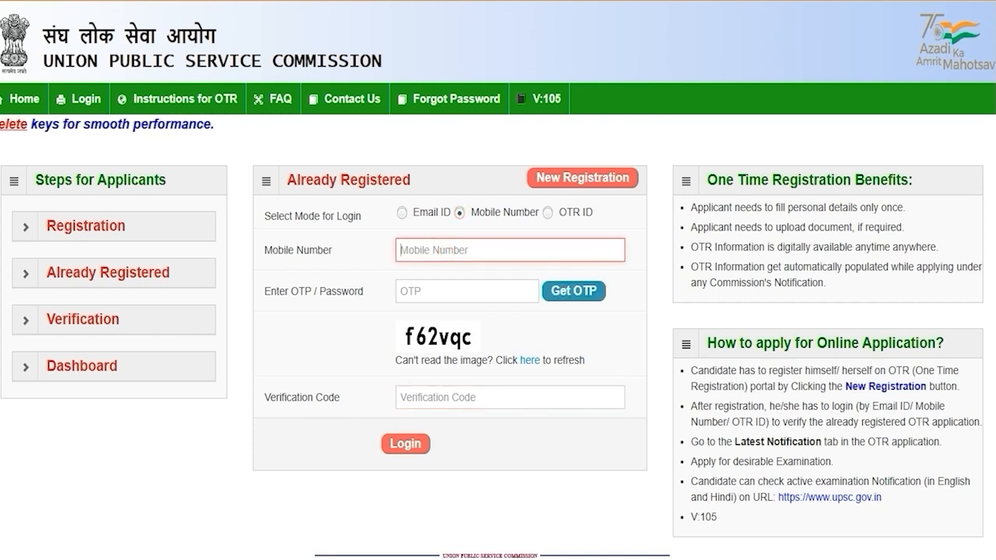
left_click(421, 285)
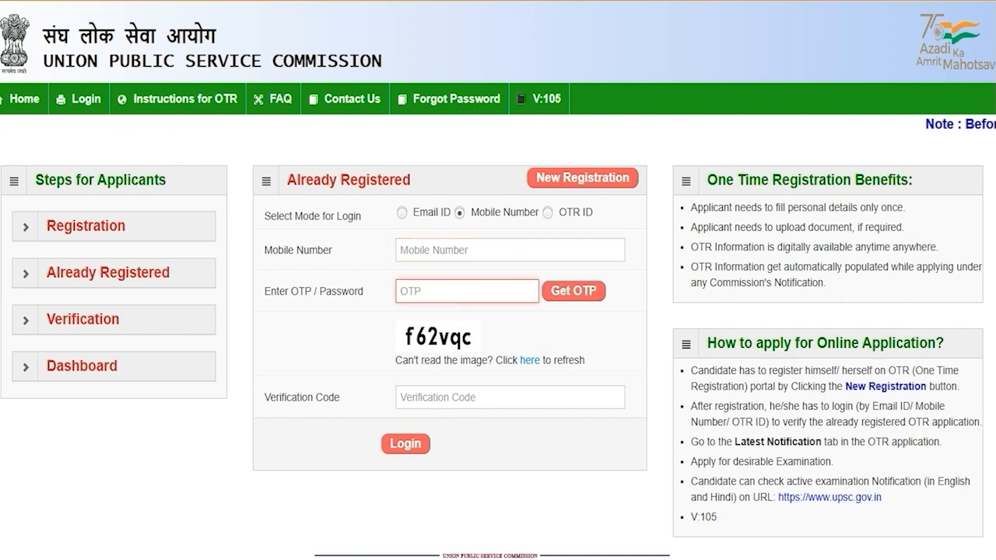
left_click(437, 398)
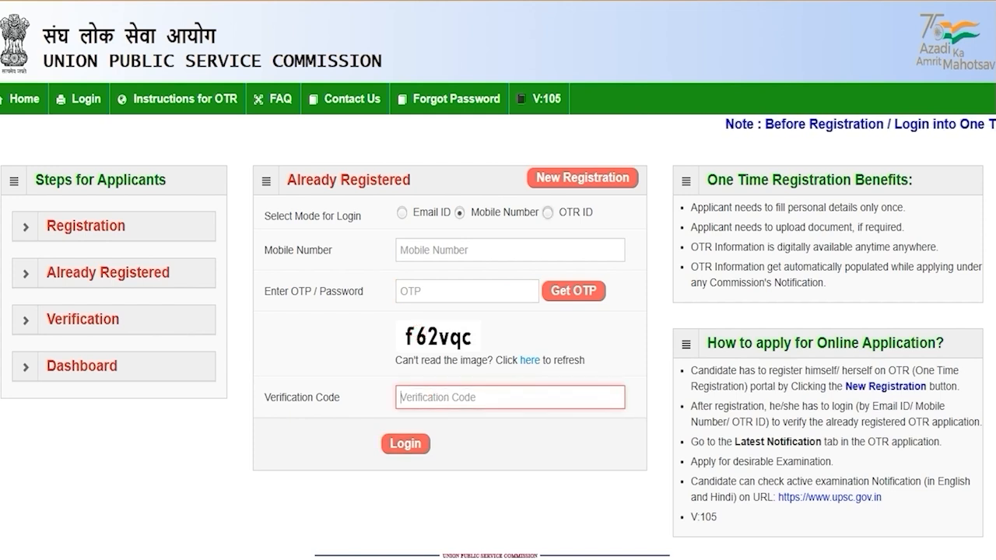
Step: Log in by OTR ID, entering the OTR ID, password and verification code
left_click(548, 214)
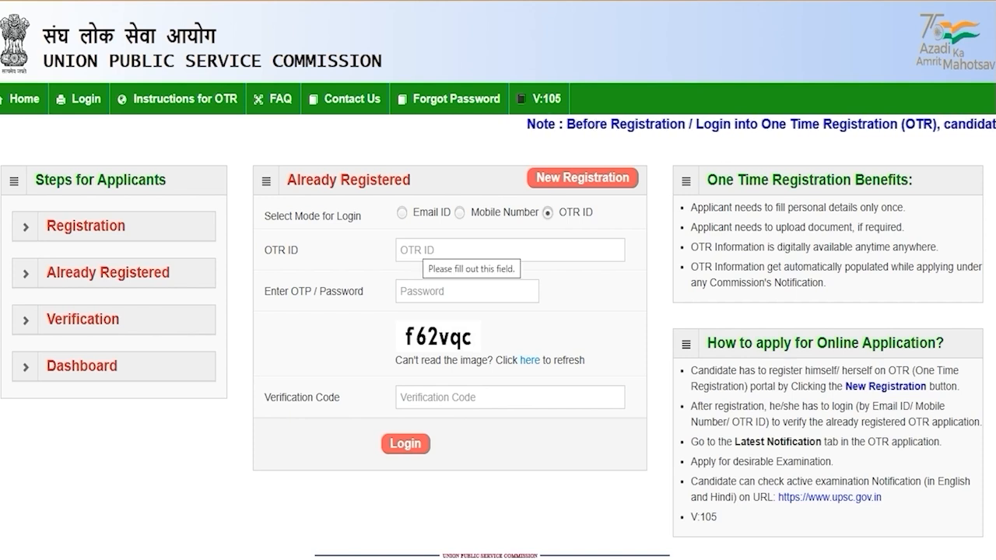
left_click(416, 249)
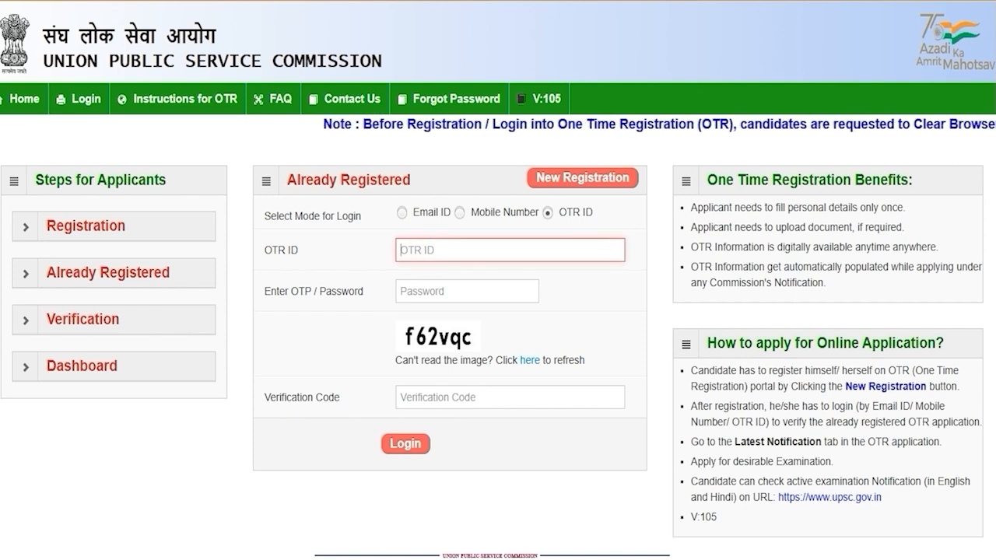
left_click(427, 292)
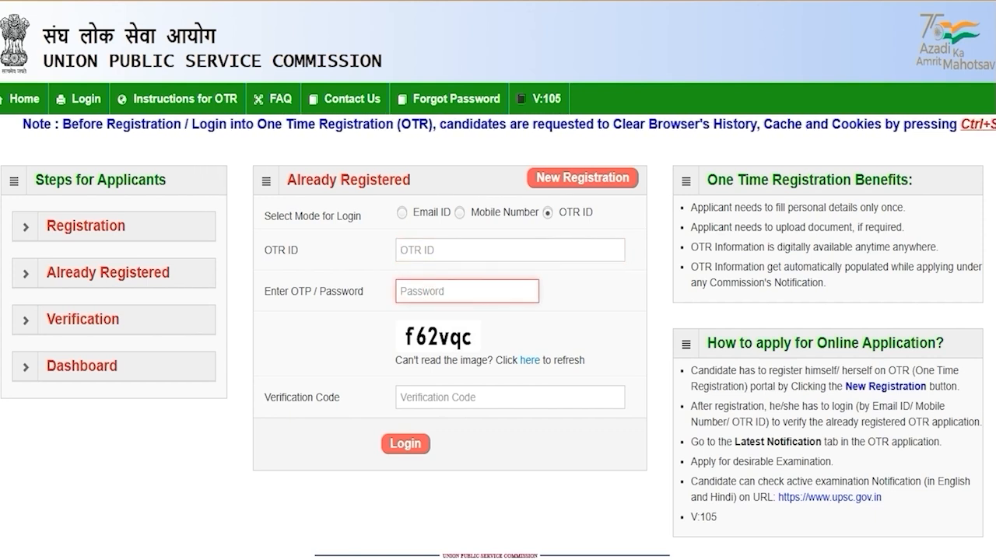
left_click(436, 400)
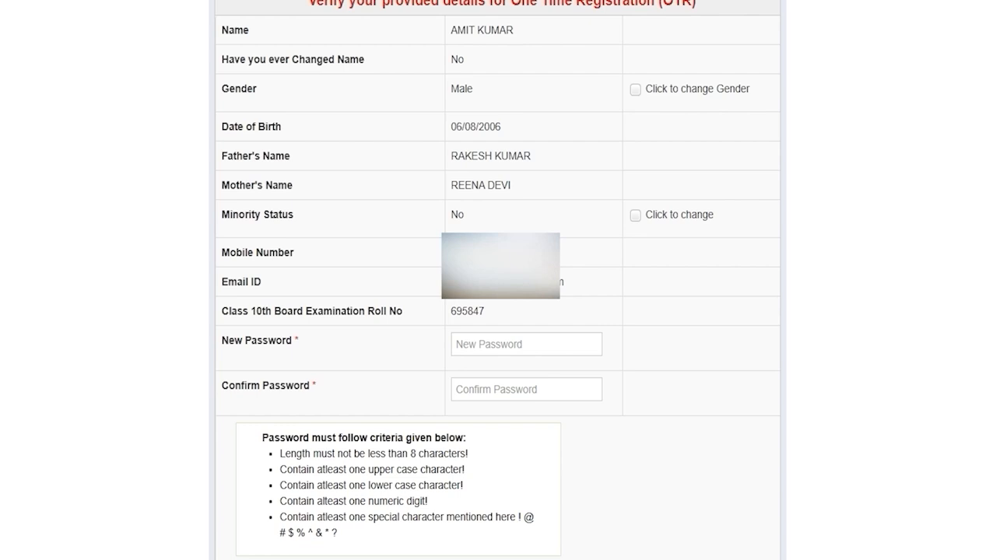
Step: Enter a new password meeting the 8-character minimum rule and confirm it
left_click(467, 345)
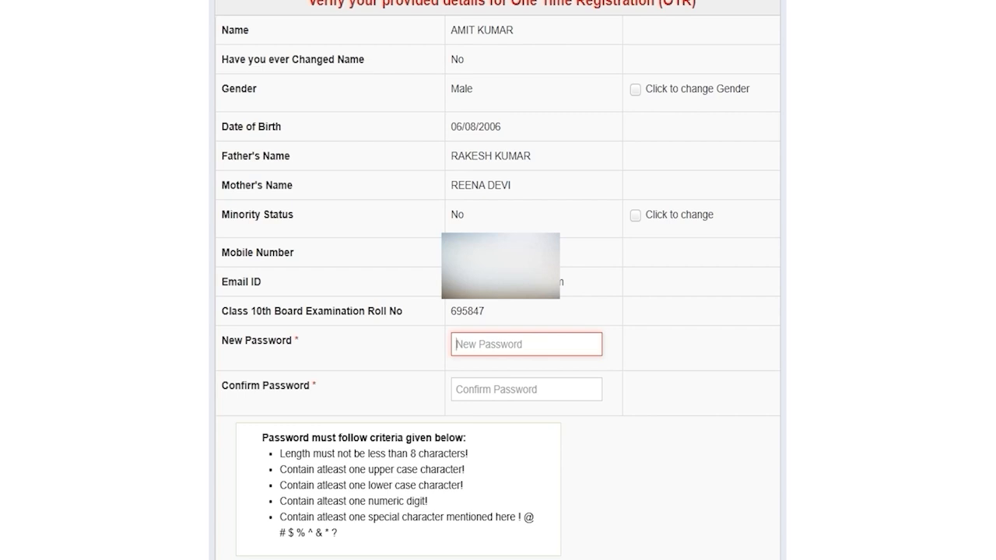
left_click_drag(411, 454, 451, 454)
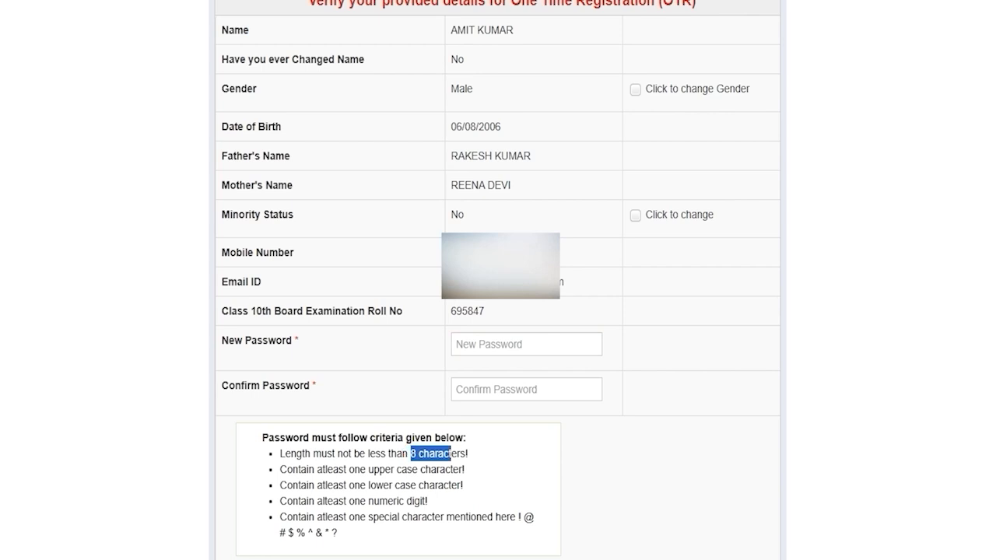
left_click(487, 344)
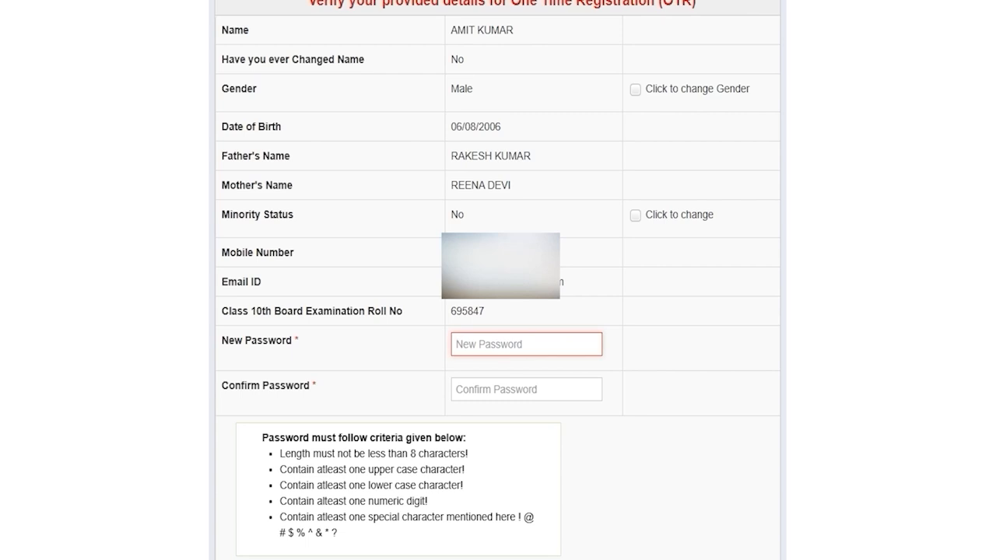
left_click(480, 387)
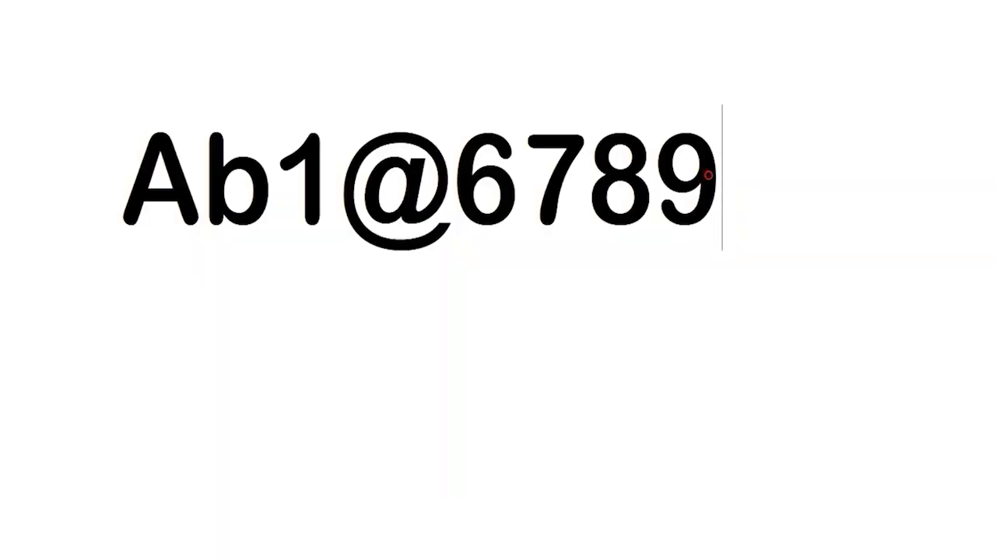
Step: Select the entire example password text
key("shift+Left")
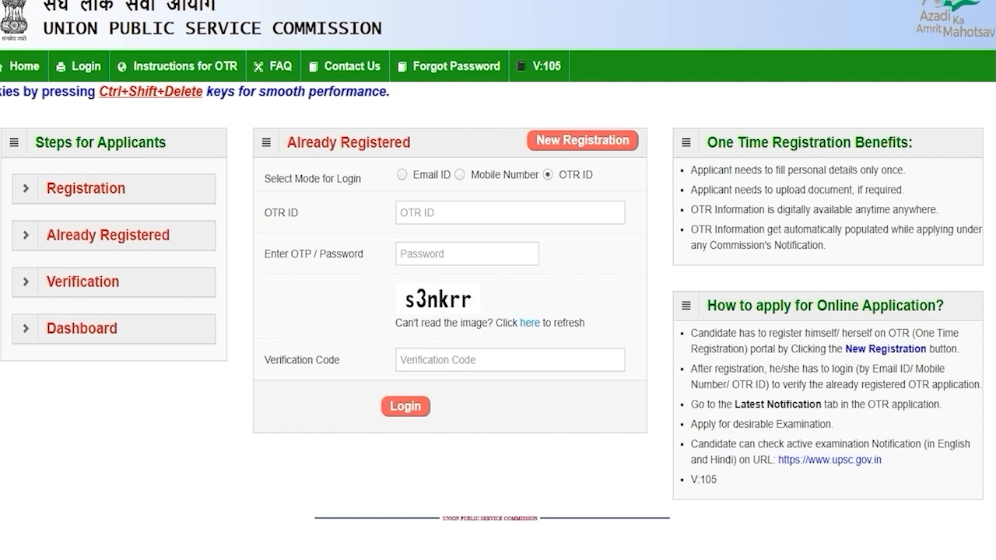
Step: Switch to OTR ID login and enter the OTR ID, new password and verification code
left_click(402, 174)
left_click(459, 175)
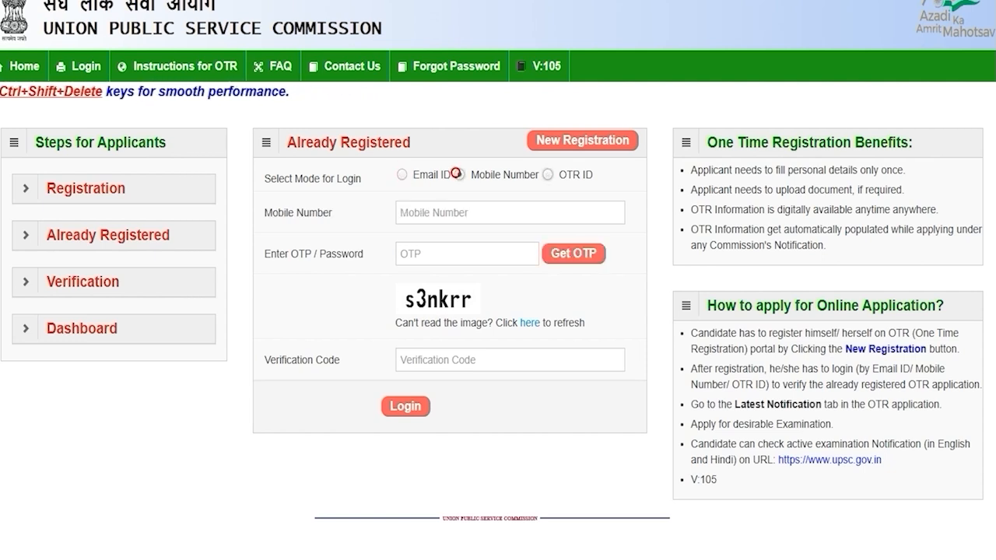
left_click(547, 175)
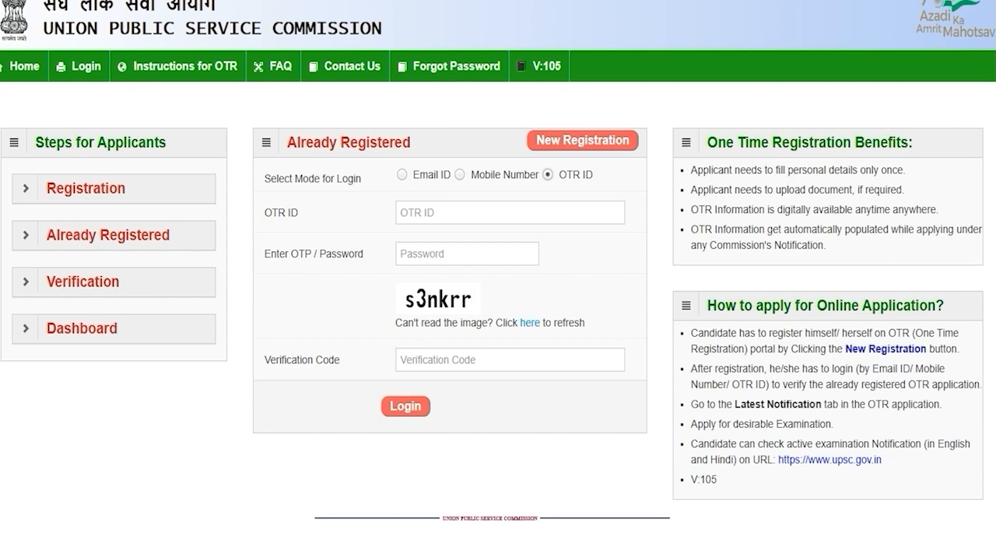
left_click(459, 211)
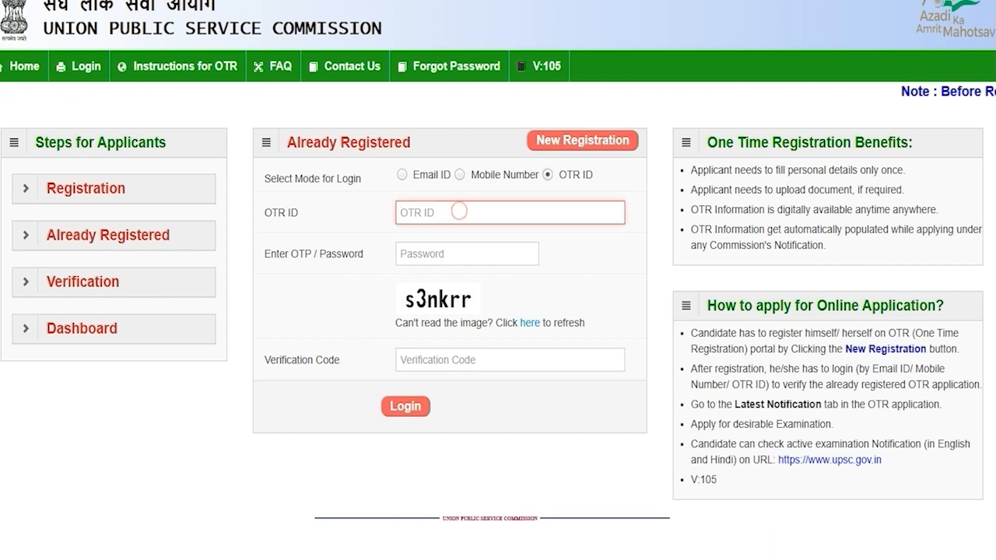
left_click(444, 251)
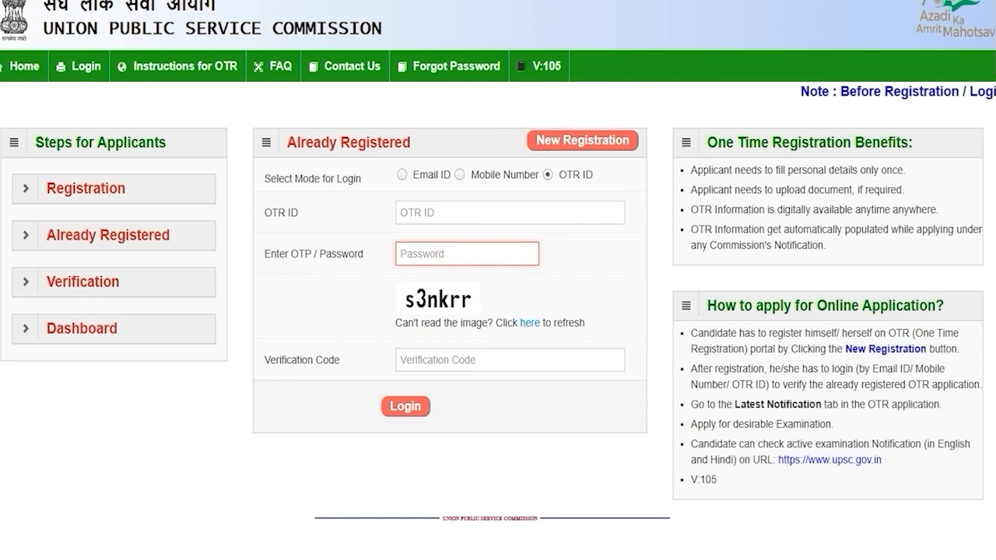
left_click(425, 361)
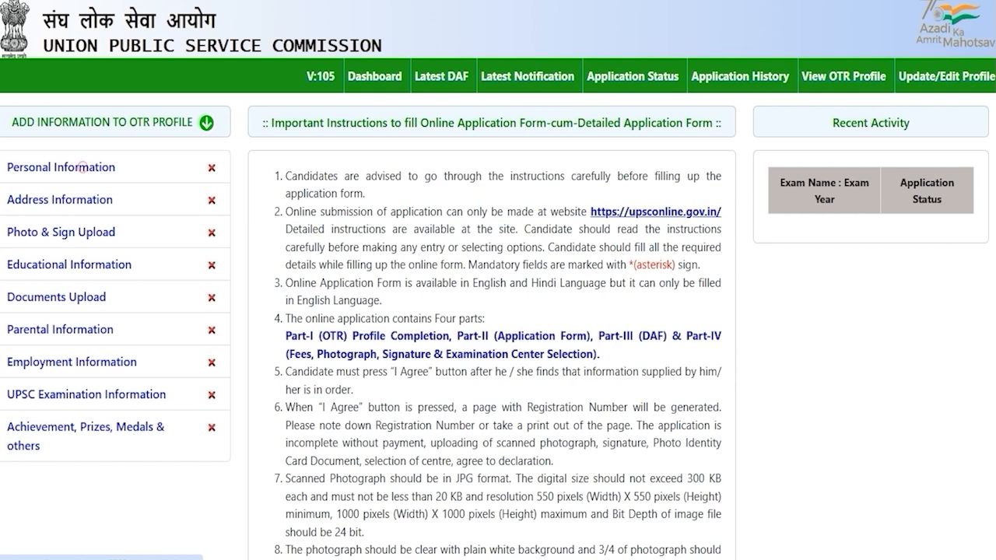
Step: Set citizenship to Citizen of India and mother tongue to HINDI in Personal Information
left_click(83, 168)
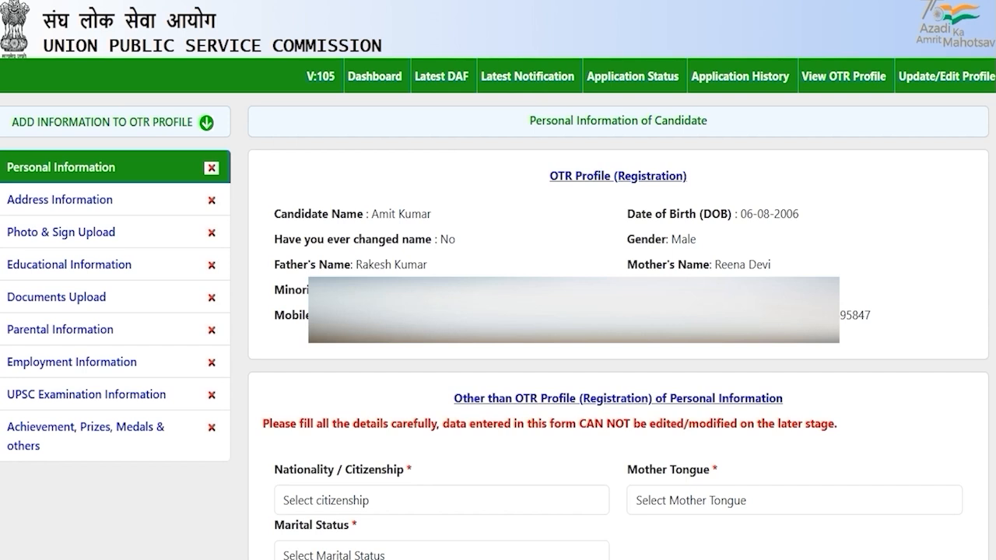
left_click(420, 499)
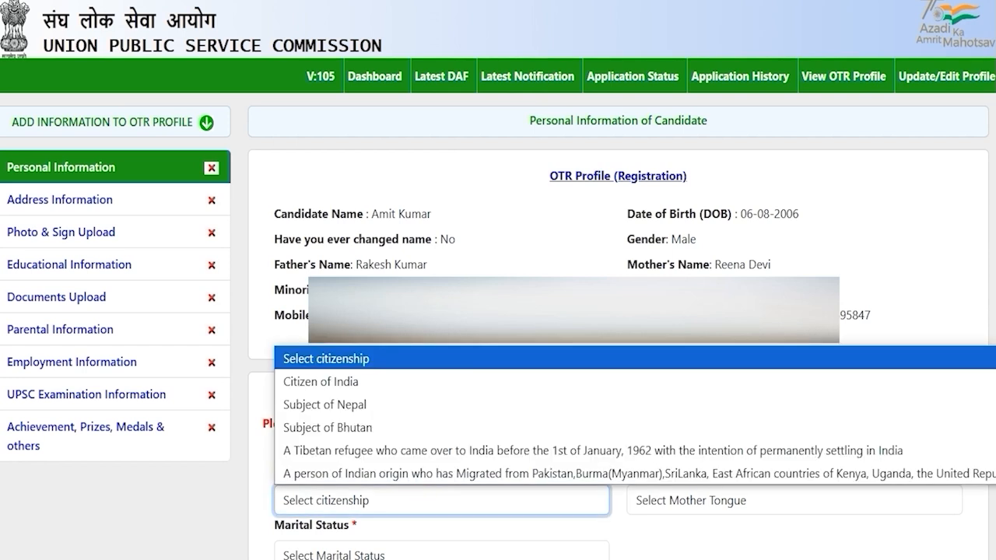
left_click(350, 382)
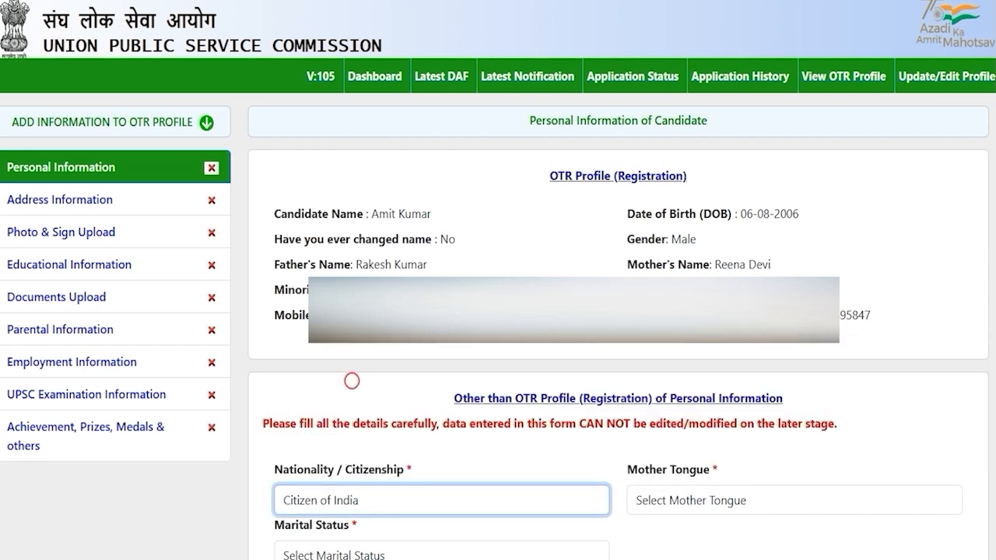
left_click(686, 500)
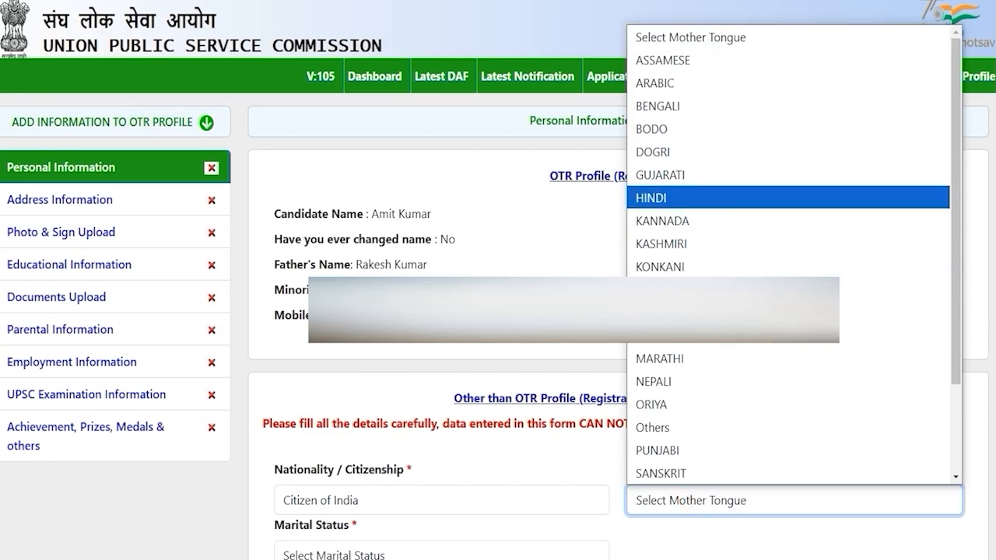
left_click(654, 197)
scroll(653, 198, "down", 5)
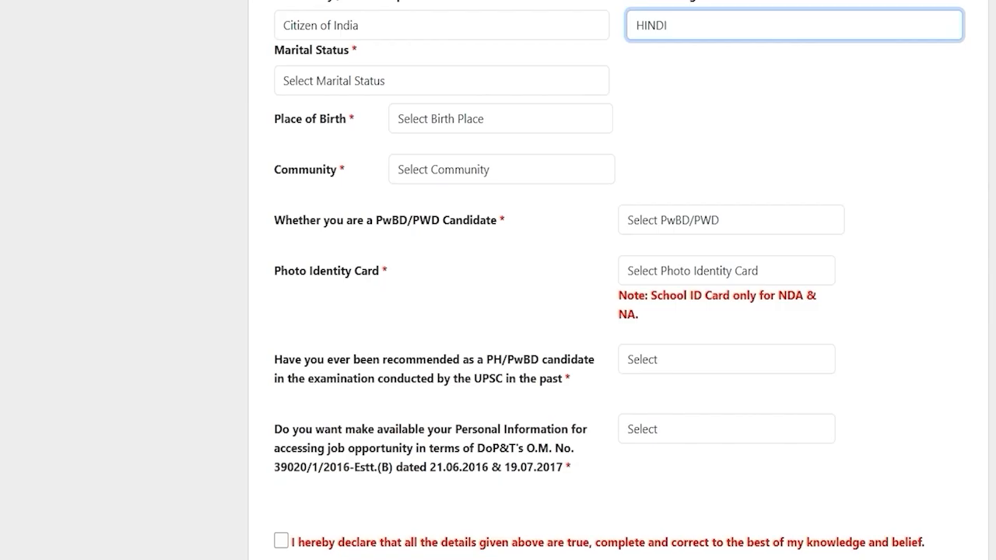
Step: Set marital status to Unmarried and place of birth to India
left_click(381, 80)
left_click(334, 130)
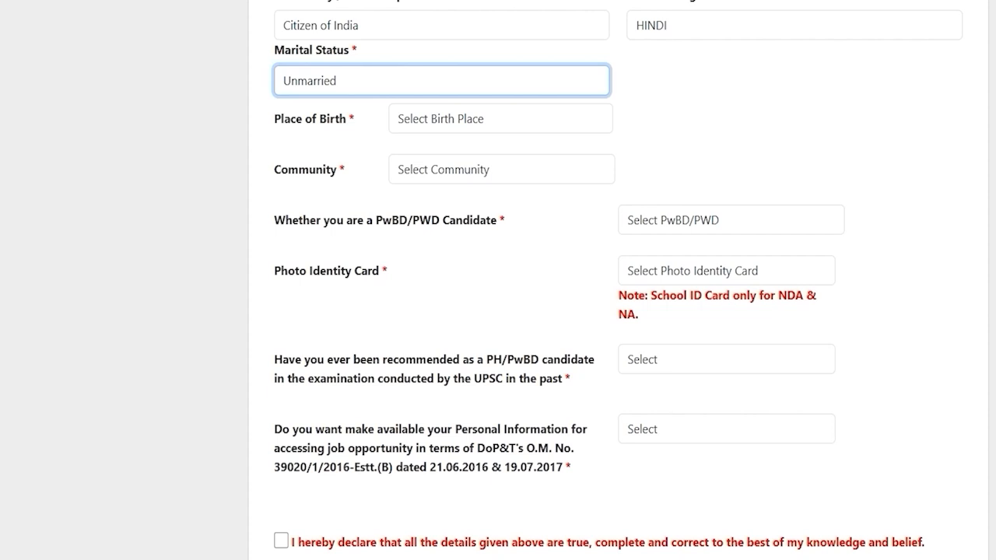
left_click(425, 119)
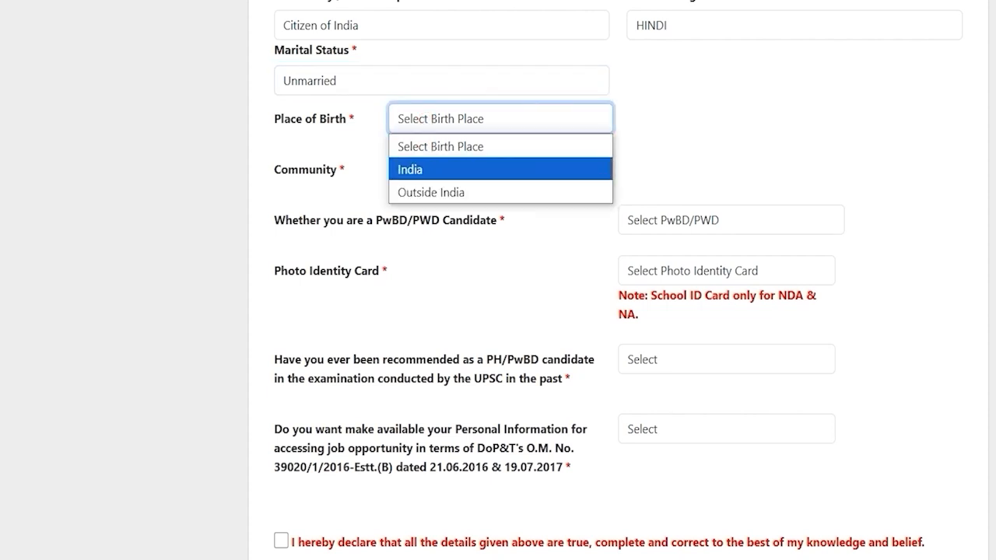
left_click(418, 168)
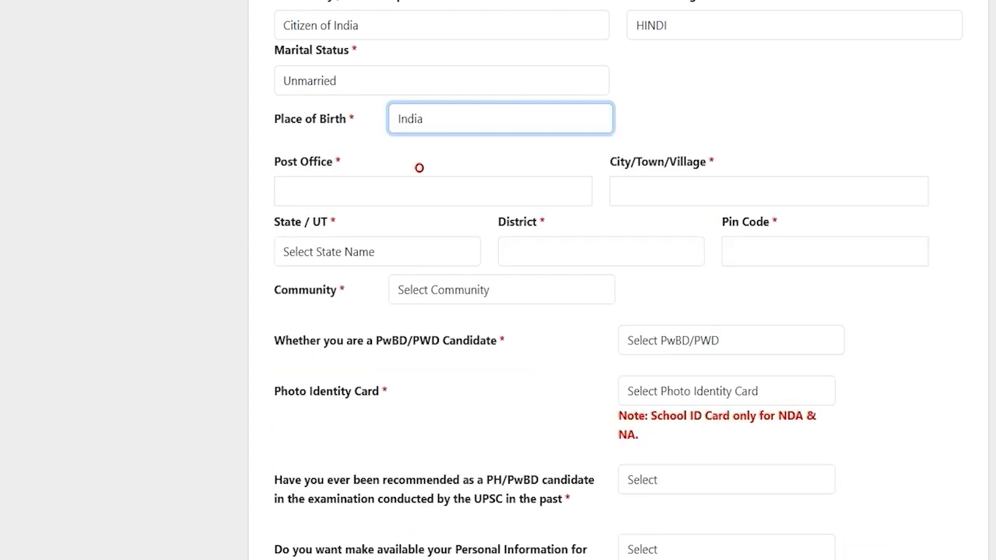
left_click(318, 190)
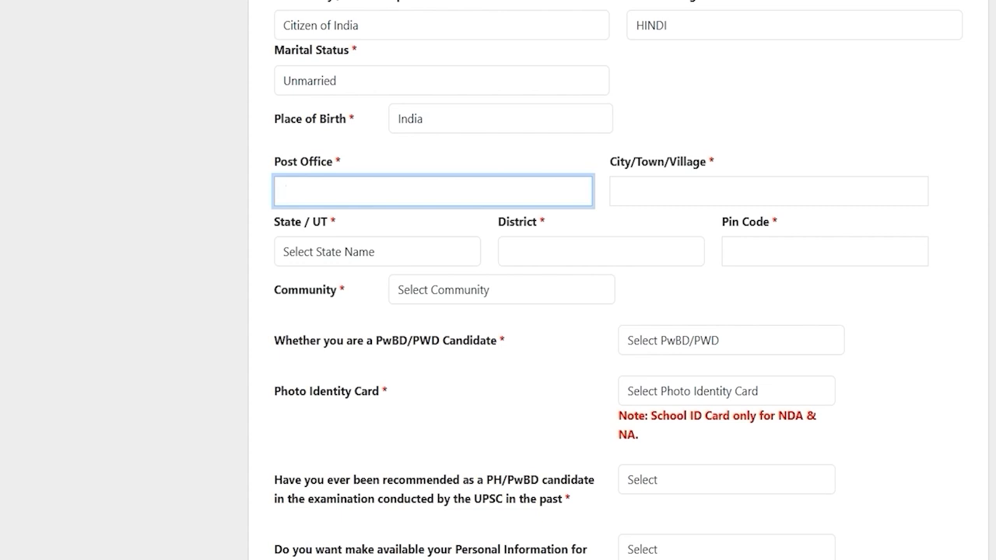
Step: Set the birthplace state to Uttar Pradesh, district Saharanpur, and pin code 247001
left_click(376, 251)
type("u")
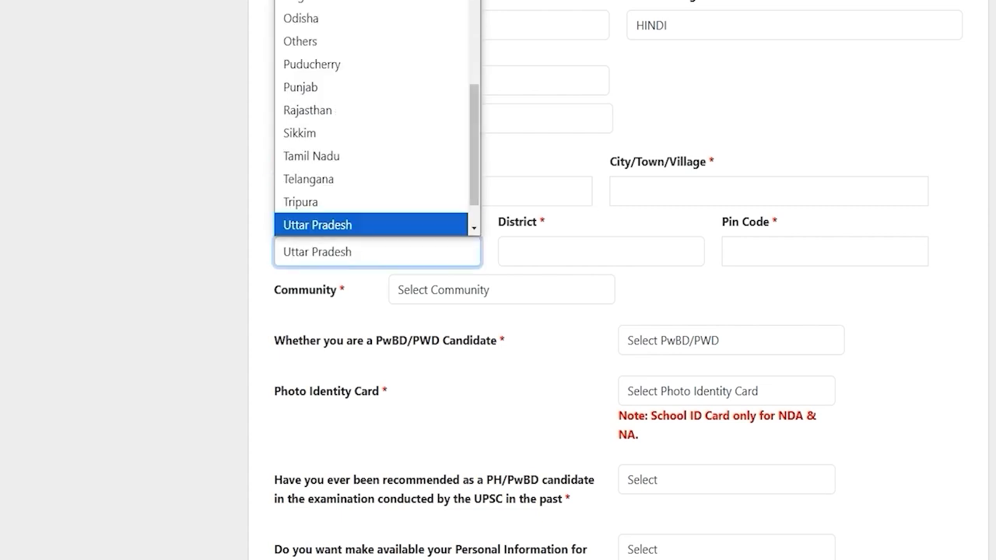
key("Return")
left_click(527, 251)
type("s")
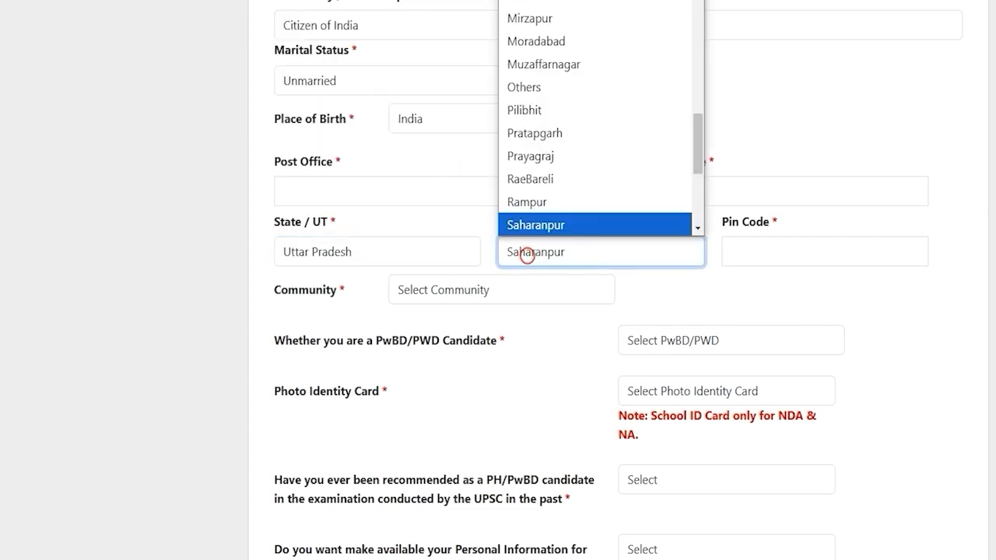
key("Return")
left_click(801, 251)
type("247001")
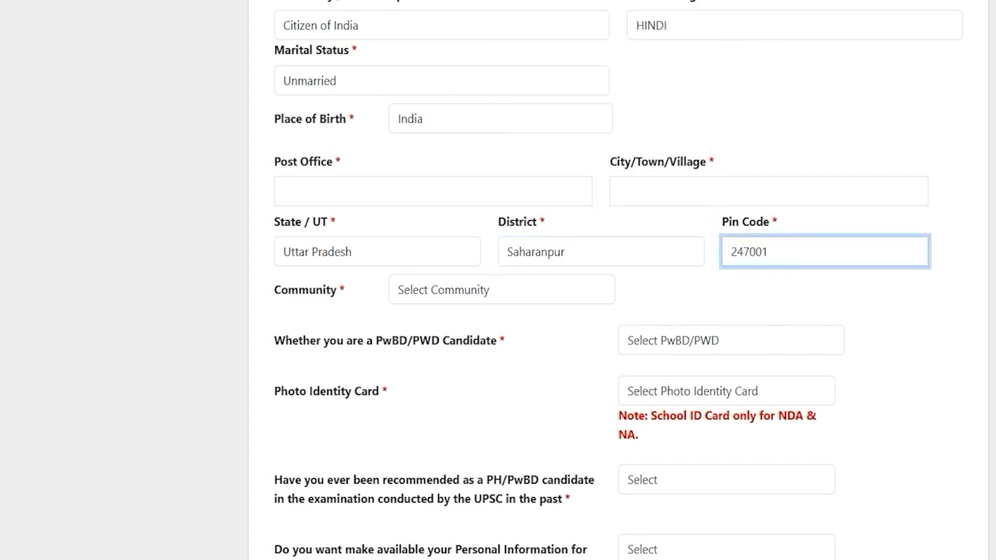
left_click(466, 293)
Step: Set community to SC and the certificate's issuing authority designation to Tehsildar
left_click(427, 340)
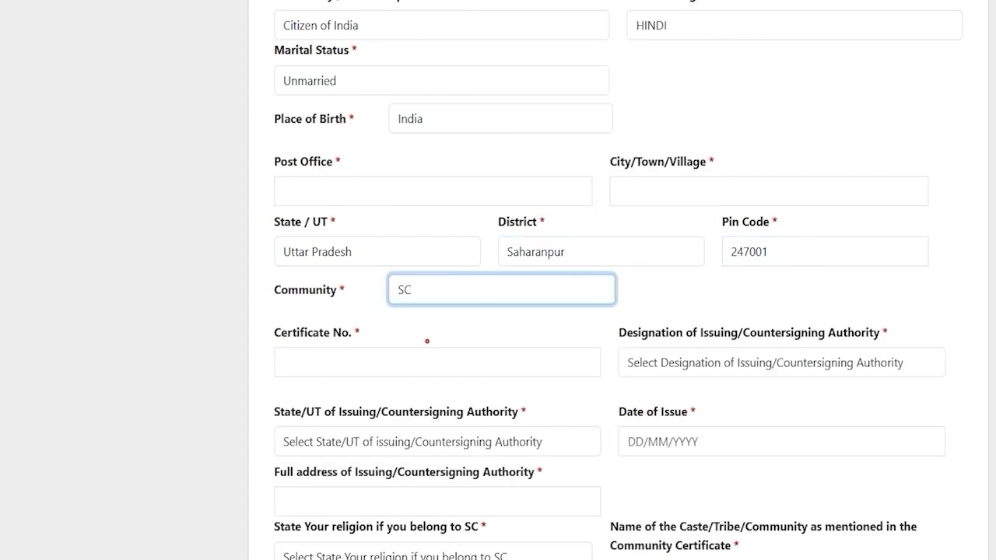
left_click(451, 298)
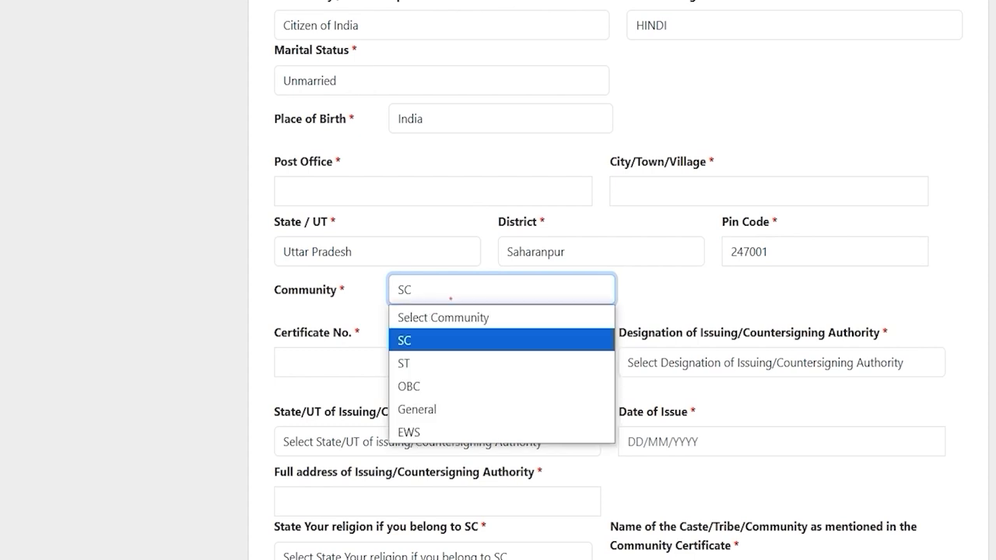
left_click(451, 298)
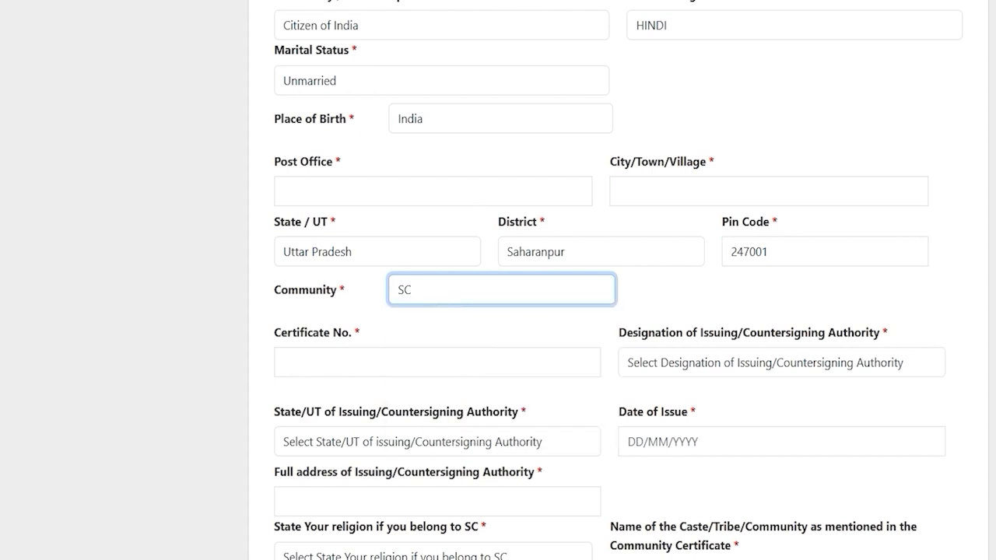
left_click(380, 363)
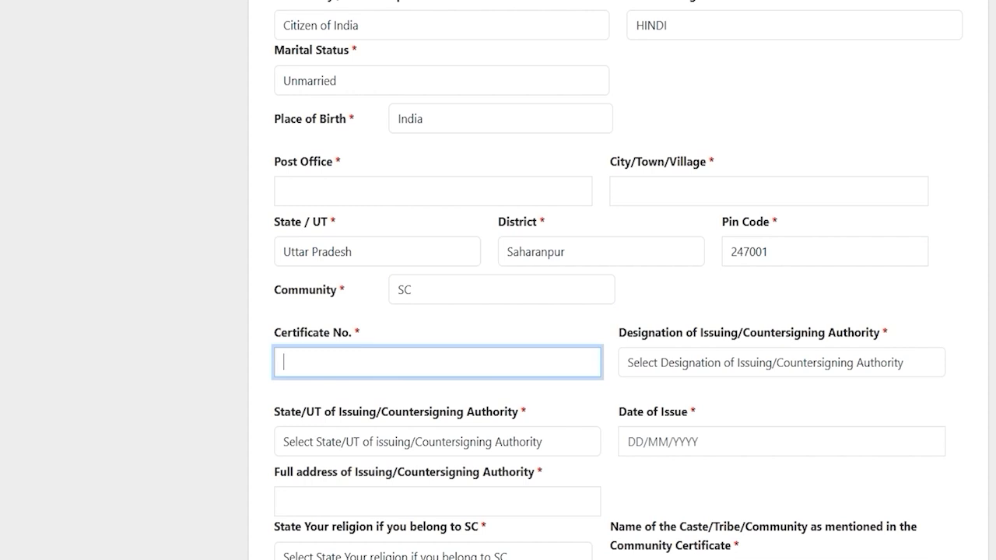
left_click(677, 365)
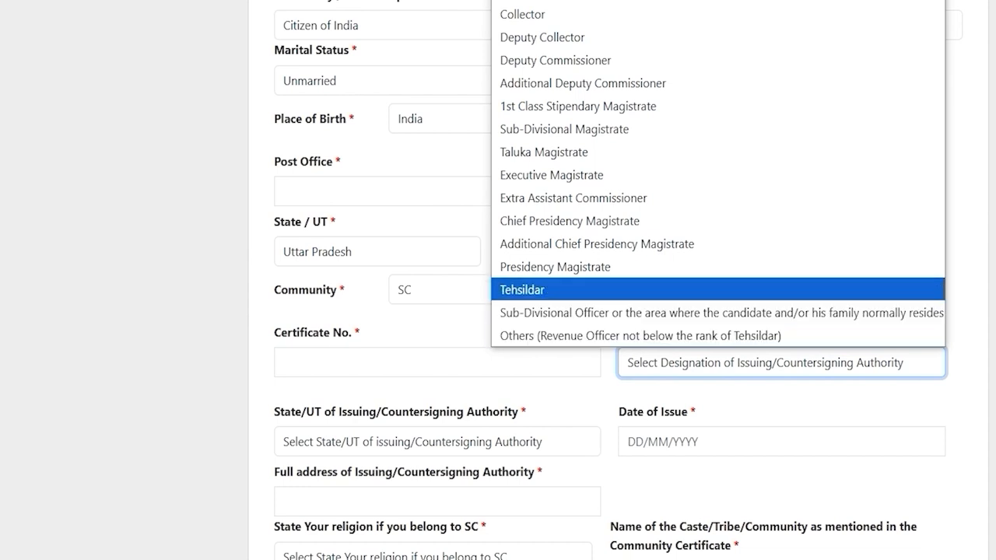
left_click(562, 289)
scroll(561, 289, "down", 2)
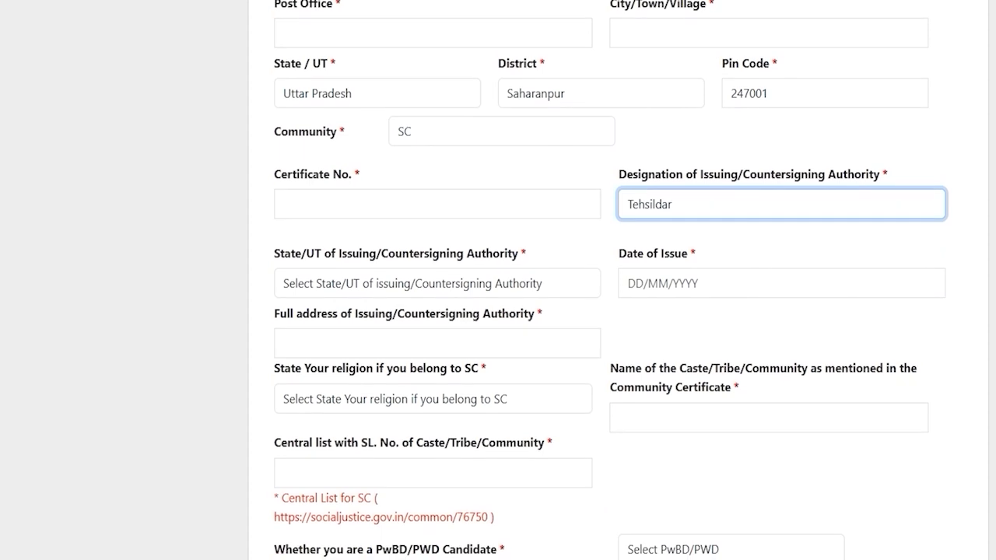
Step: Set the issuing authority's state to Uttar Pradesh, leaving the issue date blank
left_click(382, 283)
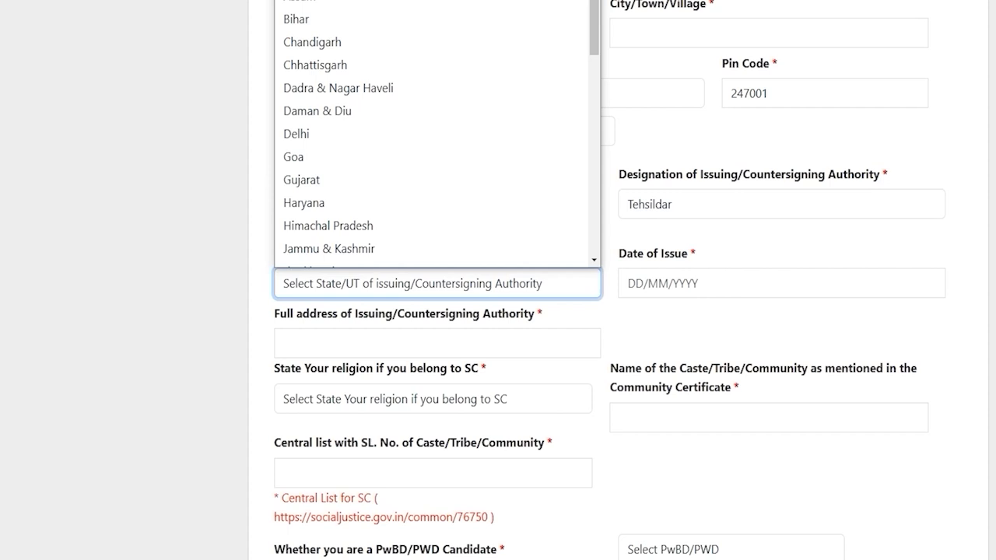
key("u")
key("Return")
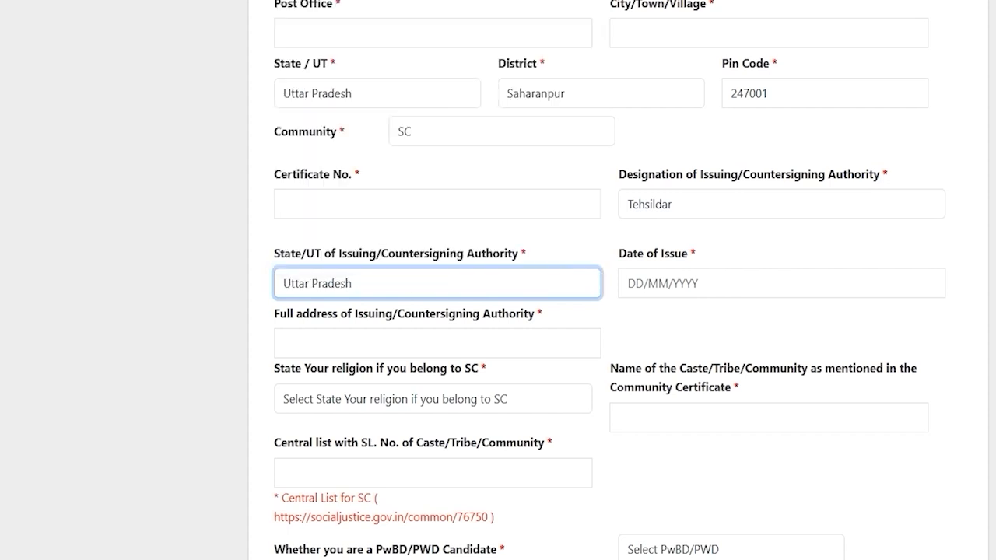
left_click(658, 287)
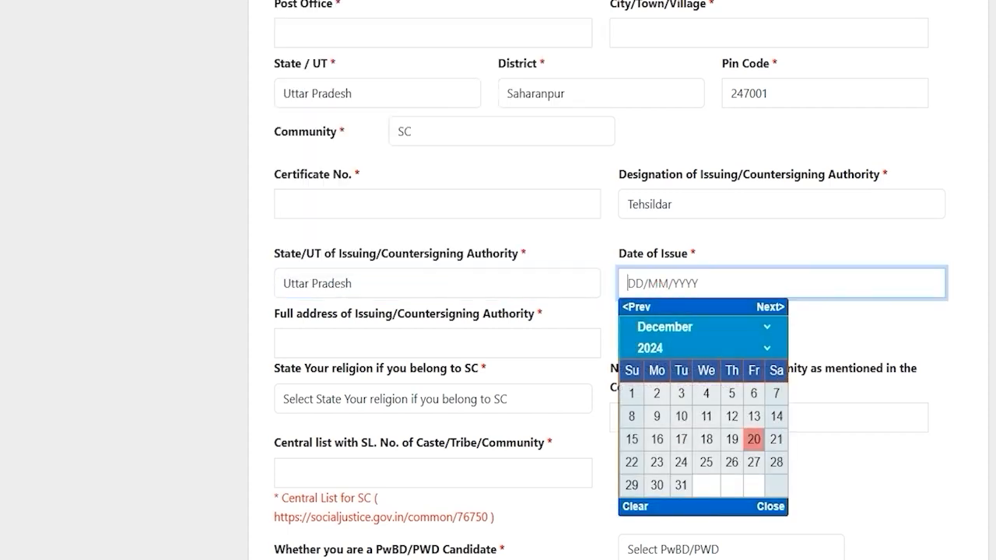
key("Escape")
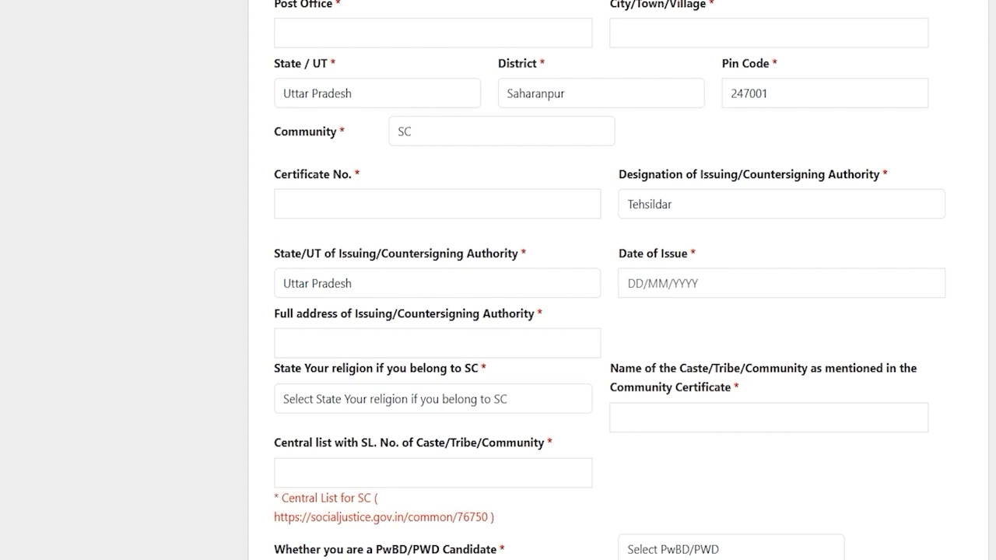
left_click(377, 336)
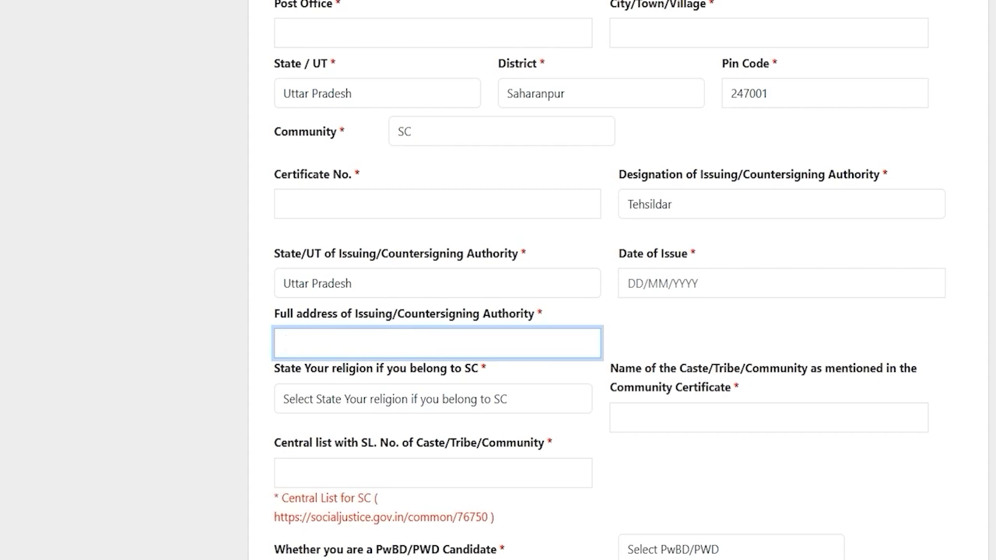
left_click(476, 343)
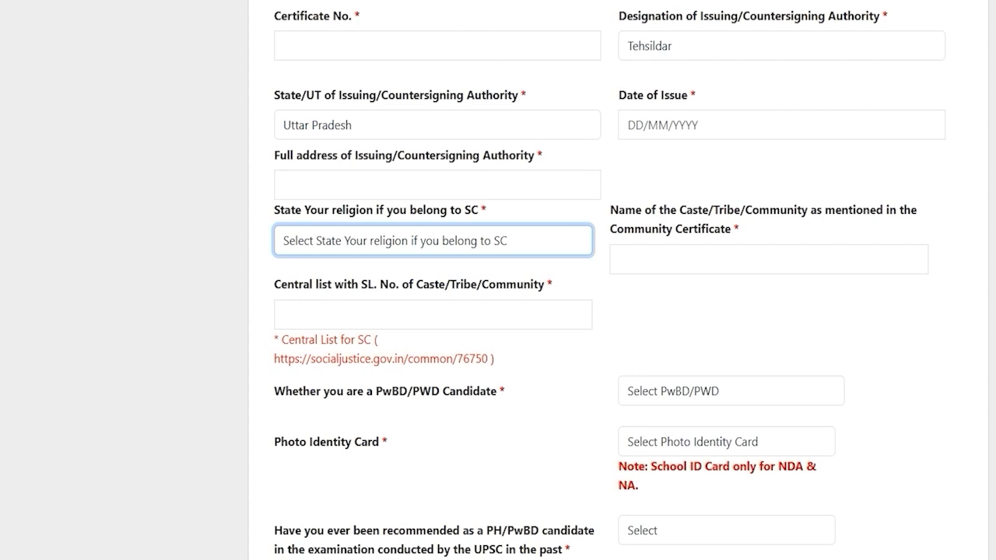
Step: Set religion to Hindu and move through the caste name and central list fields
left_click(376, 243)
left_click(347, 286)
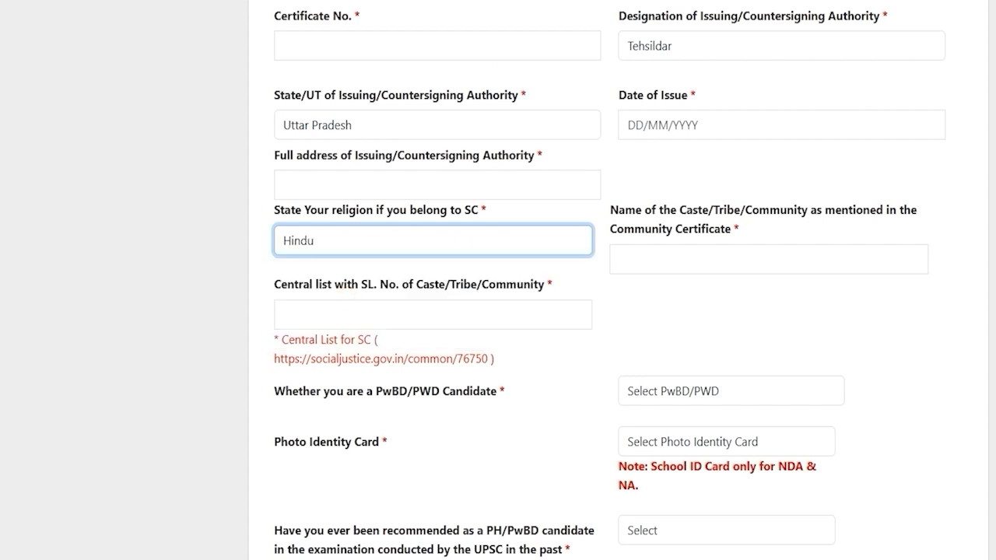
left_click(742, 265)
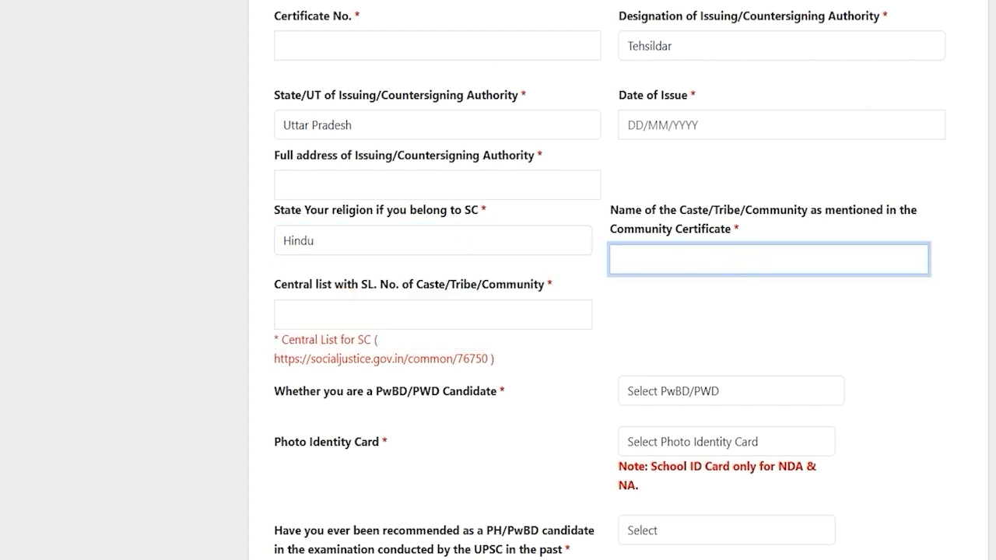
left_click_drag(282, 283, 352, 285)
left_click(366, 316)
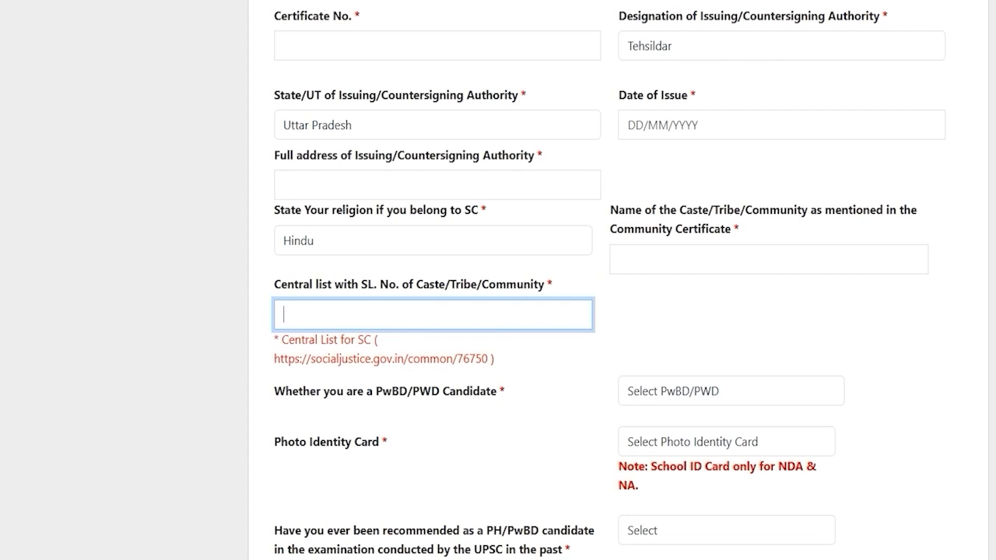
scroll(498, 311, "down", 2)
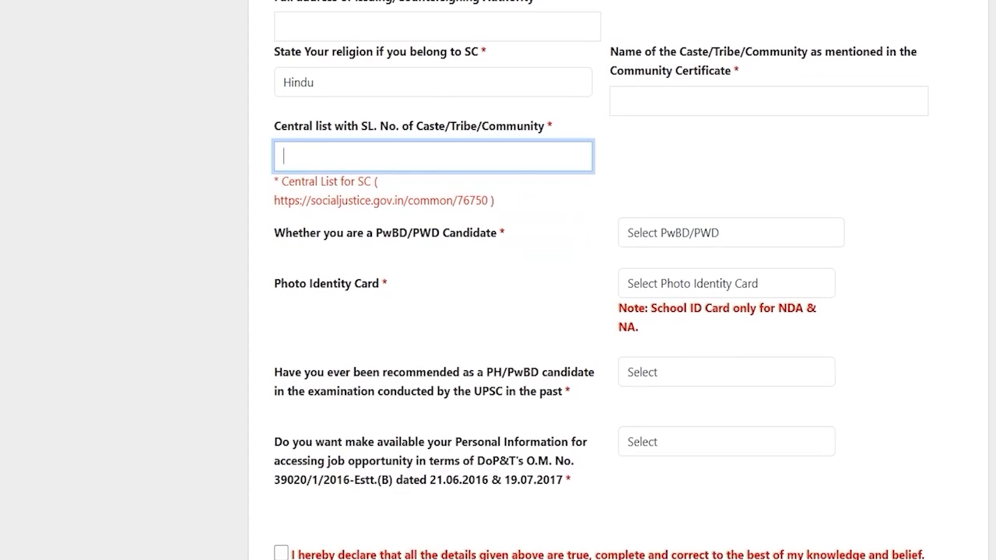
Step: Answer No to both the PwBD/PWD and 40% disability questions
left_click_drag(302, 232, 439, 233)
left_click(672, 233)
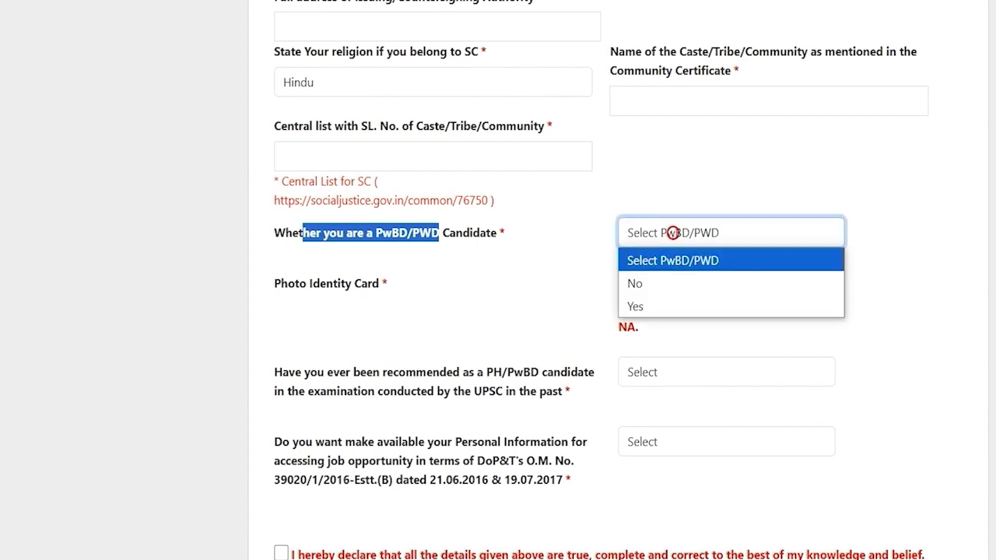
left_click(651, 305)
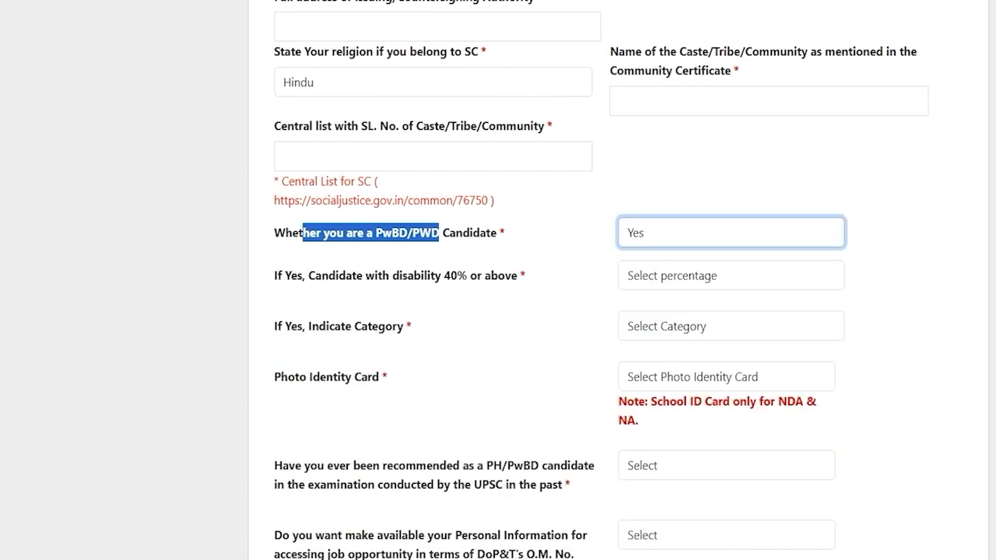
left_click(661, 273)
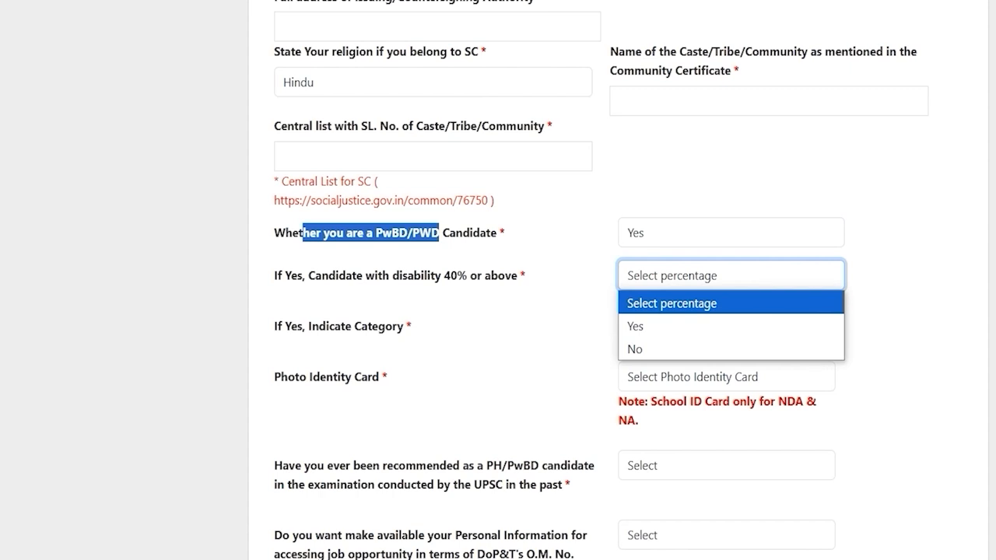
left_click(639, 324)
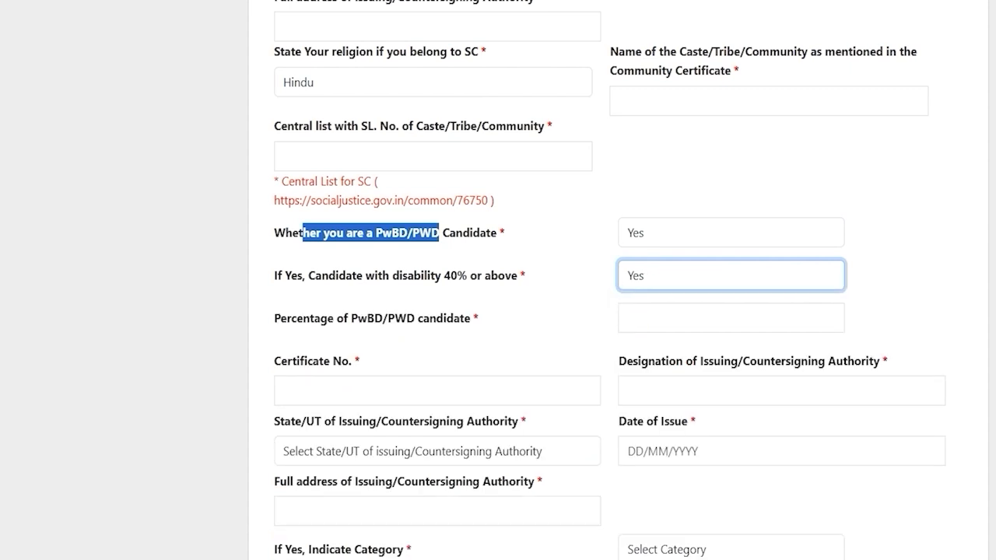
left_click(644, 276)
left_click(644, 346)
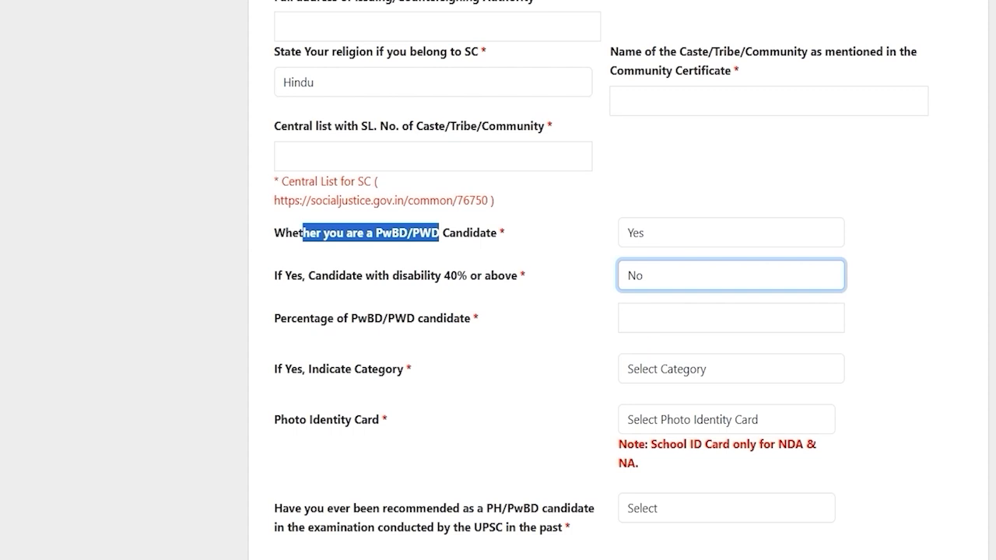
left_click(642, 231)
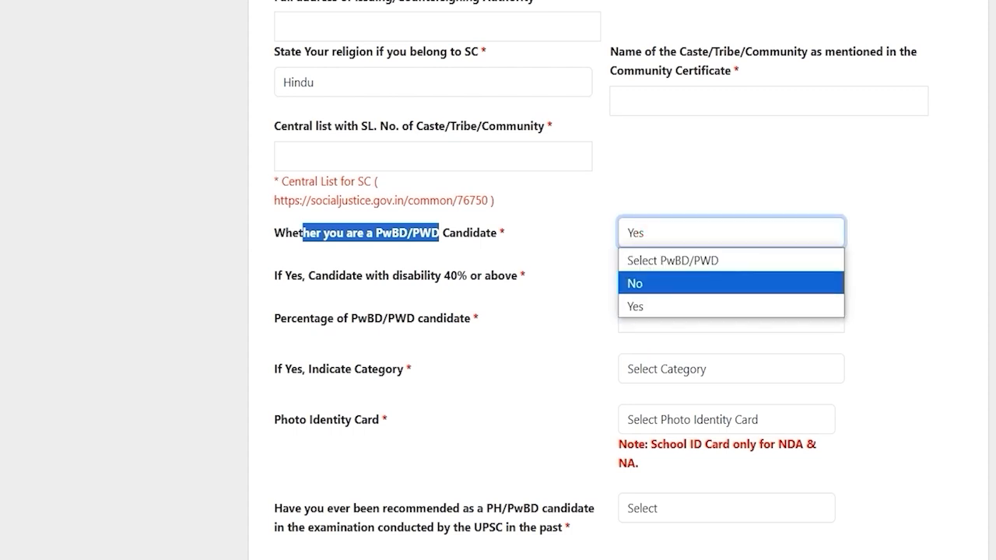
left_click(644, 279)
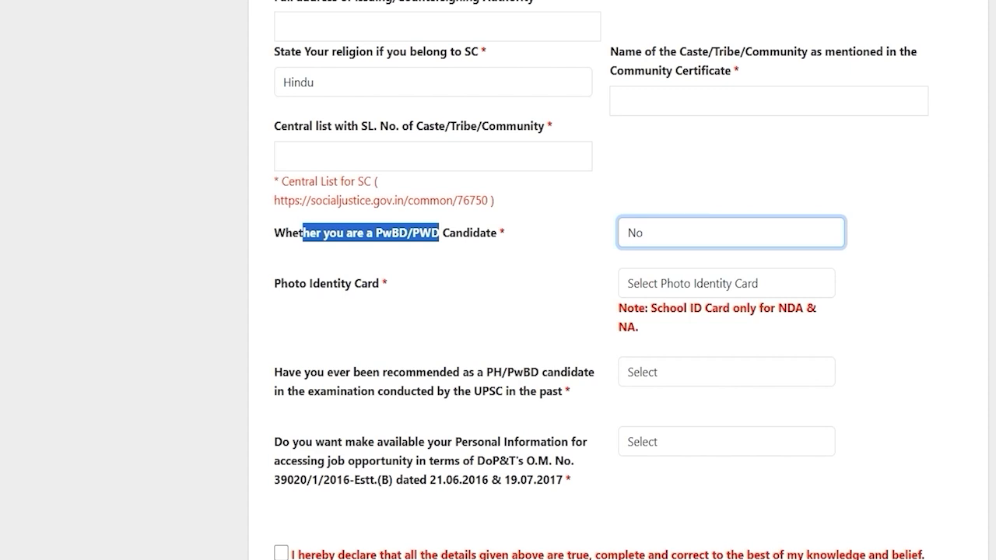
Step: Choose Voter ID as the photo identity card and enter its card number
left_click_drag(281, 283, 367, 283)
left_click(681, 283)
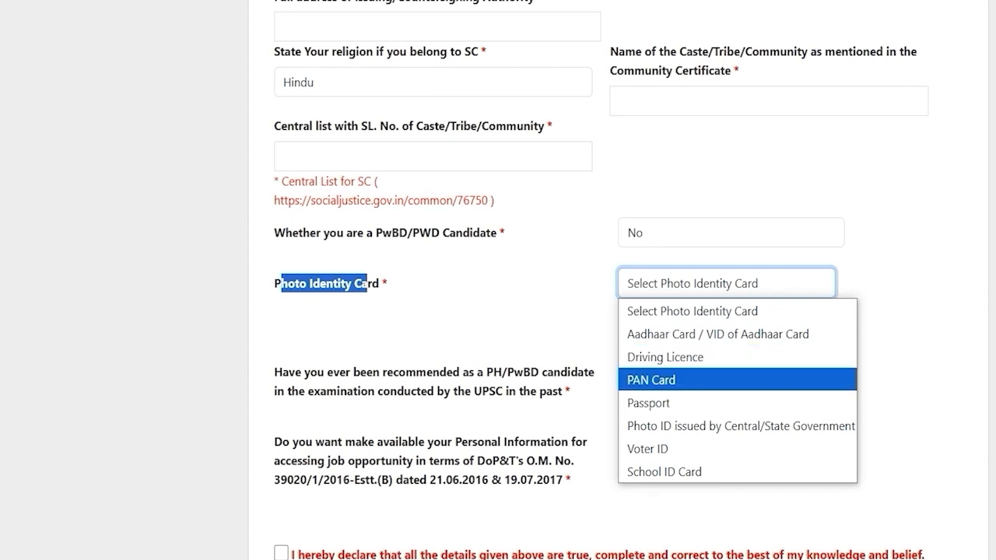
left_click(652, 448)
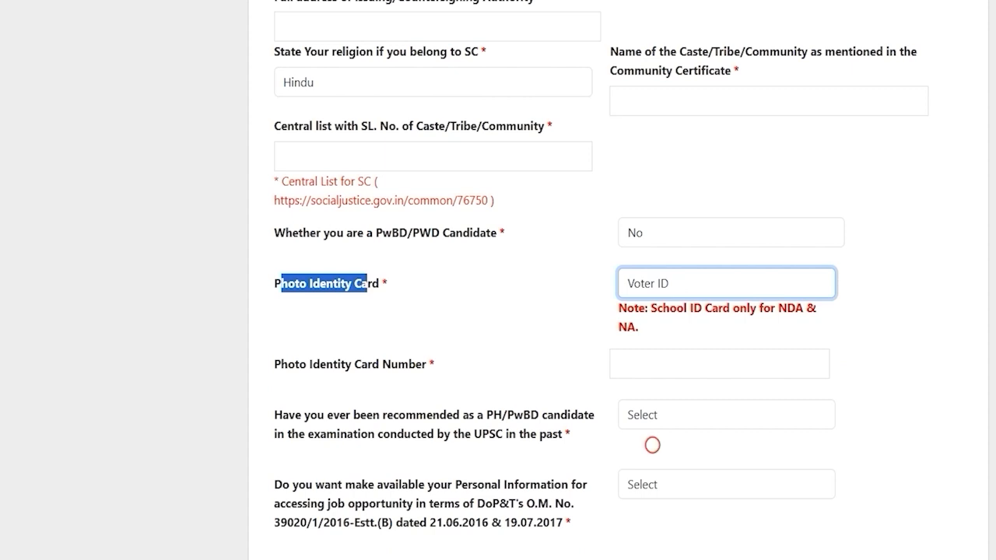
left_click(662, 363)
type("48596")
scroll(497, 311, "down", 2)
left_click(671, 326)
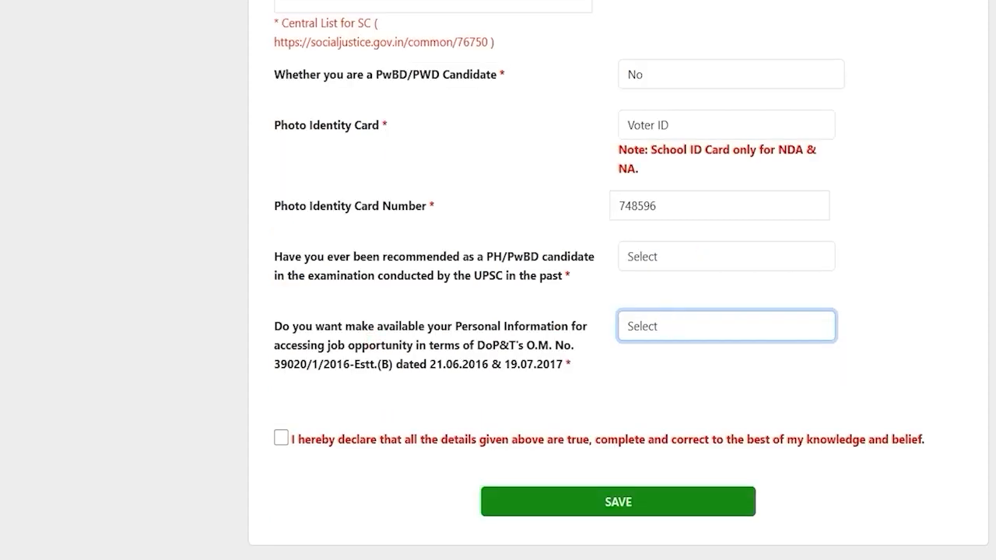
Step: Answer No to having been previously recommended as PH/PwBD by UPSC
left_click_drag(340, 256, 577, 256)
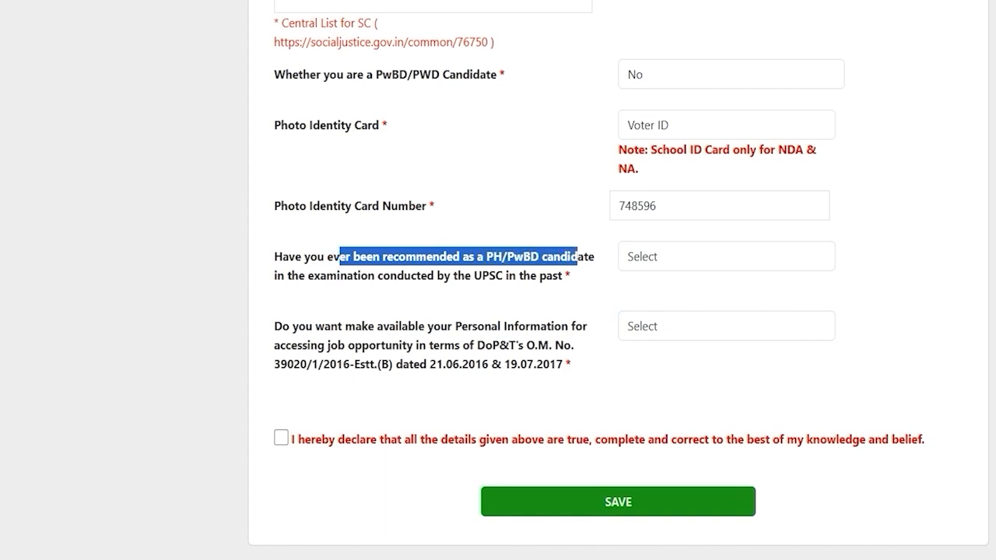
left_click_drag(426, 276, 361, 276)
left_click(650, 256)
left_click(647, 306)
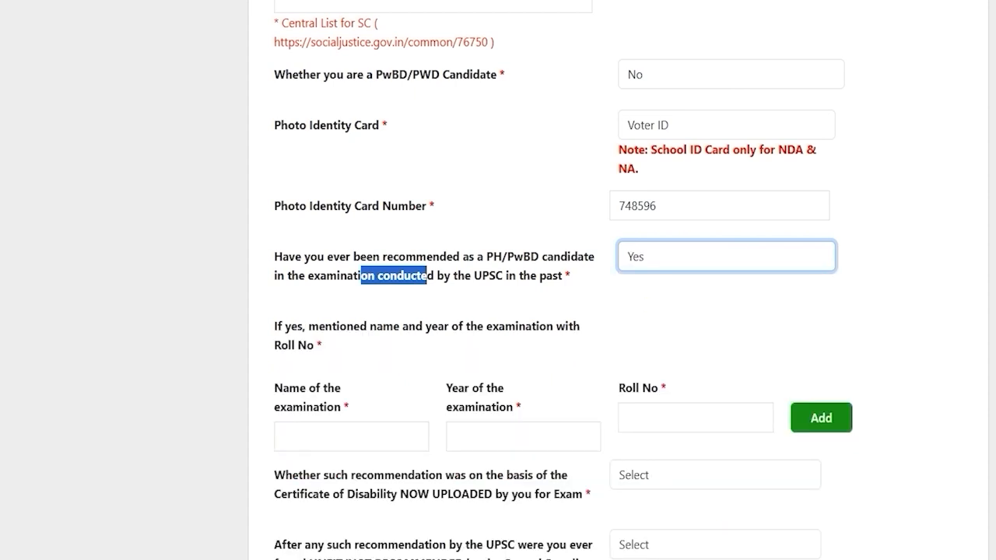
left_click(318, 425)
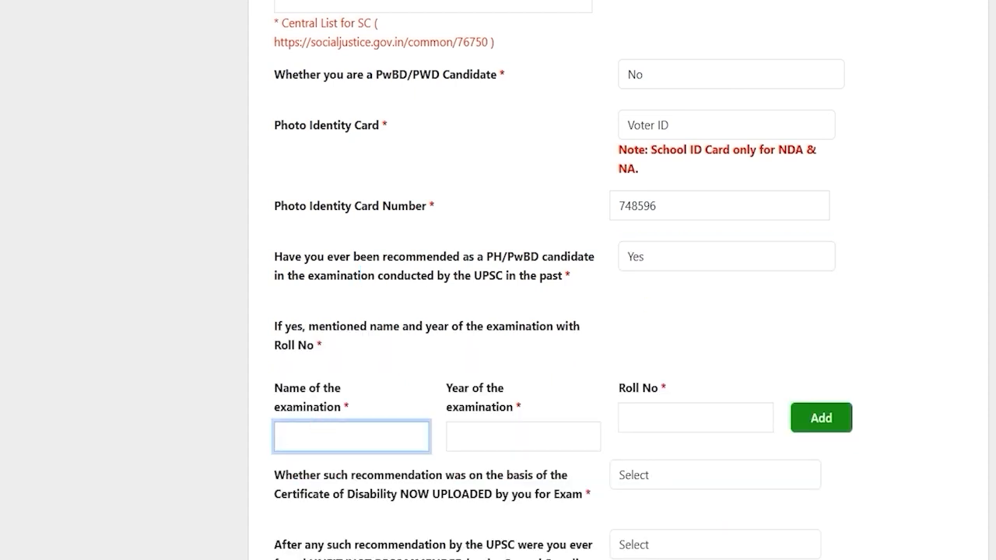
left_click(654, 118)
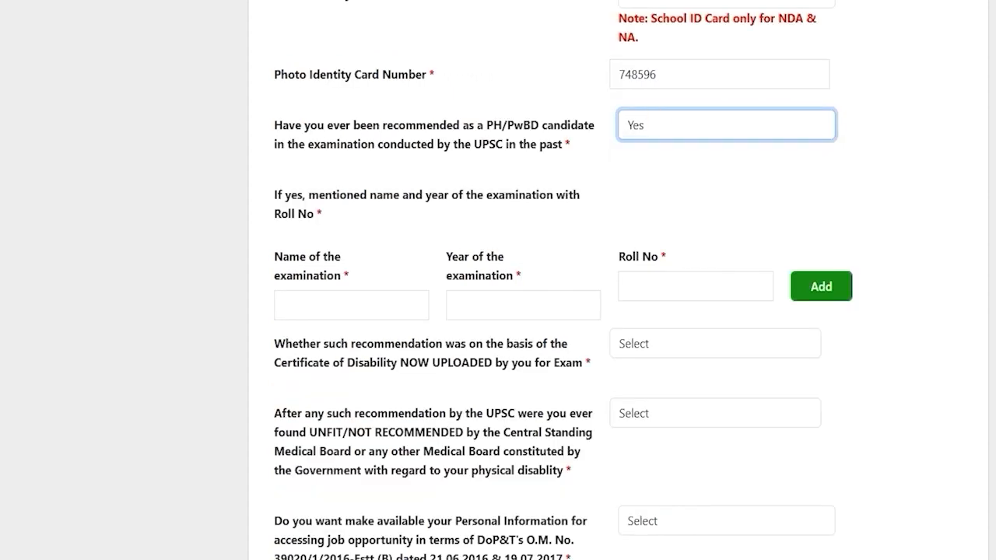
left_click(655, 118)
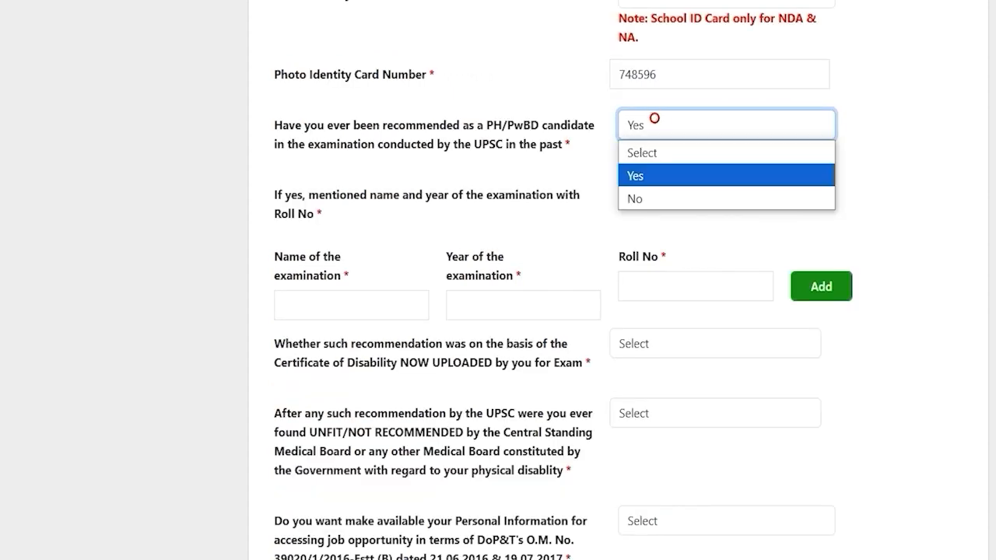
left_click(640, 198)
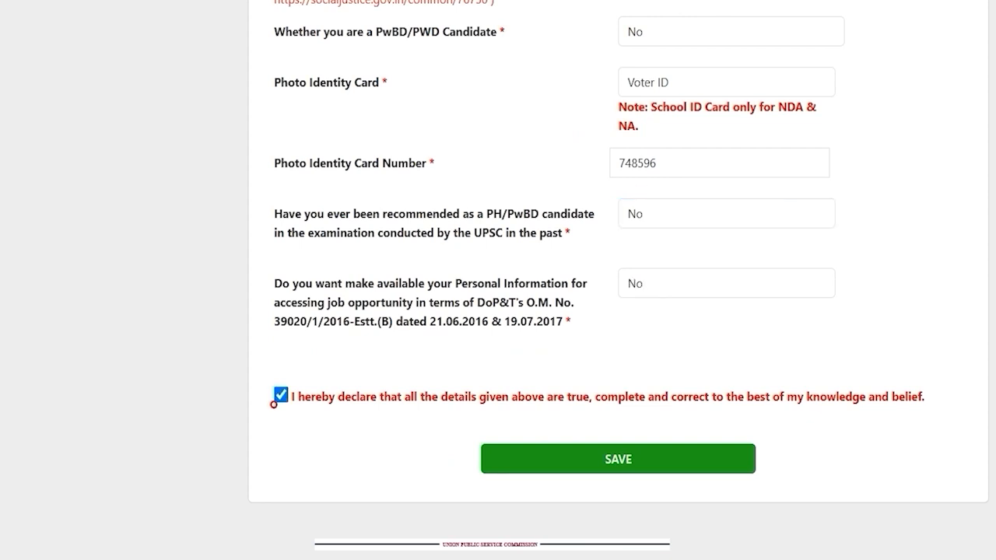
Step: Allow personal information sharing, tick the declaration, and save the personal details
left_click(281, 395)
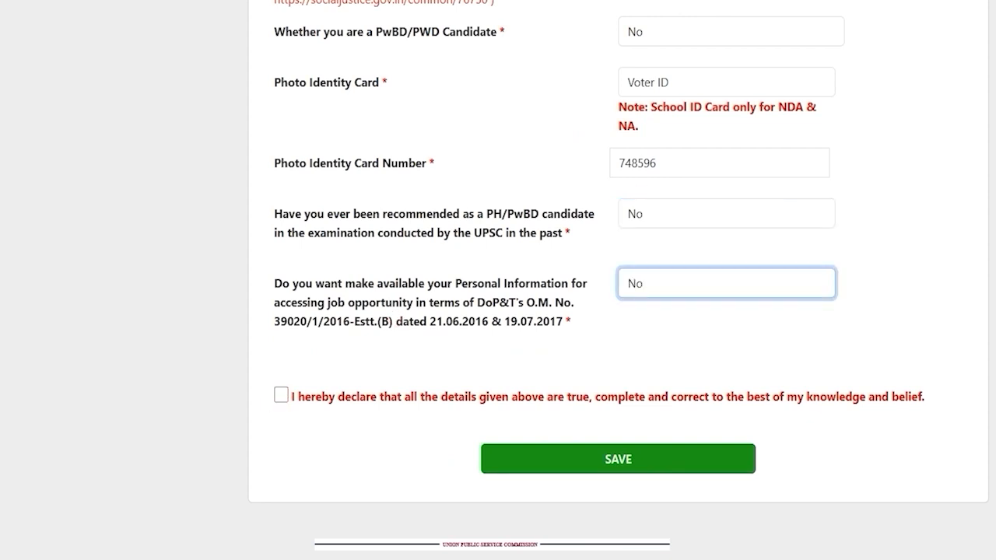
left_click_drag(289, 284, 526, 283)
left_click(673, 293)
left_click(642, 328)
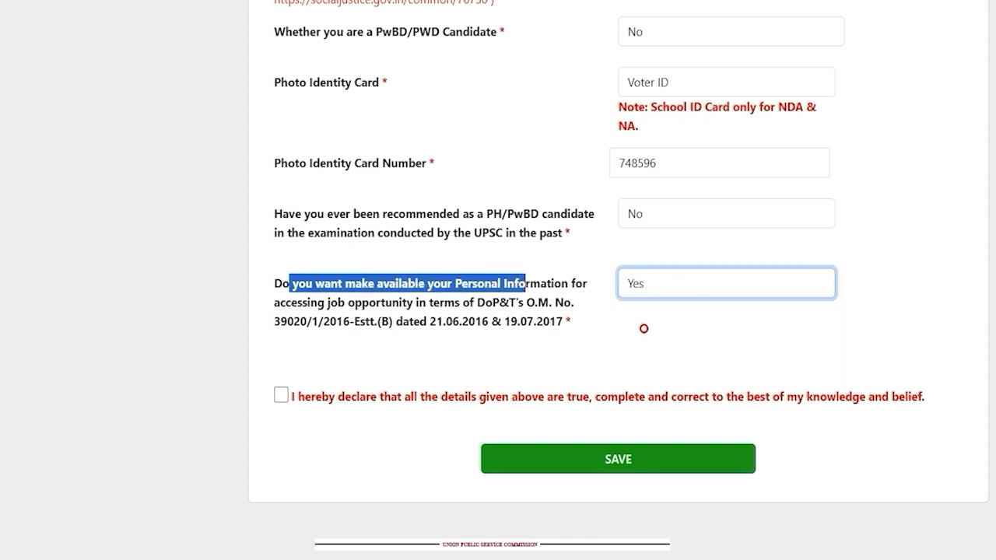
left_click(447, 339)
left_click(281, 395)
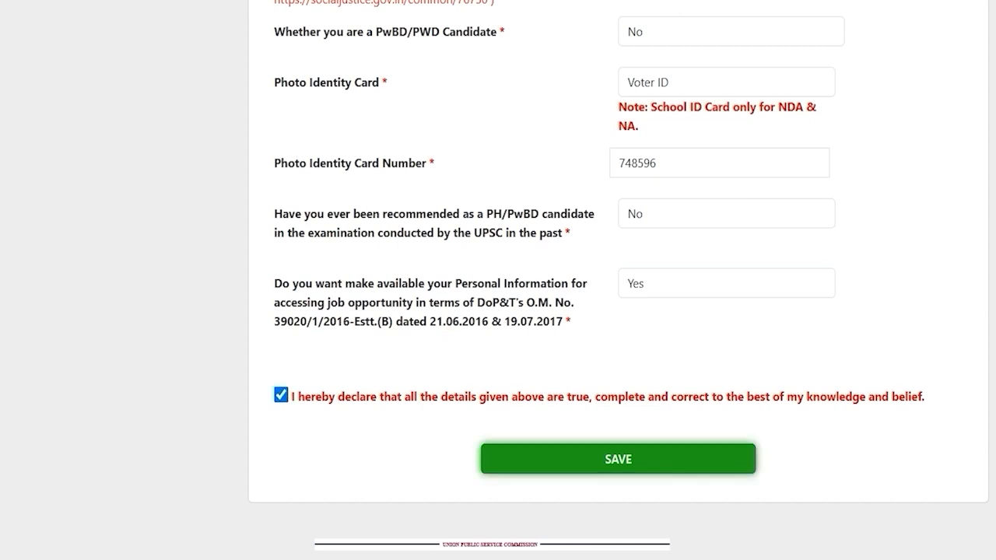
left_click(618, 459)
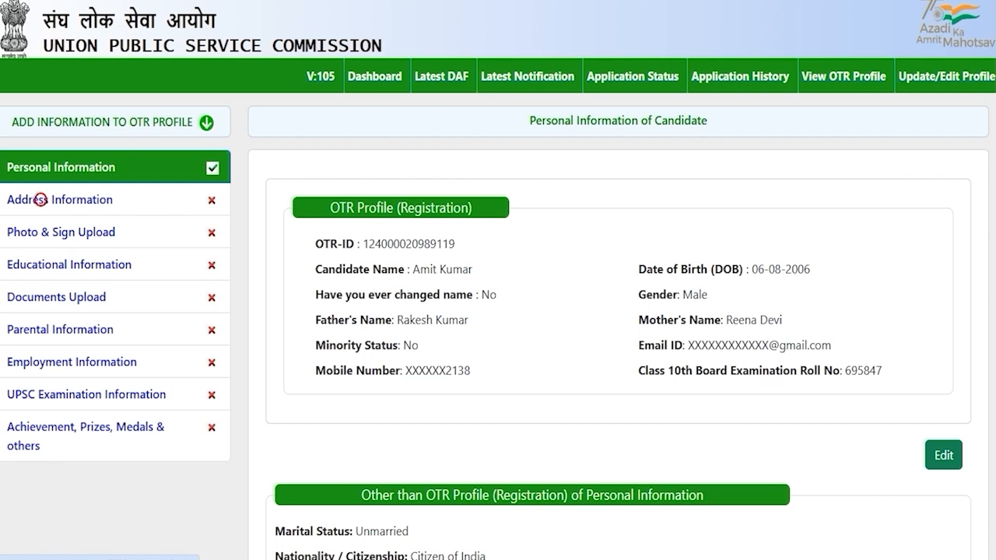
Step: Open the Address Information section and scroll through its form
left_click(39, 200)
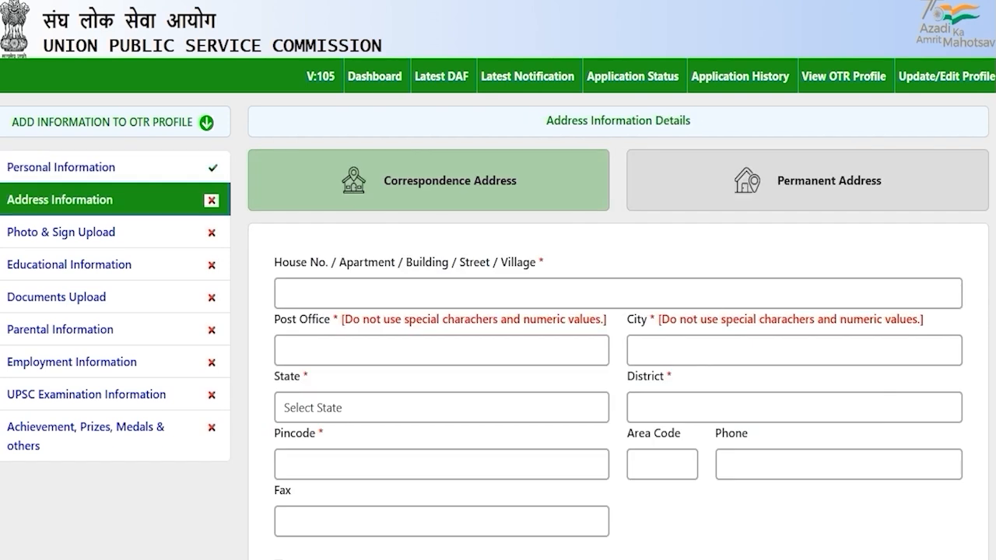
scroll(498, 280, "down", 3)
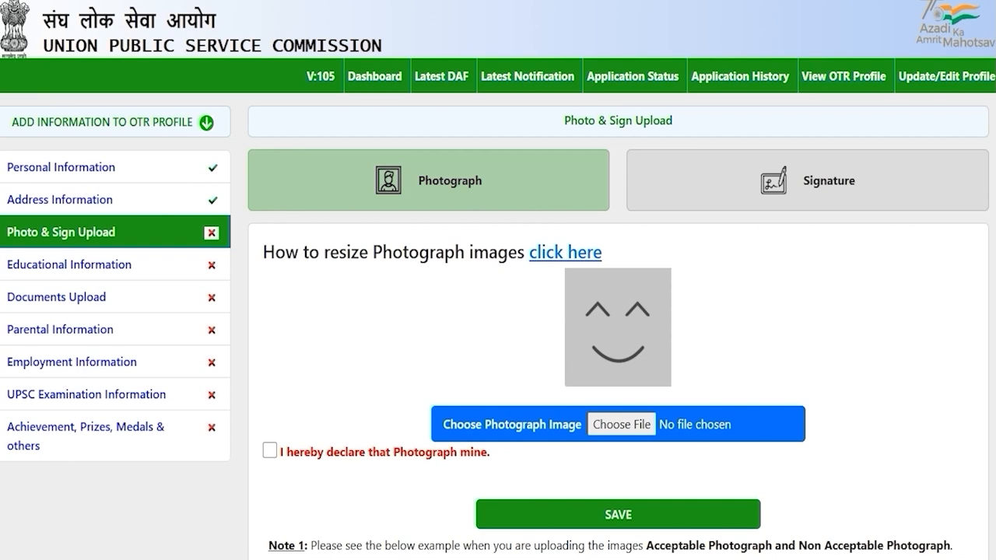
Step: Review the photograph dimension limits in Note 3 of the upload page
scroll(498, 280, "down", 4)
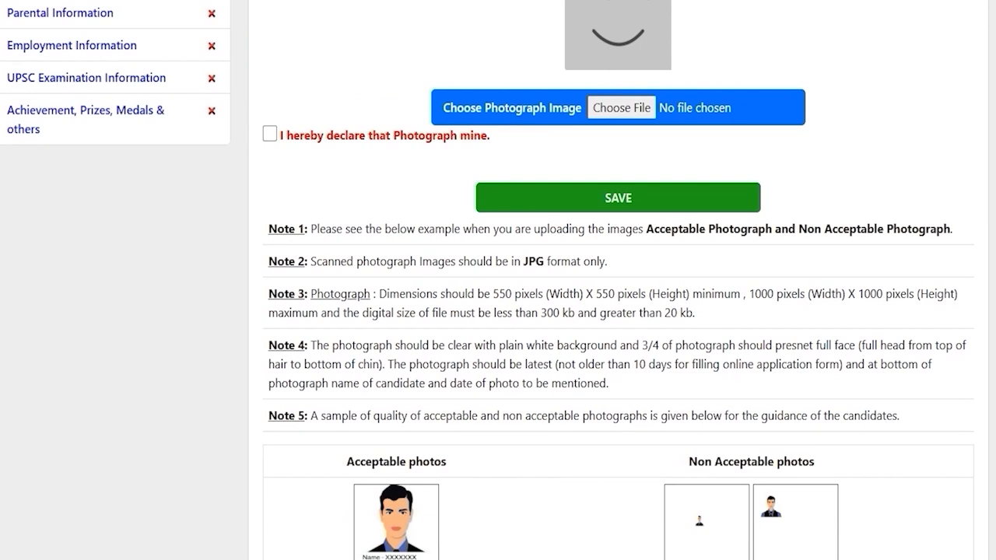
left_click(636, 292)
left_click_drag(493, 294, 842, 294)
scroll(498, 283, "down", 1)
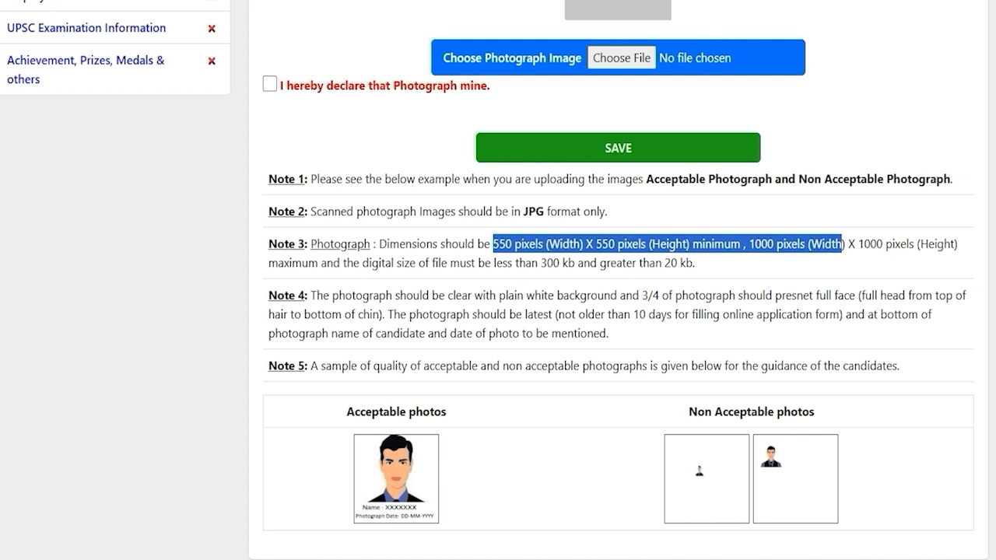
left_click(618, 317)
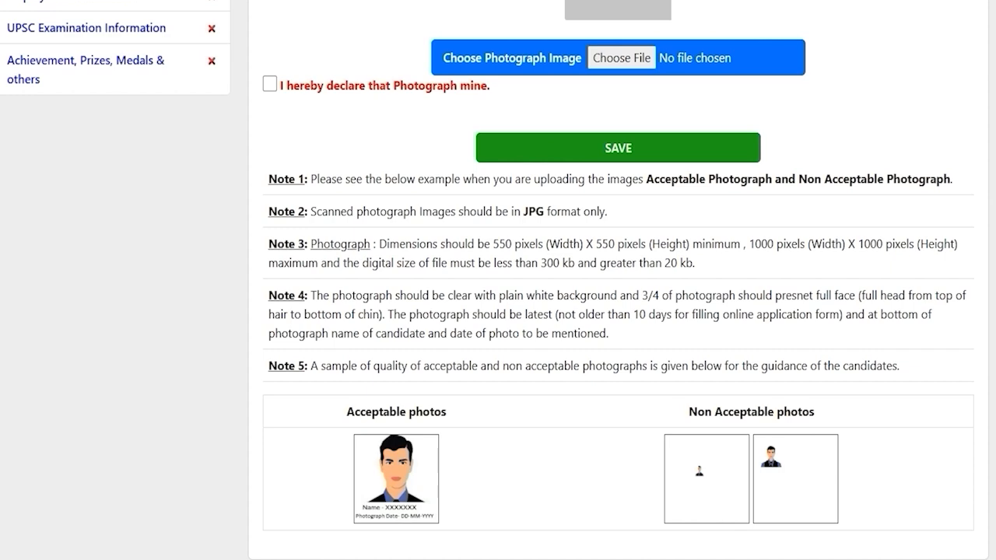
scroll(498, 280, "up", 4)
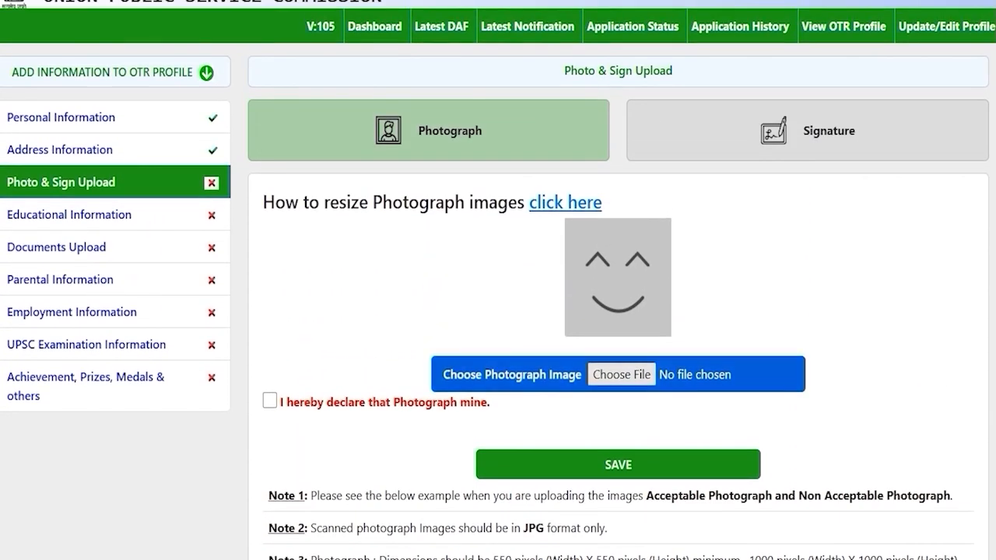
Step: Try choosing a photograph file, cancel, then open the photograph resizing guide
left_click(621, 374)
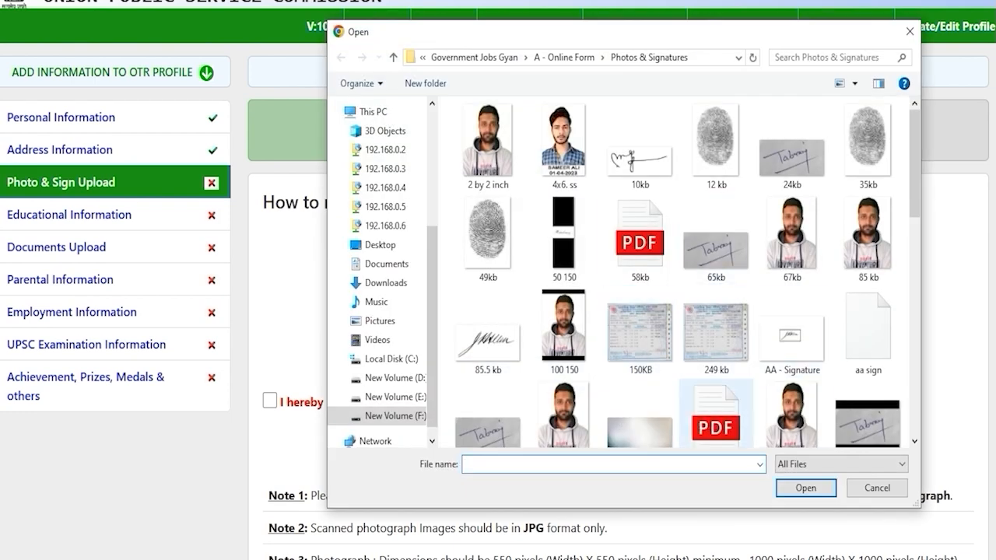
left_click(876, 488)
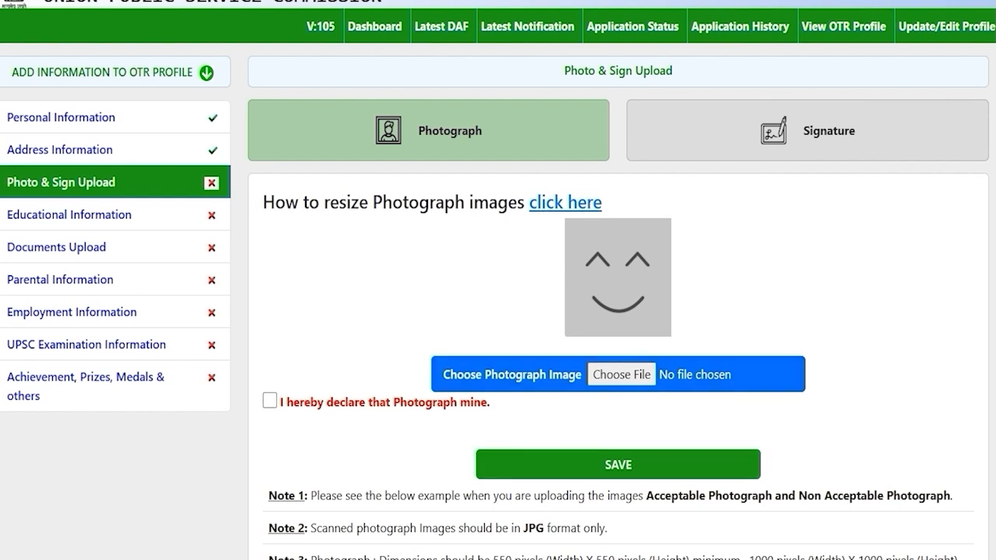
left_click_drag(285, 202, 497, 202)
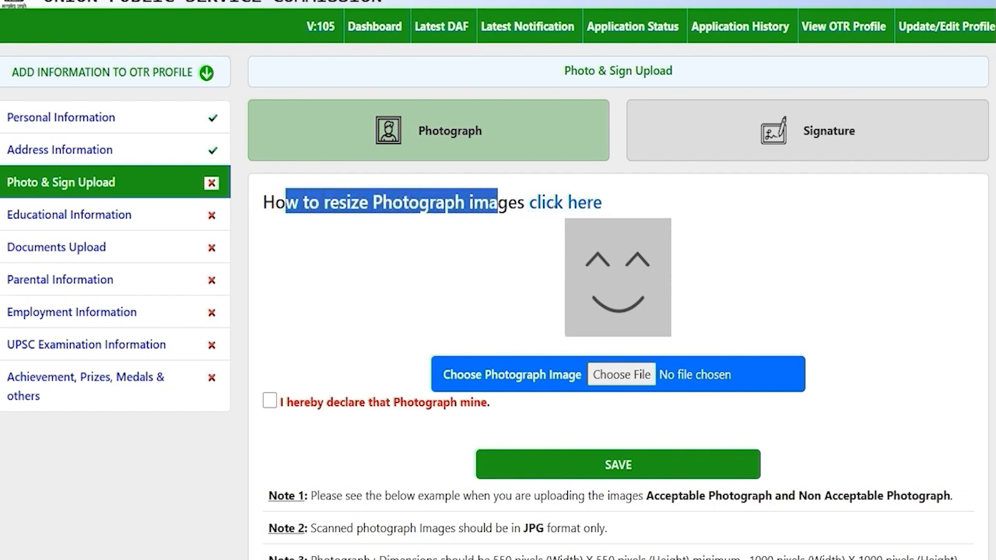
left_click(553, 204)
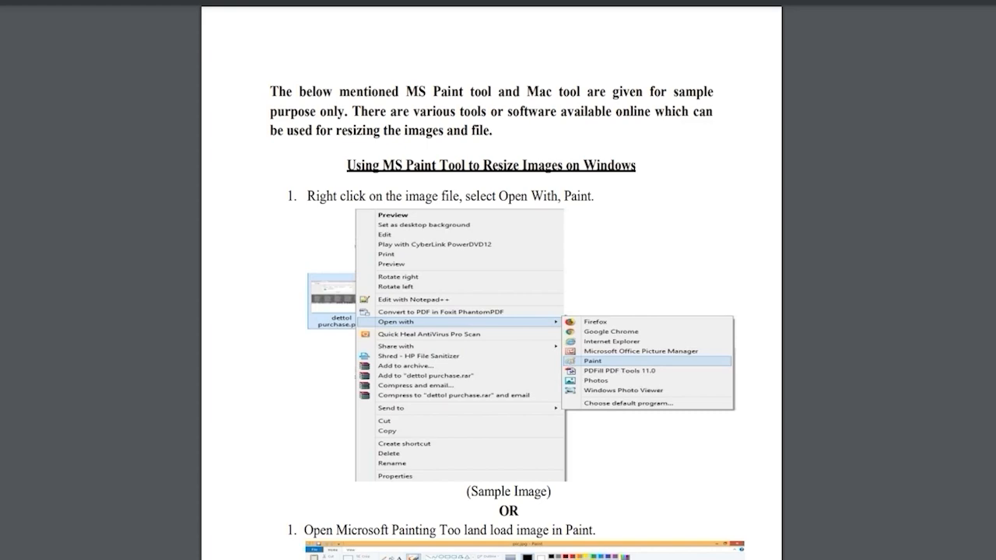
Step: Scroll through the photograph resizing guide PDF
scroll(492, 280, "down", 5)
scroll(492, 280, "down", 8)
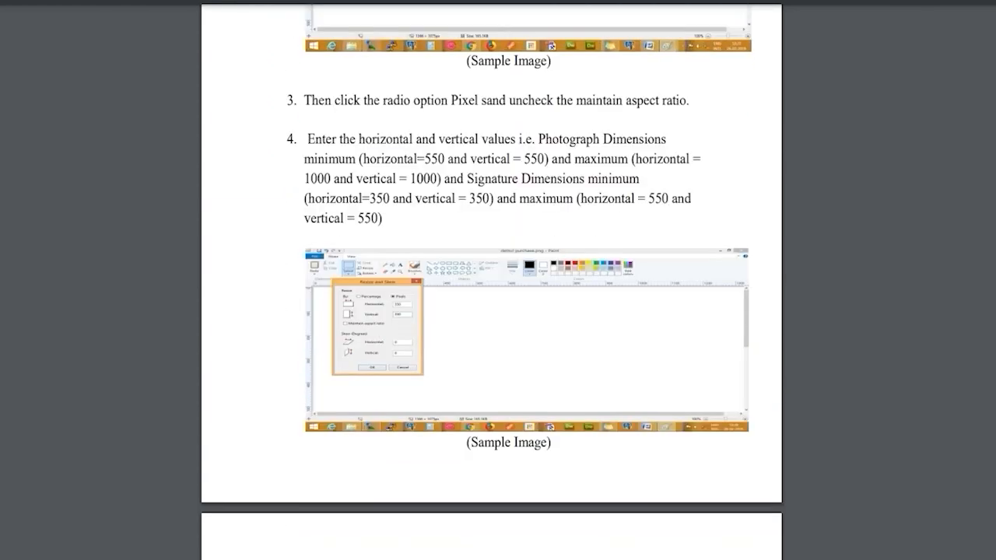
scroll(491, 280, "up", 1)
scroll(491, 280, "down", 17)
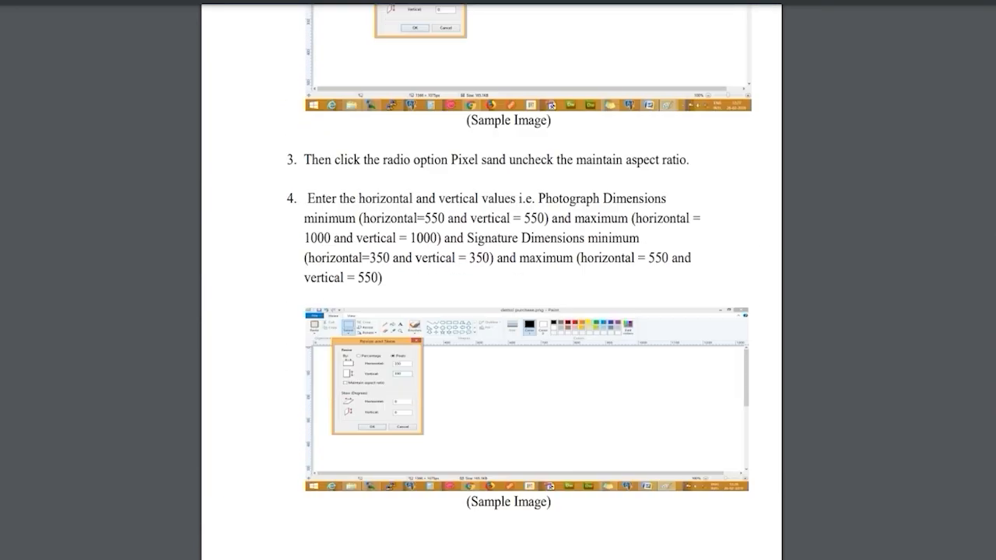
scroll(492, 280, "down", 7)
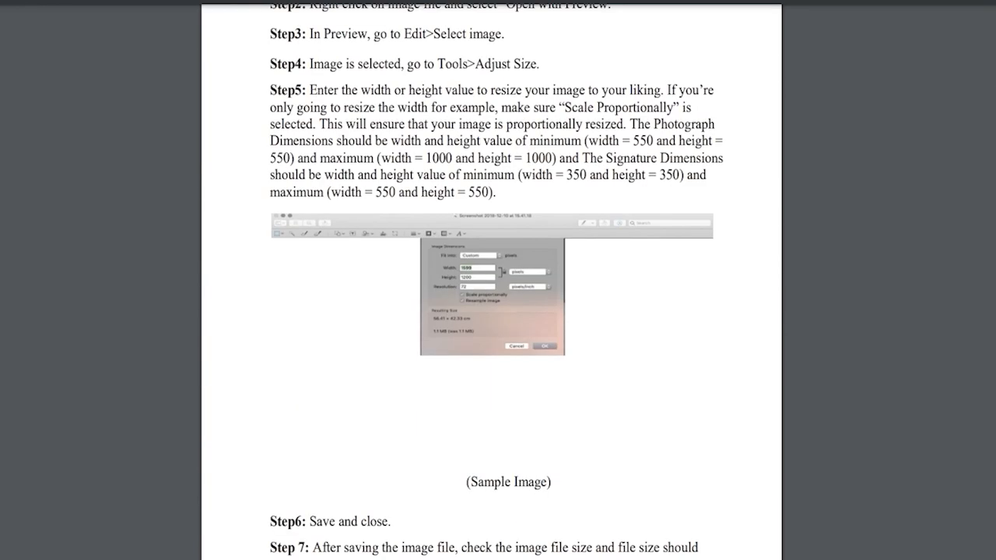
scroll(491, 280, "up", 9)
scroll(492, 280, "up", 5)
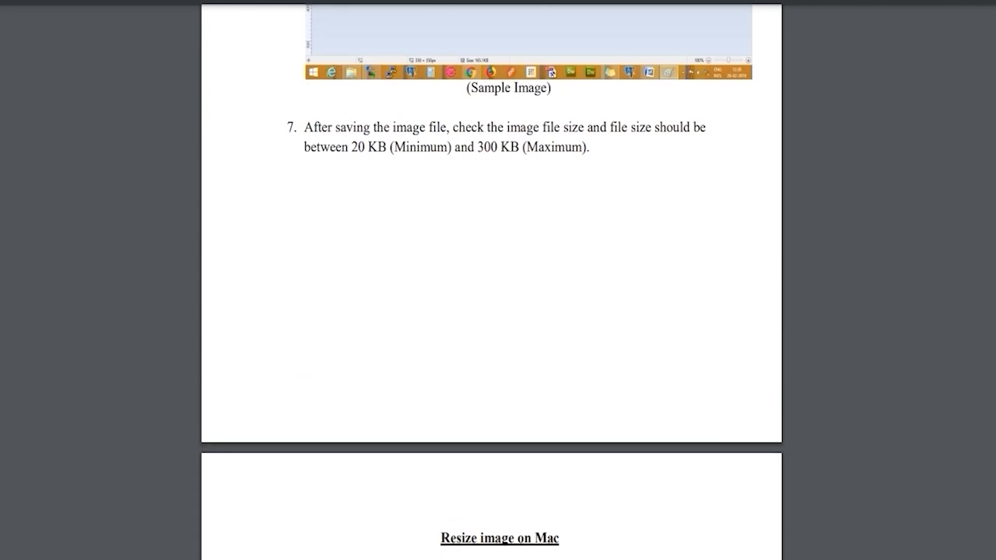
scroll(492, 280, "up", 3)
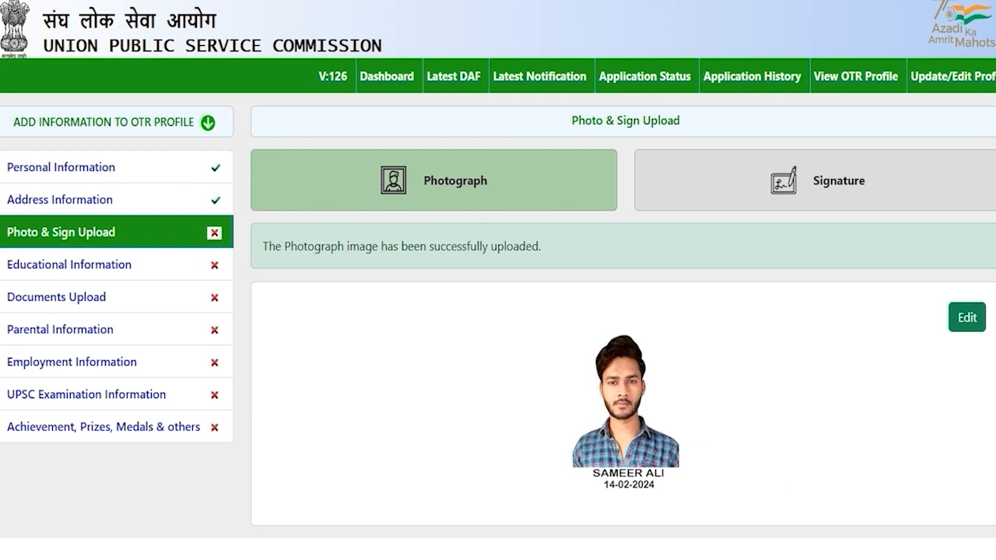
Step: Switch to the Signature tab and review its dimension and file size limits
left_click(809, 180)
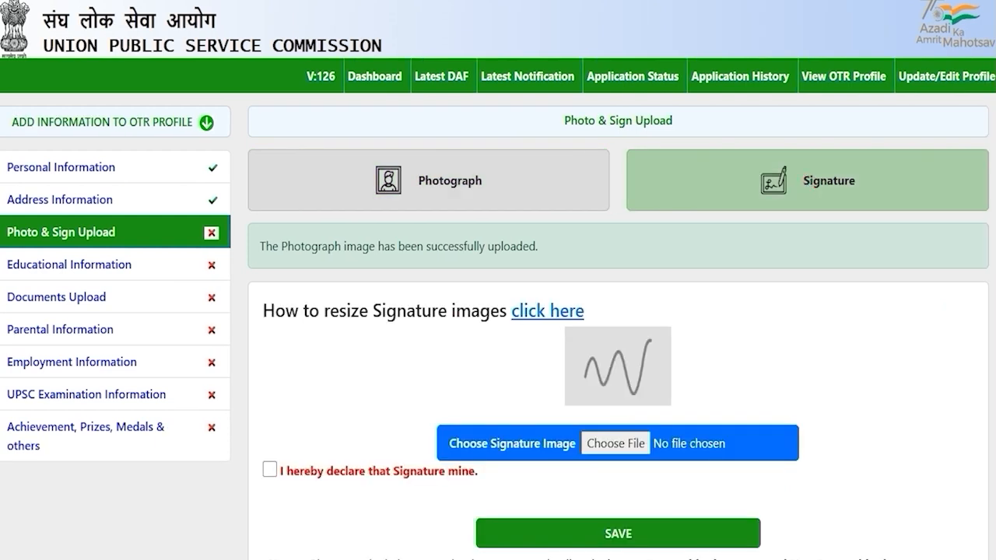
scroll(498, 312, "down", 2)
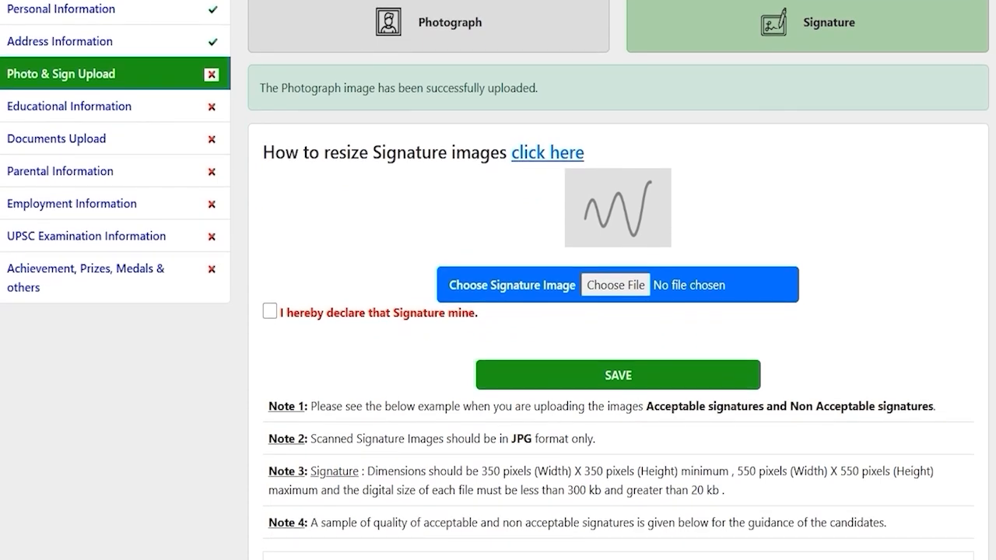
left_click_drag(512, 438, 522, 438)
scroll(523, 438, "down", 2)
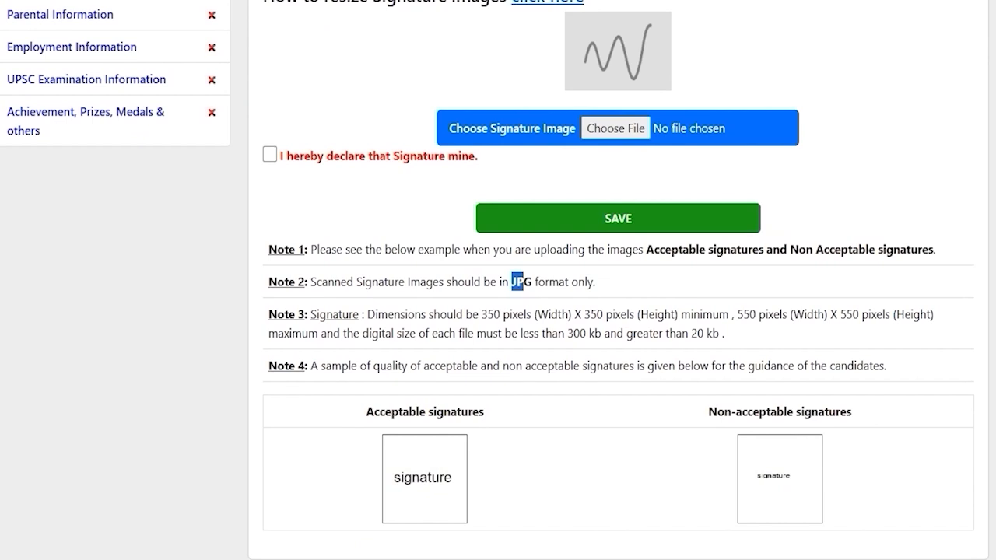
left_click_drag(488, 314, 836, 314)
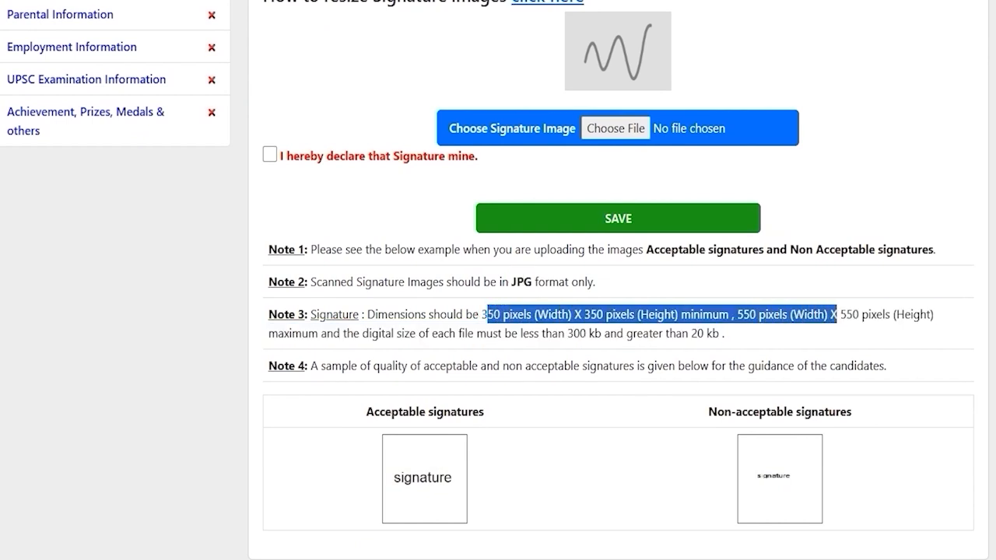
left_click_drag(568, 333, 704, 332)
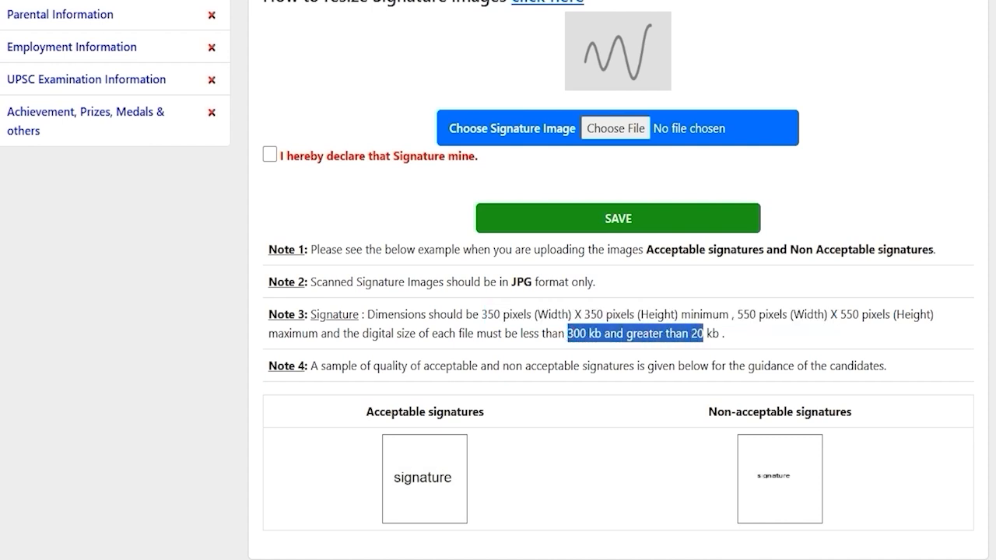
scroll(498, 280, "up", 1)
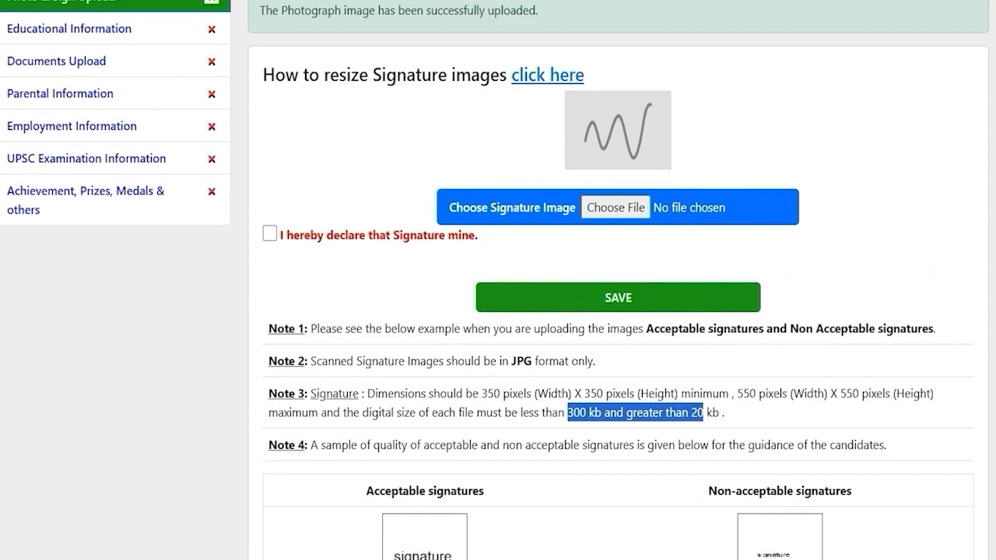
Step: Choose ssc.jpg as the signature, tick the declaration, and save it
left_click(611, 206)
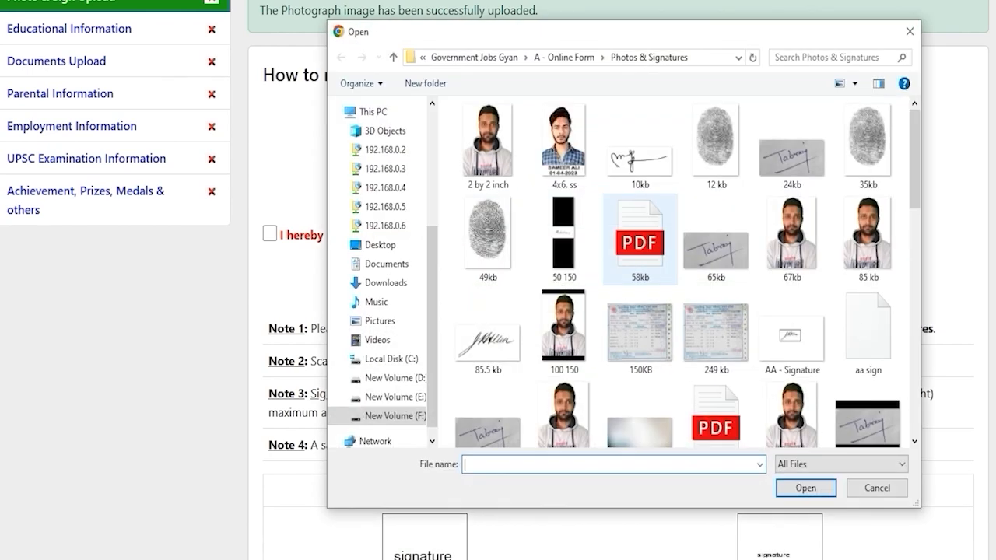
scroll(640, 357, "down", 5)
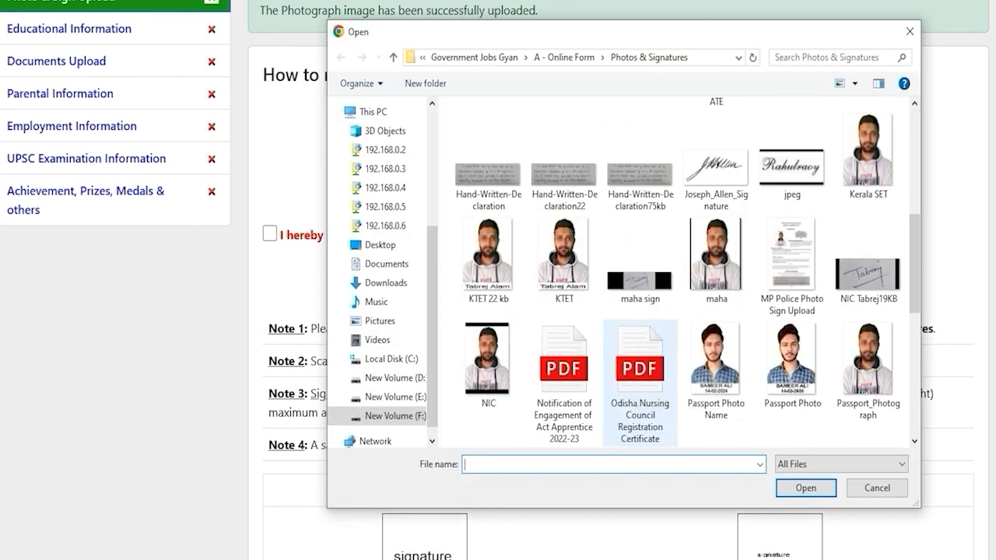
scroll(640, 358, "down", 3)
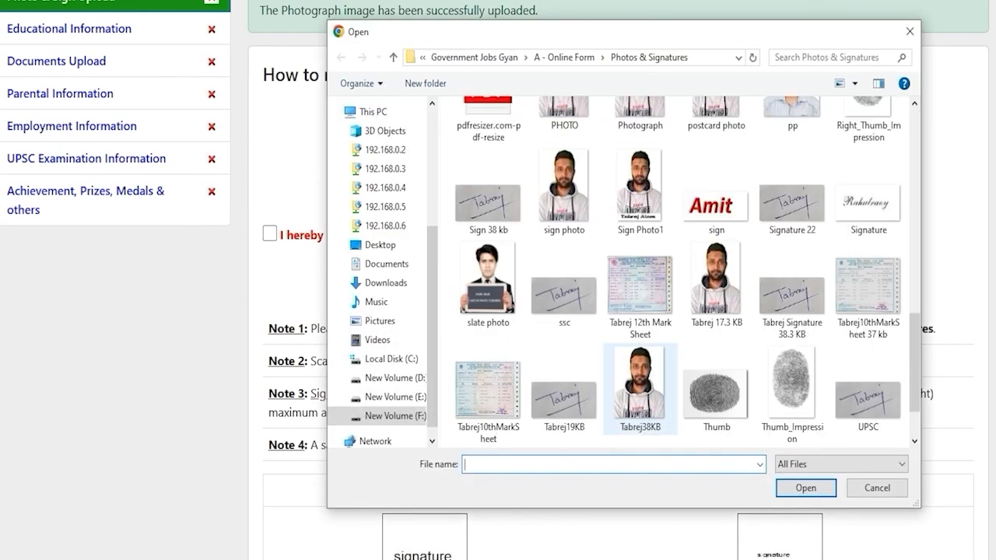
double_click(564, 297)
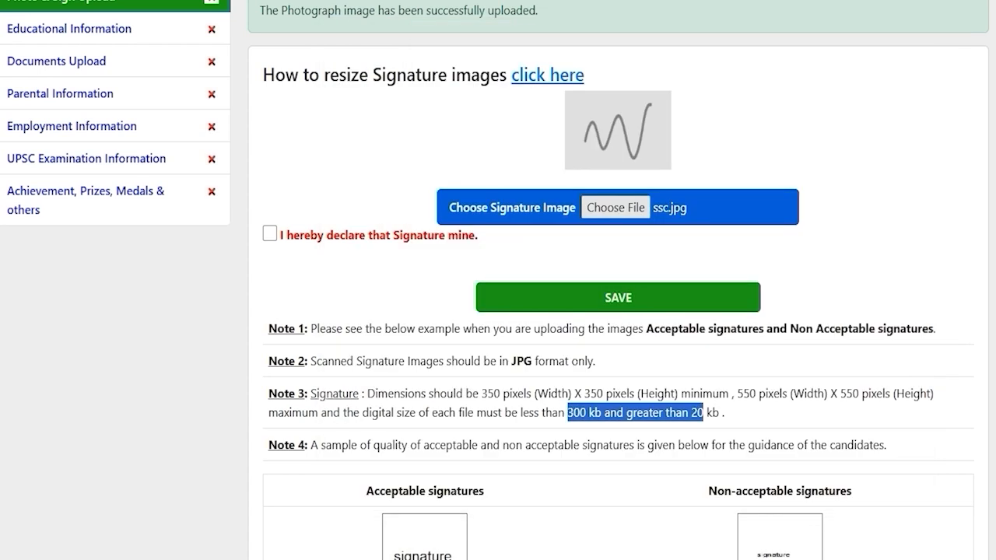
scroll(498, 280, "up", 1)
left_click(269, 312)
key("Tab")
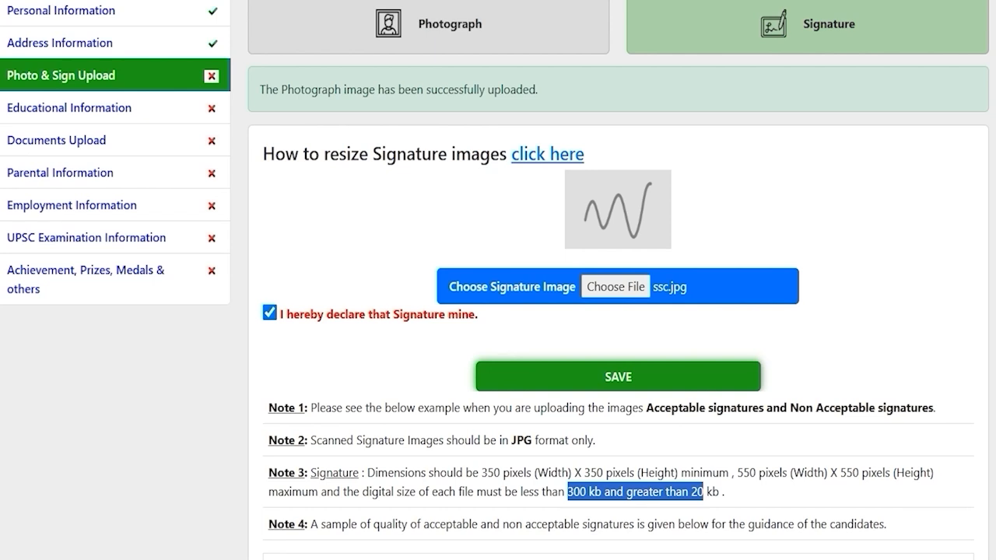
key("Return")
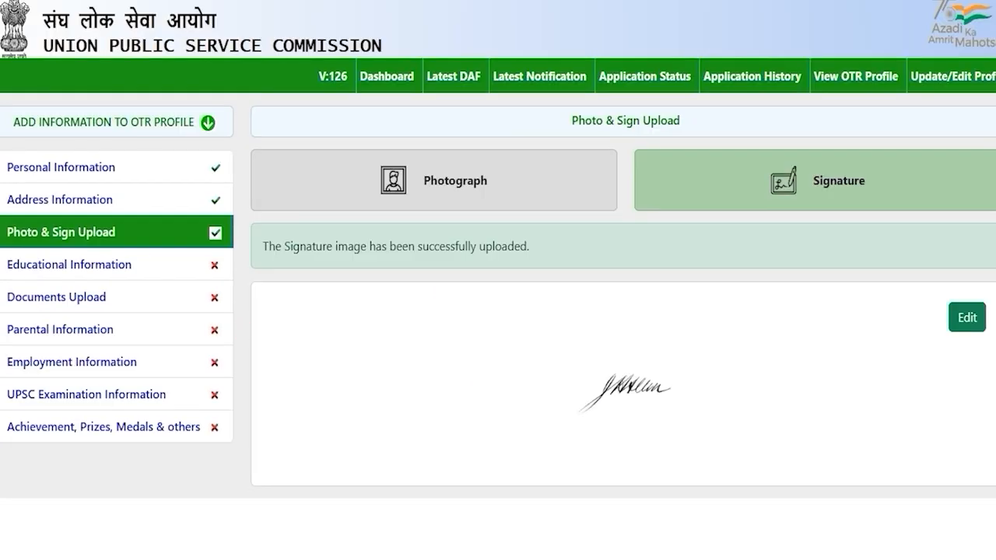
Step: Enter 10th class First, 80% marks, and 2020 as year of passing
left_click(68, 264)
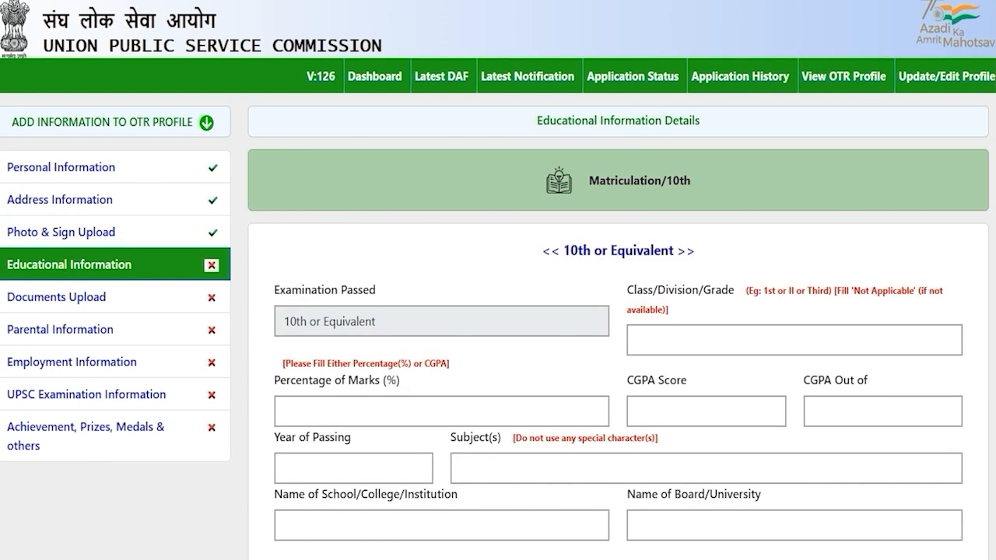
scroll(497, 311, "down", 1)
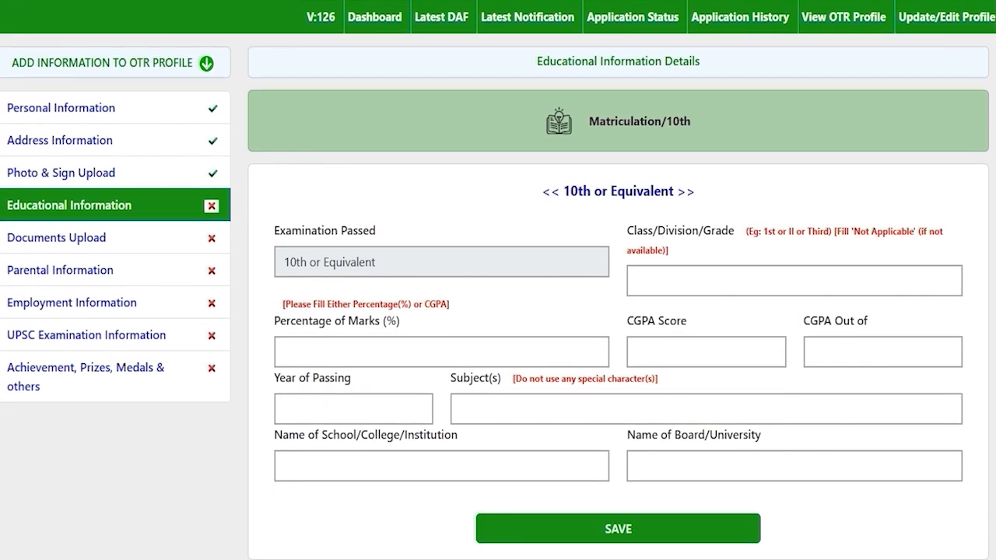
left_click_drag(570, 192, 660, 192)
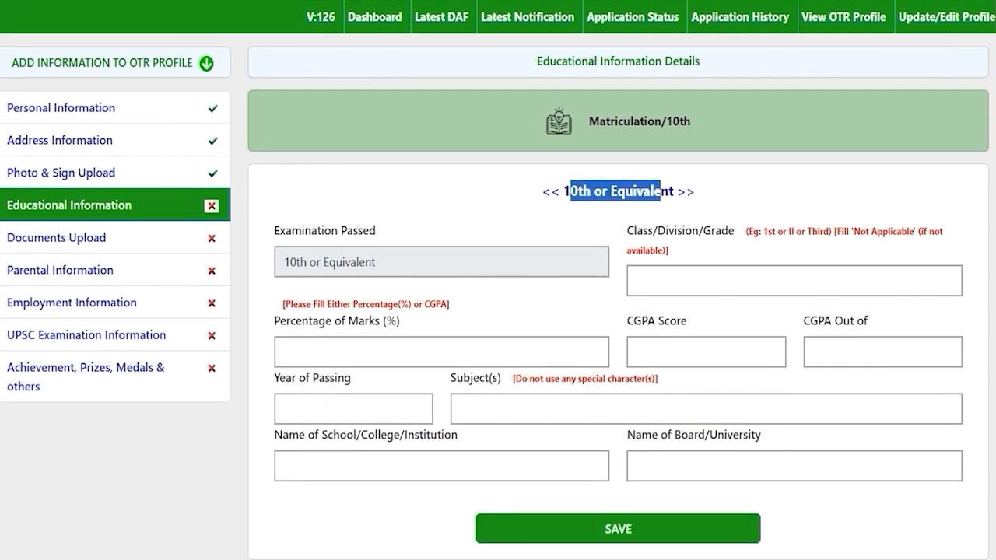
left_click(706, 282)
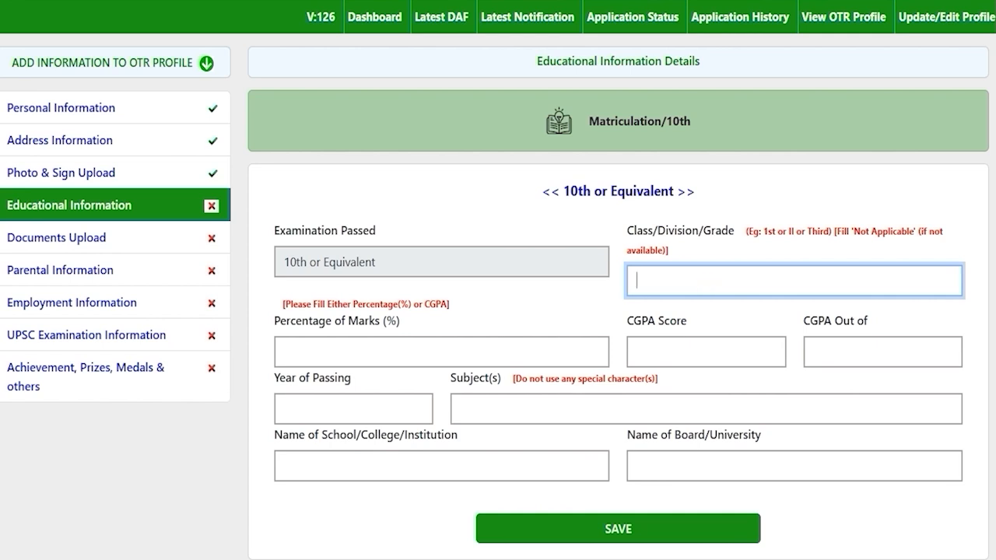
type("First")
left_click(403, 348)
type("8")
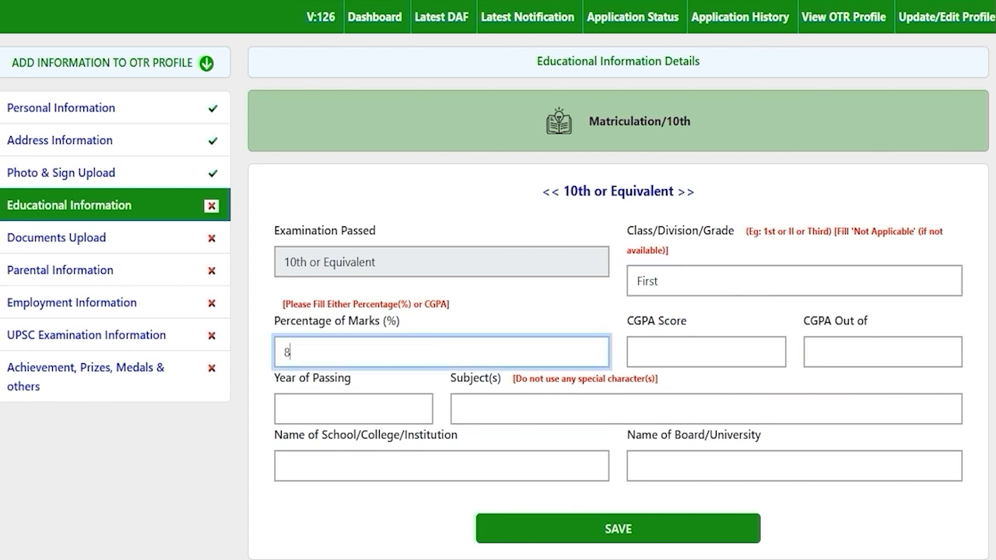
type("0")
key("Tab")
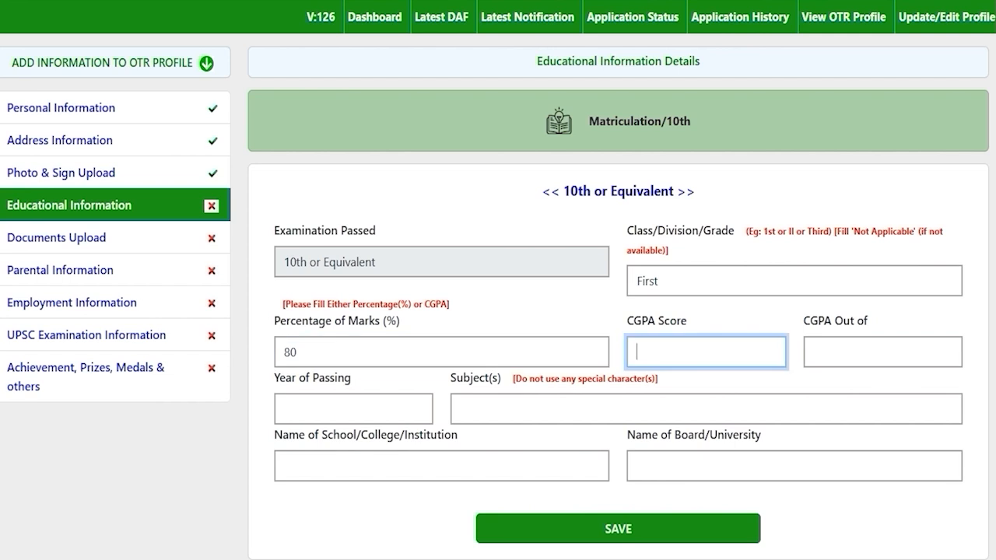
left_click(344, 404)
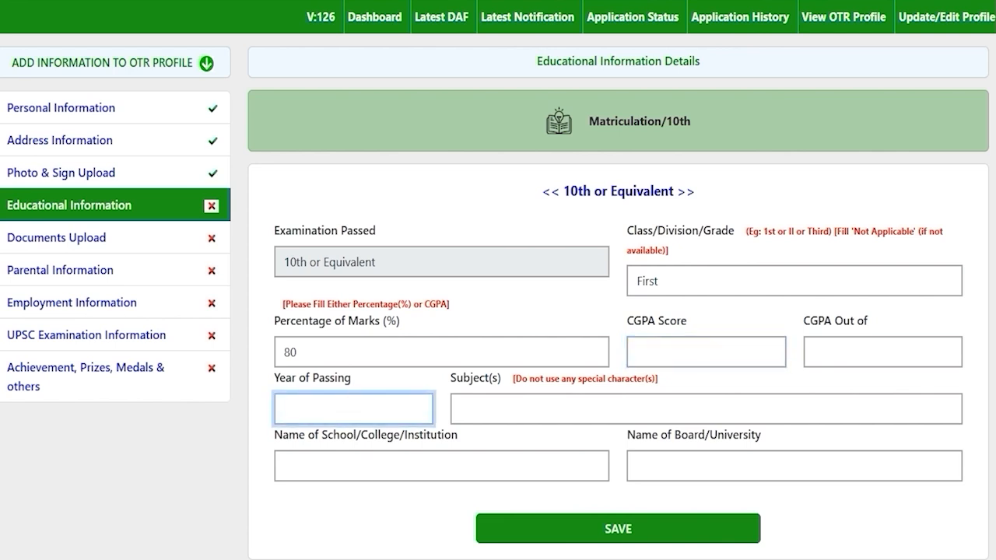
type("2020")
Step: Fill in the 10th subjects, school JIC, and board CBSE
left_click(537, 407)
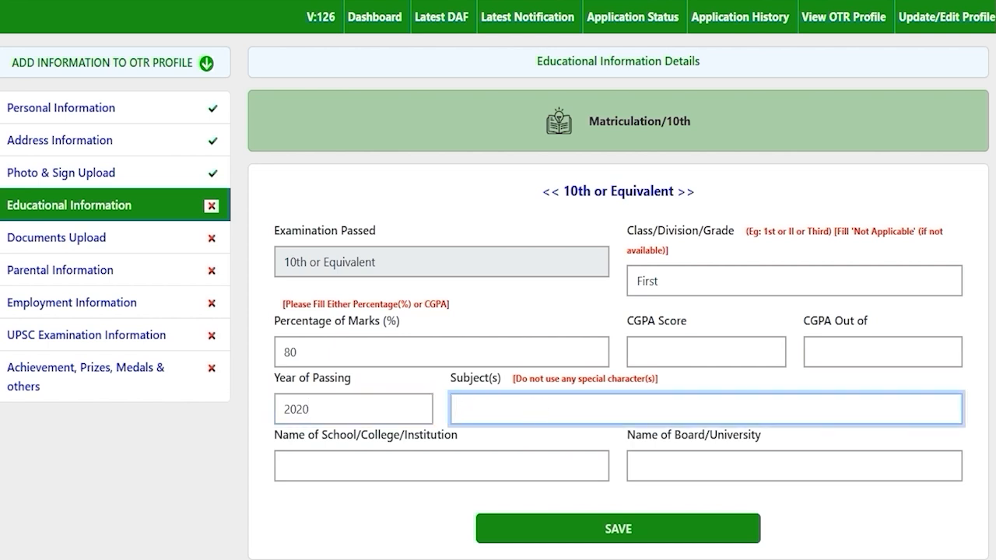
type("Phy")
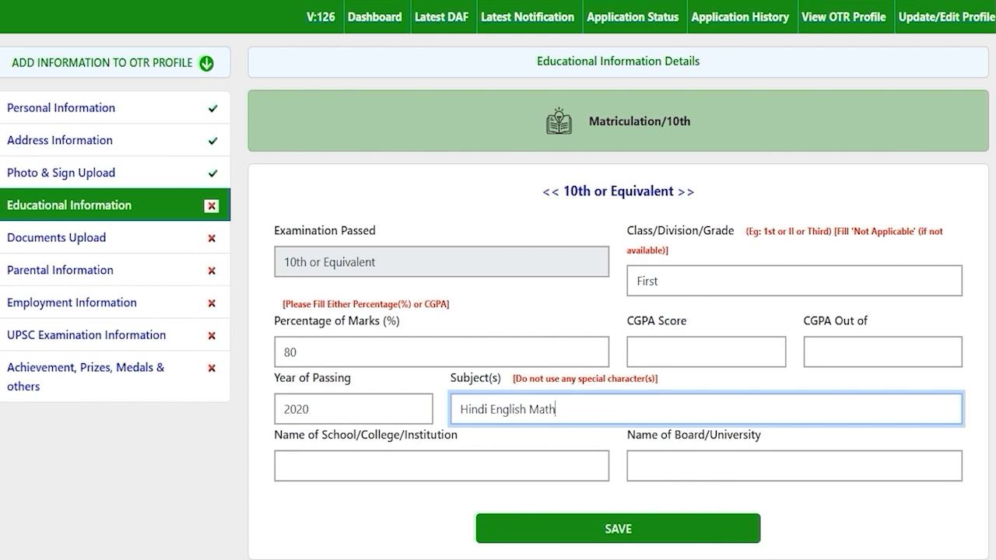
left_click(488, 408)
left_click(559, 409)
left_click(386, 464)
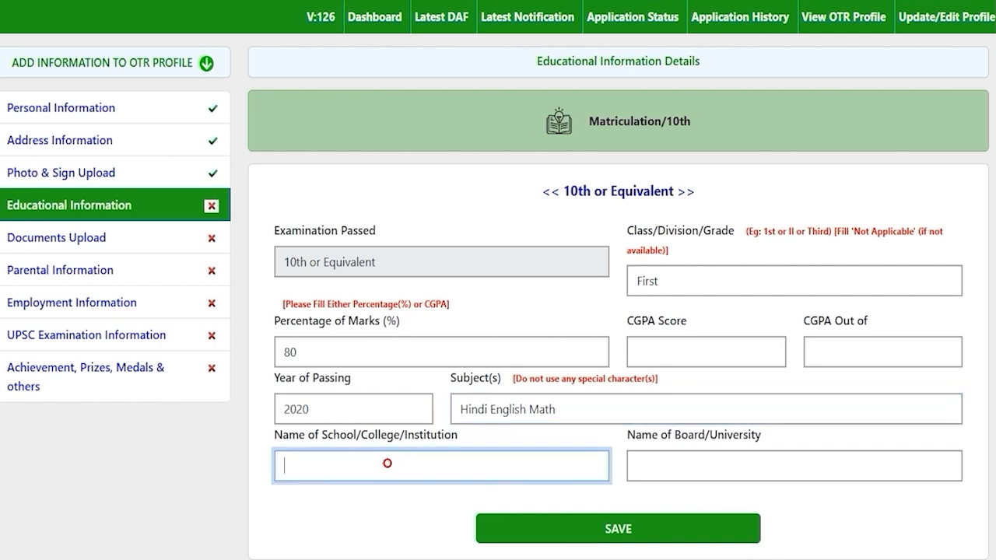
type("JIC")
left_click(709, 469)
type("CBSE")
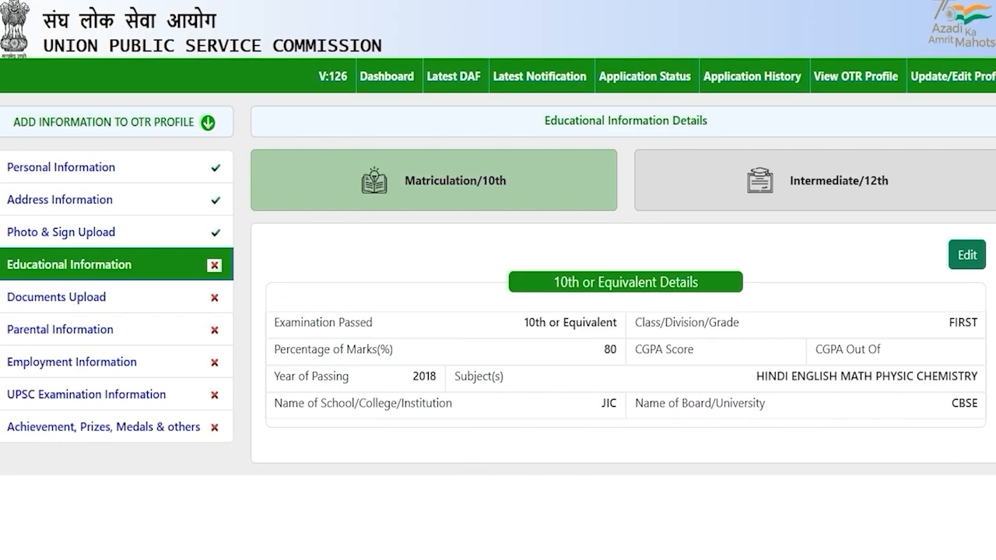
Step: Set the Intermediate/12th status to Completed after briefly switching it to Appearing
left_click(805, 181)
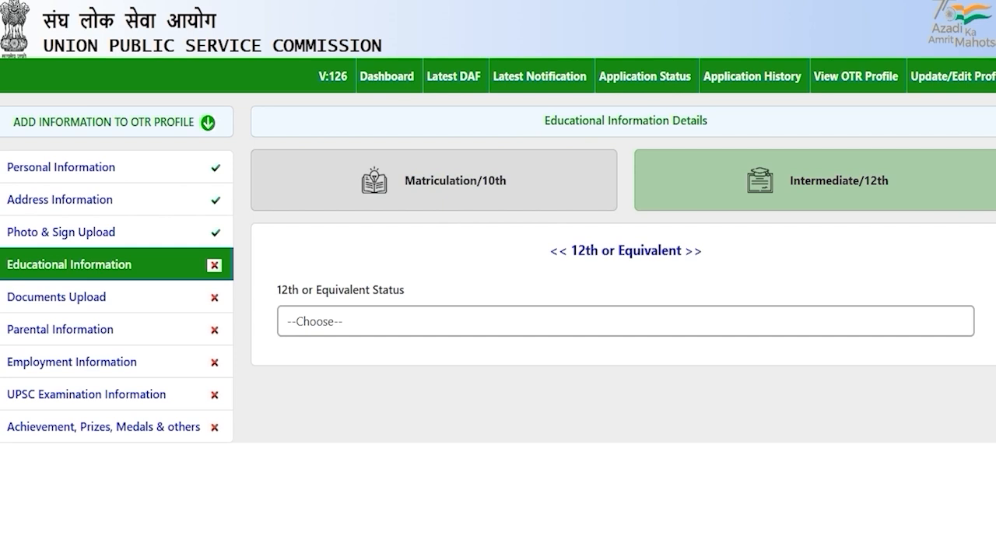
left_click(352, 321)
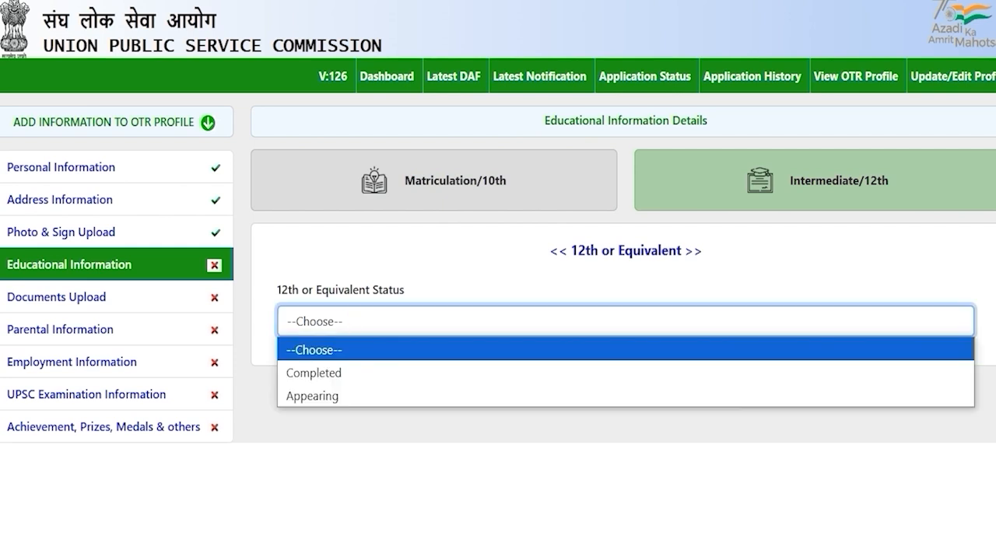
left_click(345, 373)
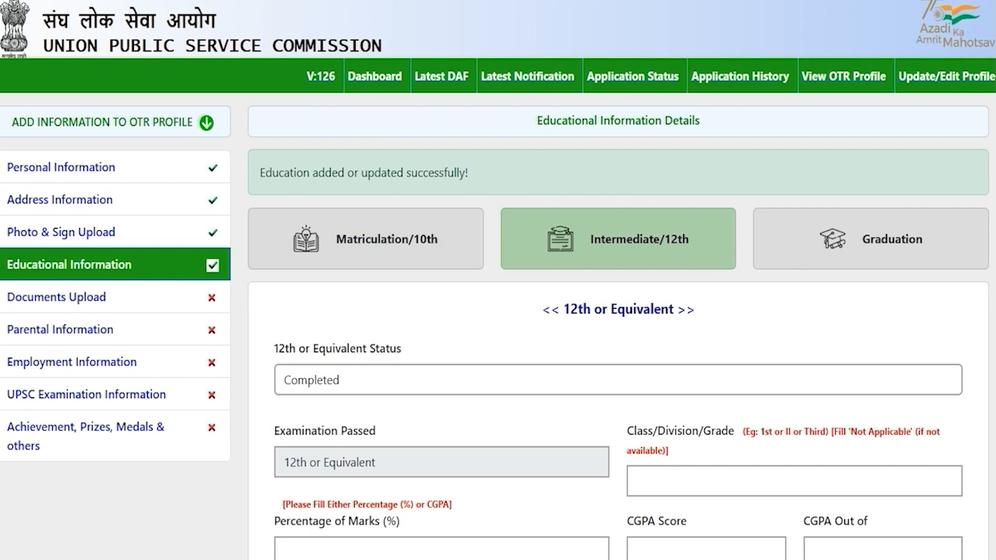
left_click(352, 378)
left_click(343, 454)
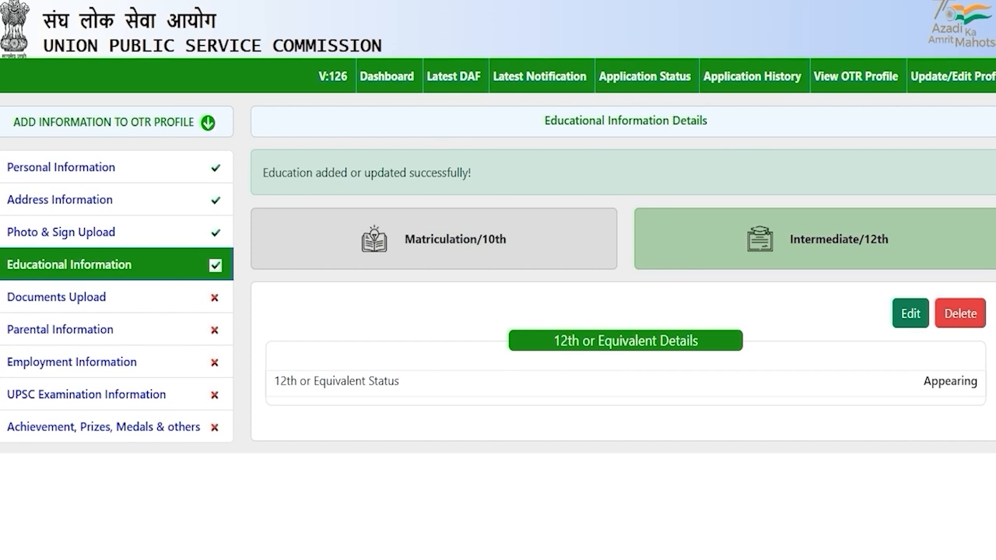
left_click(910, 313)
left_click(362, 326)
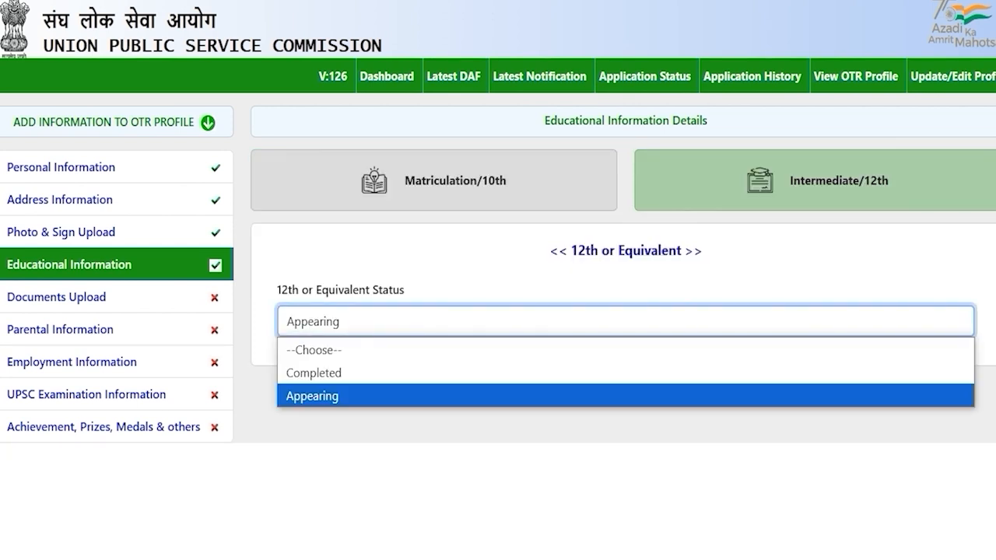
left_click(337, 372)
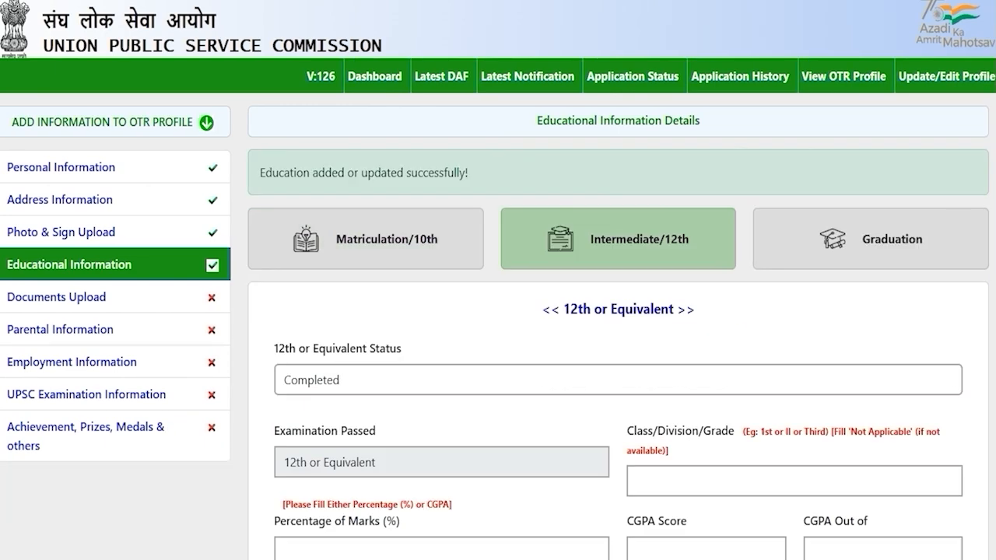
Step: Enter First division and 80% marks for the 12th details
scroll(498, 311, "down", 2)
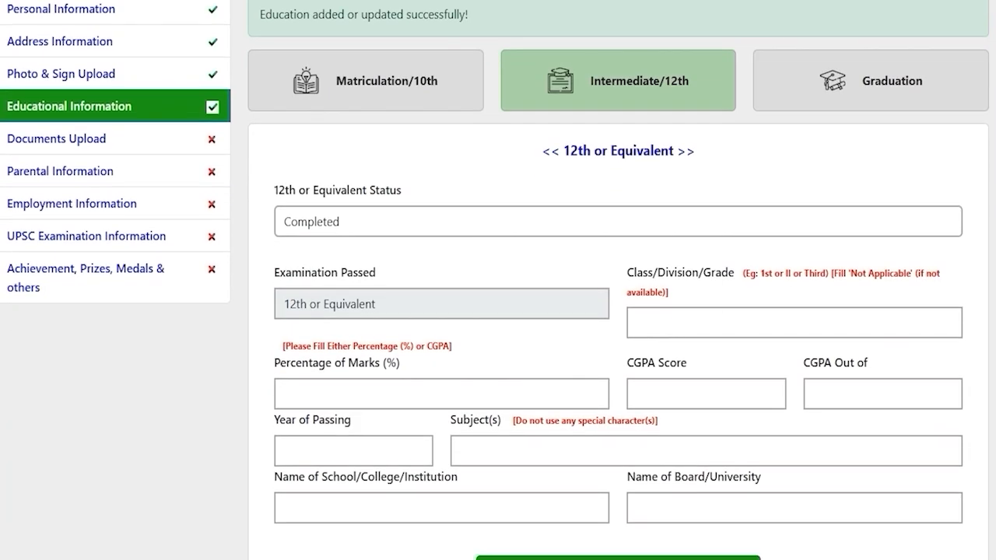
scroll(498, 311, "down", 1)
left_click(656, 279)
type("First")
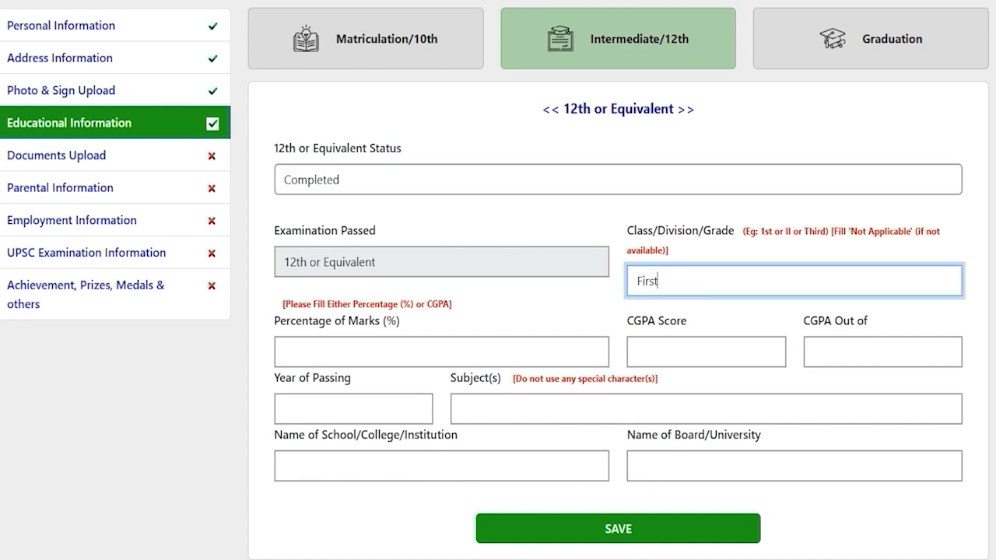
left_click(492, 342)
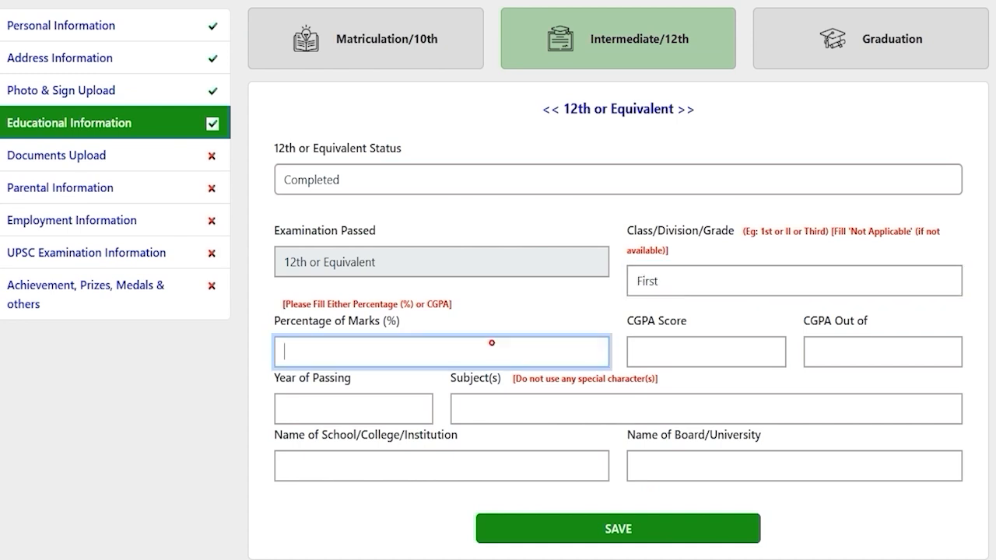
type("80")
left_click(665, 357)
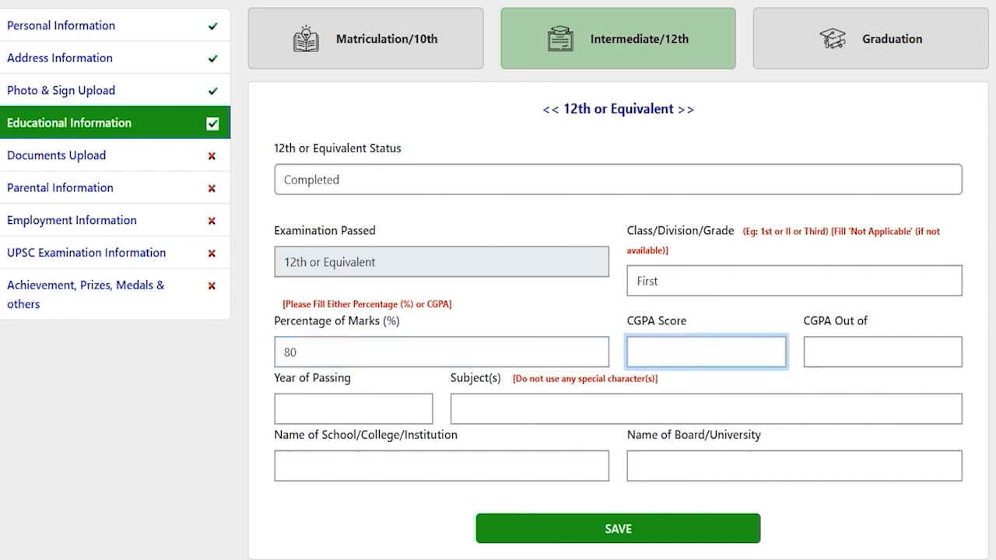
Step: Enter passing year 2020, subjects Hindi English Math, school JIC and board CBSE, then save
left_click(343, 407)
type("2020")
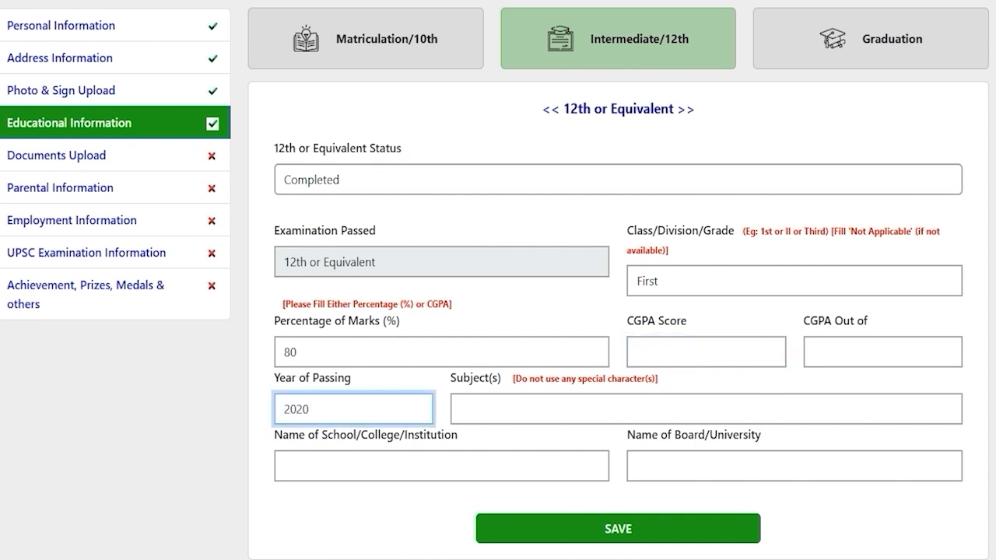
left_click(504, 414)
type("Hindi")
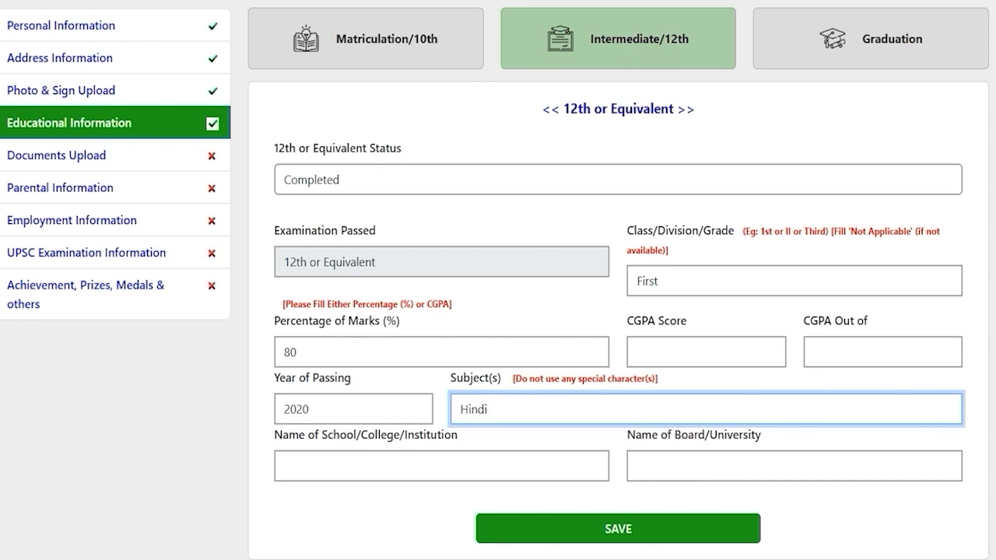
type("English Math")
left_click(448, 466)
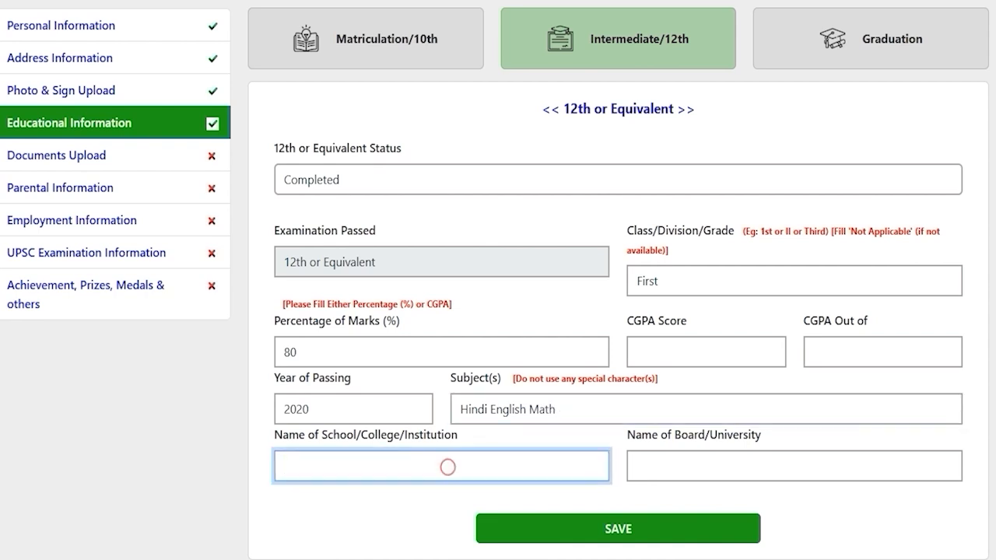
type("JIC")
left_click(676, 469)
type("CBSE")
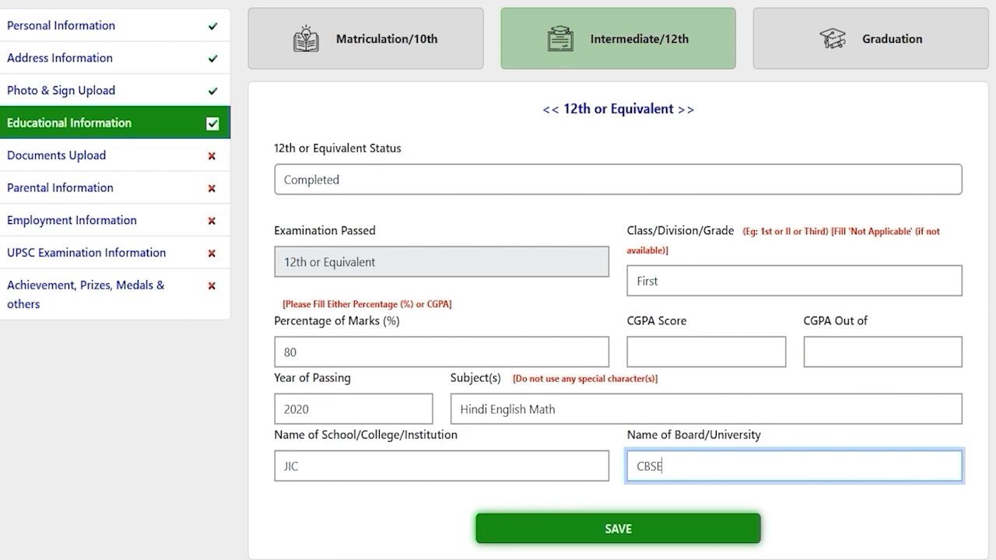
left_click(617, 529)
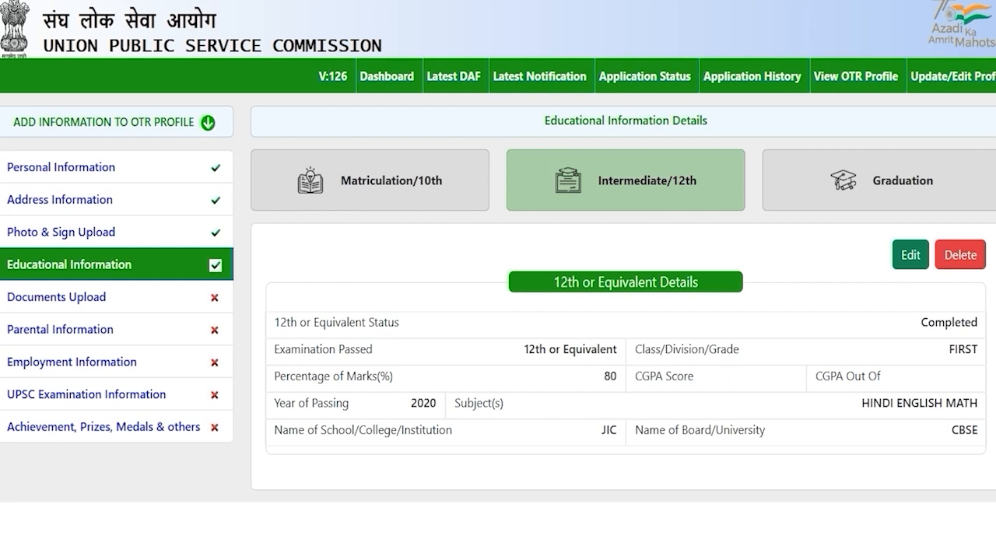
Step: In the Graduation tab, set Graduation Status to Completed
left_click(895, 173)
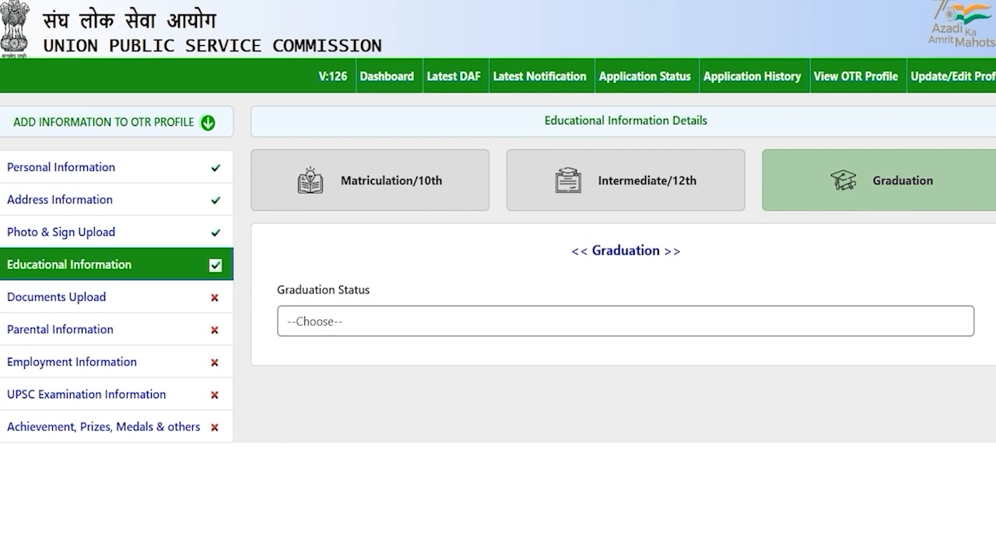
left_click(356, 325)
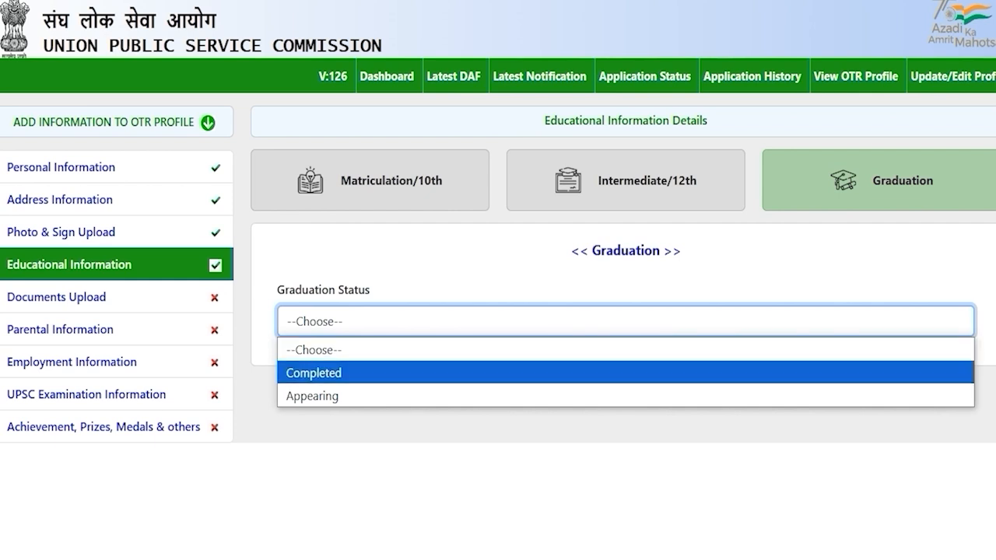
left_click(336, 372)
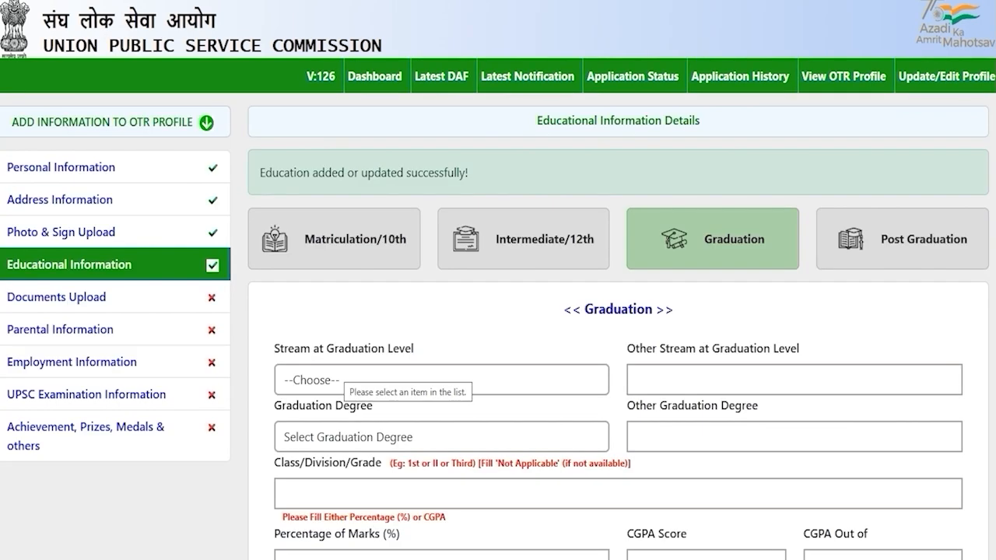
scroll(498, 280, "down", 2)
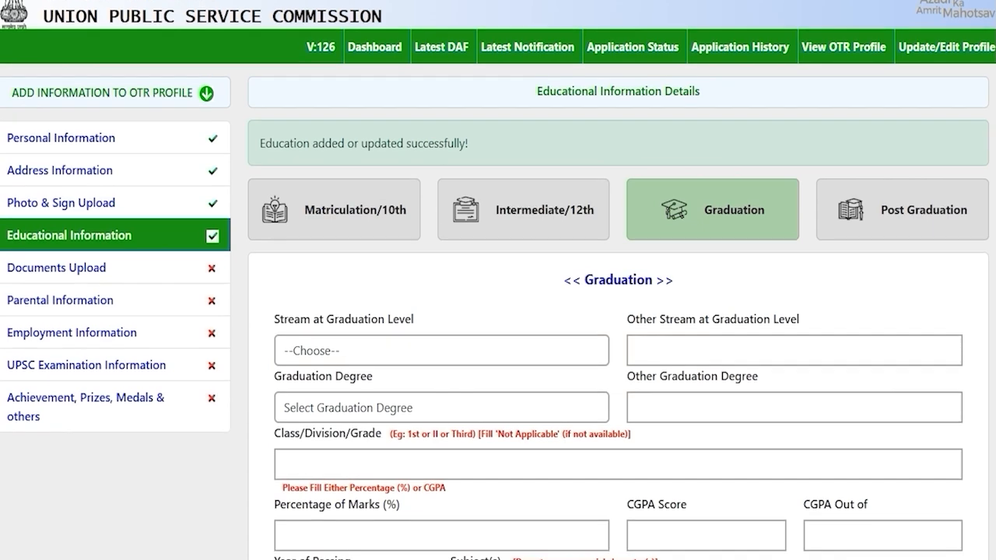
scroll(619, 311, "down", 1)
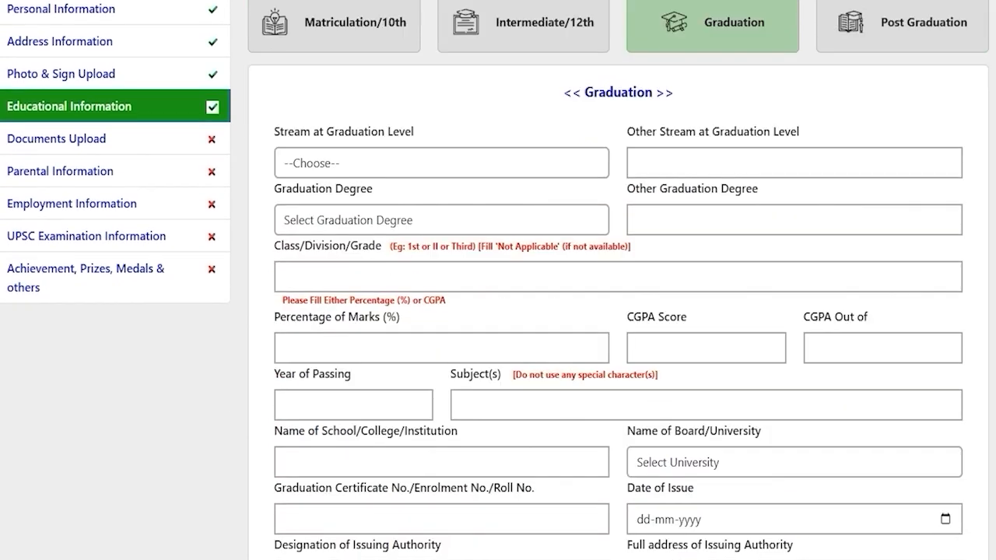
Step: Choose Medical as the graduation stream and B.A. as the degree
left_click(389, 156)
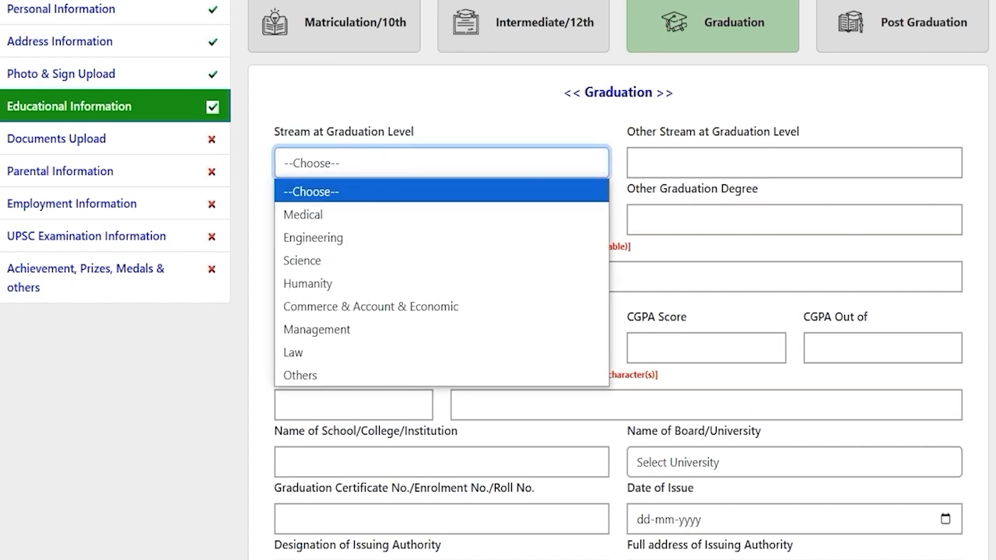
key("Down")
key("Down")
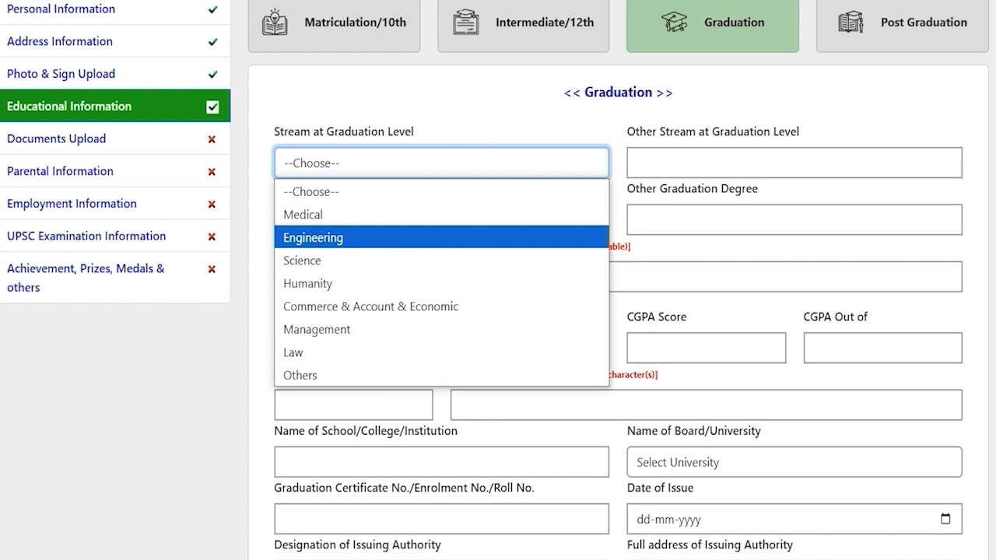
key("Down")
key("Up")
key("Up")
key("Return")
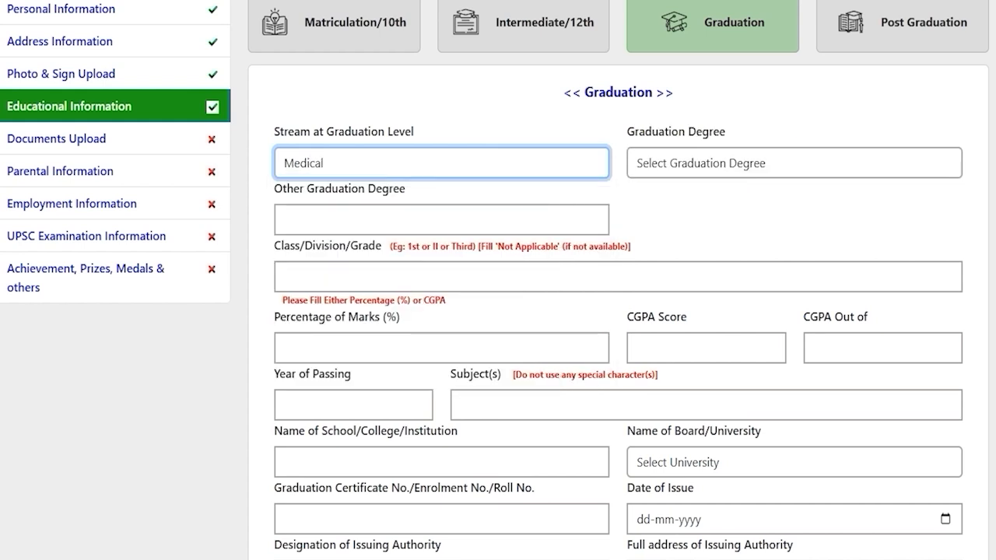
left_click(676, 160)
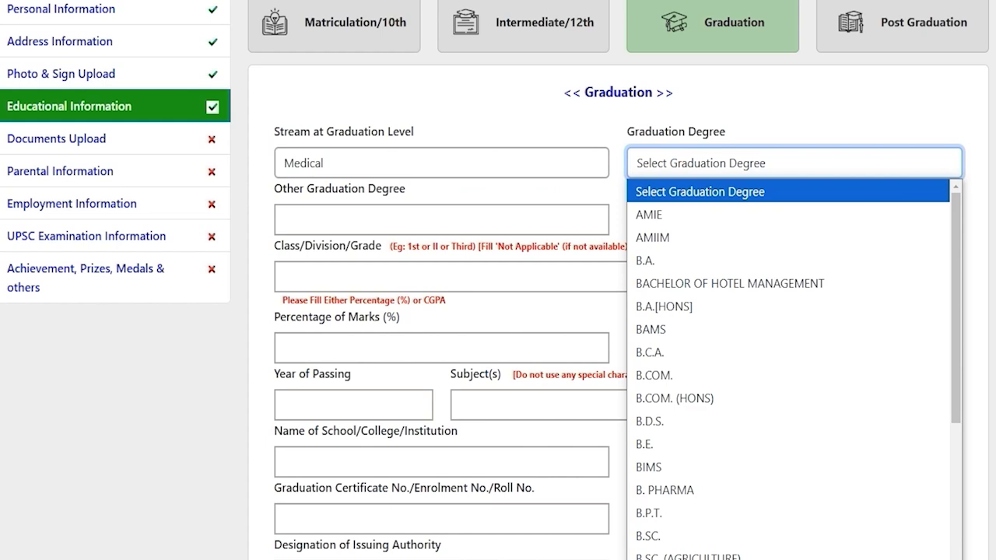
key("Down")
key("Down")
key("Down")
key("Down")
key("Down")
key("Down")
key("Down")
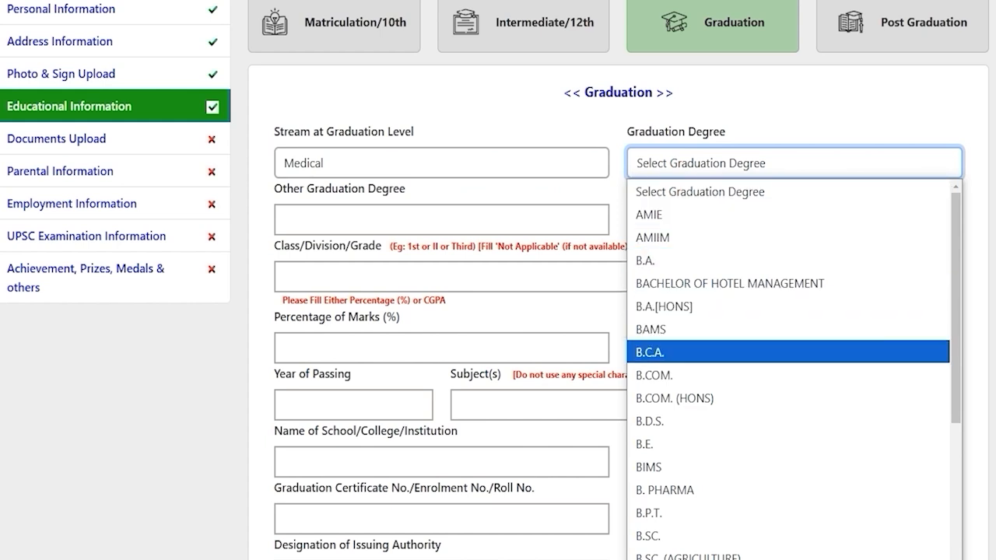
key("Up")
key("Up")
key("Up")
key("Up")
key("Return")
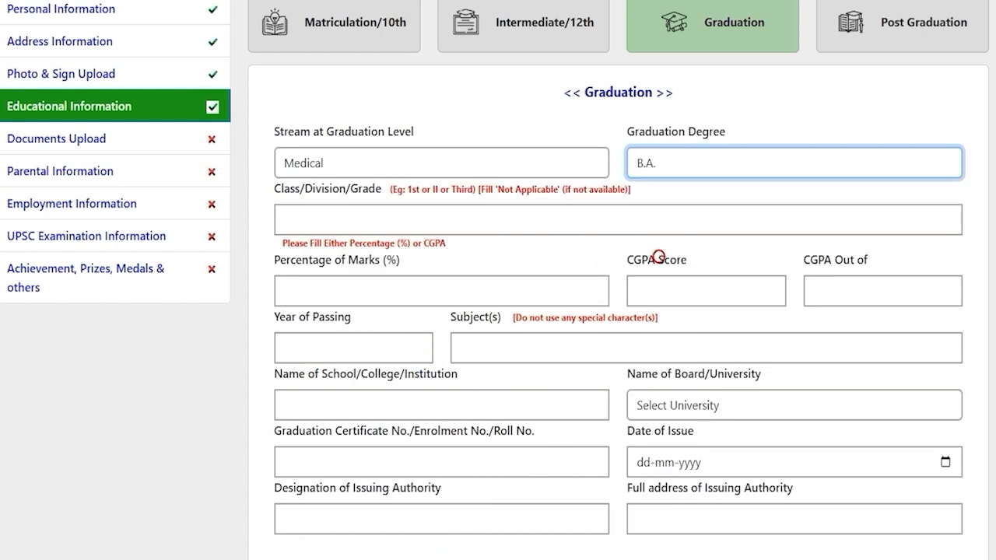
Step: Enter First division and 80% marks for graduation
left_click(367, 221)
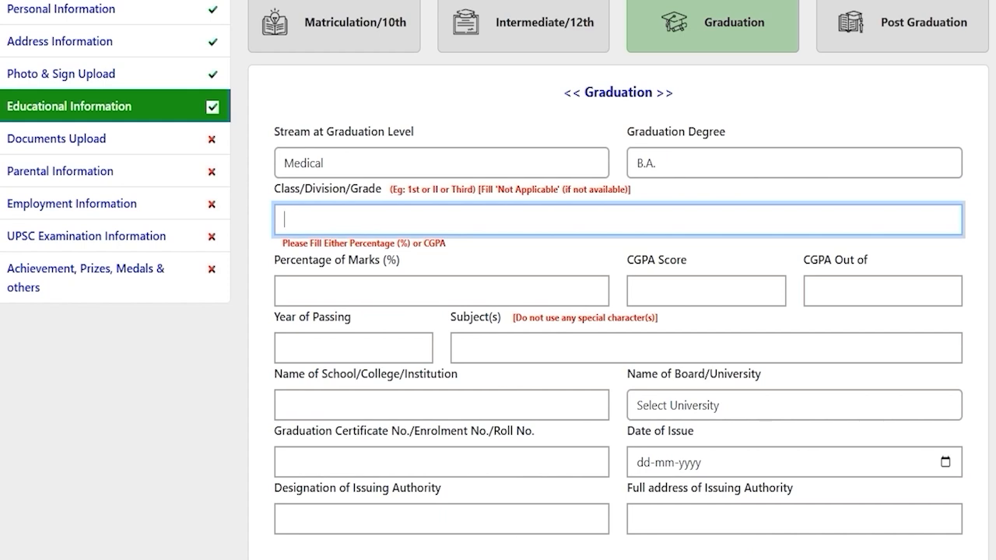
type("First")
left_click(362, 283)
type("80")
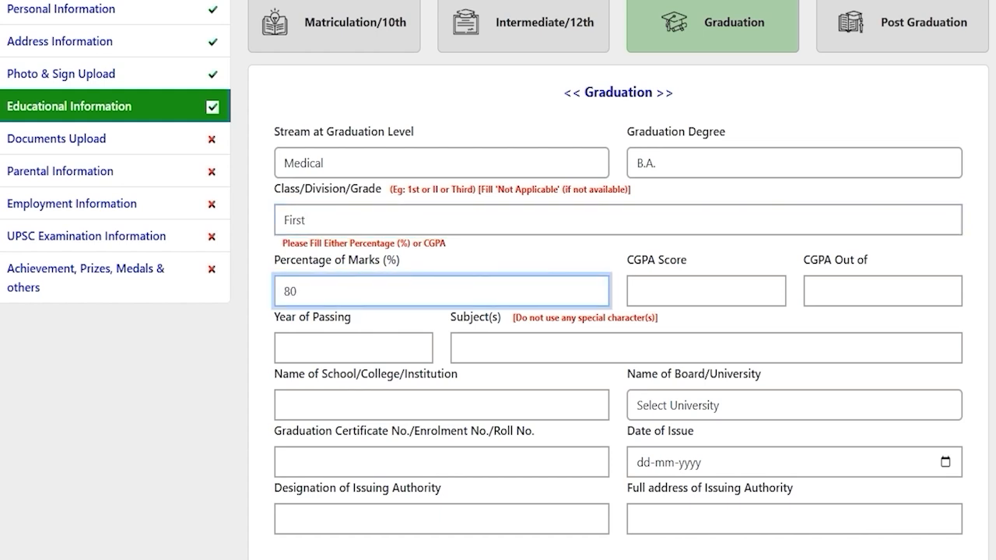
Step: Enter passing year 2024, subjects Hindi English and institution JIC
scroll(343, 260, "down", 1)
left_click(343, 260)
type("2024")
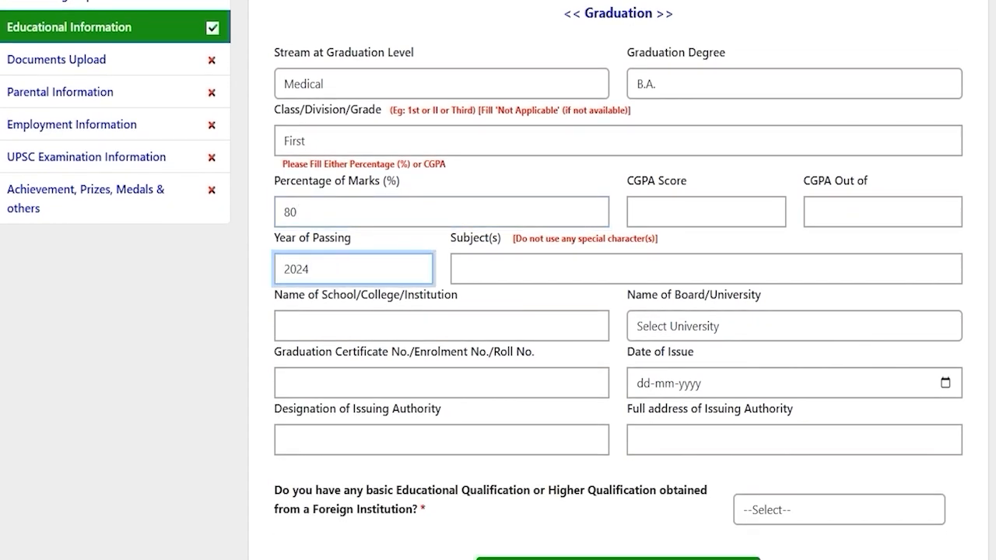
left_click(500, 258)
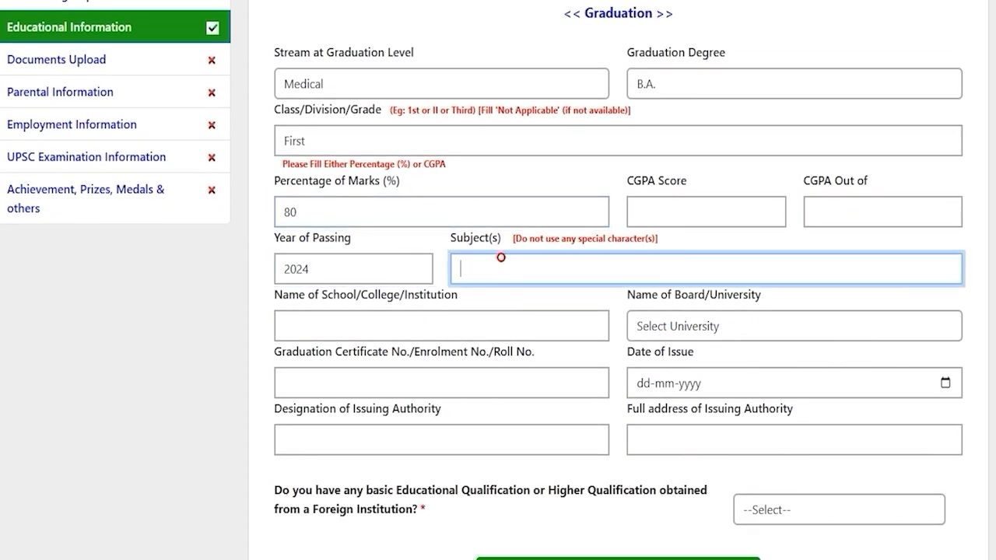
type("Hindi English")
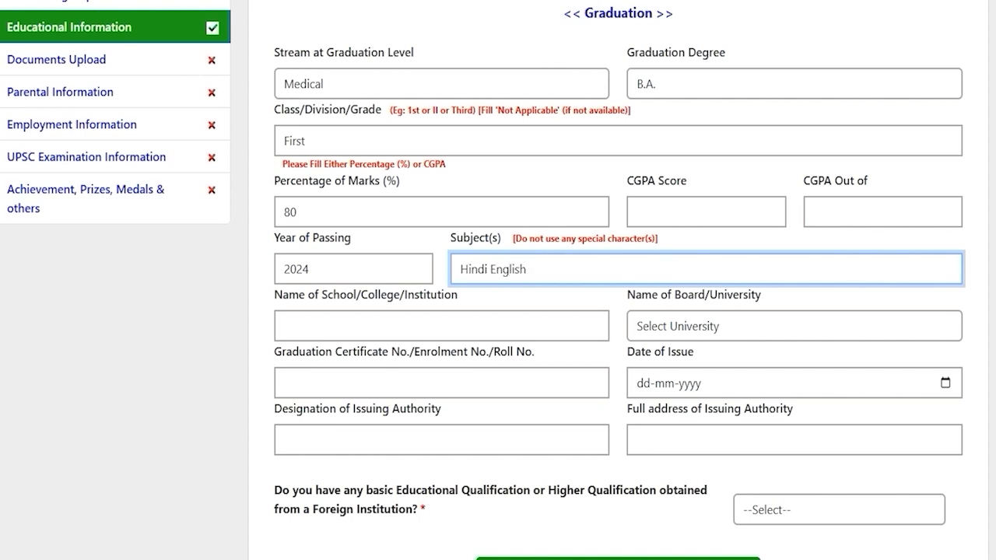
left_click(428, 325)
type("JIC")
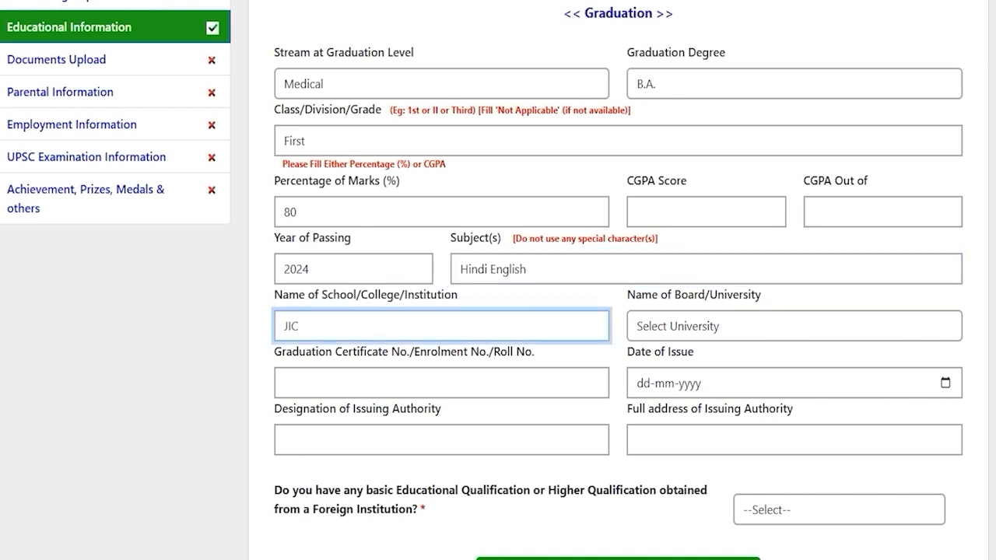
left_click(708, 326)
scroll(700, 249, "down", 1)
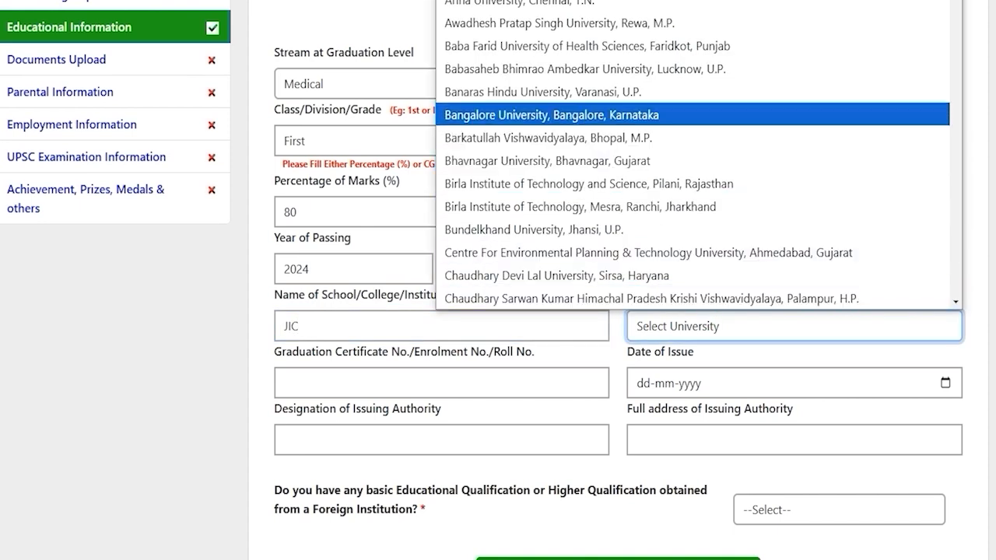
Step: Select Bangalore University, enter the certificate number, and set issue date 20-12-2024
left_click(526, 113)
left_click(284, 382)
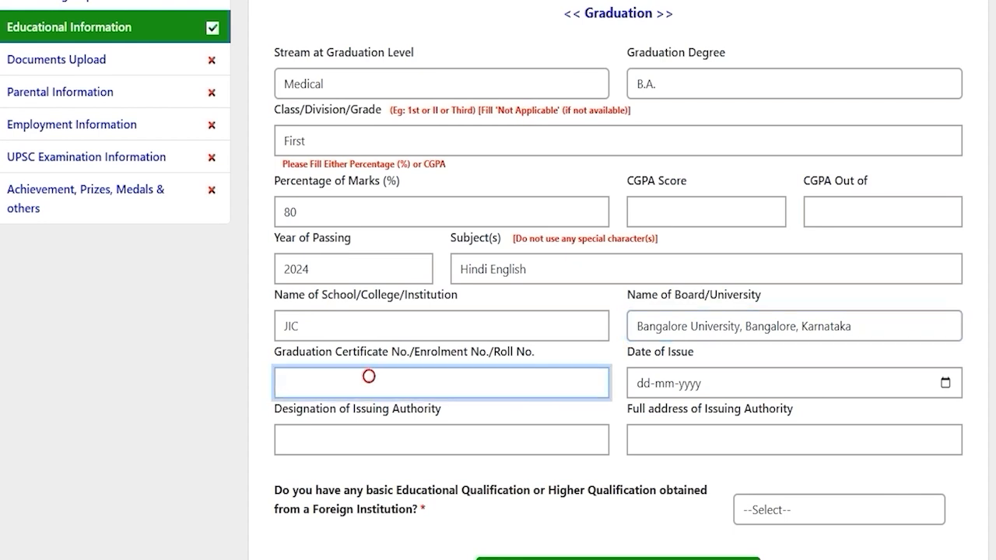
type("748596")
left_click(944, 383)
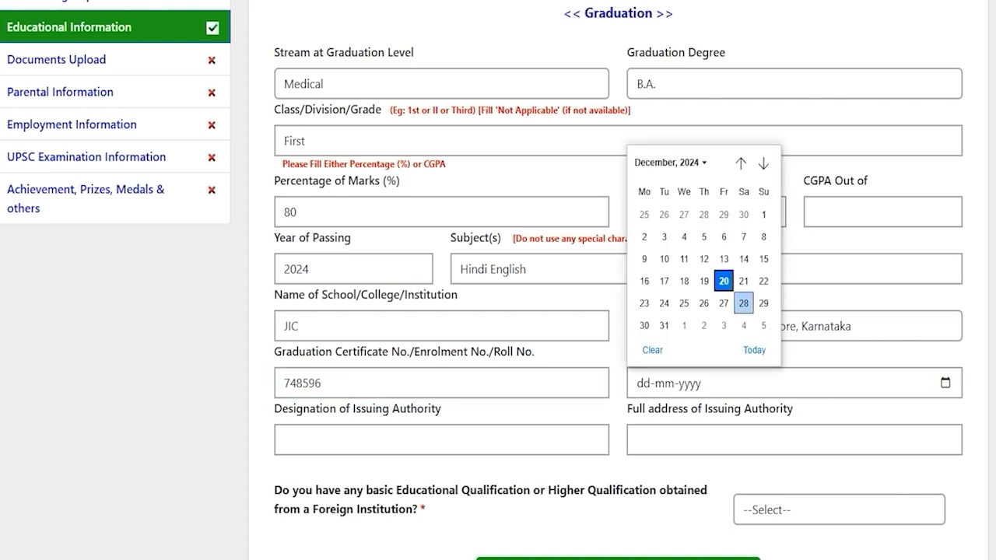
left_click(722, 281)
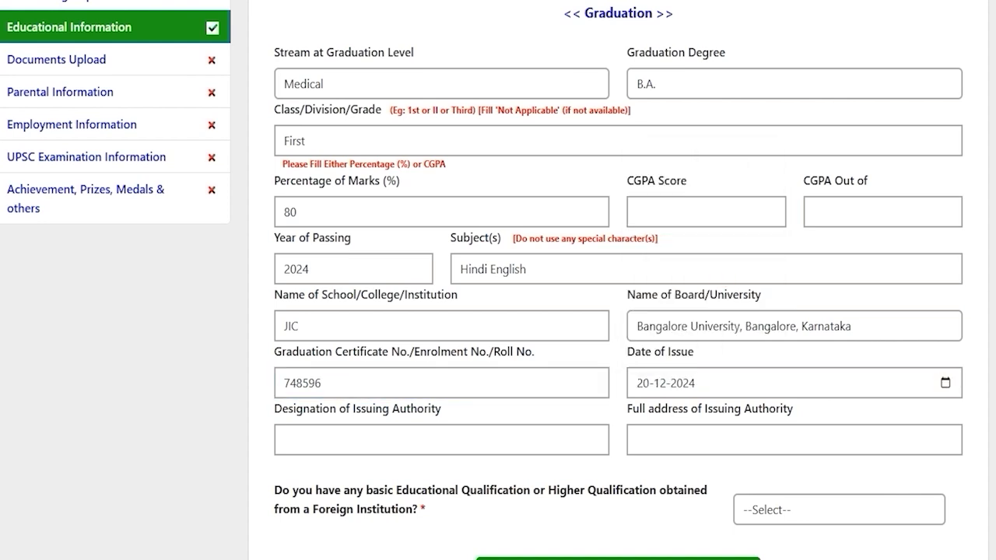
Step: Answer NO to the foreign-institution qualification question
left_click(385, 437)
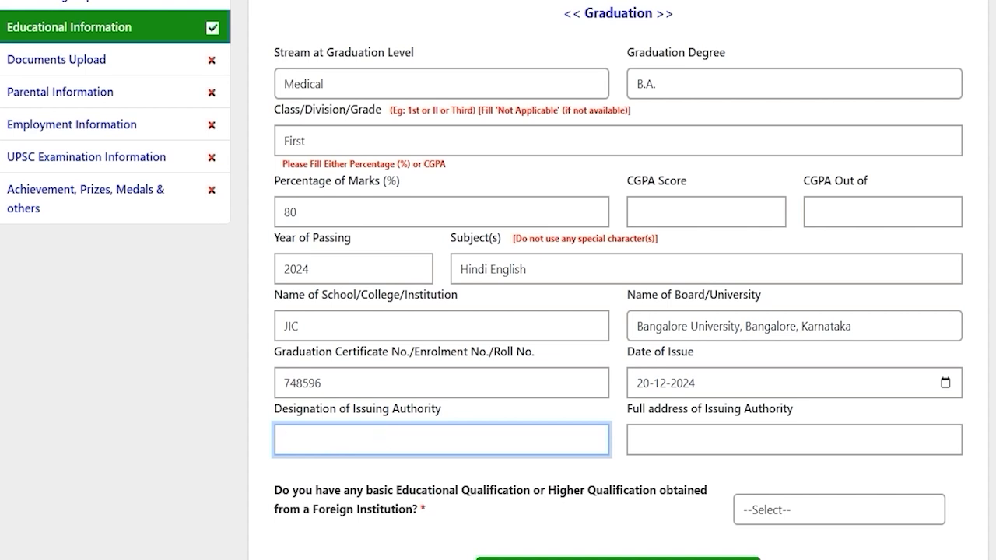
left_click(690, 437)
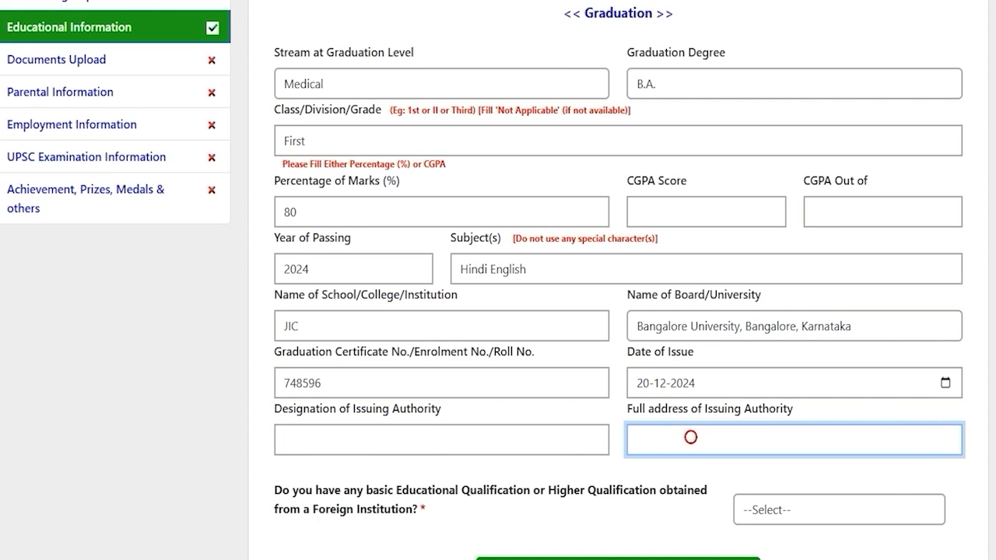
scroll(498, 280, "down", 1)
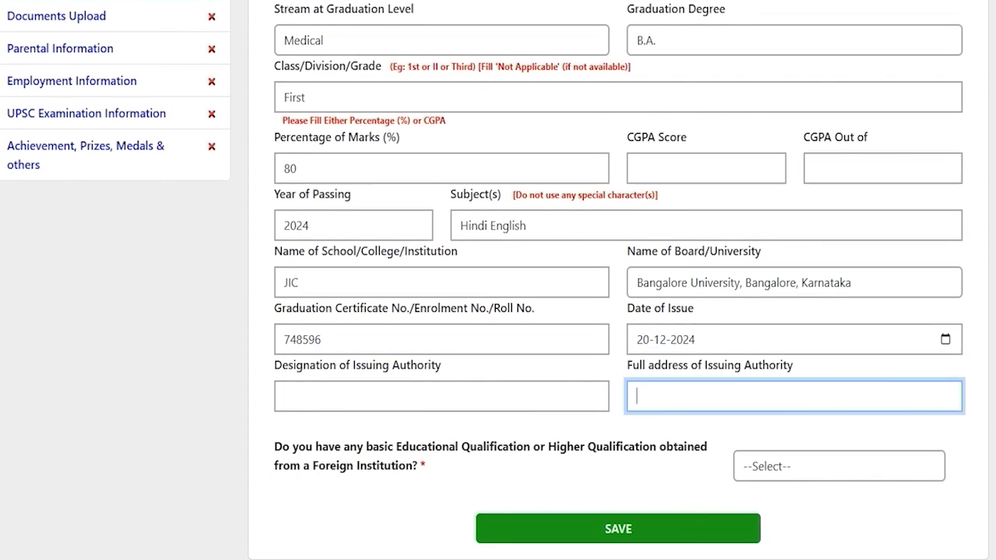
left_click_drag(322, 447, 657, 446)
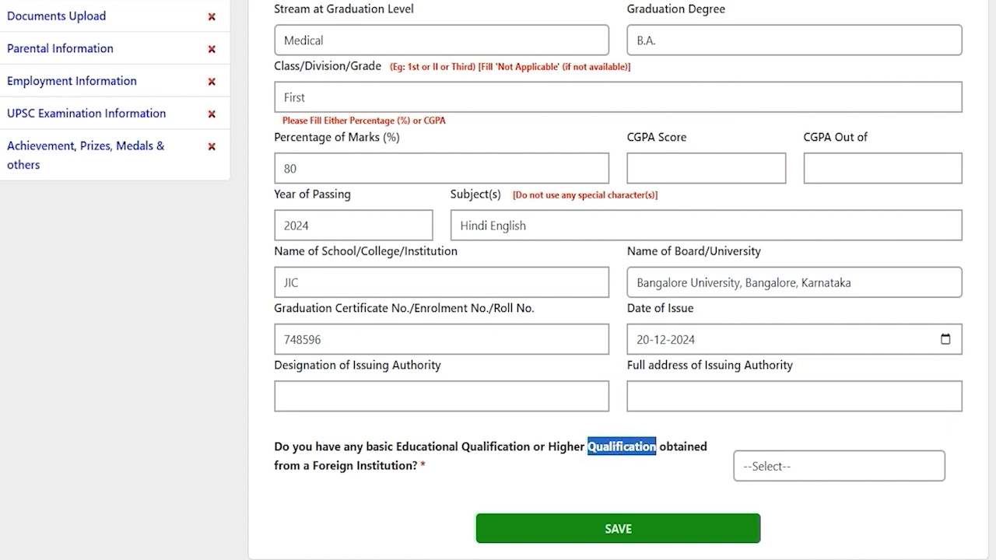
left_click_drag(339, 465, 412, 465)
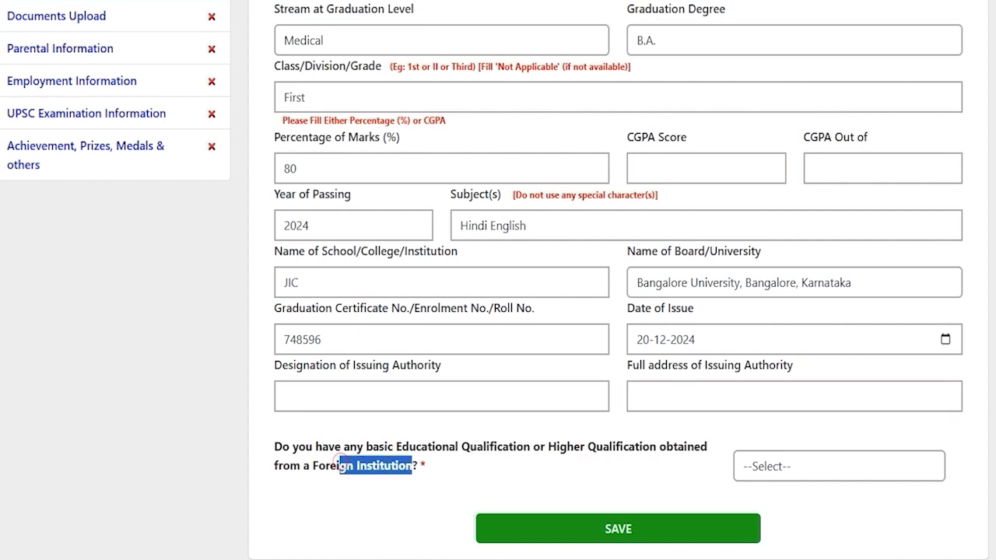
left_click(844, 467)
left_click(759, 525)
left_click(771, 468)
left_click(760, 540)
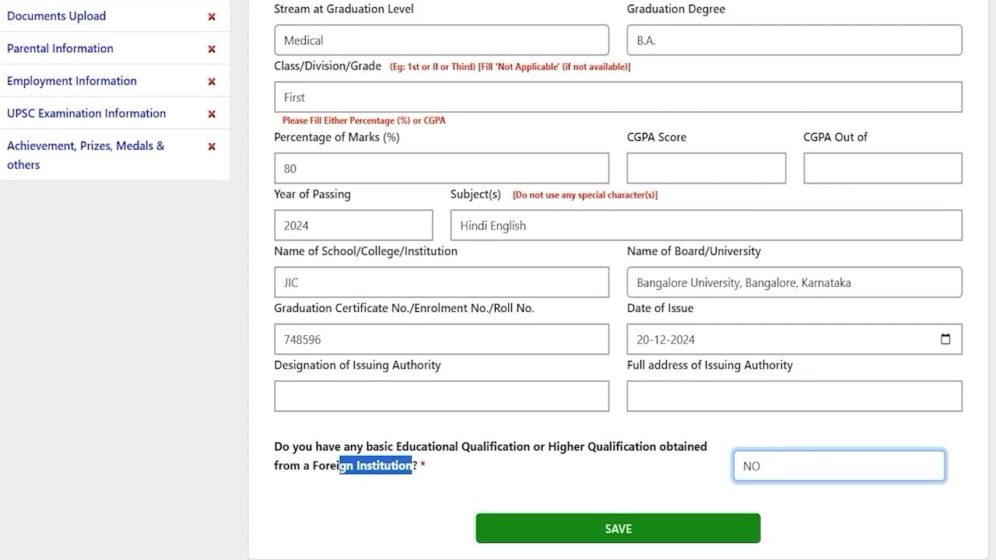
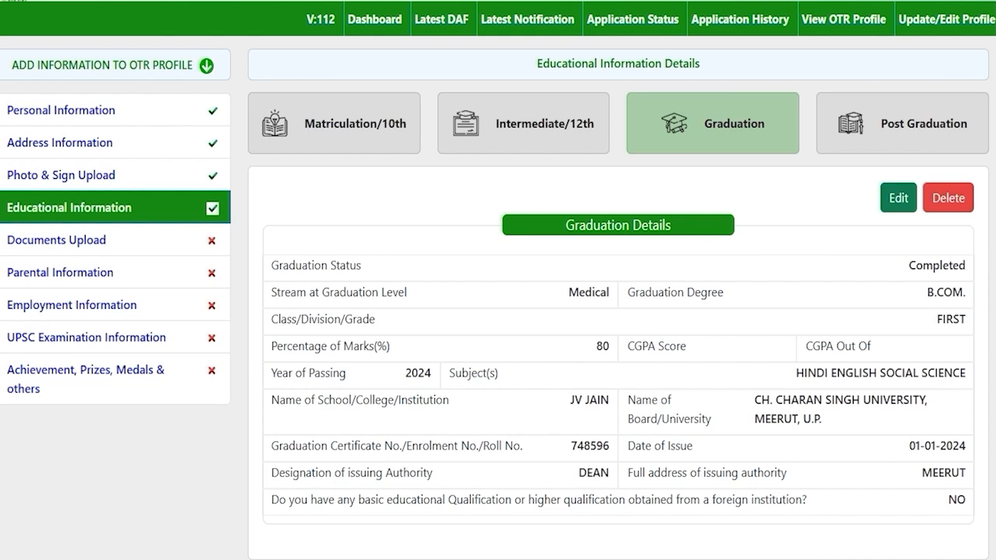
Step: Open the Post Graduation form and leave it blank after scrolling through it
left_click(896, 129)
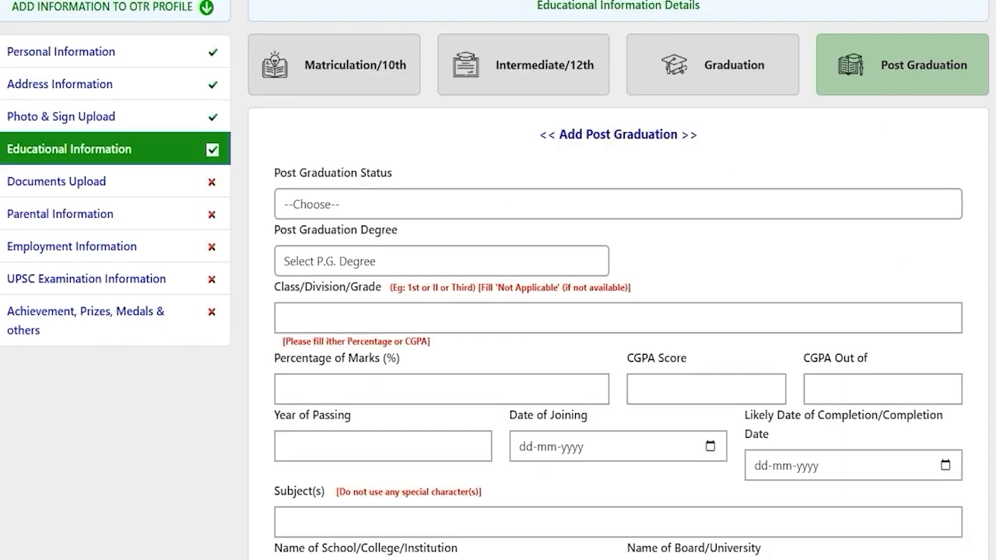
scroll(617, 295, "down", 2)
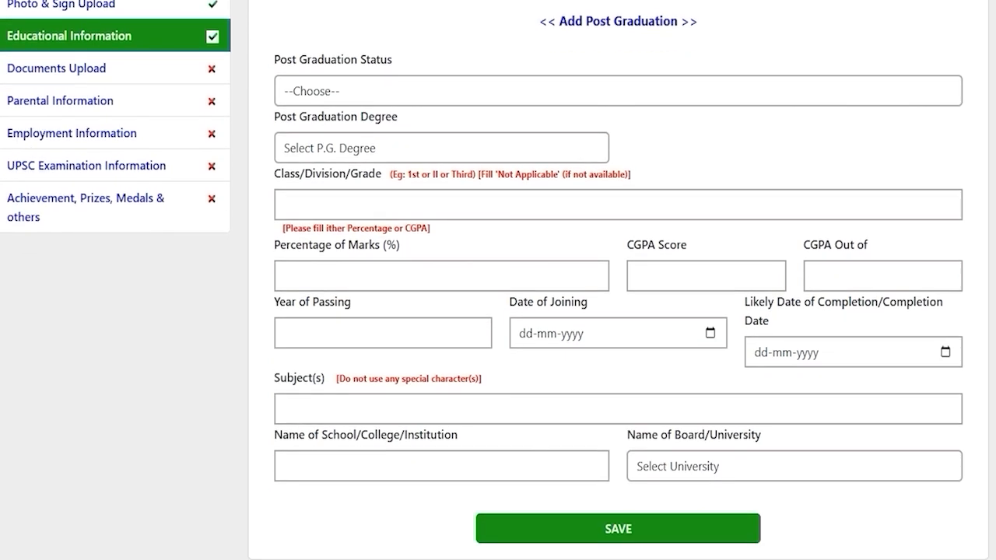
scroll(618, 296, "up", 3)
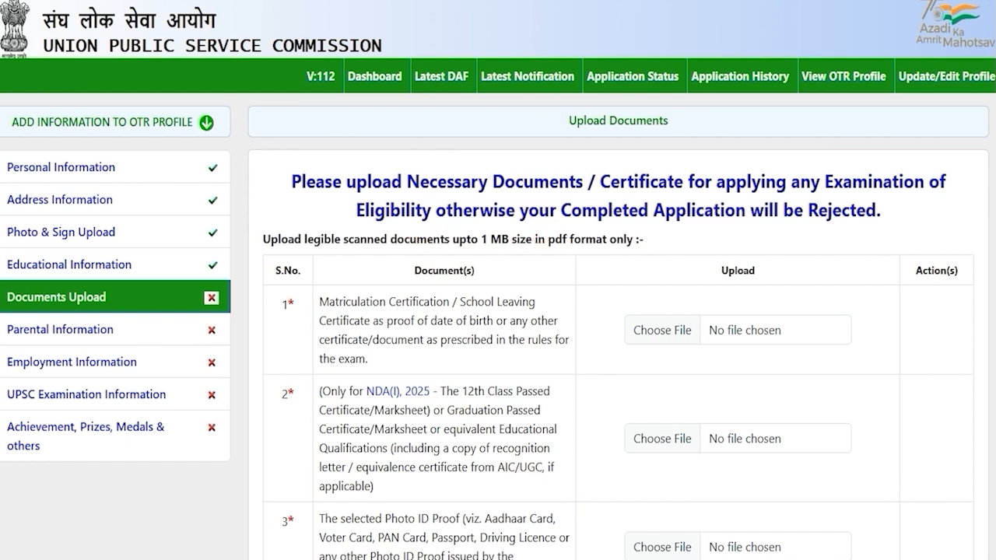
left_click_drag(360, 301, 430, 302)
scroll(498, 311, "down", 3)
left_click_drag(360, 271, 437, 271)
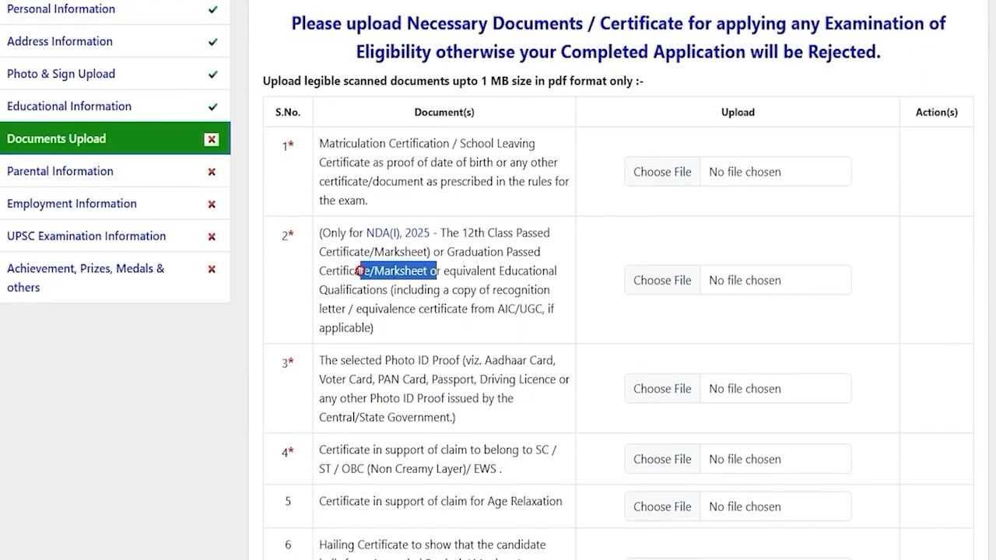
scroll(437, 271, "down", 1)
left_click_drag(360, 281, 421, 282)
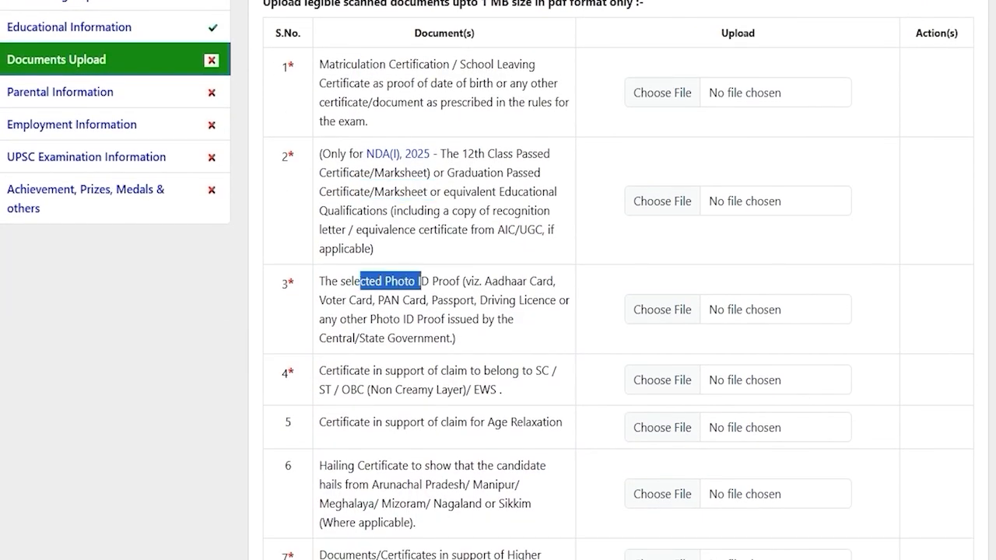
left_click_drag(354, 370, 490, 389)
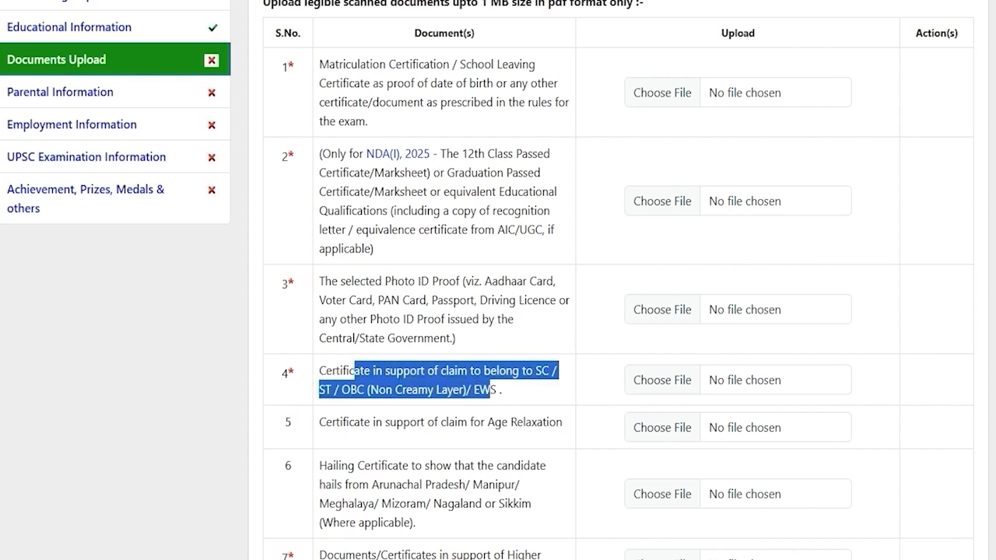
scroll(498, 311, "down", 2)
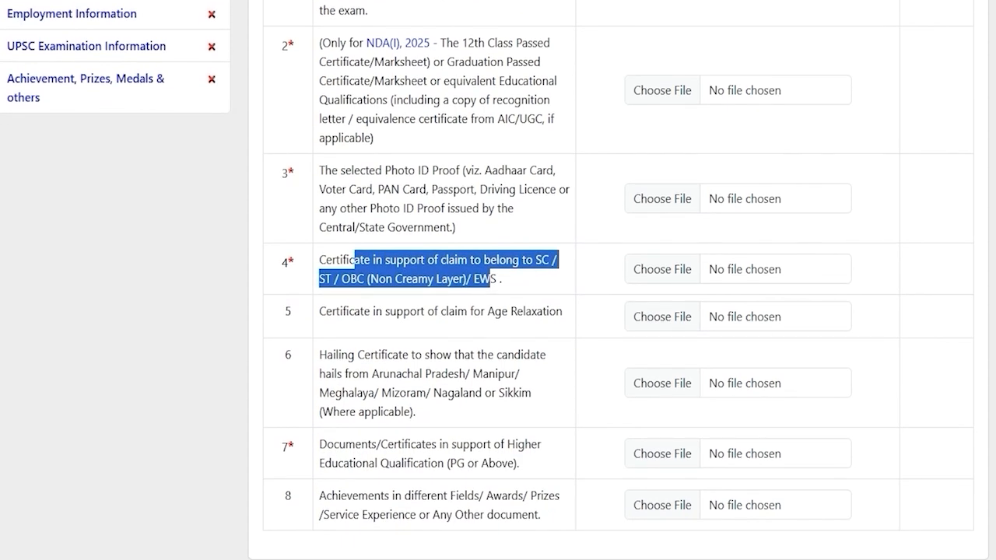
left_click_drag(340, 311, 531, 312)
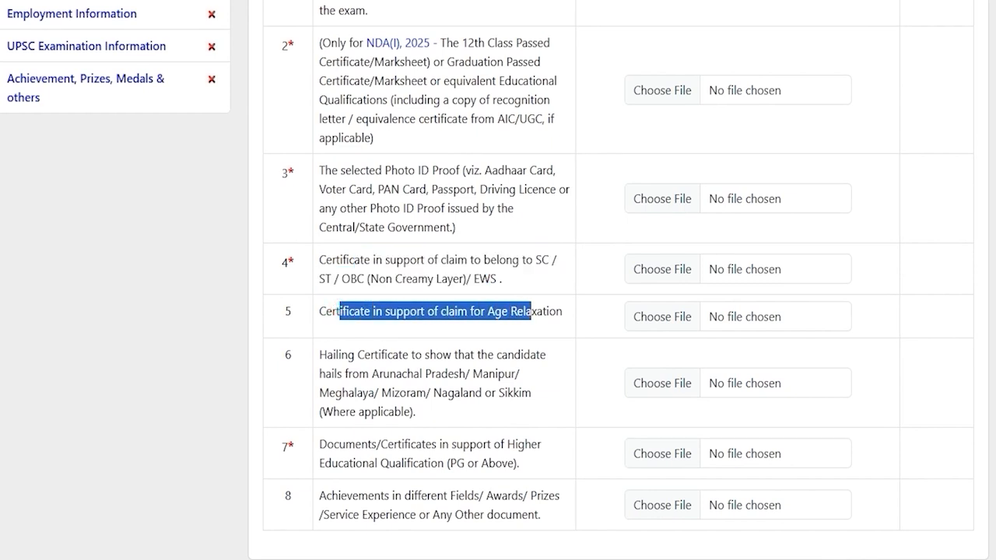
left_click_drag(336, 354, 482, 373)
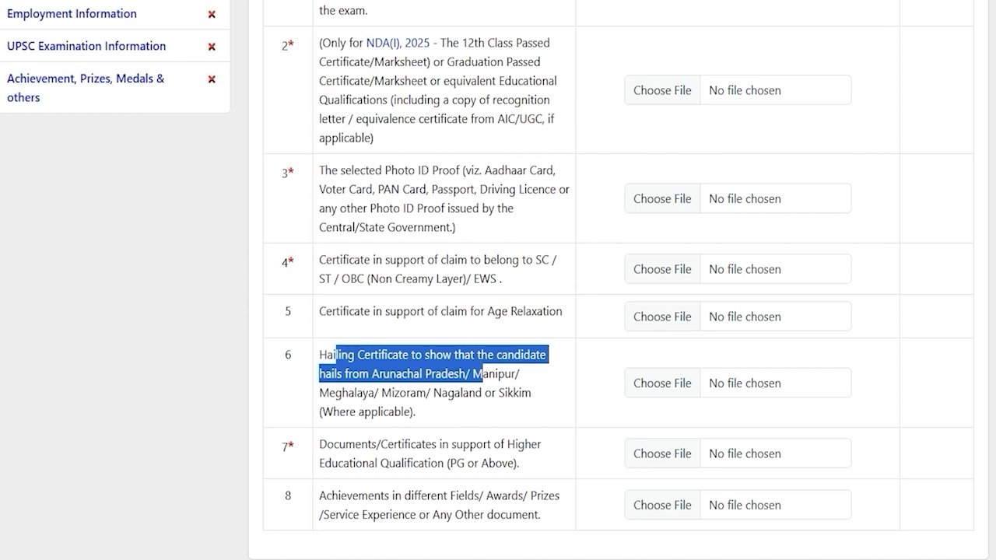
left_click_drag(345, 444, 459, 462)
left_click(459, 461)
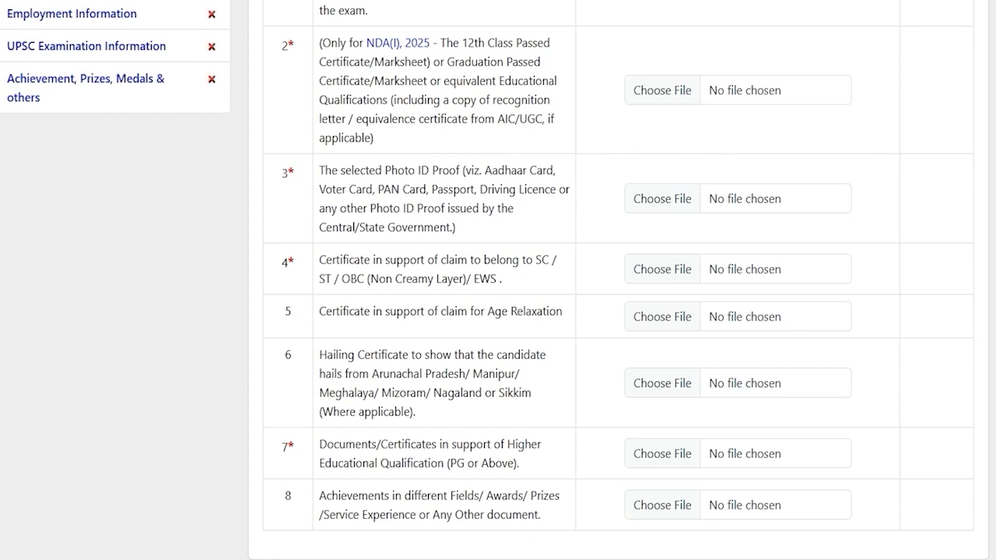
left_click_drag(339, 444, 438, 463)
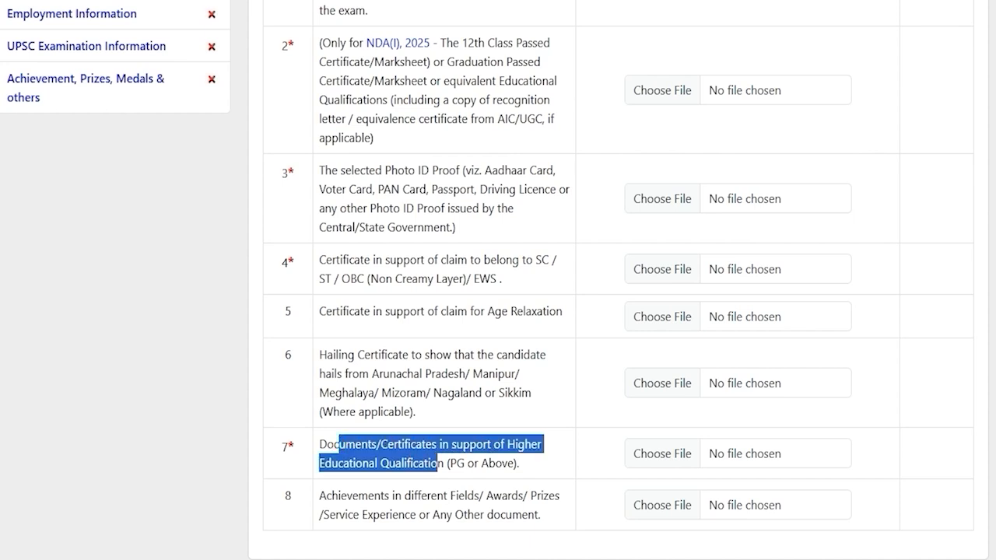
left_click_drag(358, 496, 511, 514)
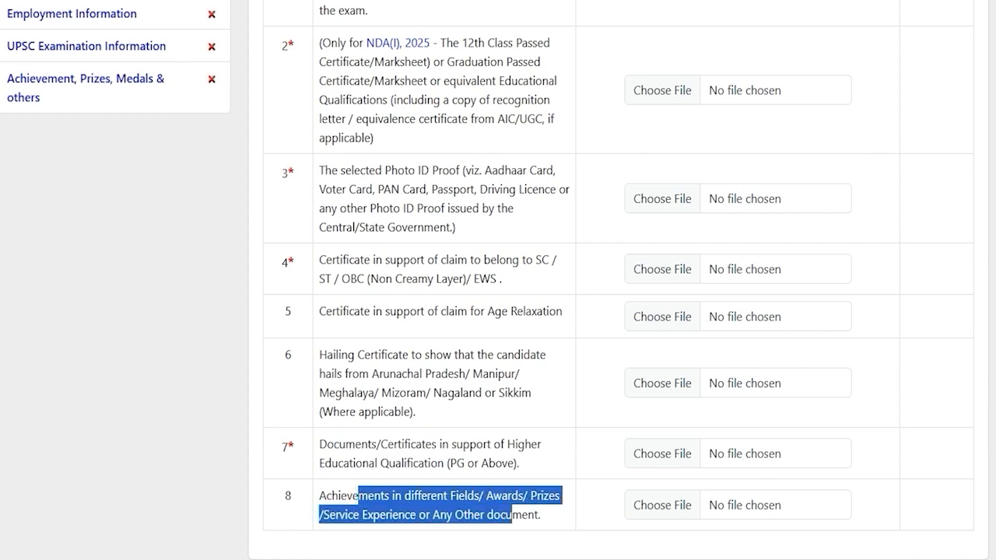
left_click_drag(287, 446, 294, 447)
scroll(290, 446, "up", 1)
scroll(498, 311, "up", 1)
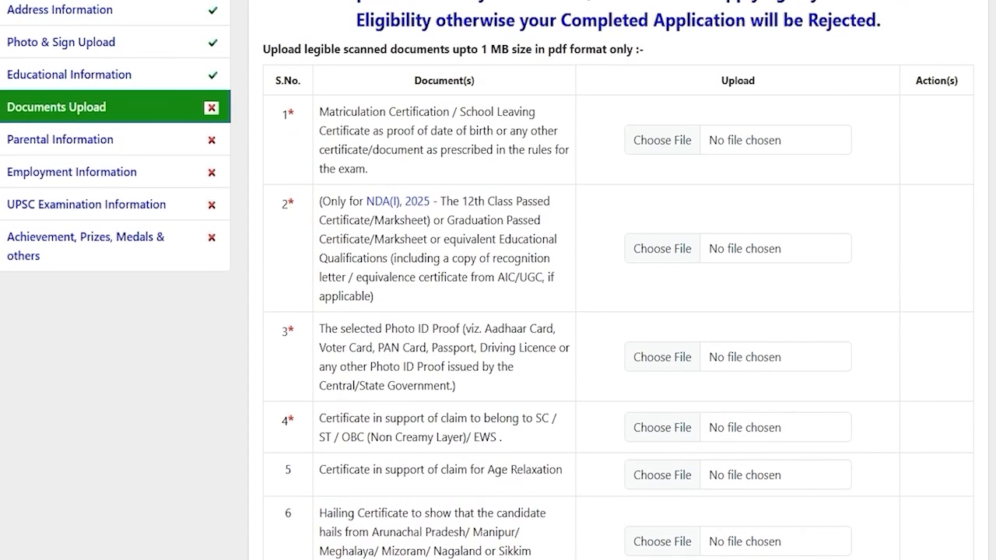
scroll(498, 311, "up", 1)
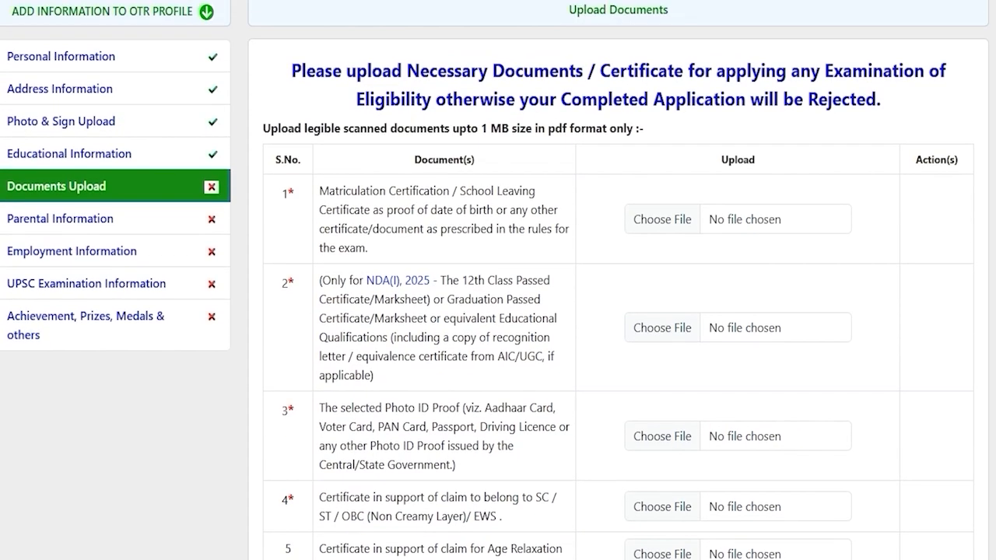
Step: Upload CLASSXCERTIFICATE.pdf (PDF only, under 1 MB) as the matriculation certificate
double_click(550, 129)
left_click_drag(481, 129, 509, 128)
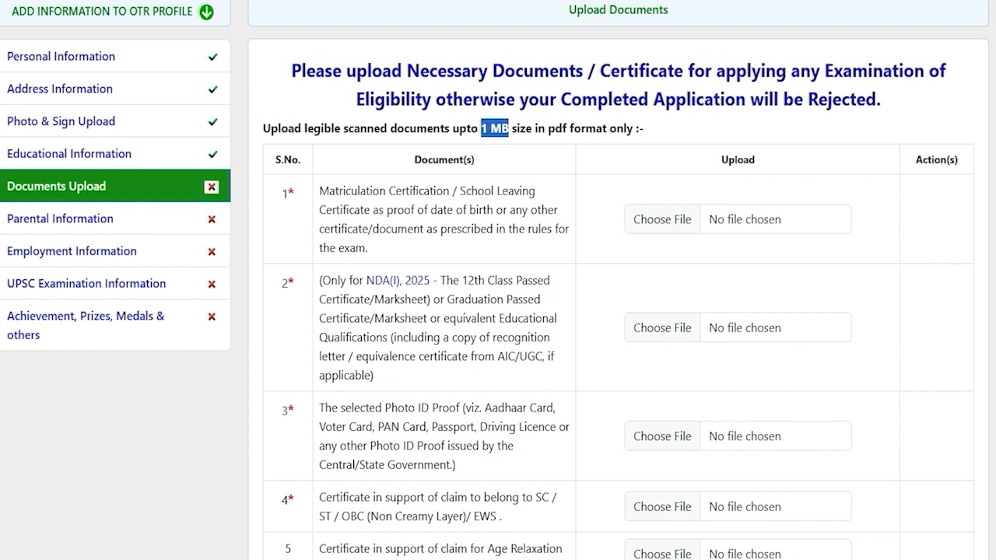
left_click(666, 219)
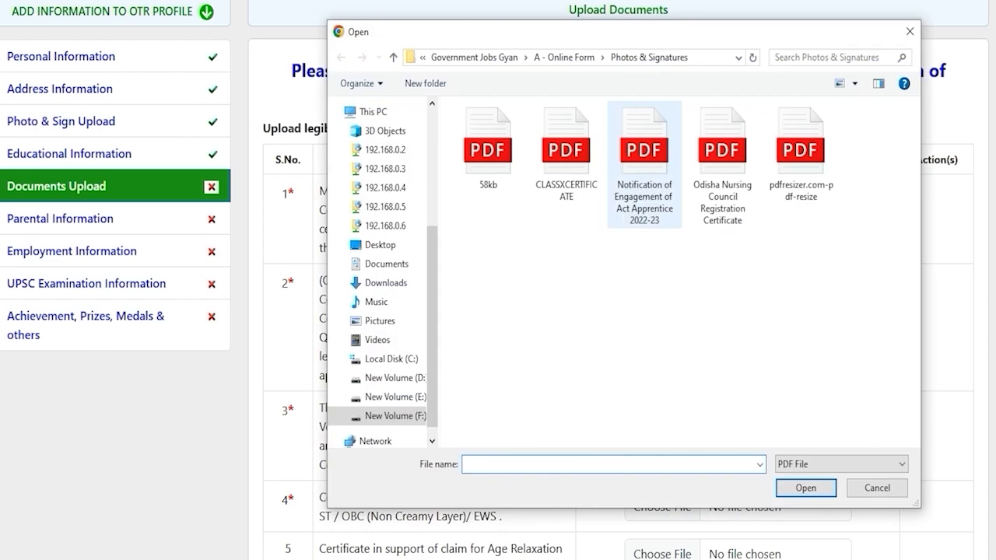
left_click(562, 165)
double_click(561, 165)
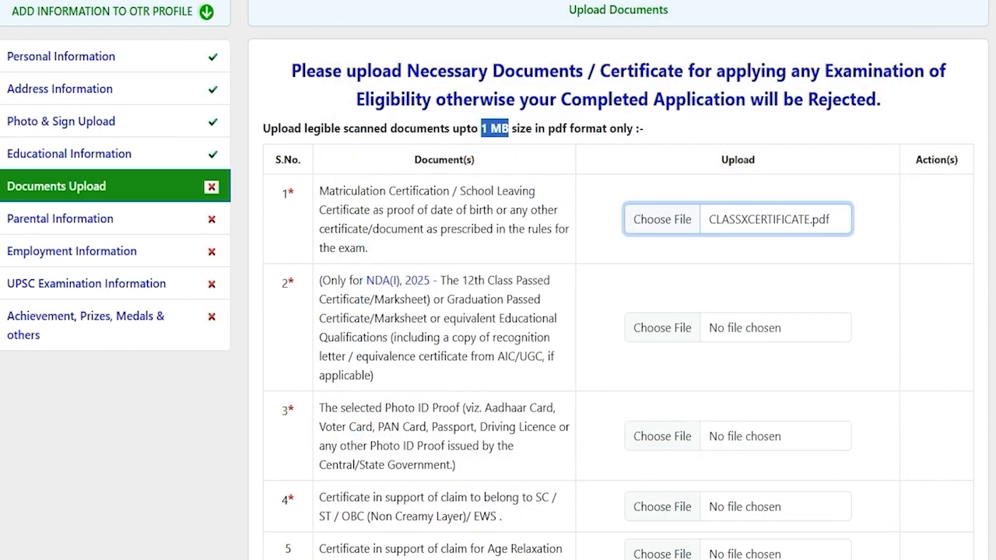
key("Return")
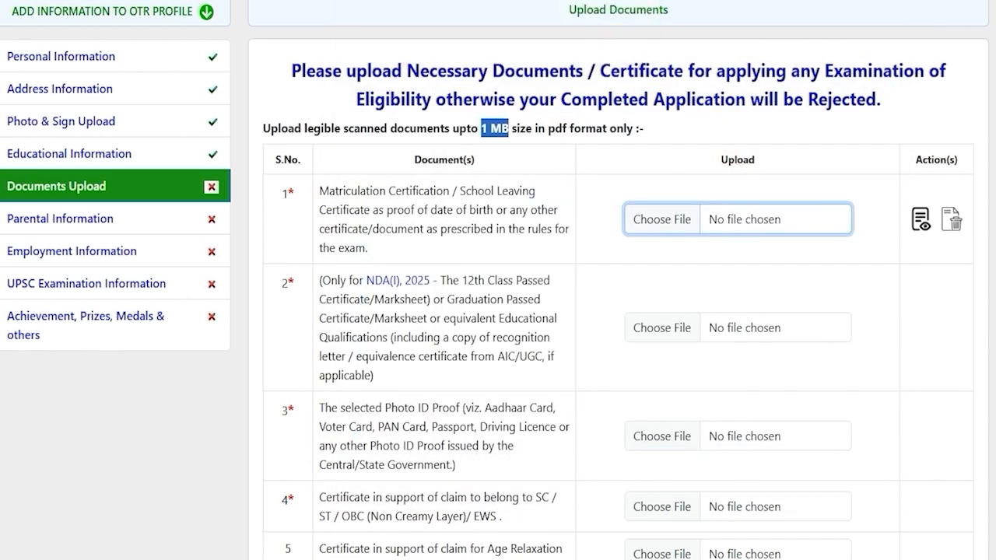
scroll(498, 311, "down", 3)
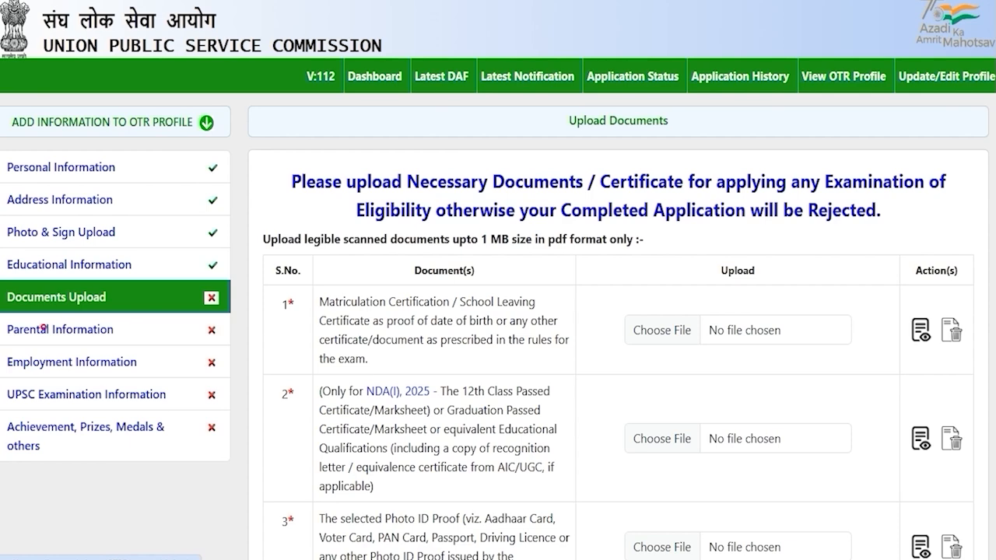
Step: In Parental Information, set the father's nationality to INDIAN and profession to Engineering
left_click(44, 326)
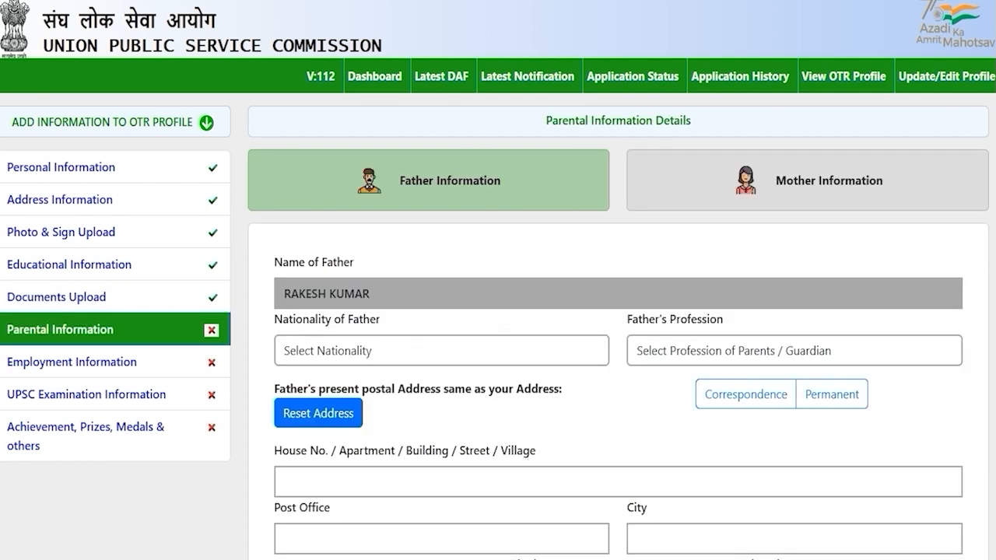
scroll(498, 311, "down", 2)
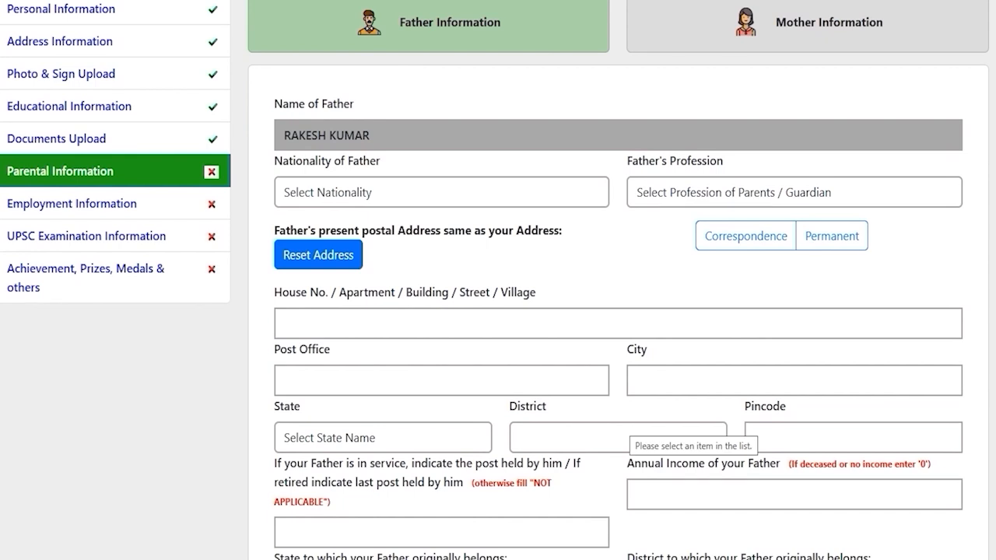
scroll(669, 436, "down", 2)
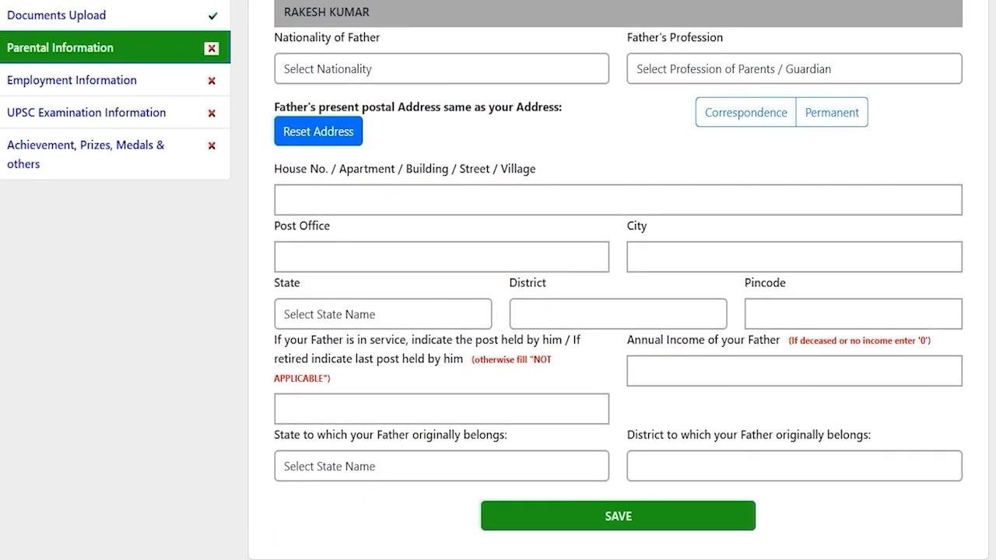
scroll(498, 311, "up", 4)
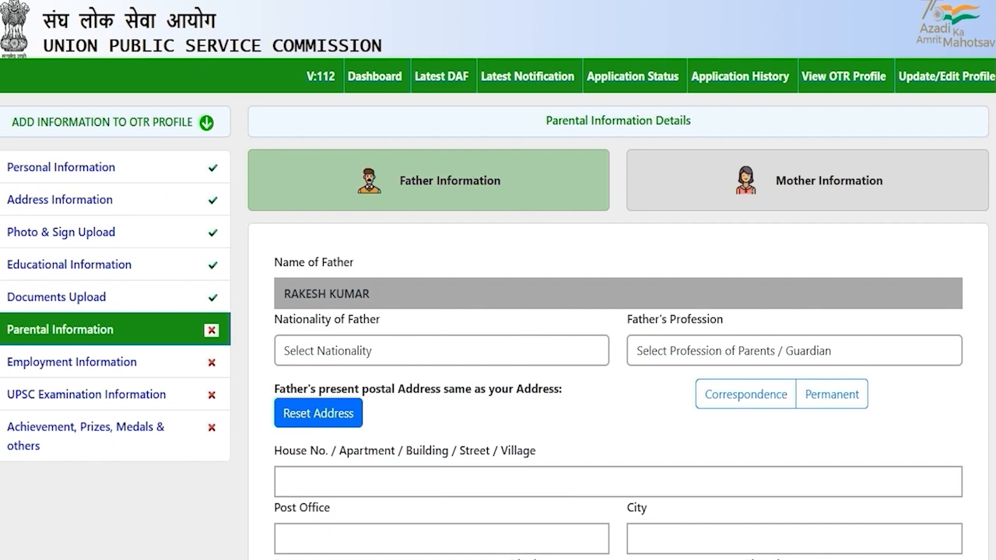
left_click(434, 349)
left_click(315, 400)
left_click(743, 351)
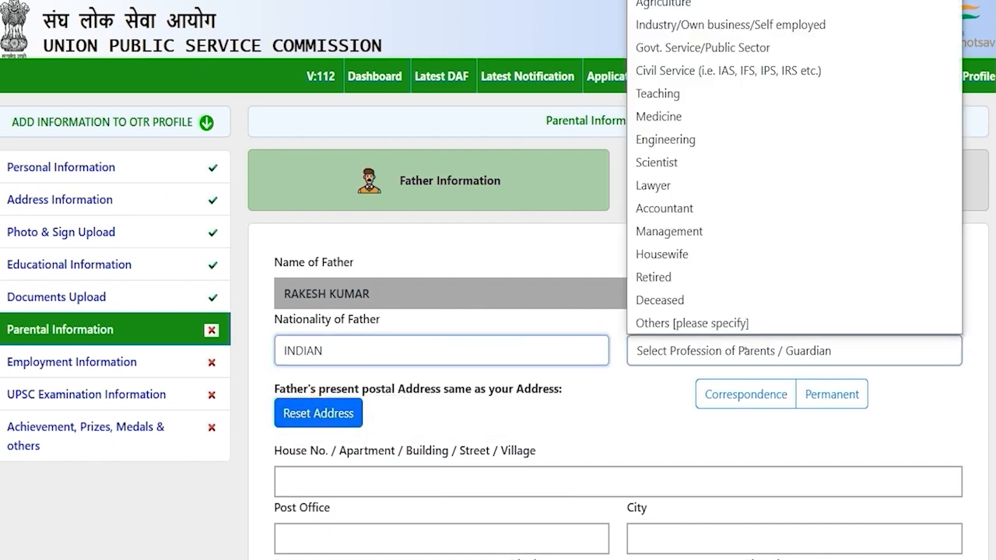
left_click(683, 139)
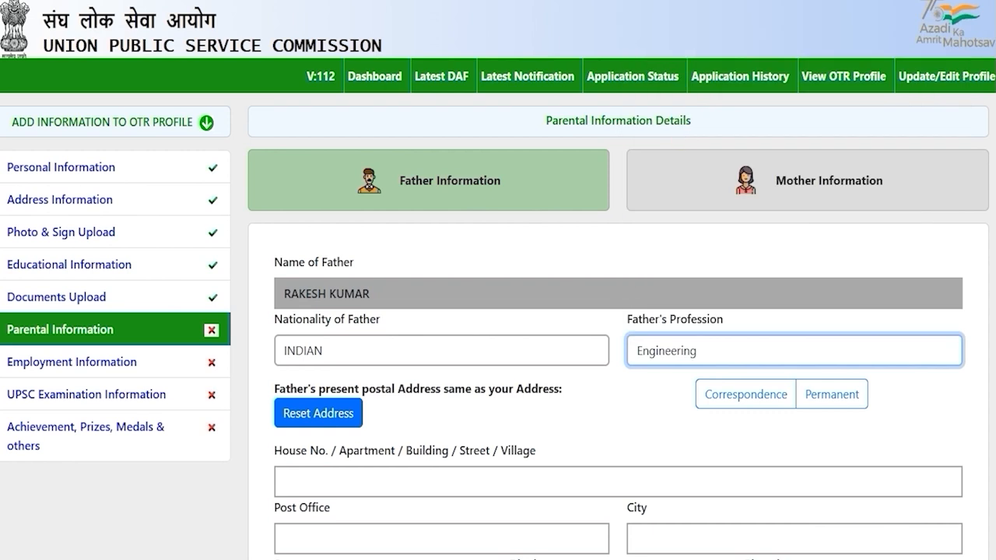
Step: Copy the correspondence address into the father's address and go through the post-held and income fields
scroll(498, 311, "down", 2)
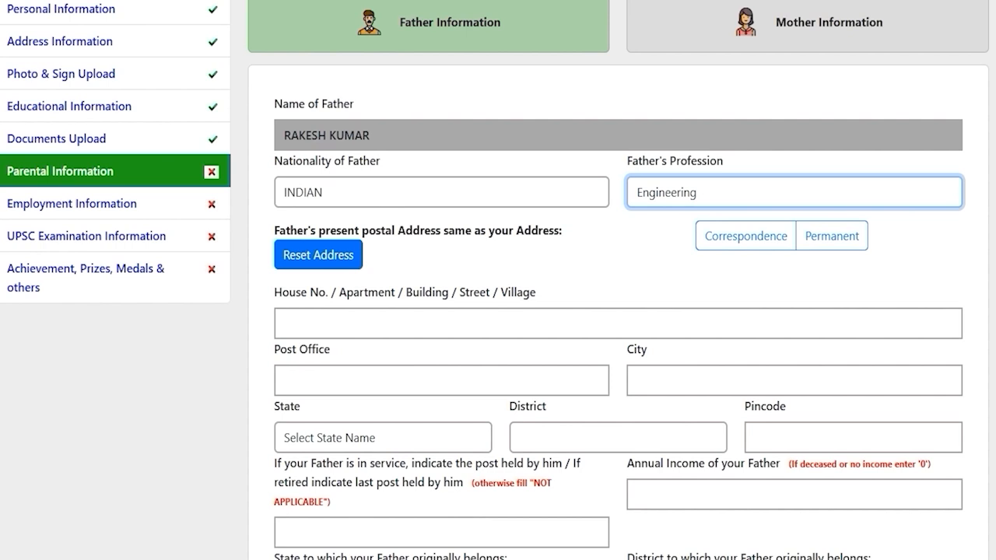
left_click_drag(413, 230, 513, 230)
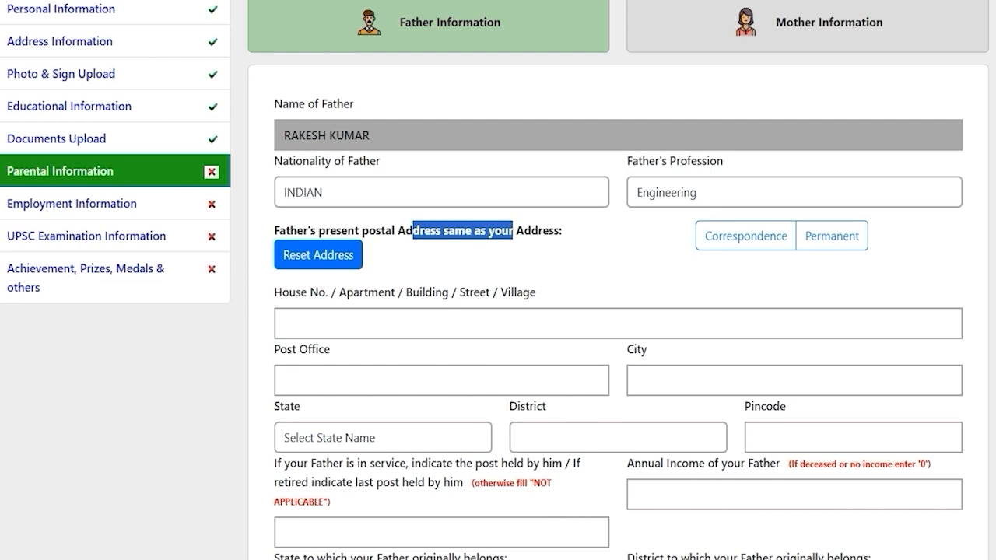
left_click(751, 236)
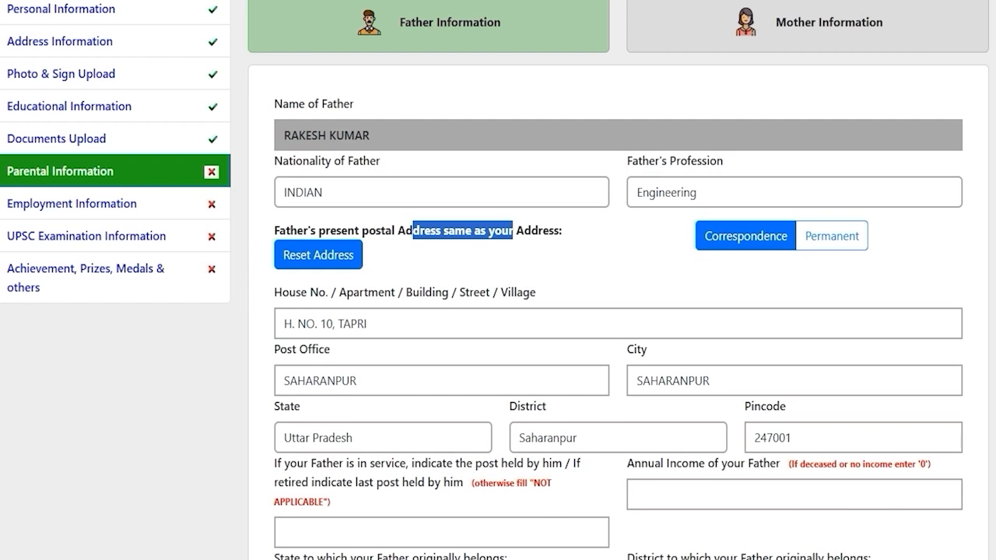
left_click(588, 410)
scroll(588, 410, "down", 2)
left_click(588, 410)
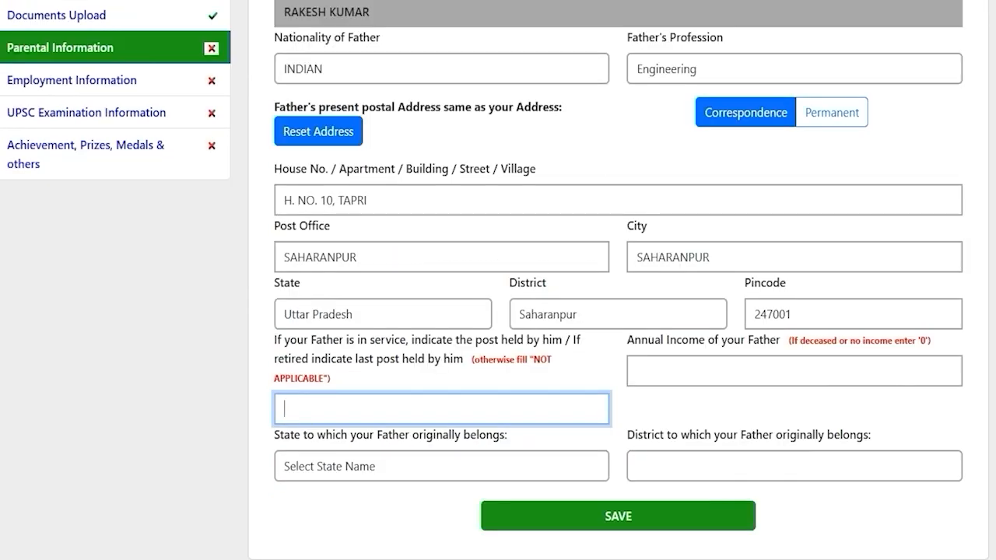
left_click(390, 411)
left_click(718, 365)
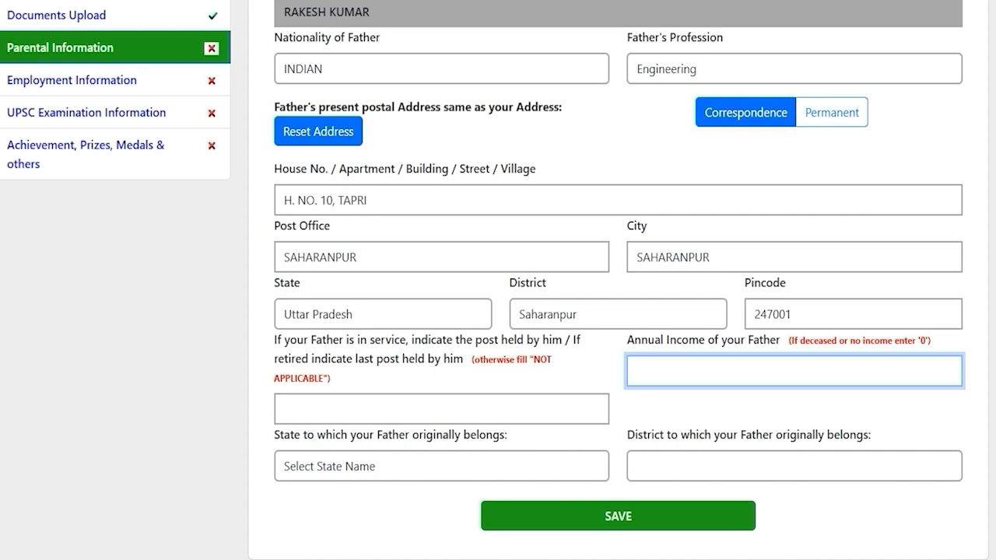
Step: Set the father's original state to Uttar Pradesh and district to Saharanpur
left_click(402, 465)
key("u")
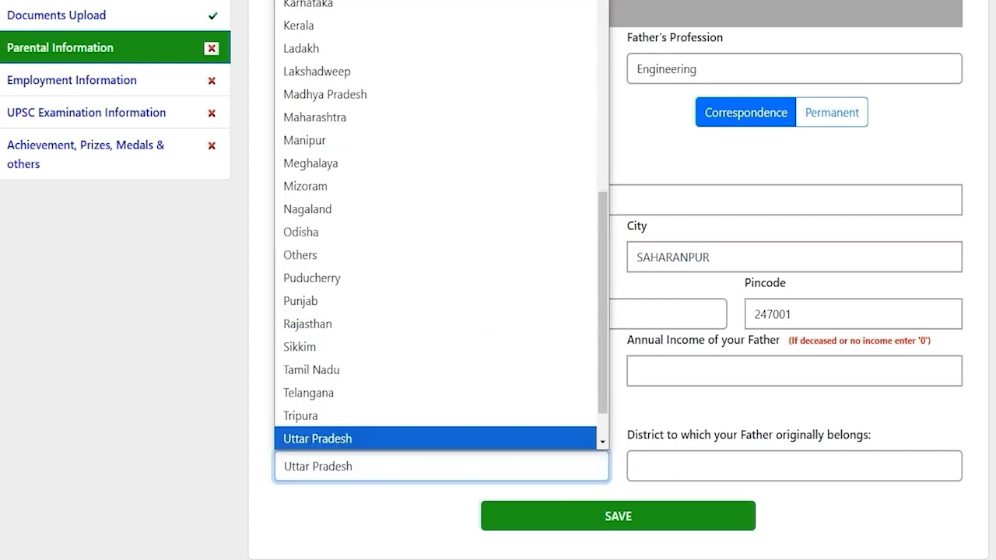
key("Return")
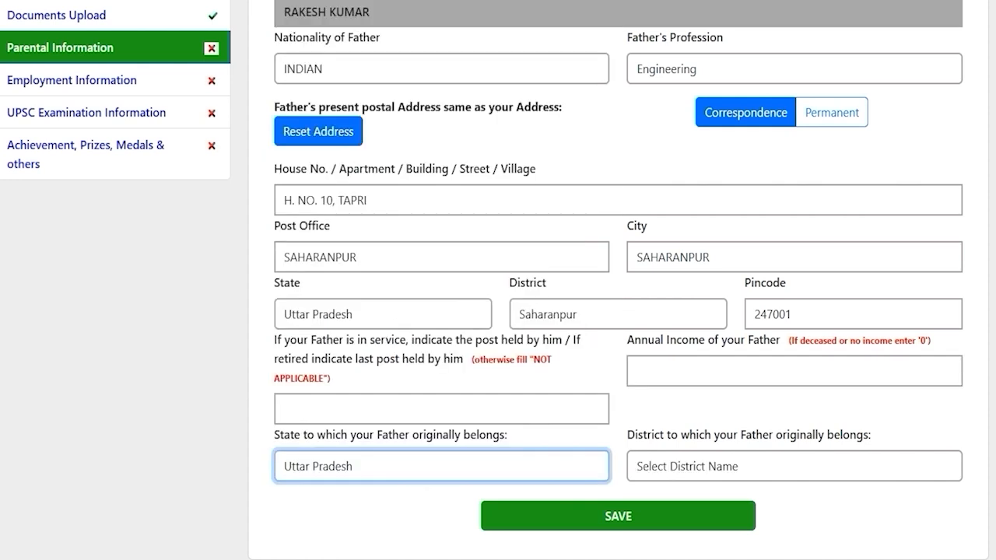
left_click(683, 467)
key("s")
key("Return")
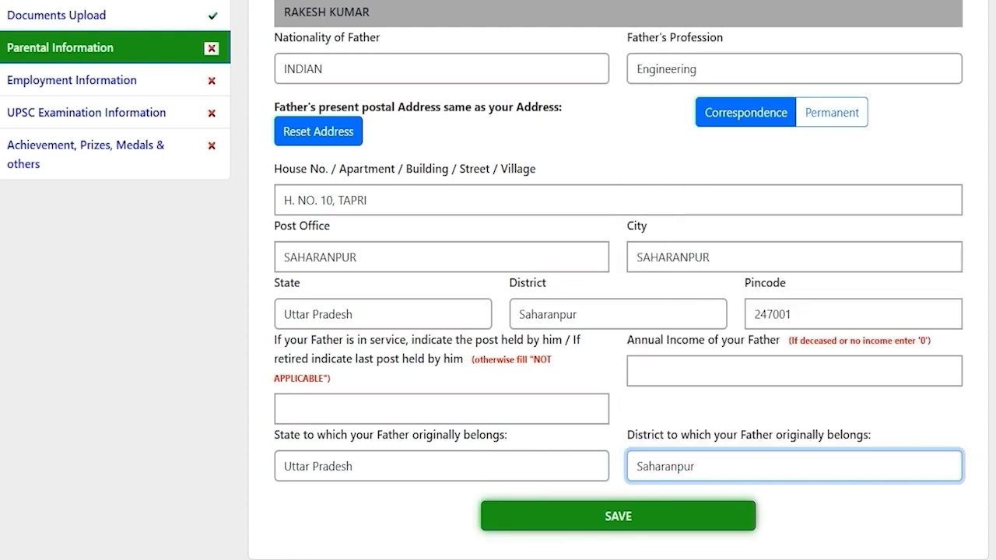
scroll(618, 311, "up", 5)
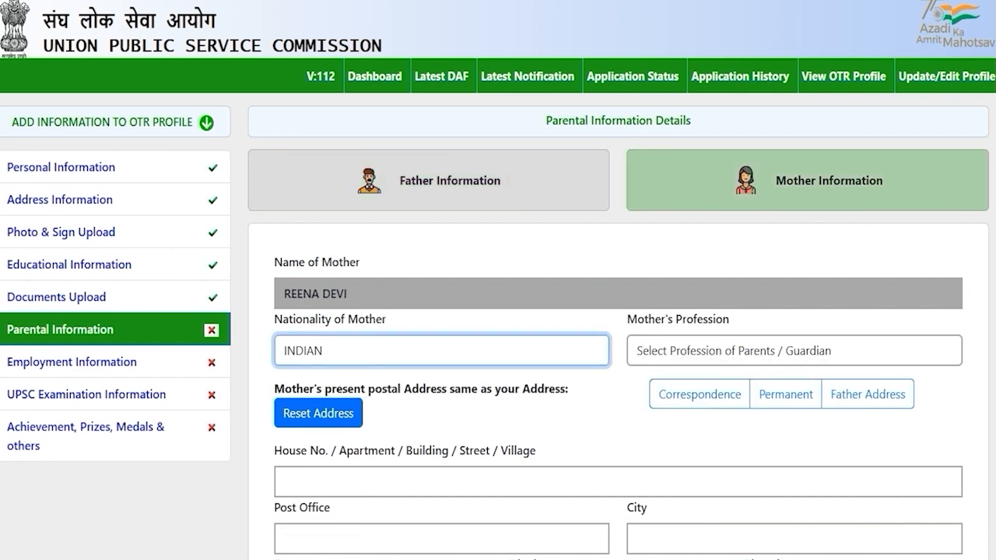
Step: For the mother, keep nationality INDIAN, set profession Housewife, and reuse the father's address
left_click(611, 409)
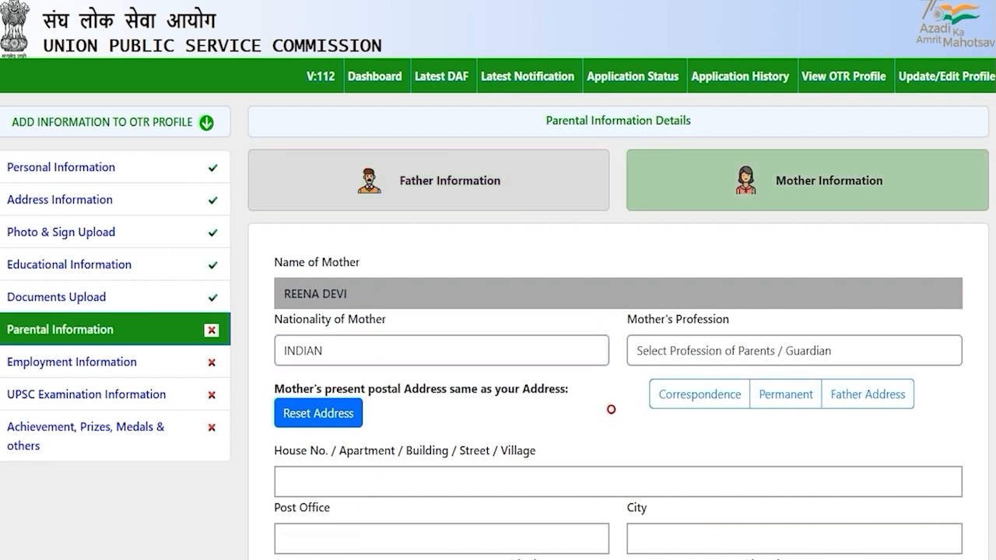
left_click(549, 347)
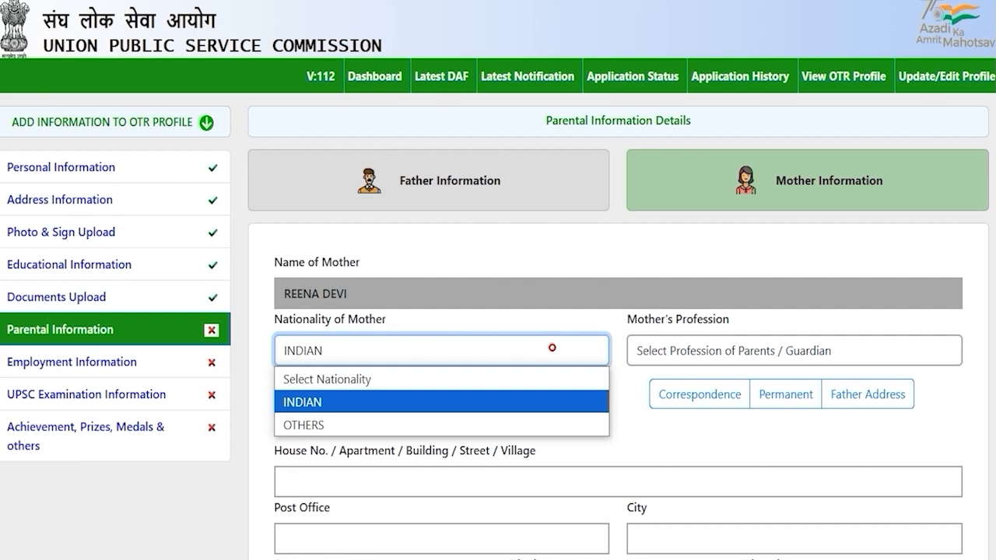
left_click(372, 397)
left_click(681, 352)
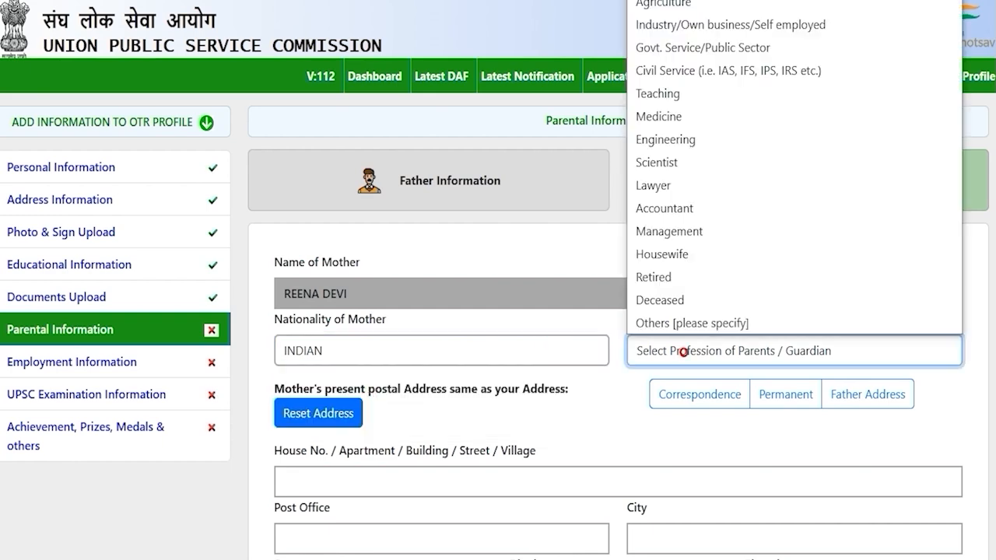
left_click(678, 253)
scroll(677, 253, "down", 3)
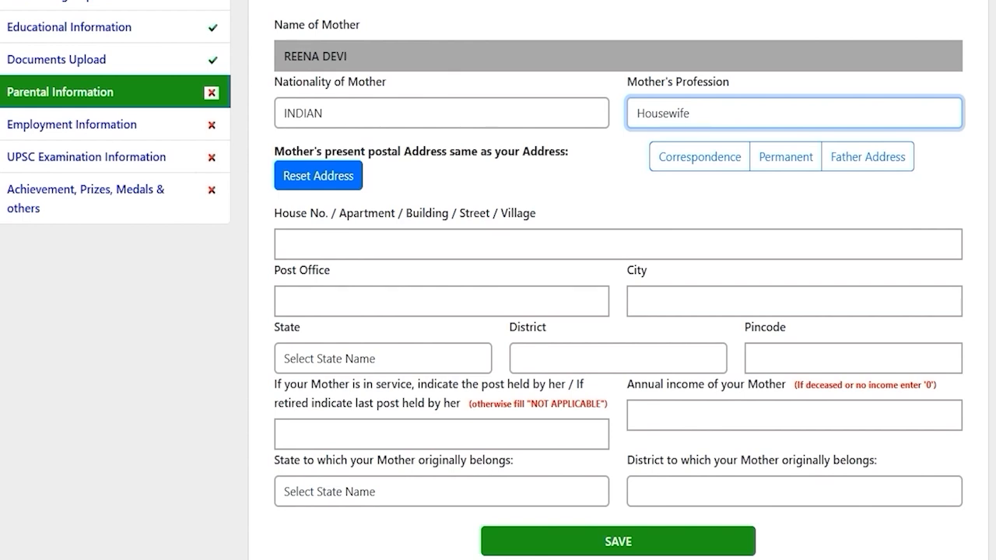
left_click(848, 156)
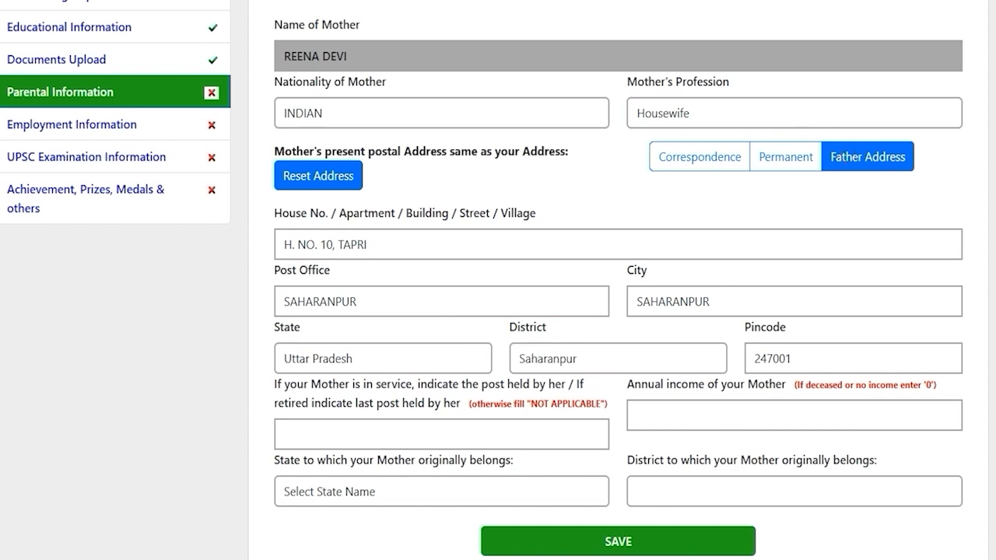
Step: Enter 0 as the mother's annual income
scroll(498, 280, "down", 1)
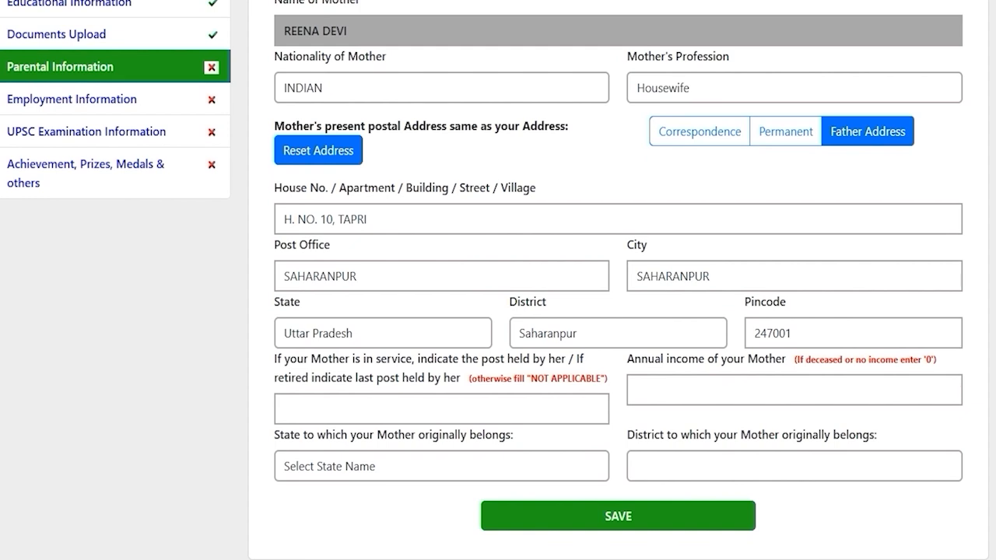
left_click_drag(434, 358, 473, 359)
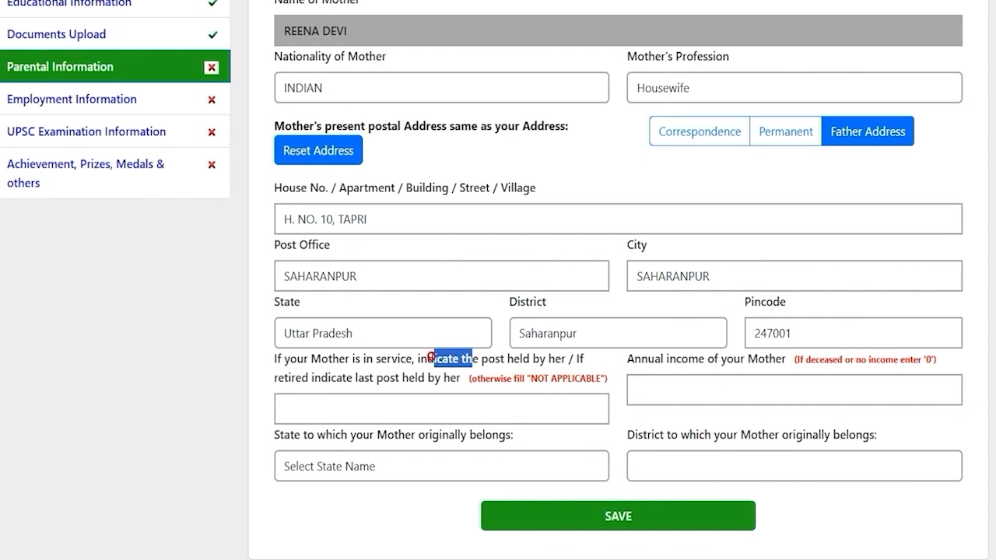
left_click_drag(369, 377, 401, 377)
left_click(389, 402)
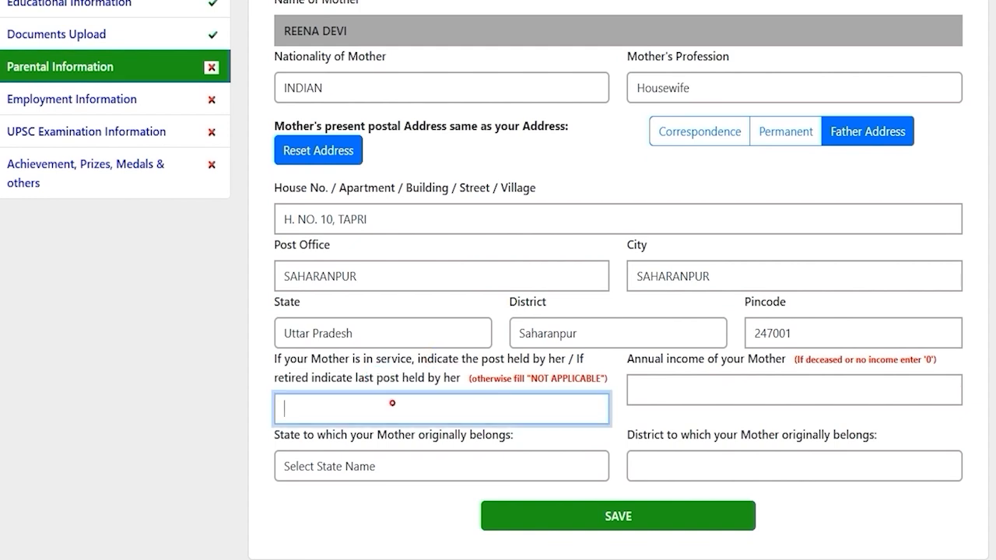
left_click_drag(676, 361, 721, 362)
left_click(672, 388)
left_click(698, 391)
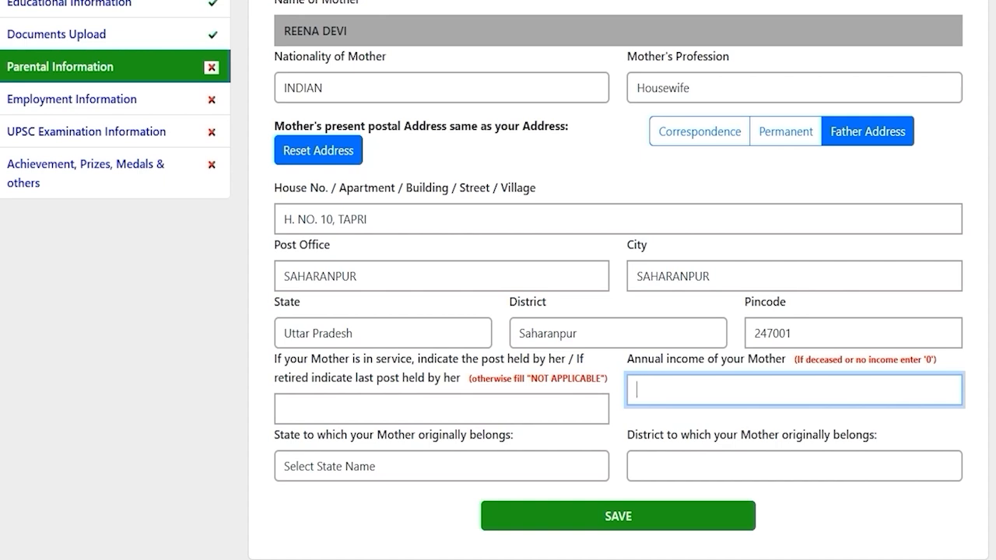
type("0")
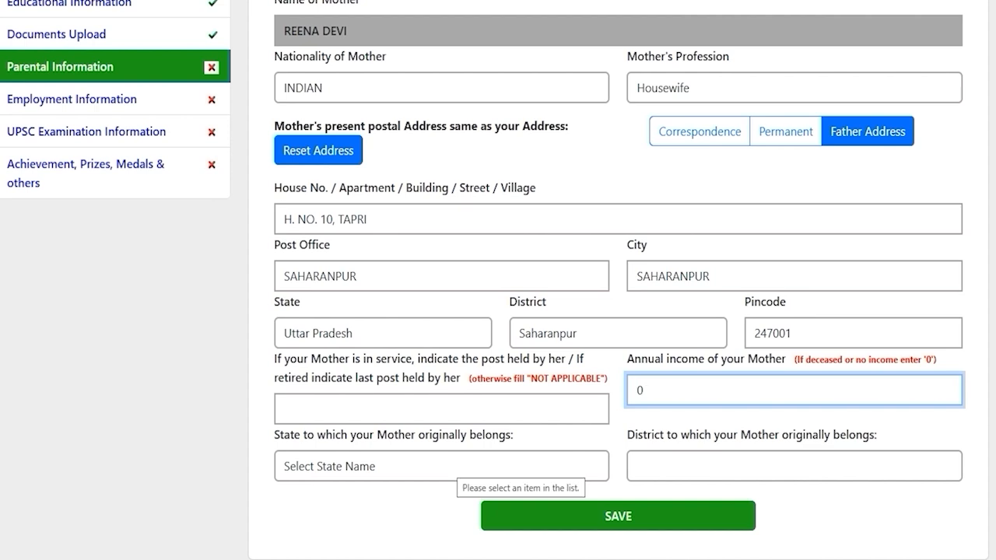
Step: Set the mother's original state to Uttar Pradesh and district to Saharanpur
left_click(449, 467)
key("u")
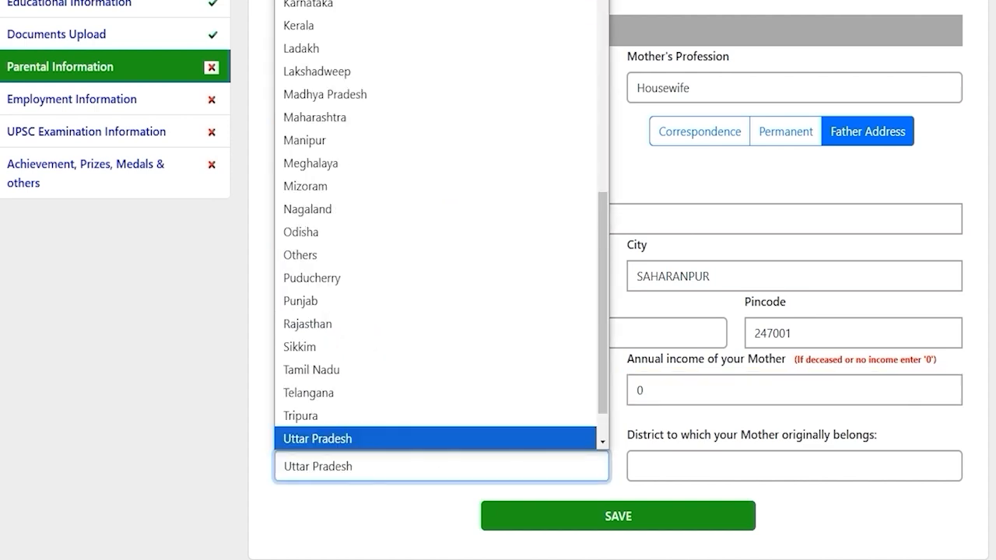
left_click(456, 438)
left_click(682, 462)
key("s")
key("Return")
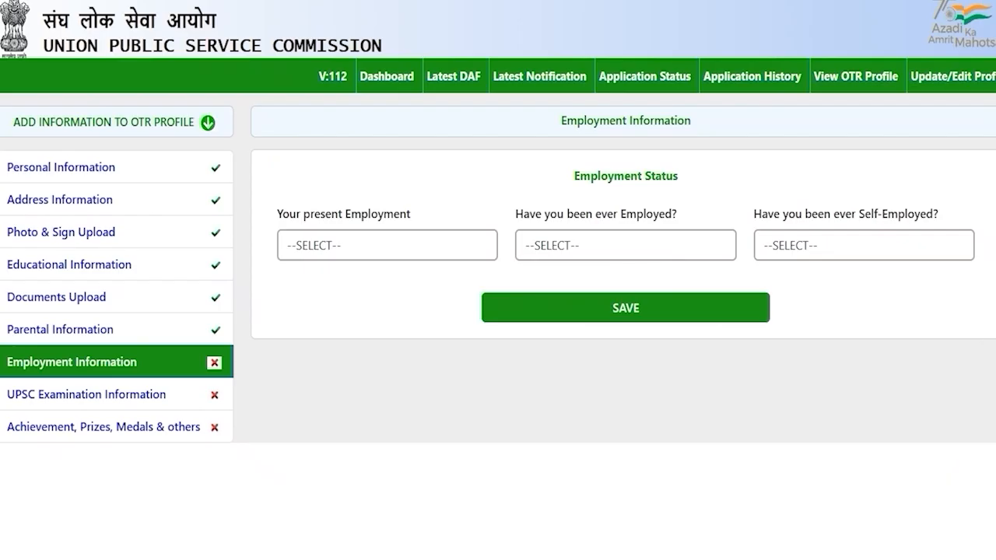
Step: Set present employment to Not Employed
left_click(319, 380)
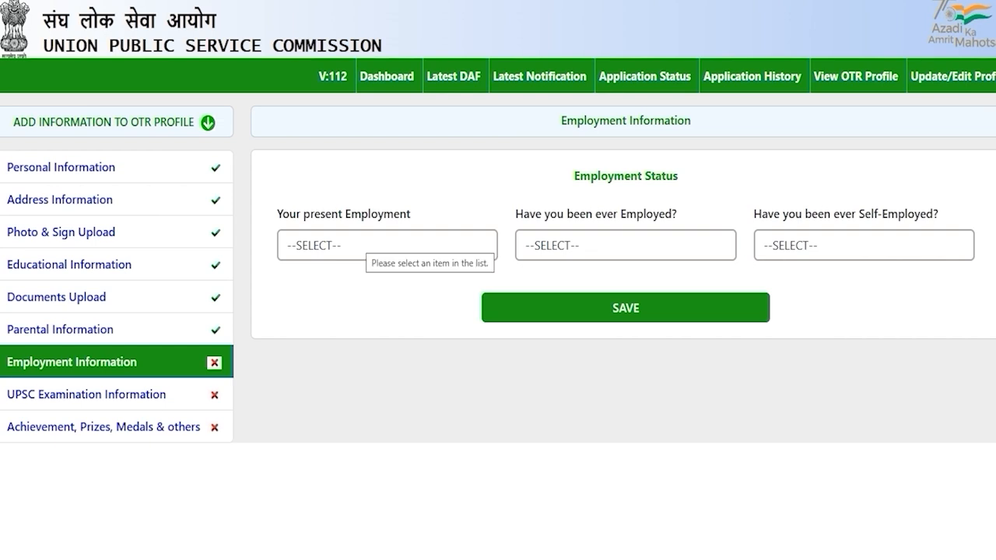
left_click(358, 242)
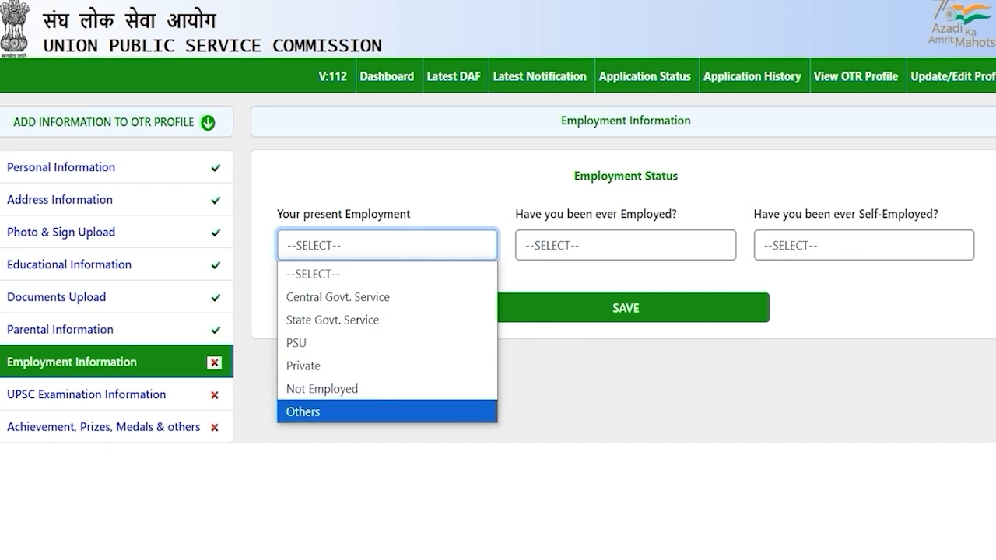
left_click(310, 363)
left_click(375, 245)
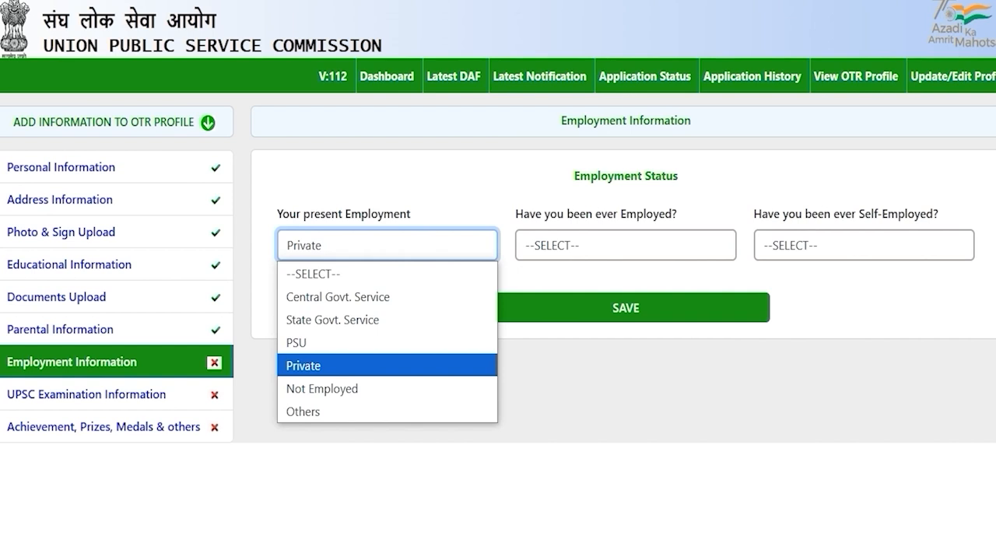
left_click(346, 388)
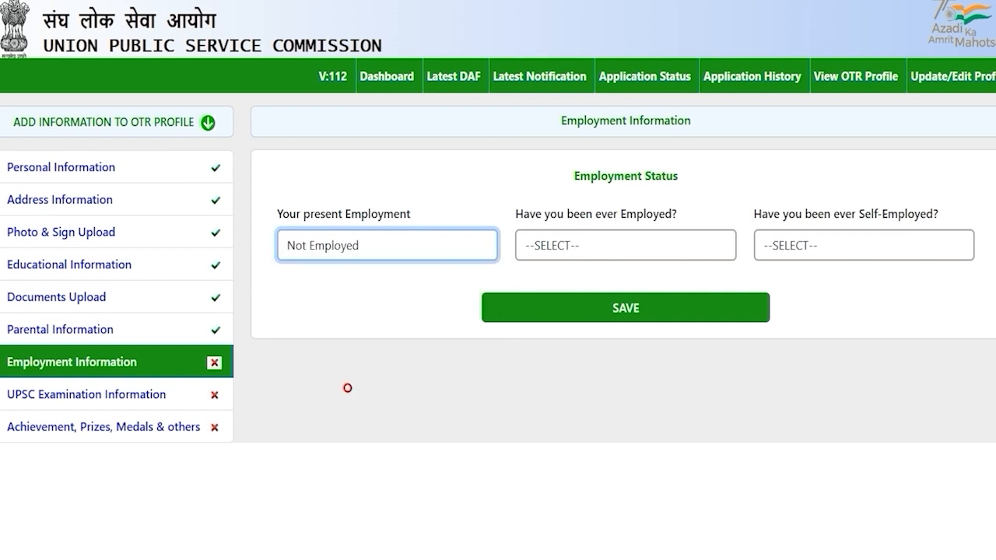
left_click(626, 308)
Step: Answer NO to ever employed and ever self-employed, then save the employment details
left_click(544, 247)
key("Down")
key("Down")
left_click(549, 318)
left_click(814, 246)
key("Down")
key("Down")
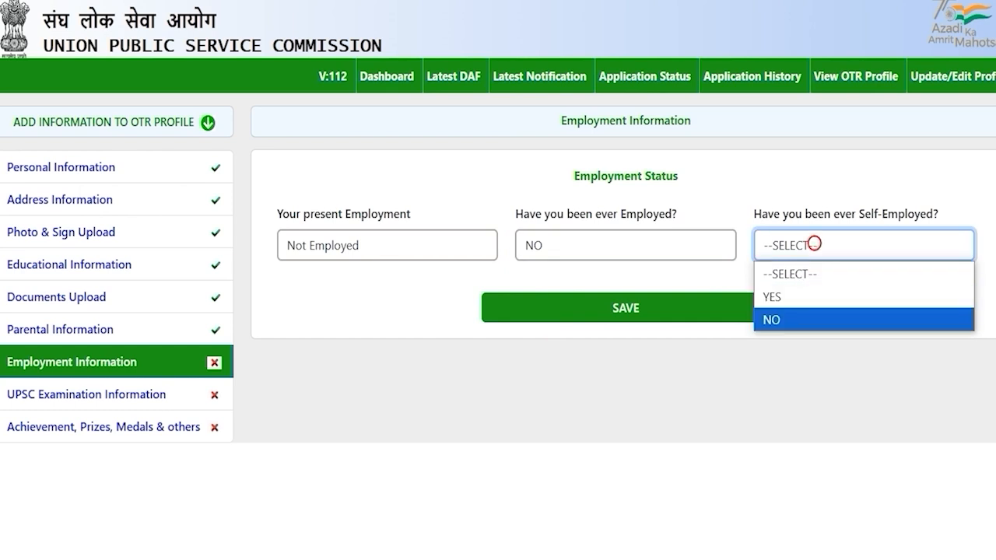
left_click(782, 319)
left_click(627, 310)
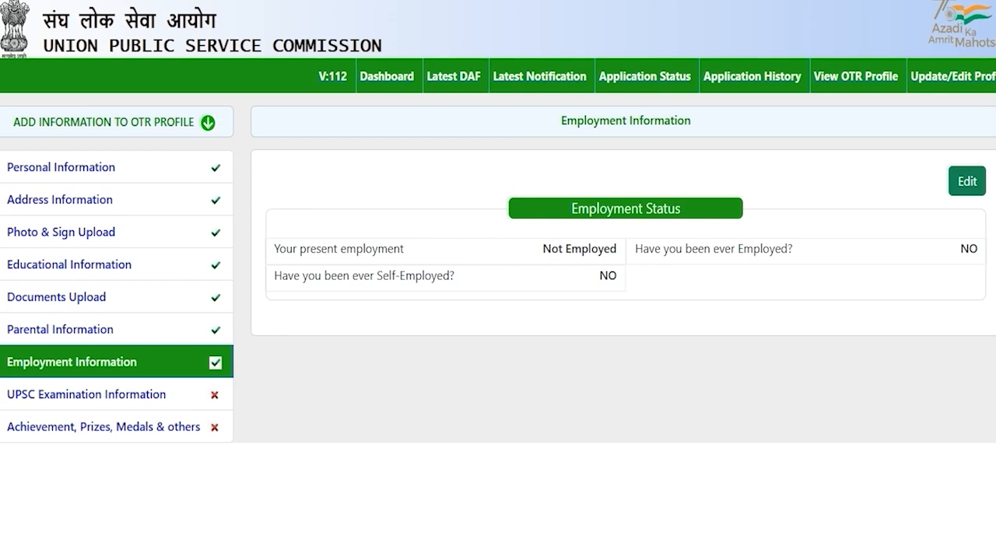
left_click(129, 394)
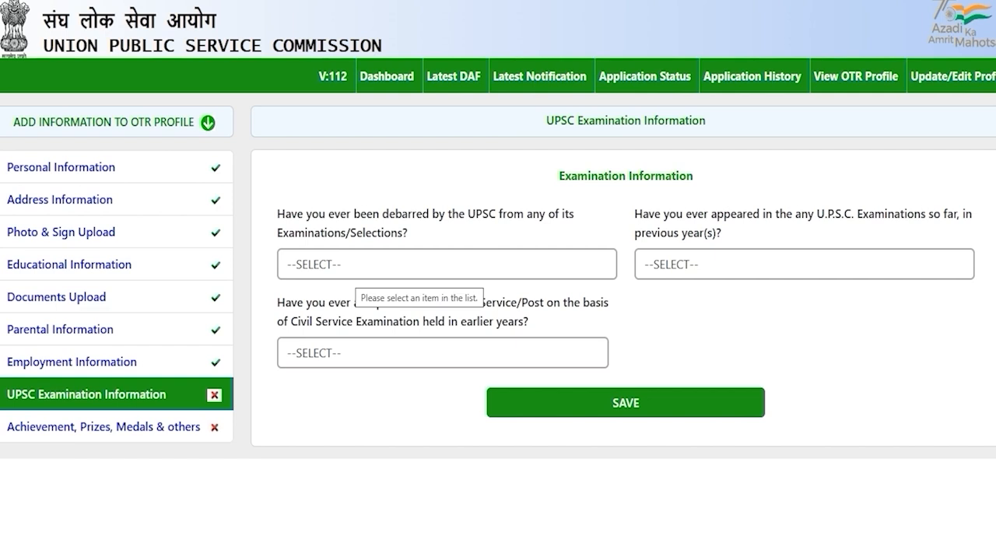
Step: Answer NO to being debarred by UPSC and to previous exam appearances
left_click(350, 267)
left_click(332, 313)
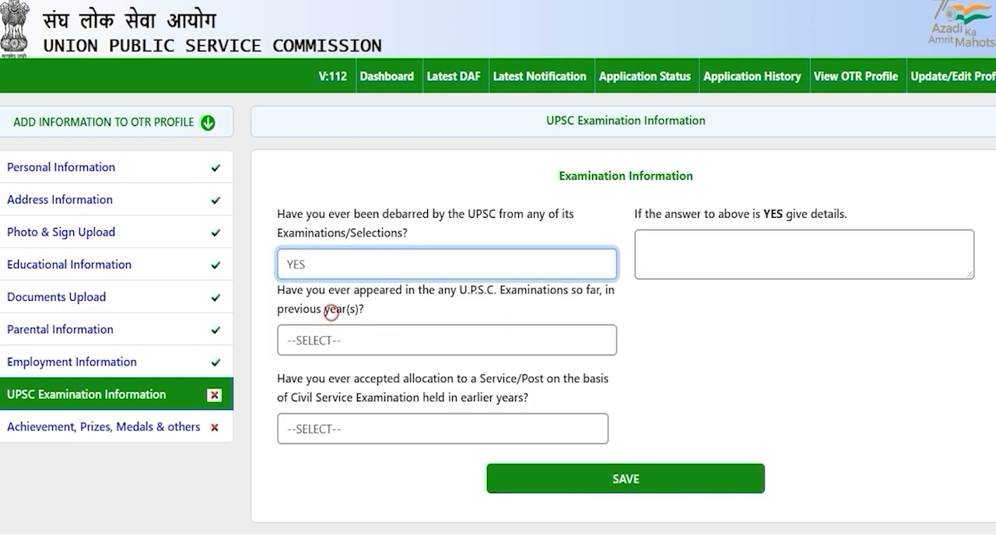
left_click(375, 266)
left_click(301, 337)
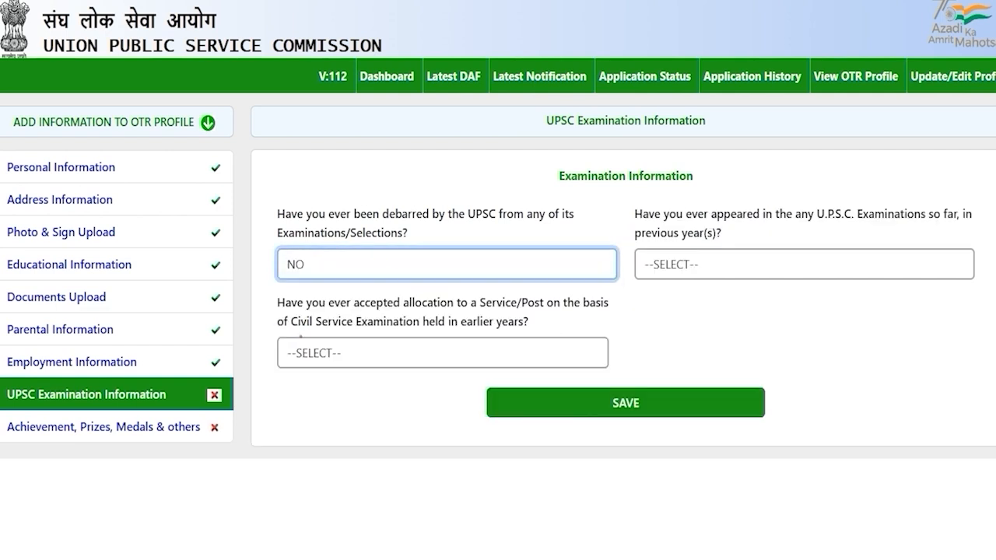
left_click(690, 315)
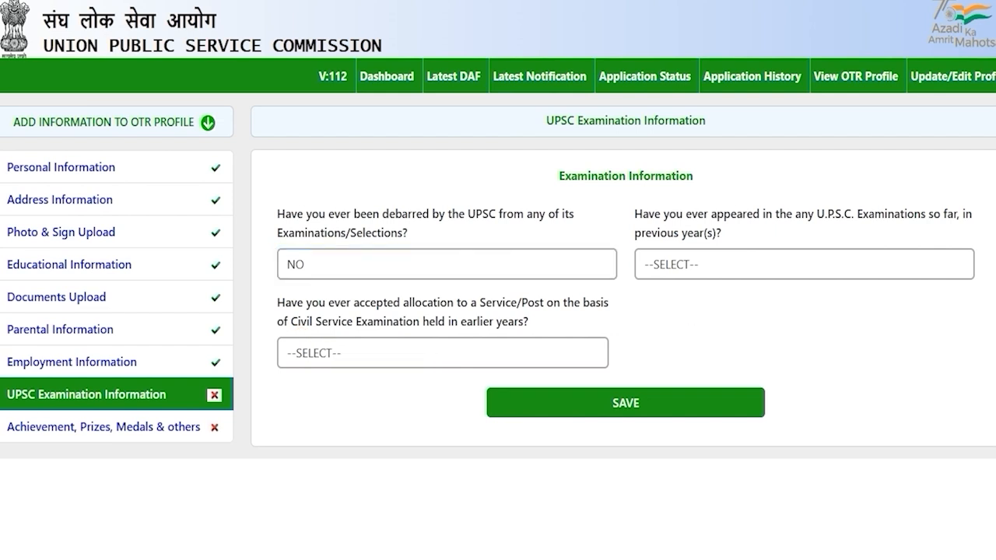
left_click_drag(684, 213, 716, 214)
left_click(708, 266)
left_click(685, 311)
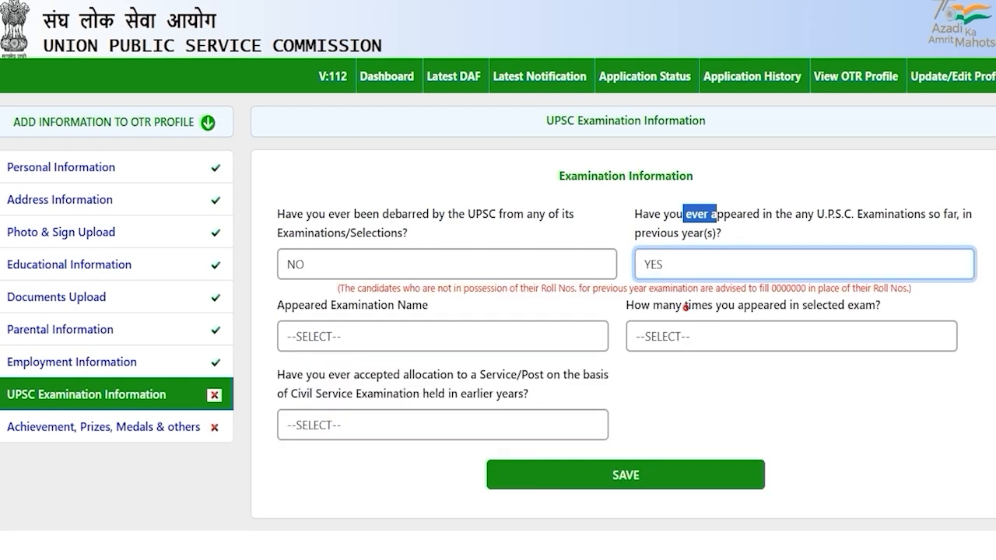
left_click(689, 264)
left_click(653, 339)
key("Tab")
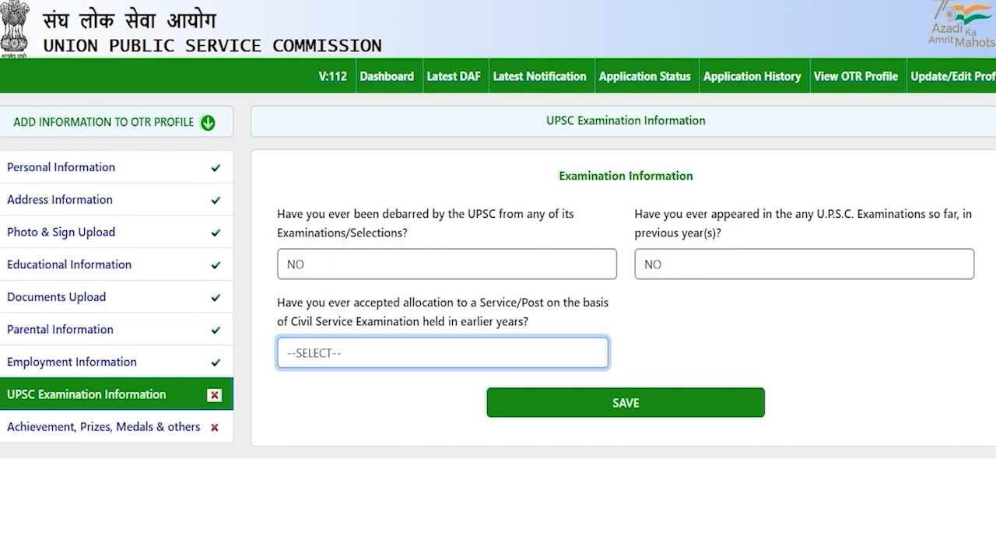
Step: Answer NO to accepted service allocation and save the UPSC Examination Information
left_click_drag(310, 321, 398, 321)
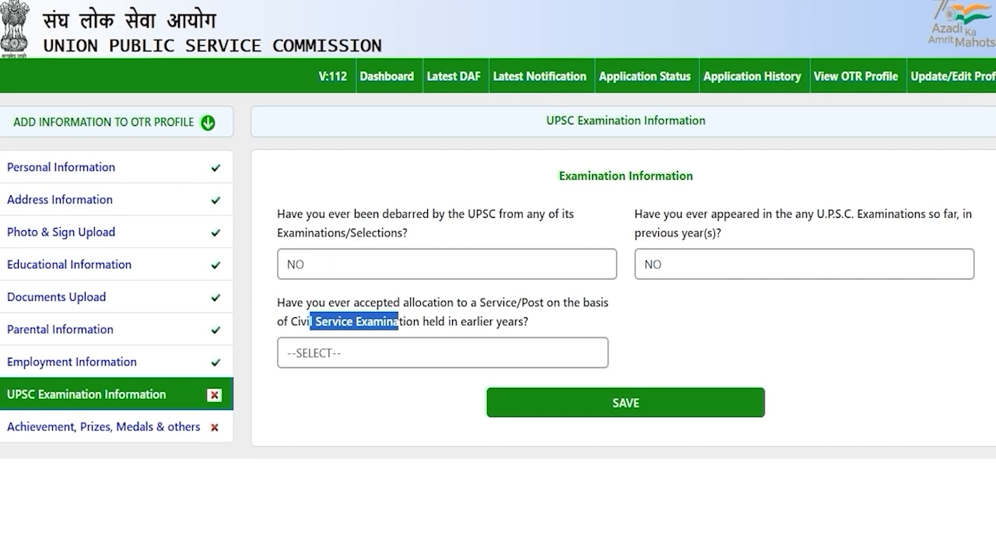
left_click(378, 353)
left_click(347, 400)
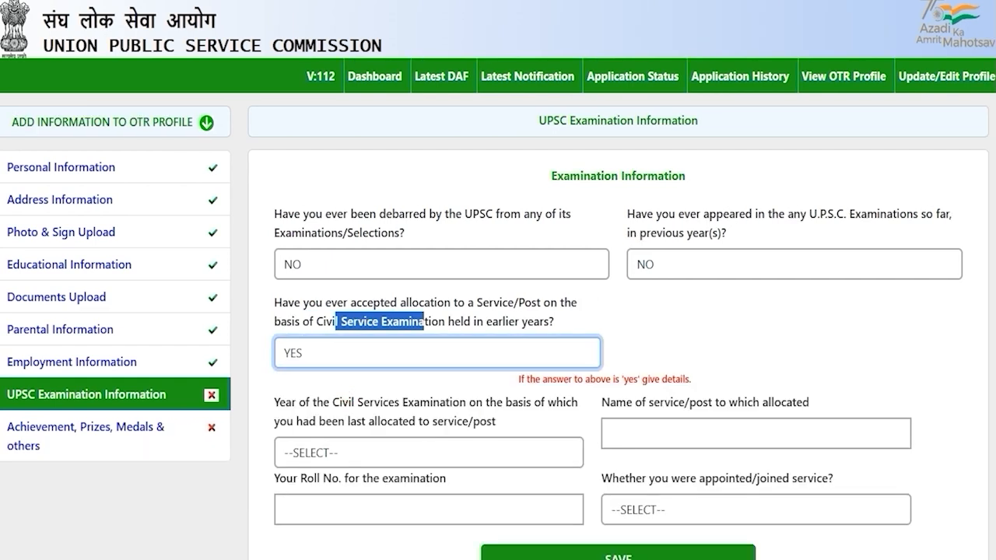
left_click(402, 352)
left_click(334, 424)
left_click(334, 417)
left_click(388, 410)
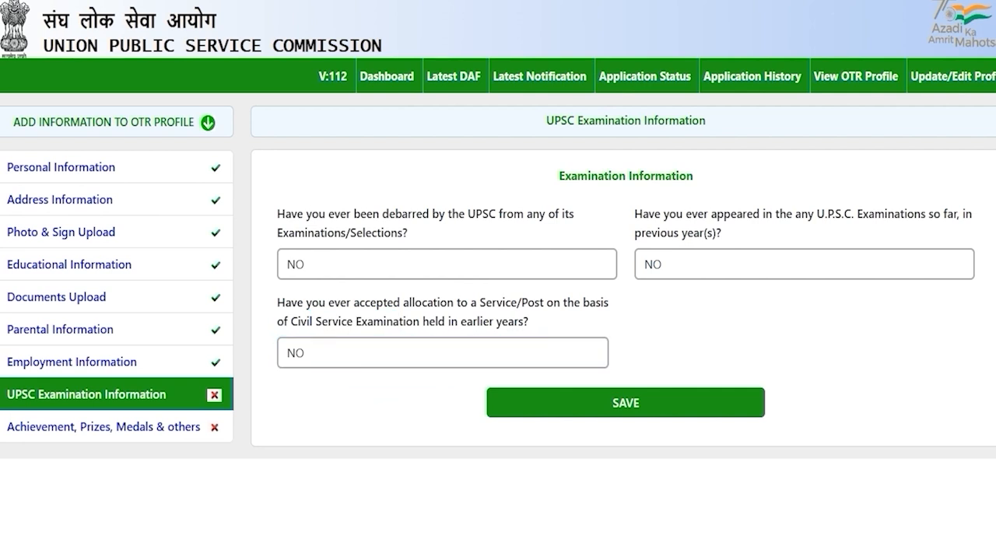
left_click(630, 404)
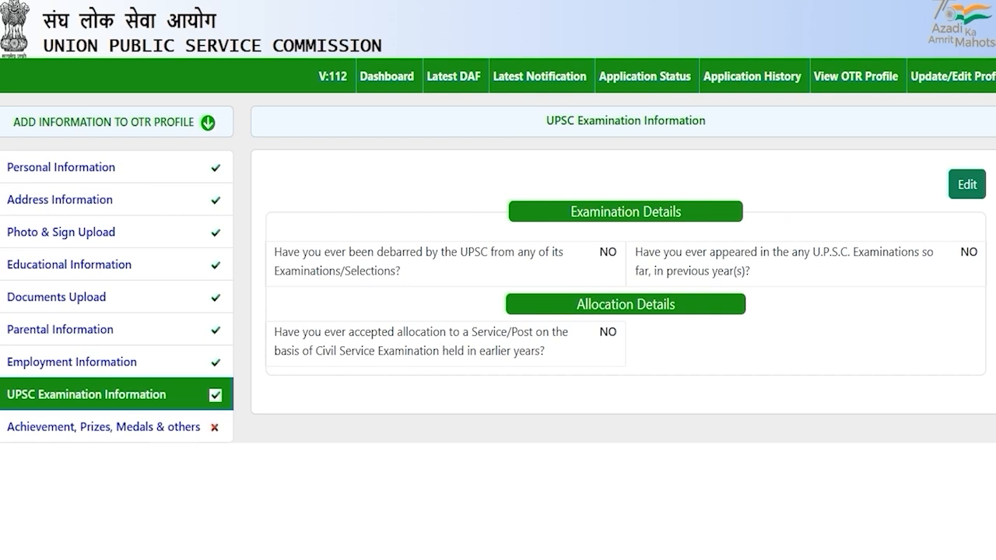
left_click(149, 429)
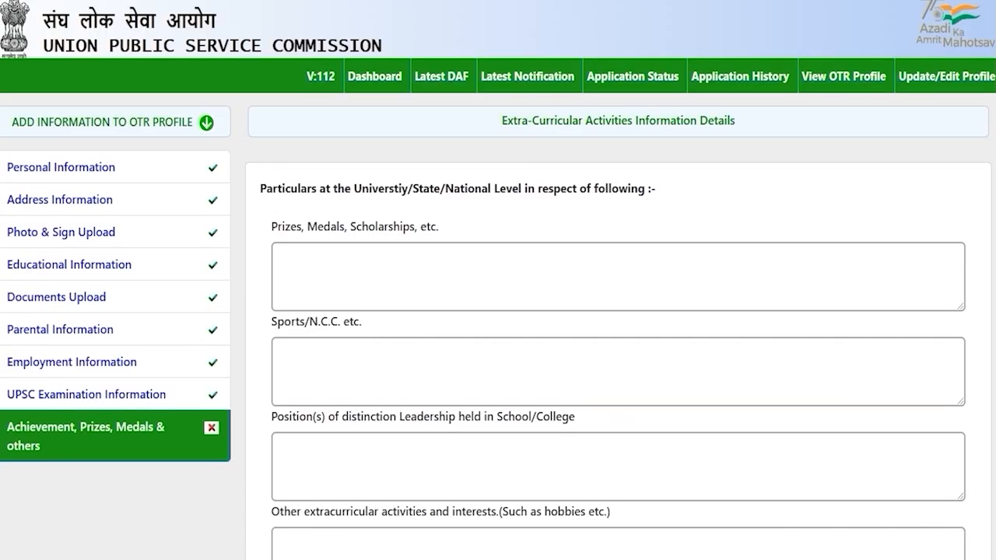
left_click_drag(367, 188, 560, 188)
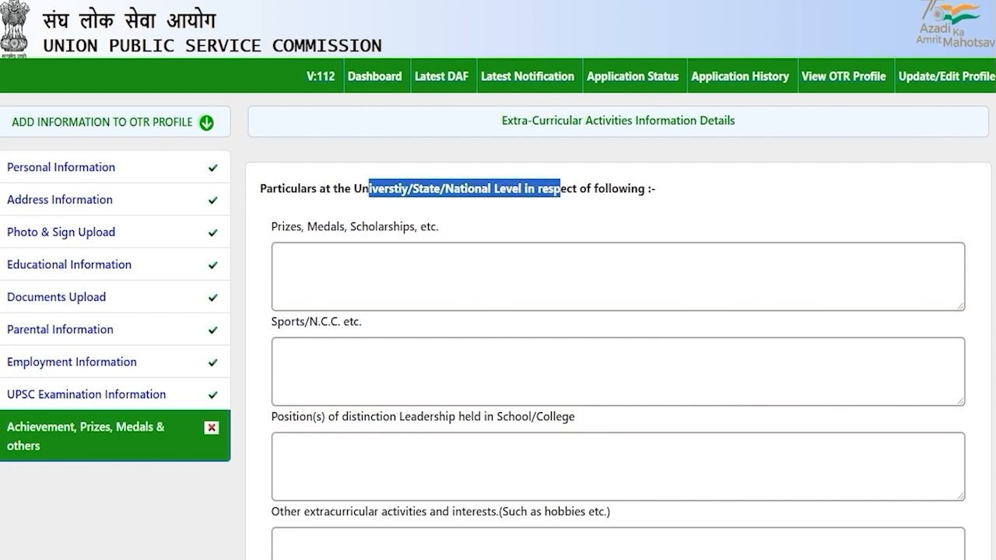
left_click(352, 255)
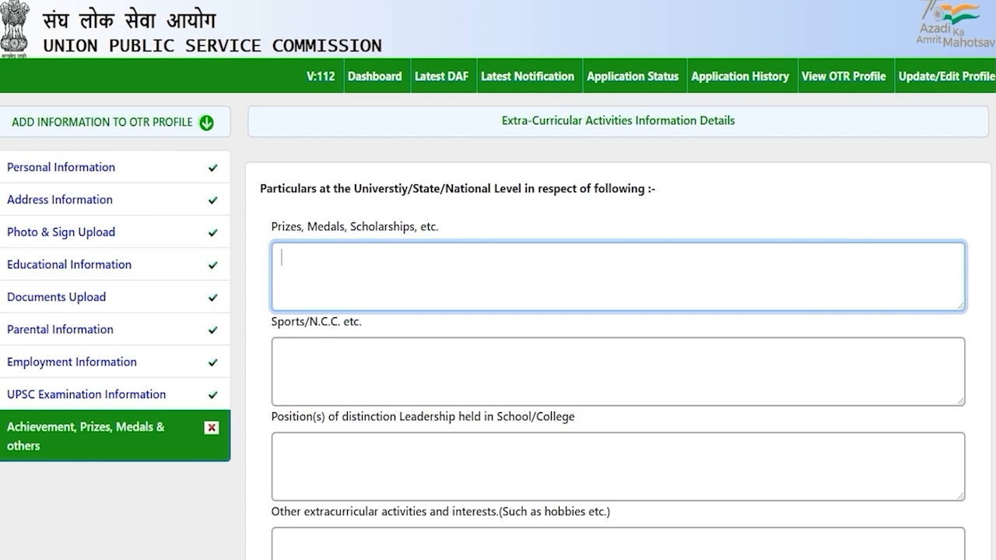
left_click(324, 360)
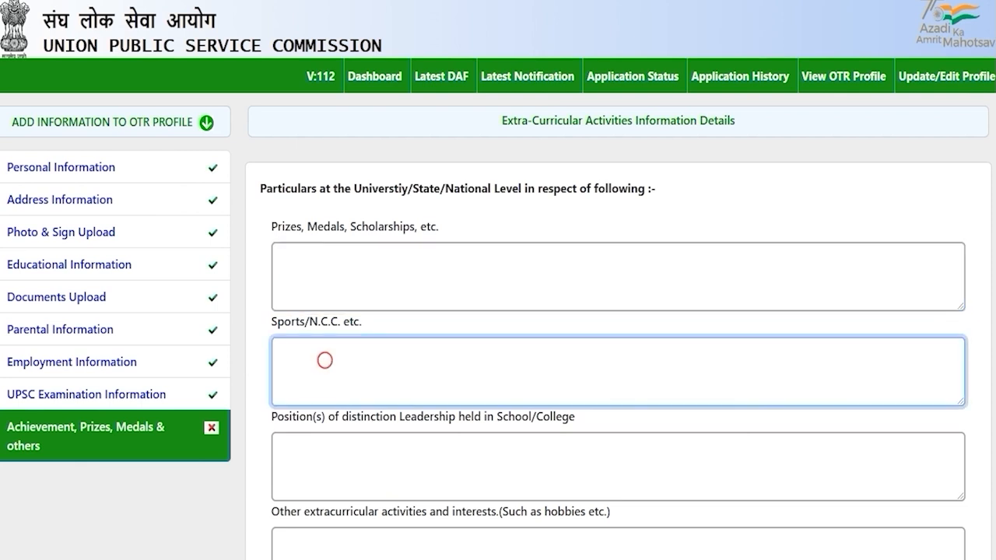
scroll(498, 311, "down", 2)
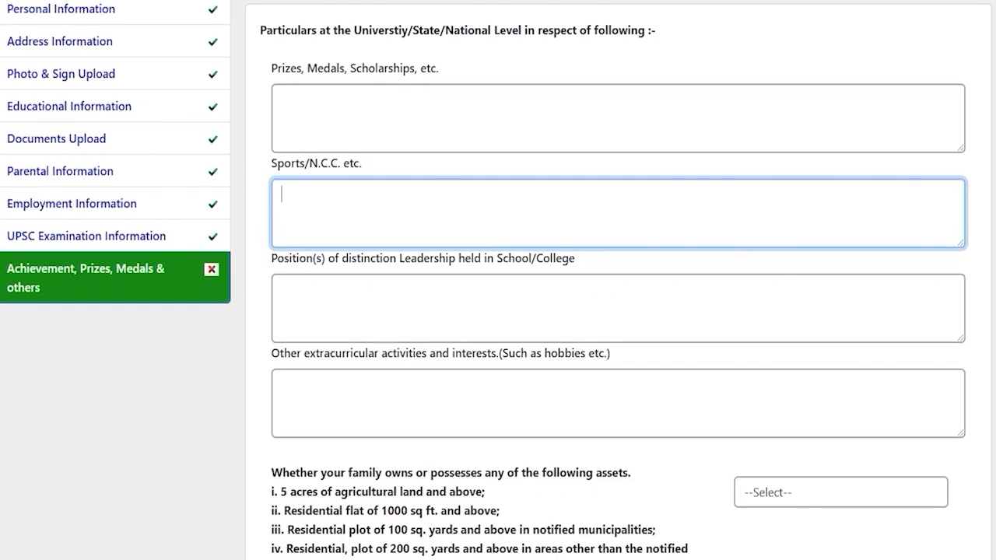
left_click_drag(290, 258, 473, 258)
left_click_drag(514, 259, 536, 258)
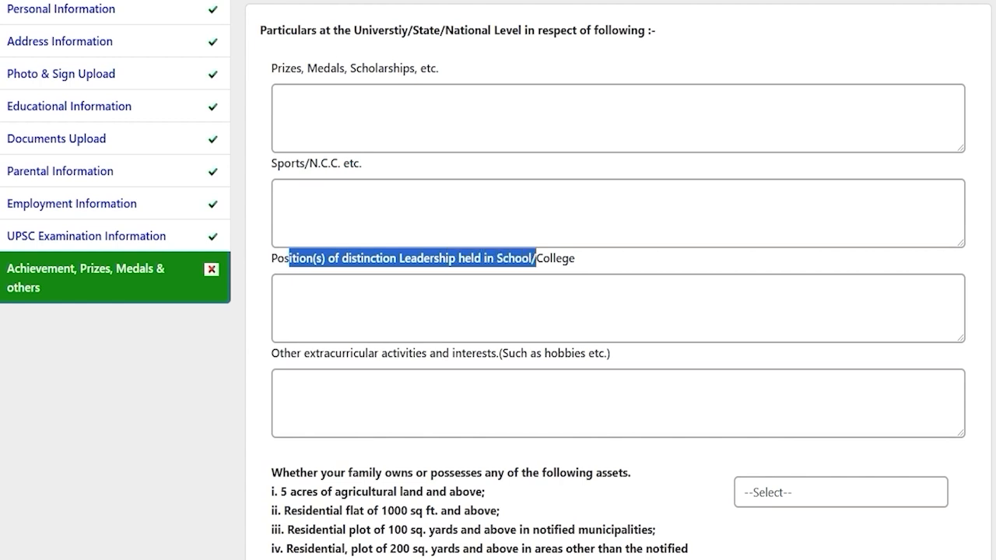
left_click(451, 320)
scroll(451, 320, "down", 2)
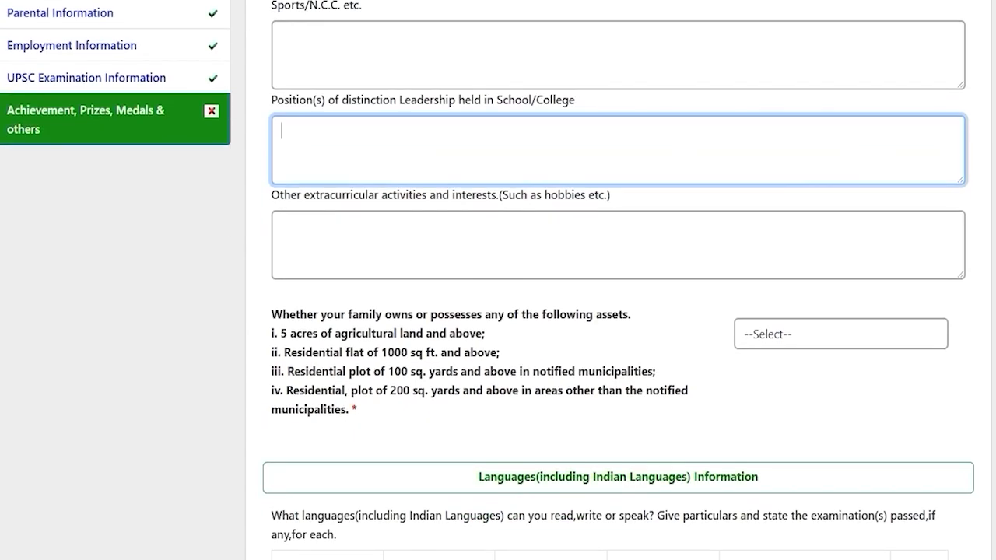
left_click_drag(610, 195, 315, 195)
left_click(442, 247)
scroll(443, 246, "down", 2)
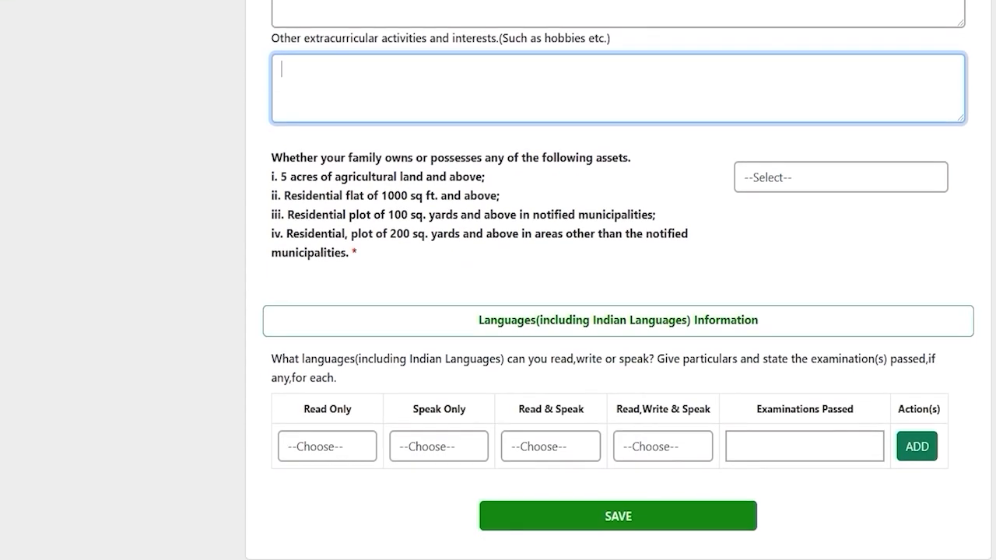
scroll(498, 280, "up", 1)
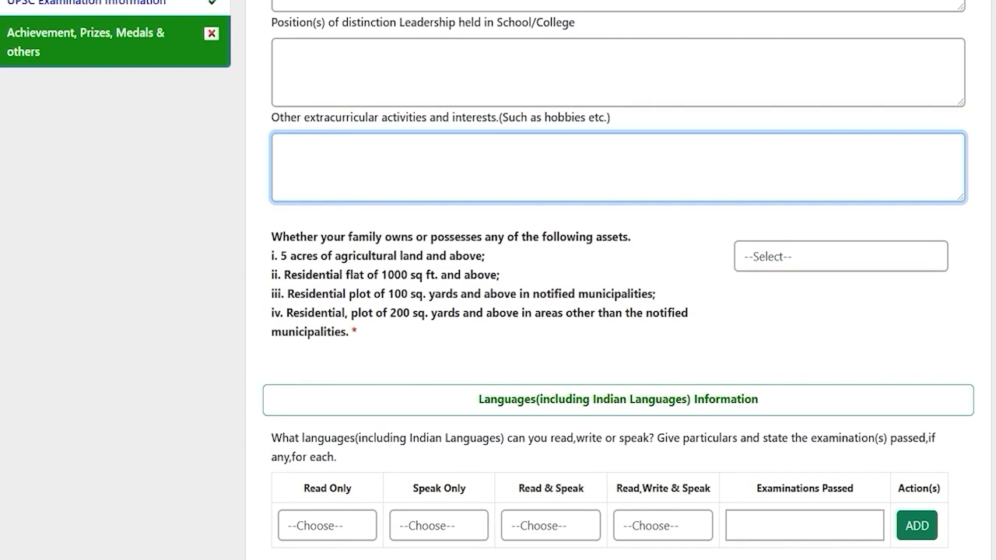
scroll(498, 280, "up", 3)
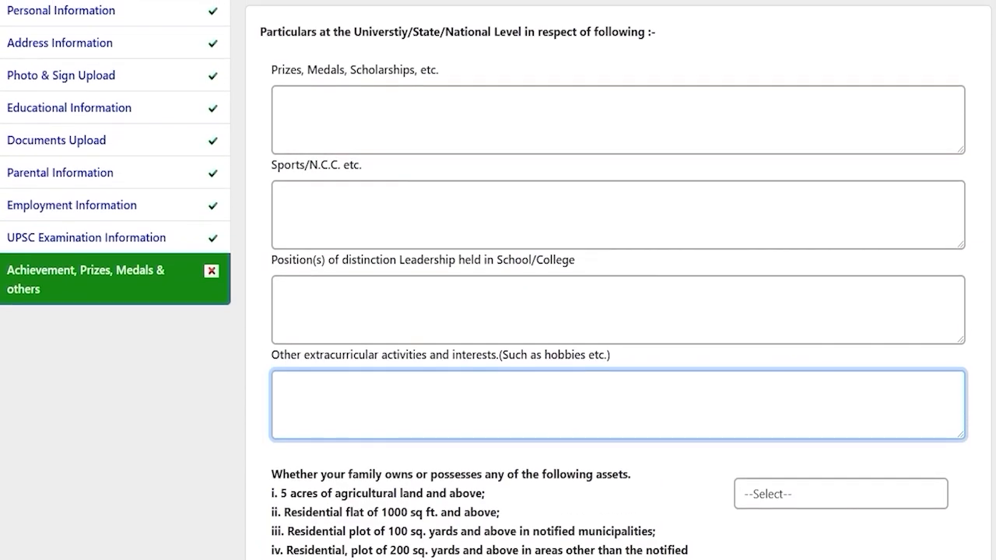
scroll(498, 280, "up", 1)
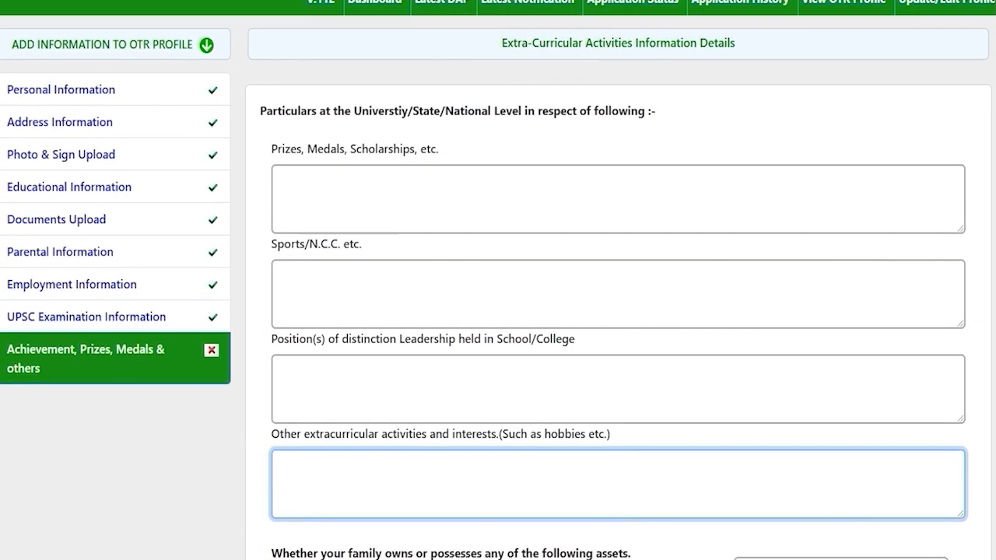
key("Tab")
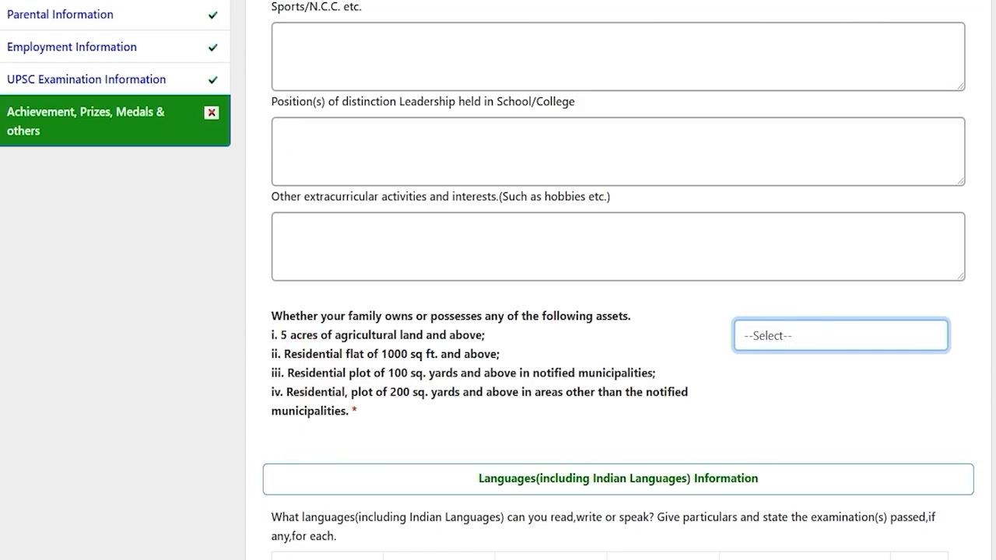
left_click_drag(302, 335, 409, 334)
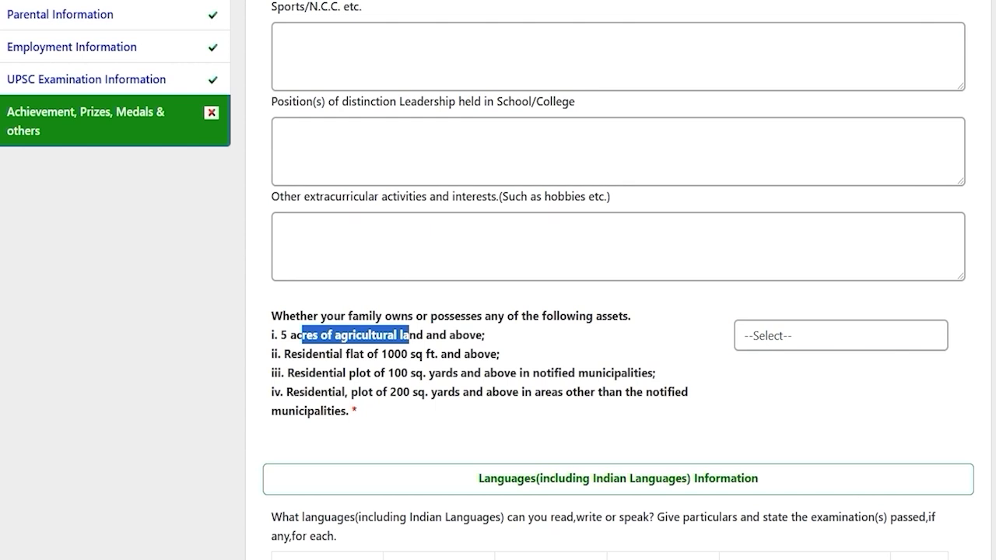
left_click_drag(318, 354, 447, 354)
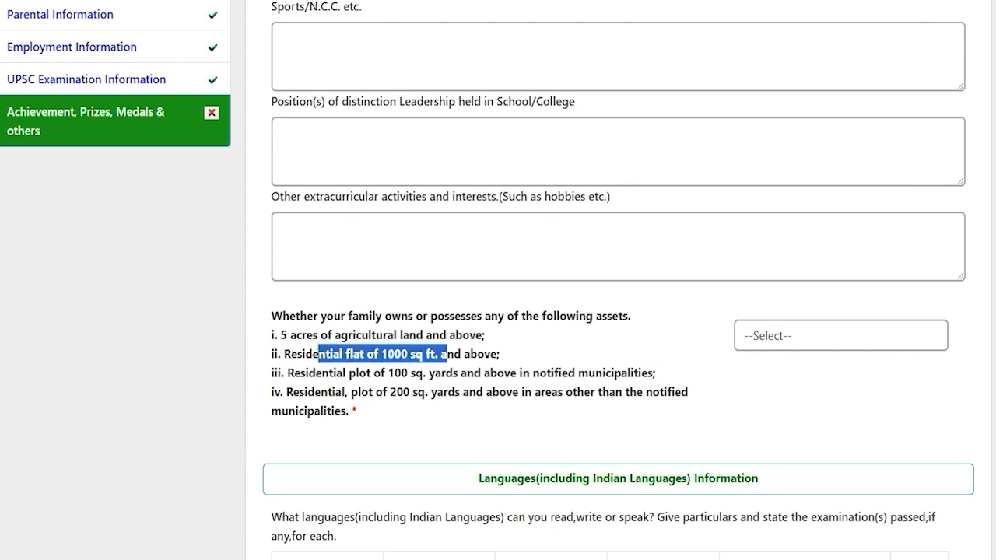
left_click_drag(328, 373, 497, 372)
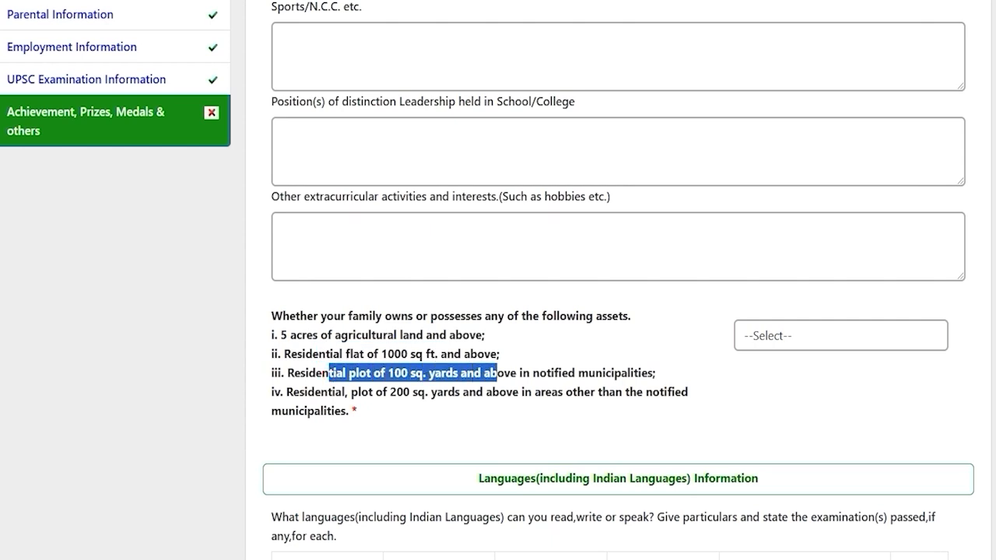
left_click_drag(314, 391, 512, 391)
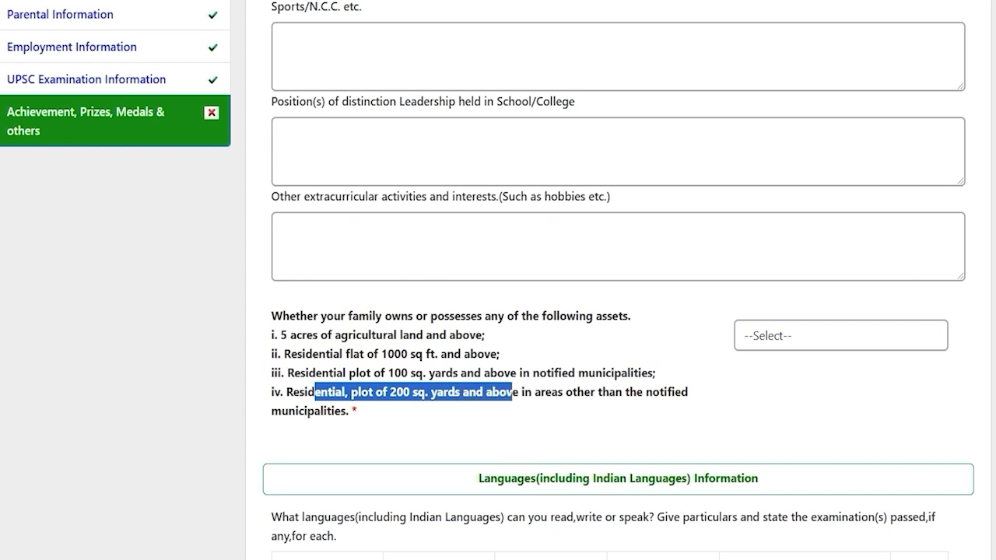
left_click(765, 335)
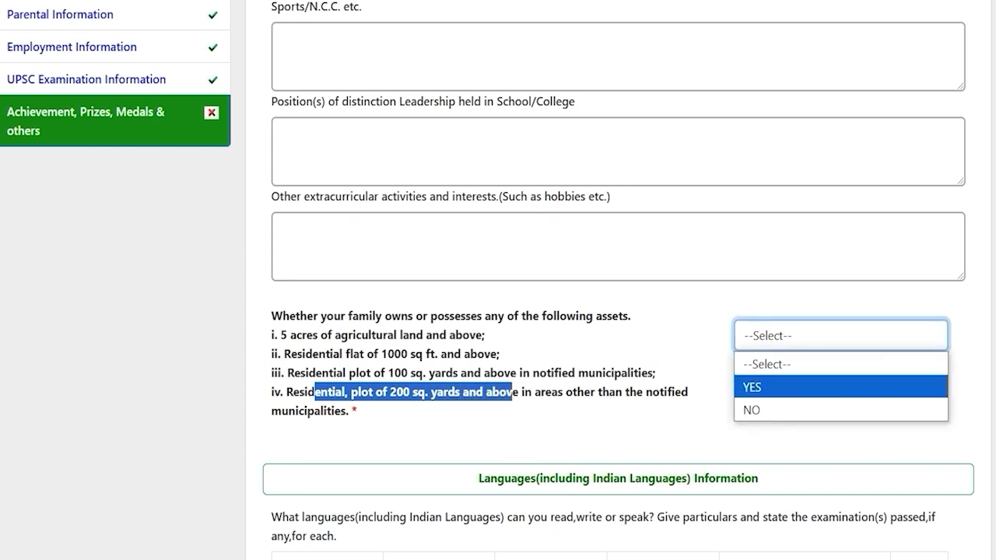
Step: Answer NO to the family assets question and choose Hindi as the Read Only language
left_click(763, 408)
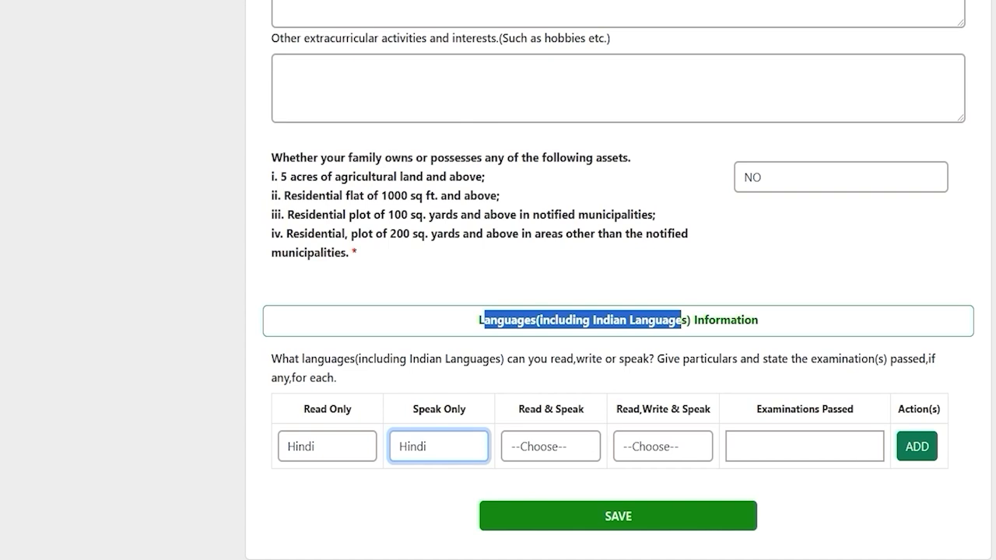
left_click(535, 320)
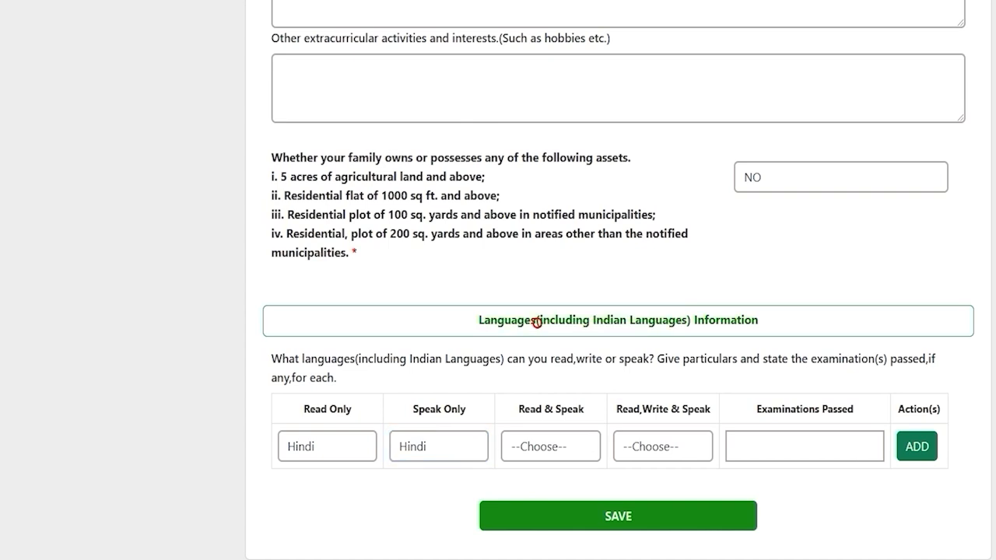
left_click_drag(481, 320, 757, 320)
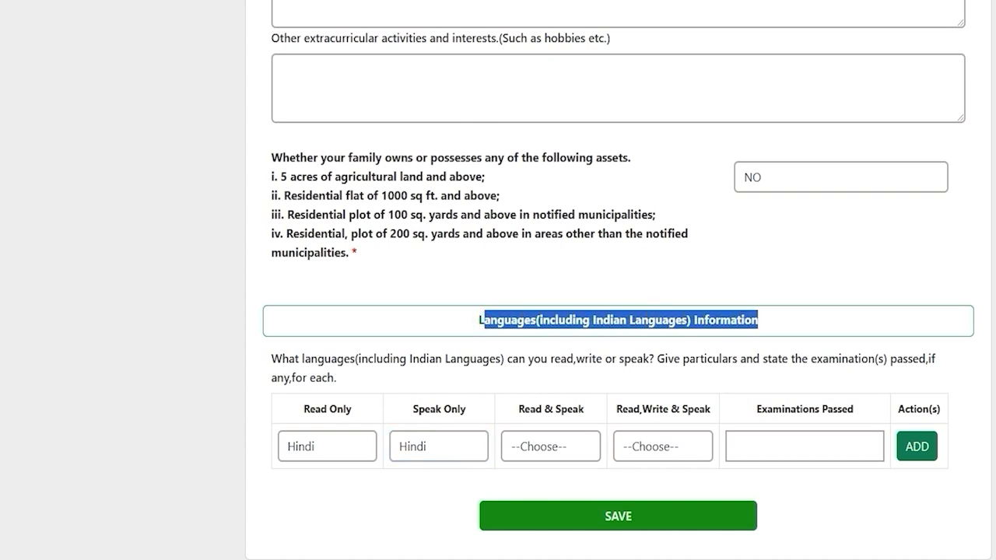
left_click(349, 438)
left_click(349, 438)
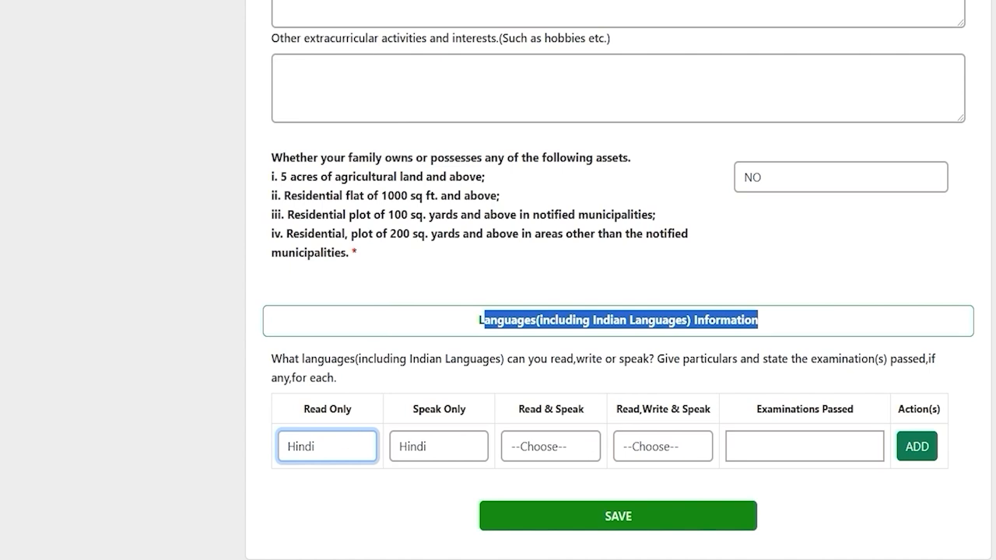
Step: Set Hindi for Read & Speak and Read, Write & Speak, add the 12th-passed row, and save
left_click(553, 447)
left_click(656, 447)
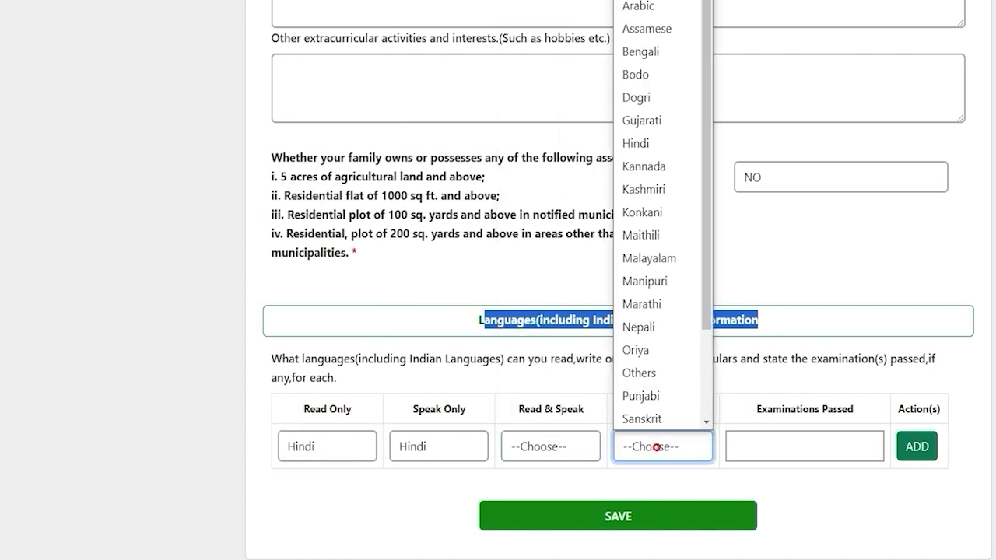
left_click(784, 446)
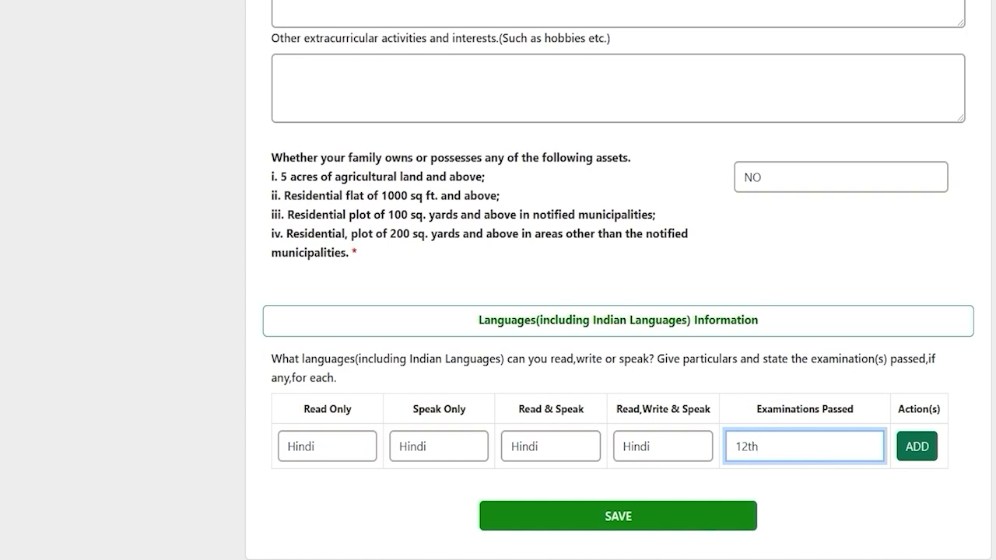
left_click(916, 446)
left_click(316, 492)
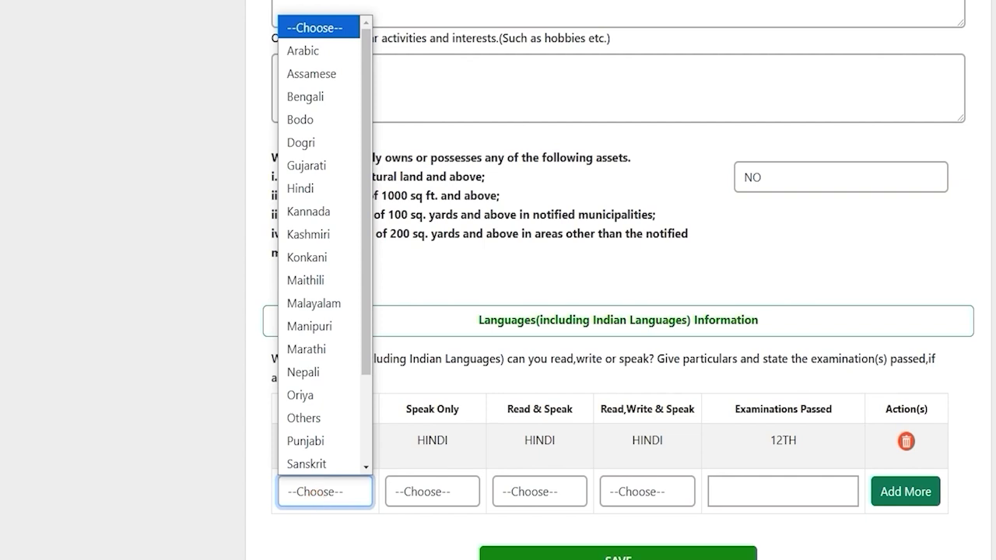
left_click(850, 543)
left_click(850, 543)
scroll(850, 543, "down", 1)
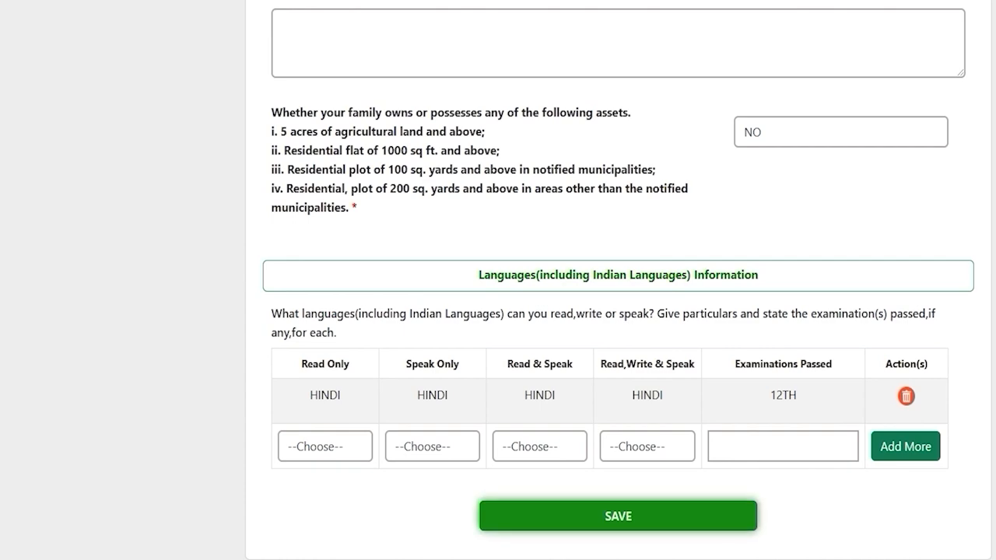
left_click(619, 516)
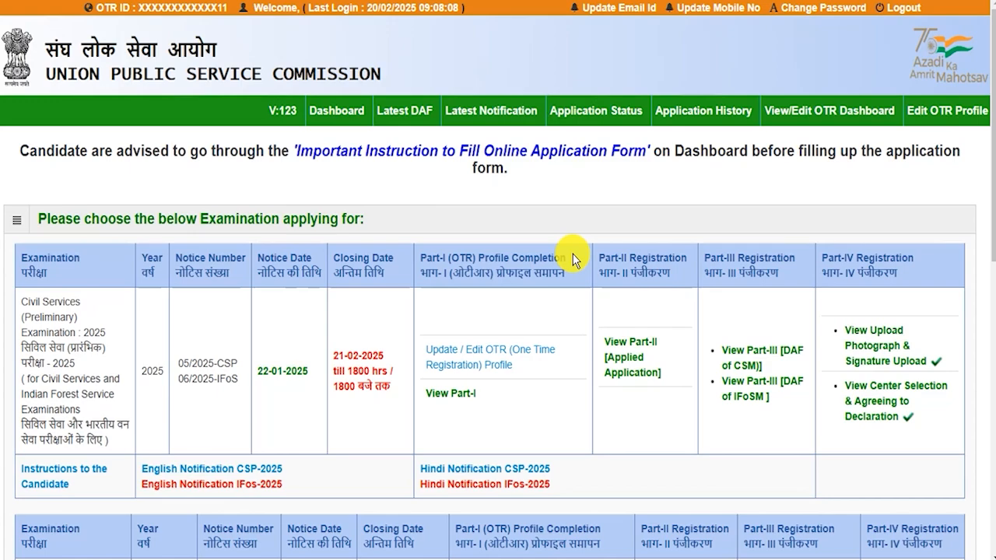
Step: Find Combined Medical Services Examination 2025 in the exam list and open its PART I link
scroll(557, 313, "down", 6)
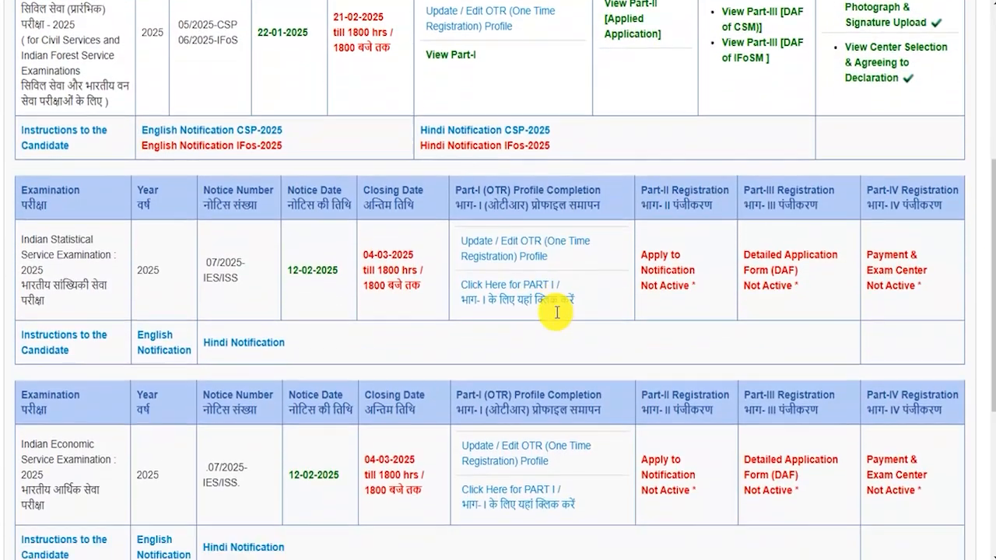
scroll(557, 313, "down", 3)
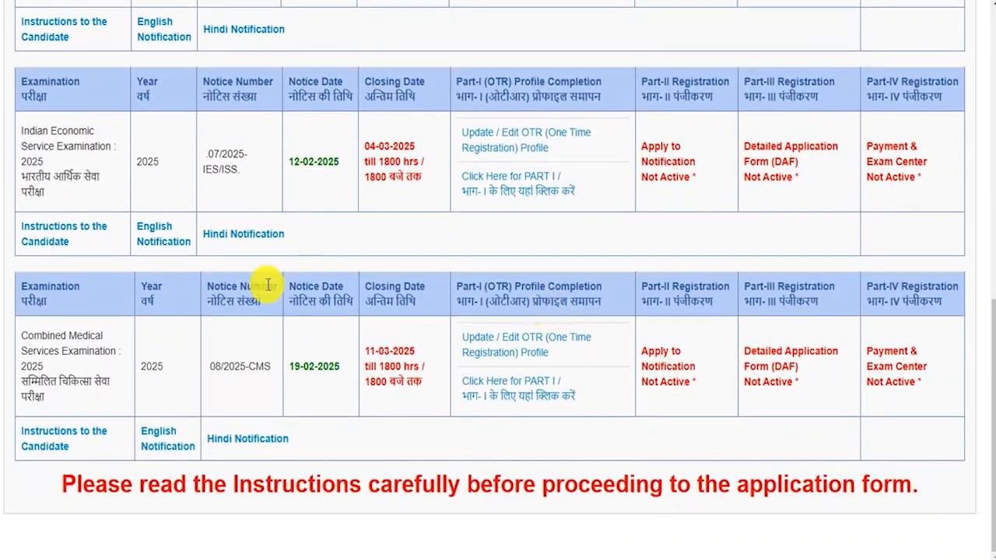
left_click_drag(20, 336, 59, 360)
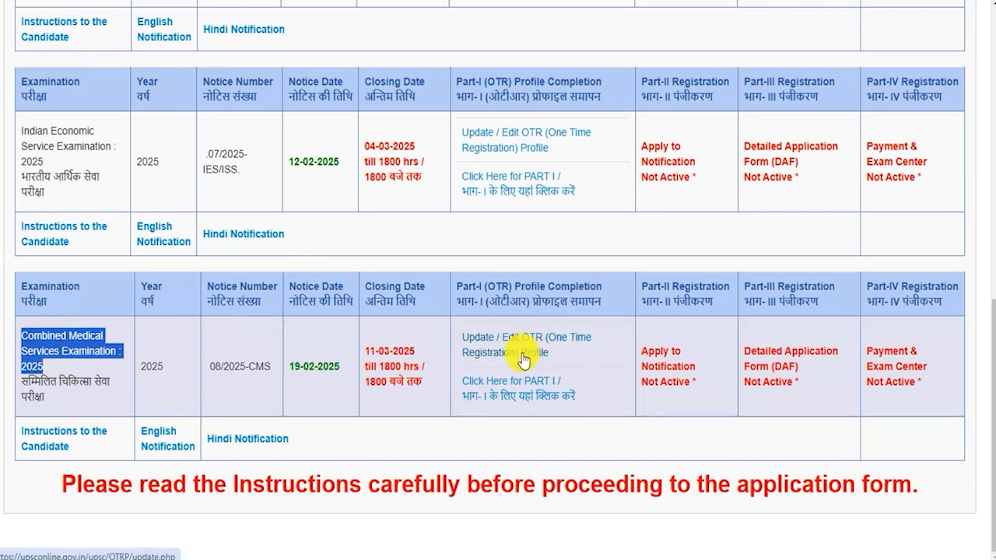
left_click(532, 402)
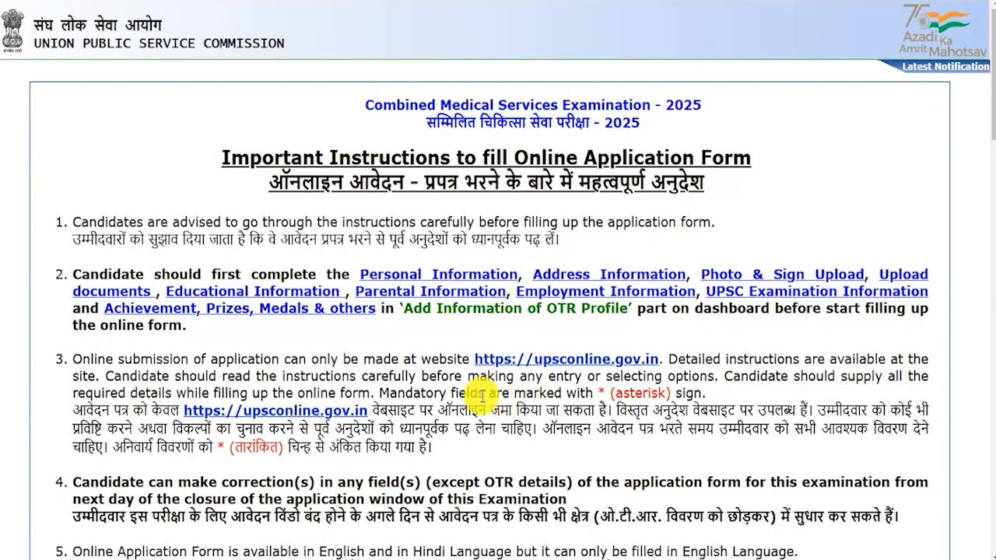
Step: Read through the CMS 2025 instructions, confirm Yes, and dismiss the reminder alert
left_click_drag(434, 410, 484, 412)
scroll(483, 412, "down", 10)
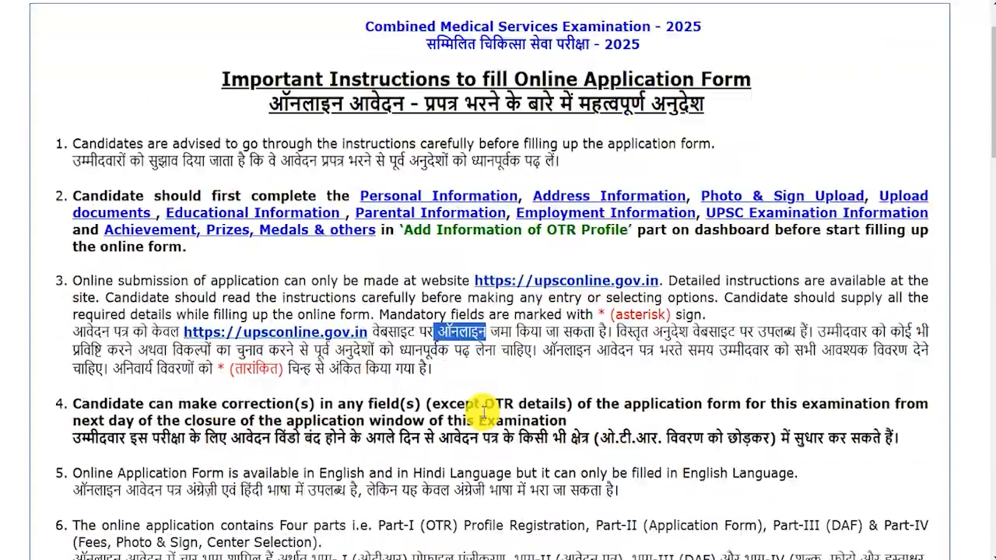
scroll(483, 413, "down", 15)
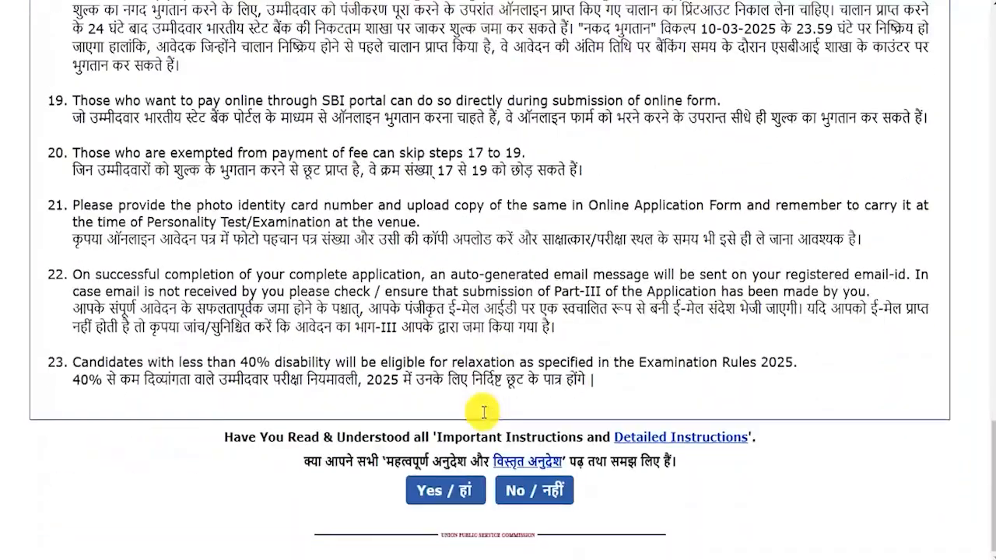
left_click(445, 495)
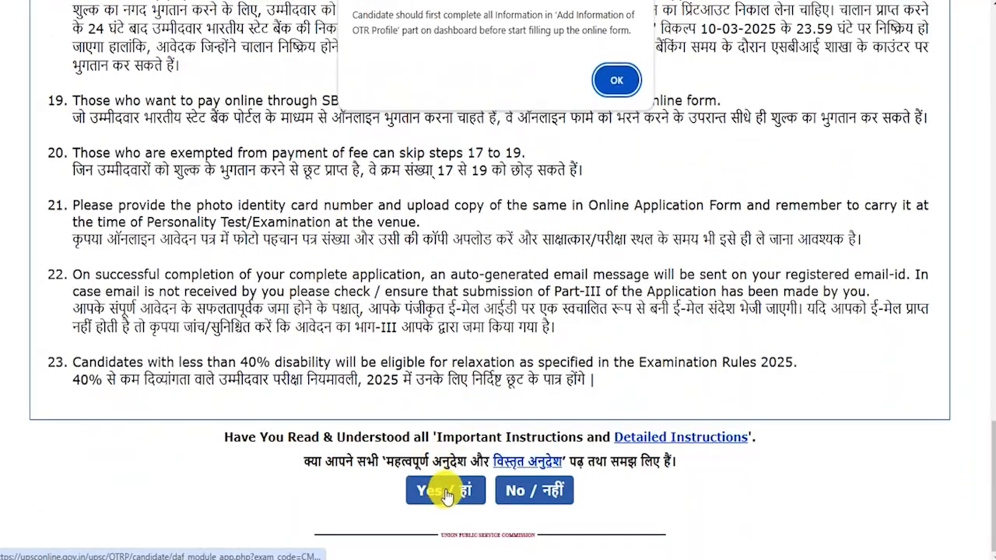
left_click(616, 80)
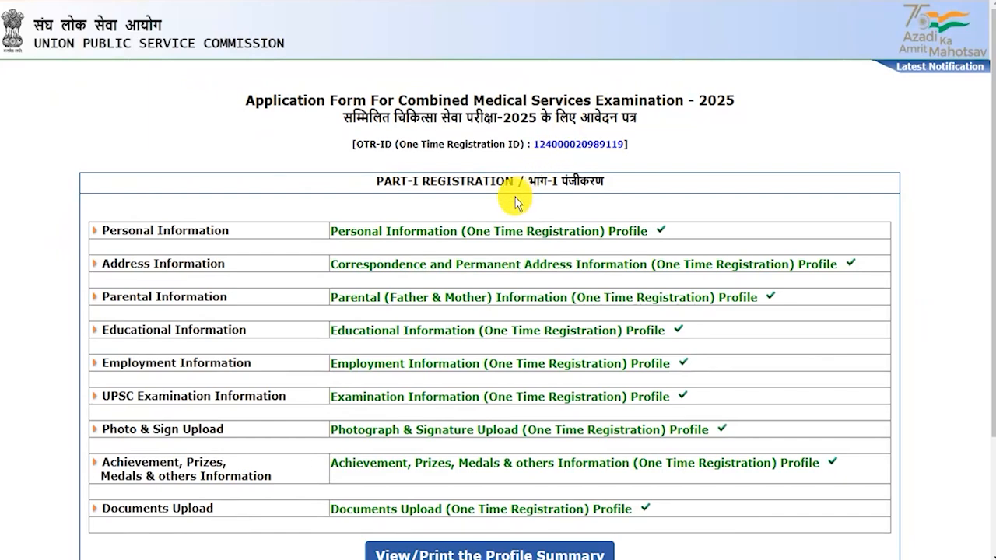
Step: Tick the declaration that all profile details are correct and choose I Agree
scroll(532, 333, "down", 2)
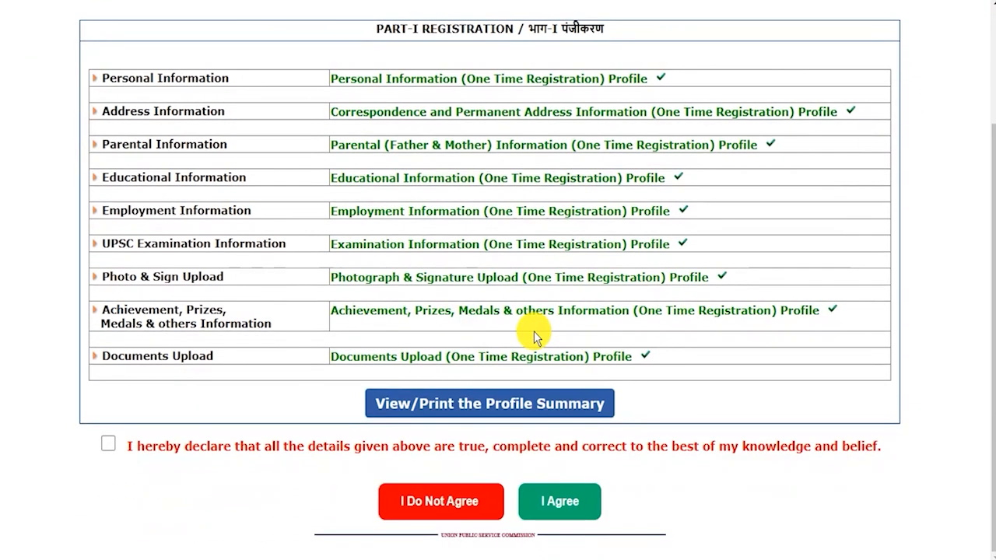
left_click(108, 443)
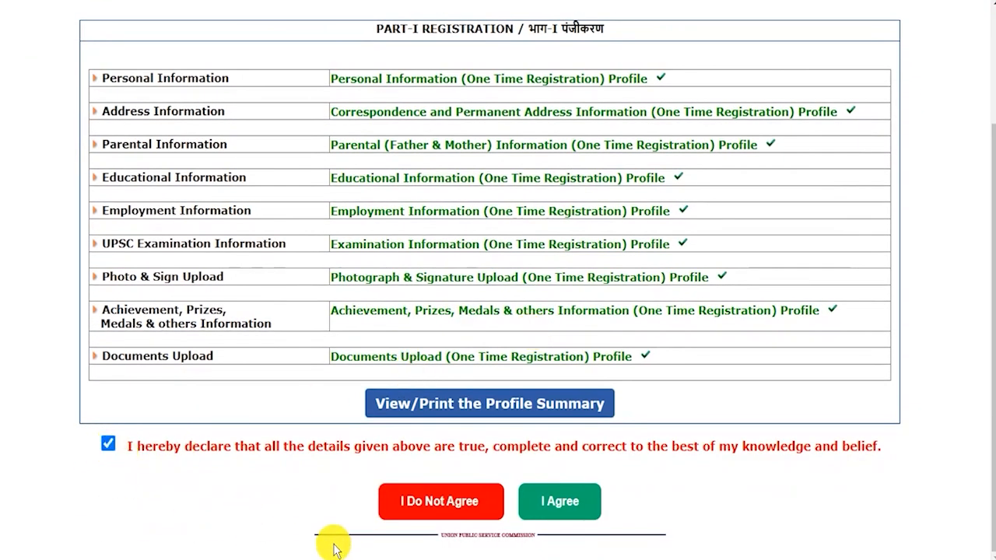
left_click(555, 507)
Step: Start Part-II registration for Combined Medical Services Examination 2025
scroll(555, 507, "down", 10)
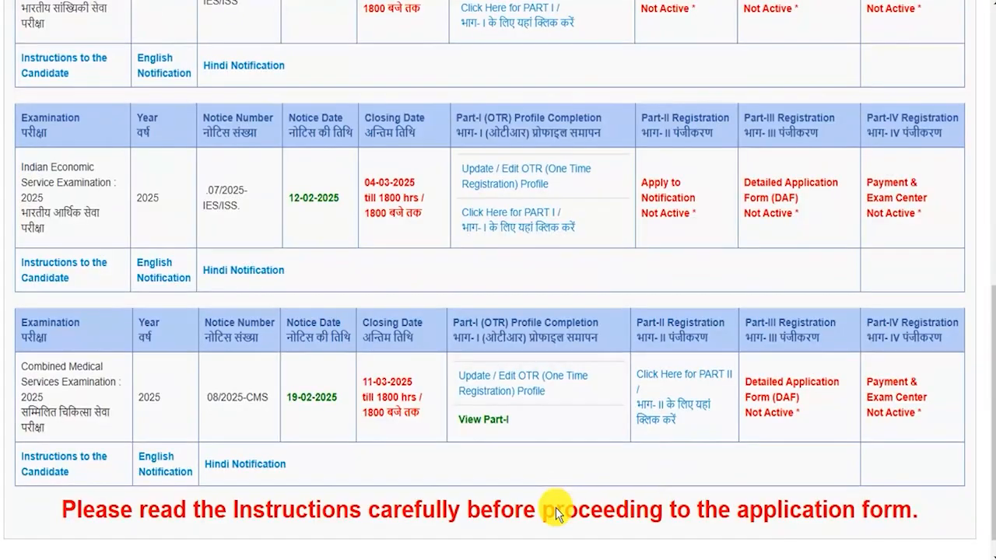
scroll(574, 427, "down", 1)
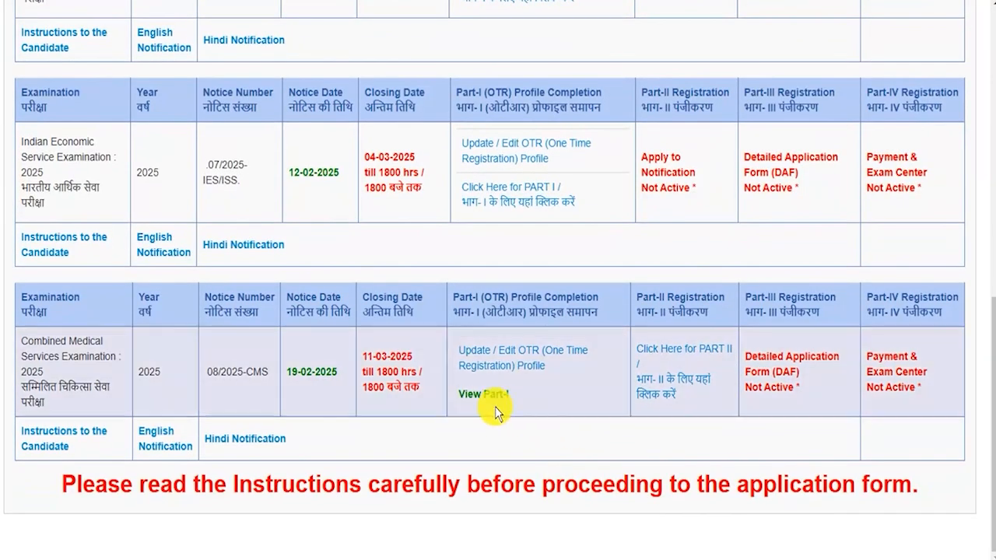
left_click_drag(23, 339, 62, 375)
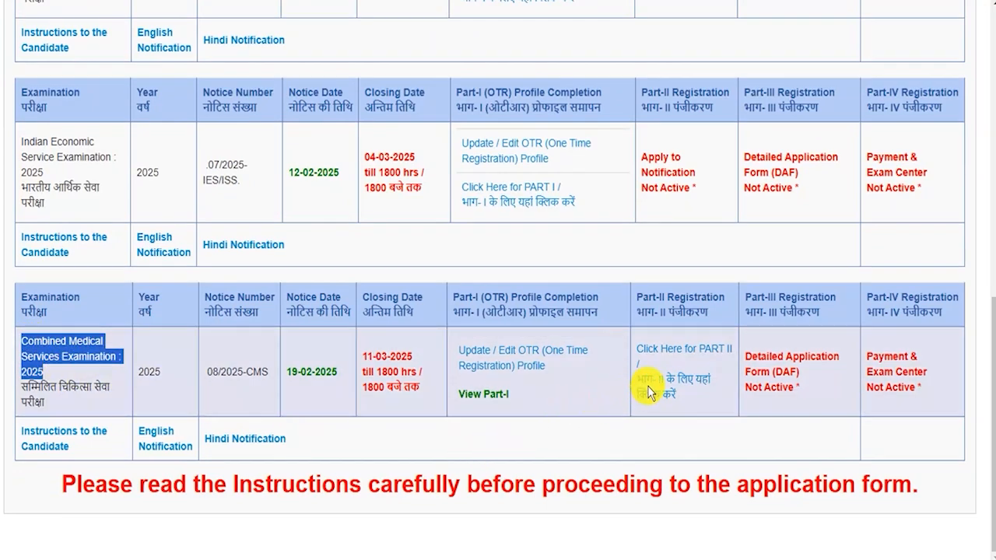
left_click(659, 399)
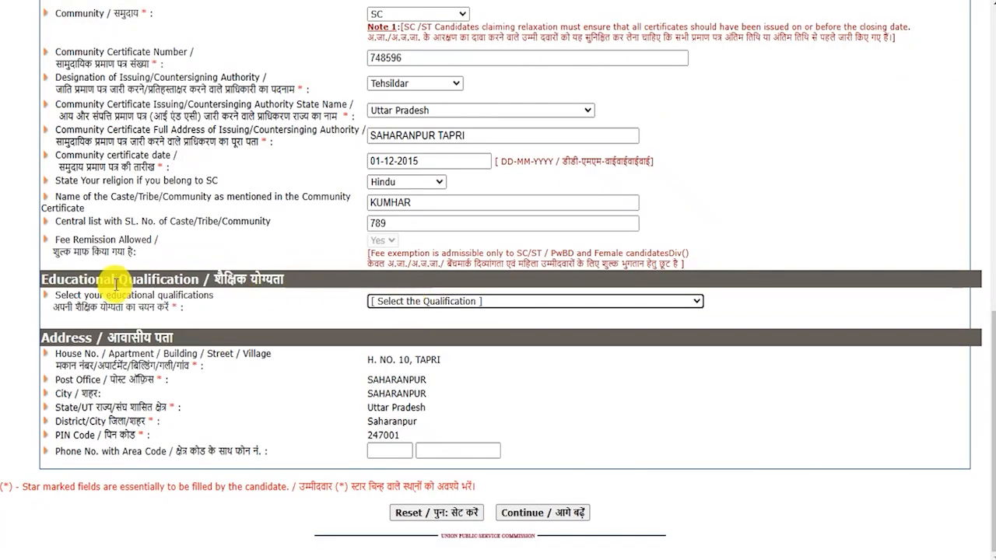
Step: Set qualification to 'Already passed the written and practical parts of the Final MBBS Exam' and continue
left_click_drag(63, 282, 250, 280)
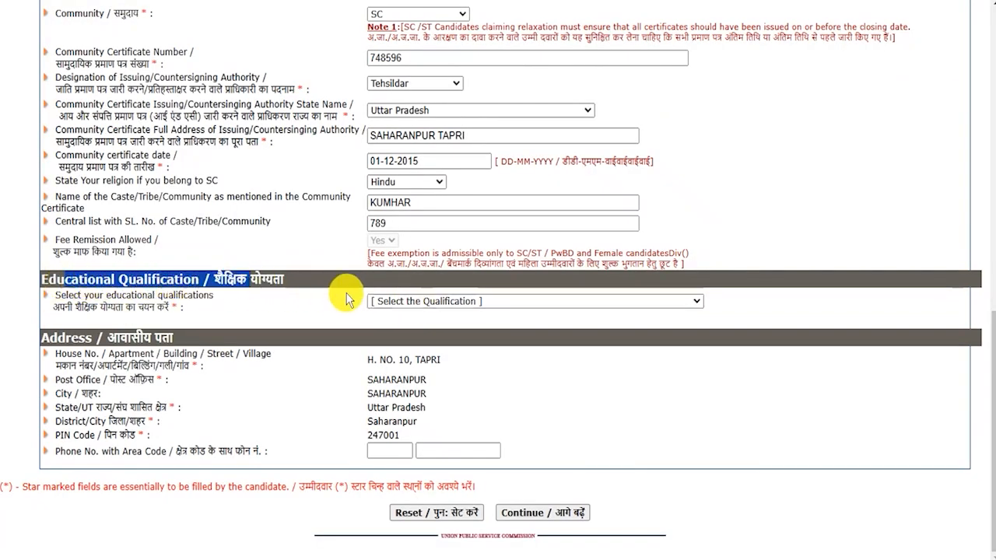
left_click(395, 304)
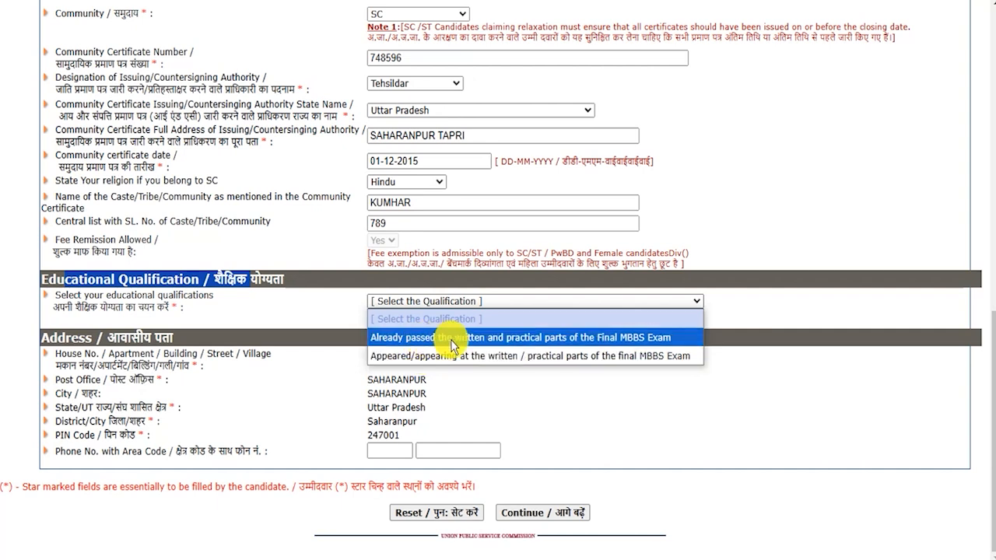
left_click(486, 338)
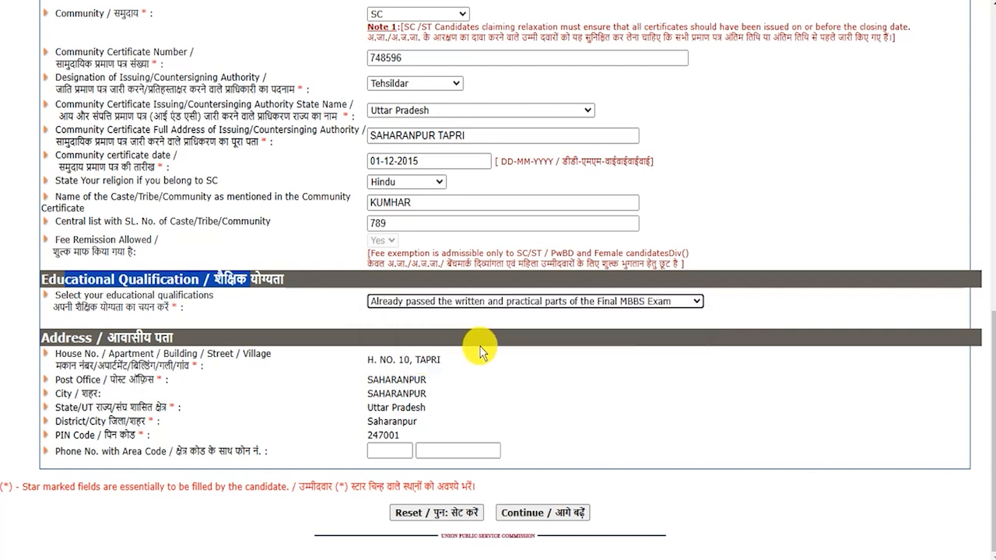
left_click(556, 514)
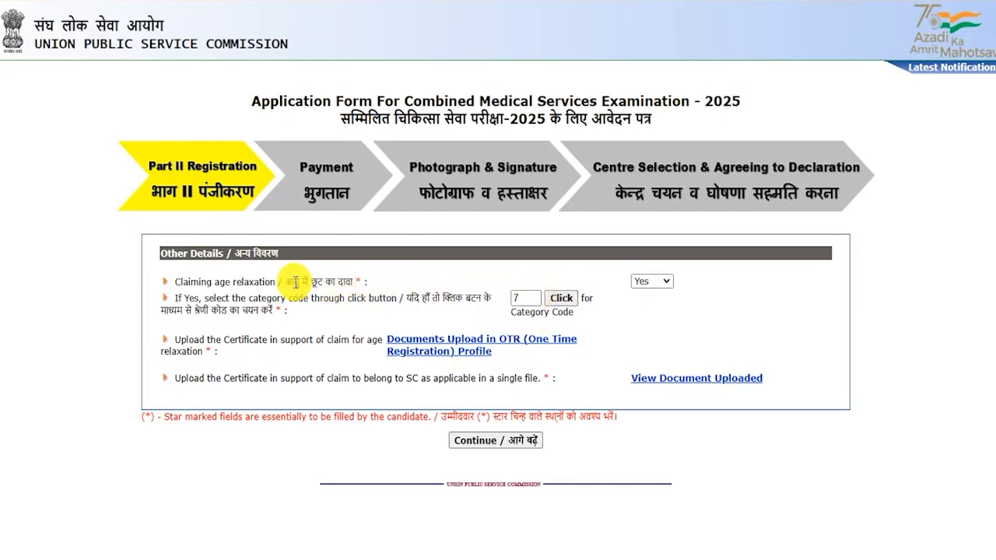
Step: Answer No to 'Claiming age relaxation' in Other Details and continue to the photo ID page
left_click_drag(206, 281, 284, 282)
left_click(650, 282)
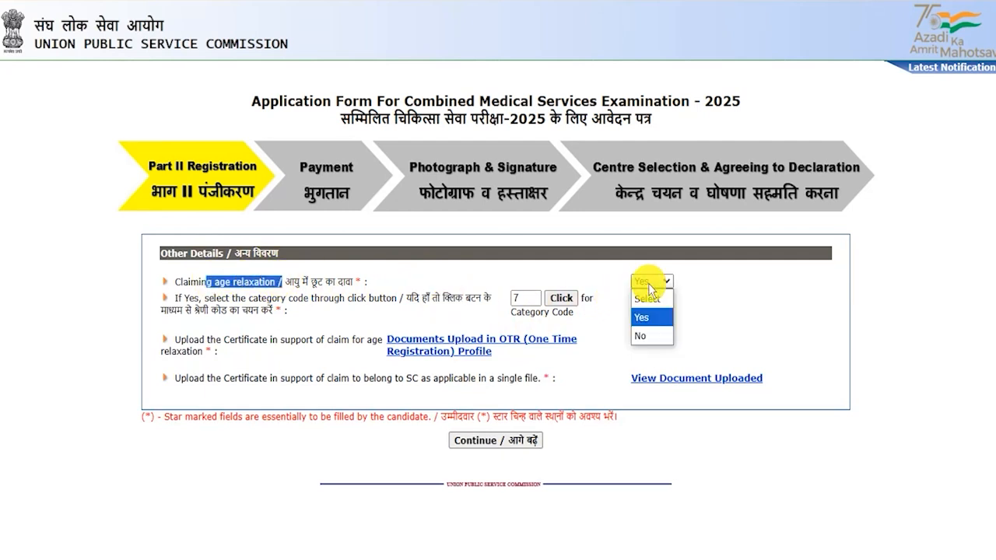
left_click(646, 317)
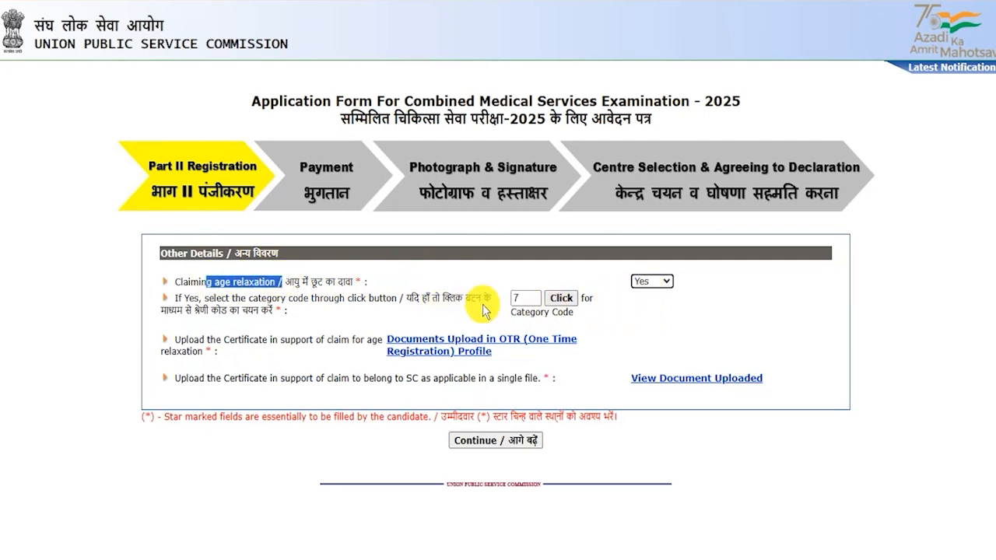
left_click(561, 302)
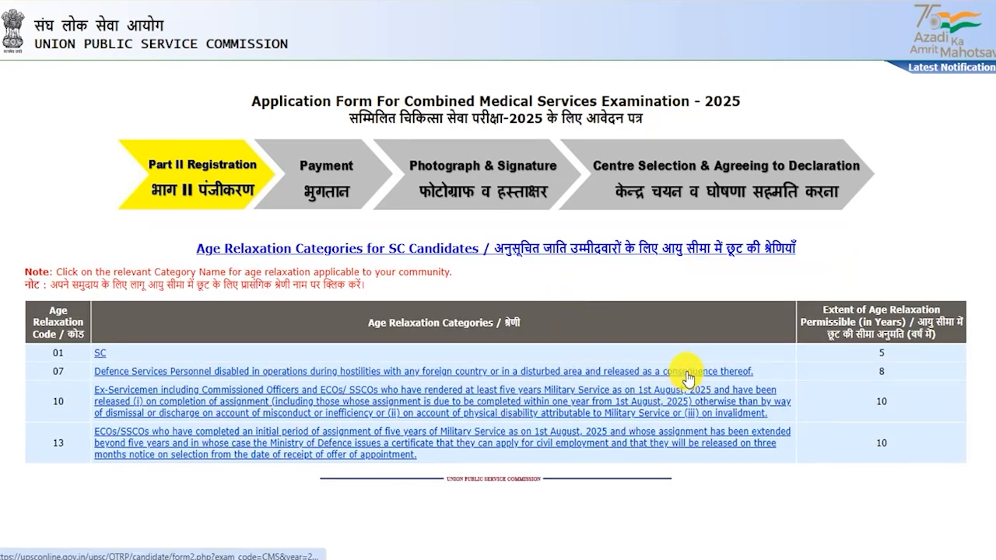
left_click(100, 353)
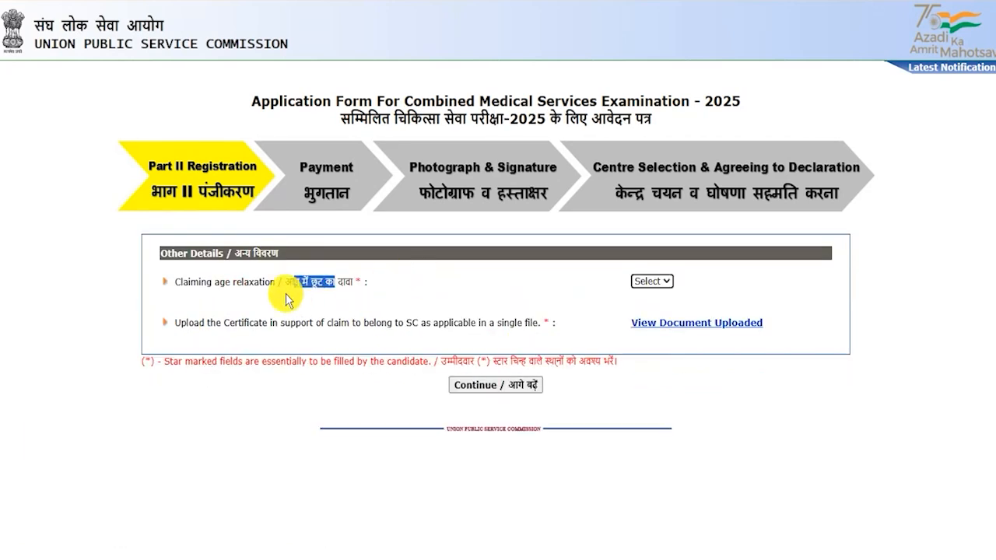
left_click(266, 280)
left_click_drag(249, 282, 345, 281)
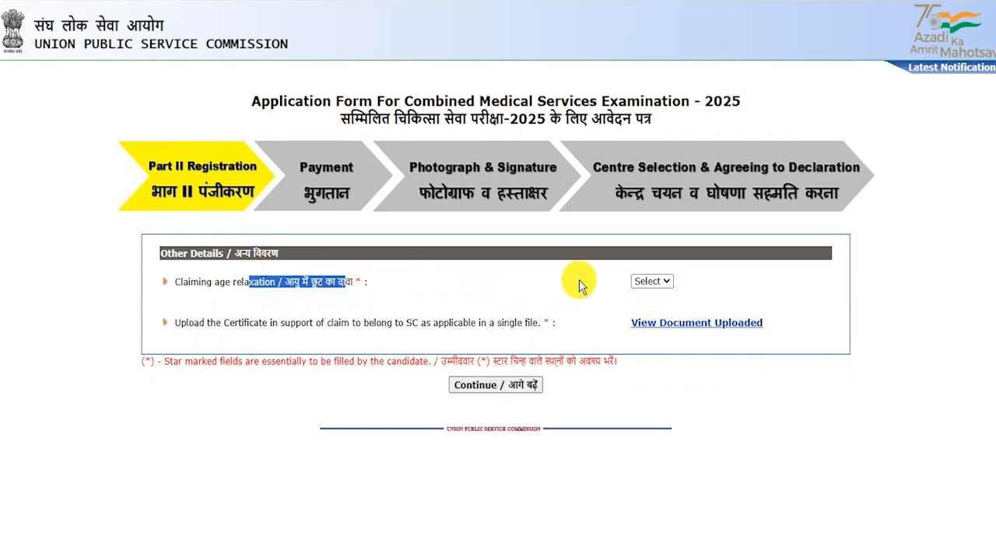
left_click(658, 283)
left_click(650, 336)
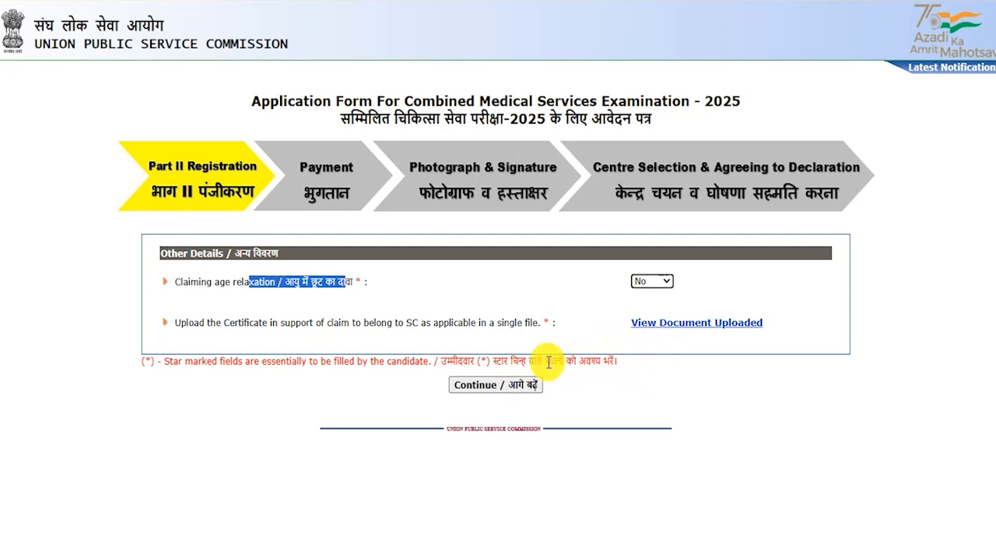
left_click(507, 386)
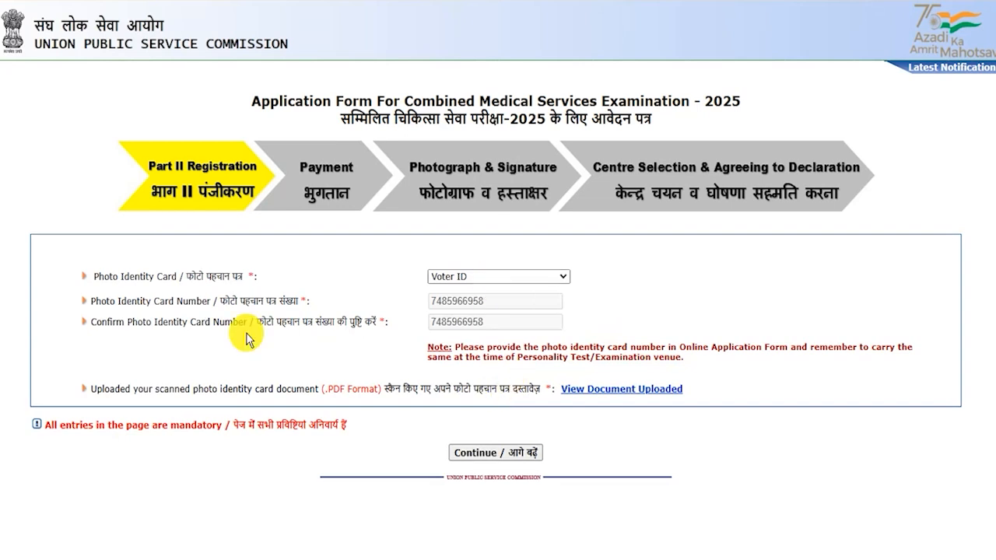
Step: Keep Voter ID as the photo identity card and submit it for verification
left_click(473, 279)
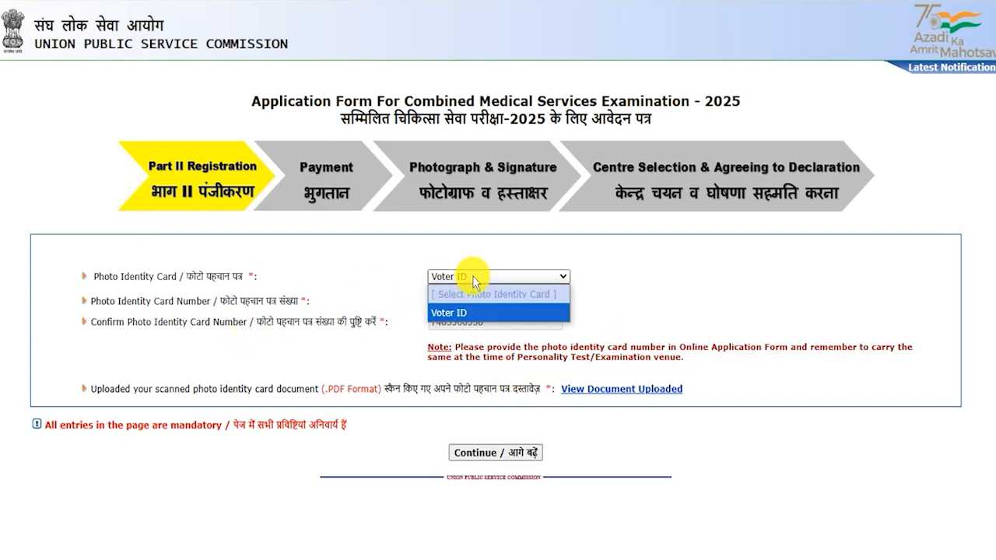
left_click(474, 278)
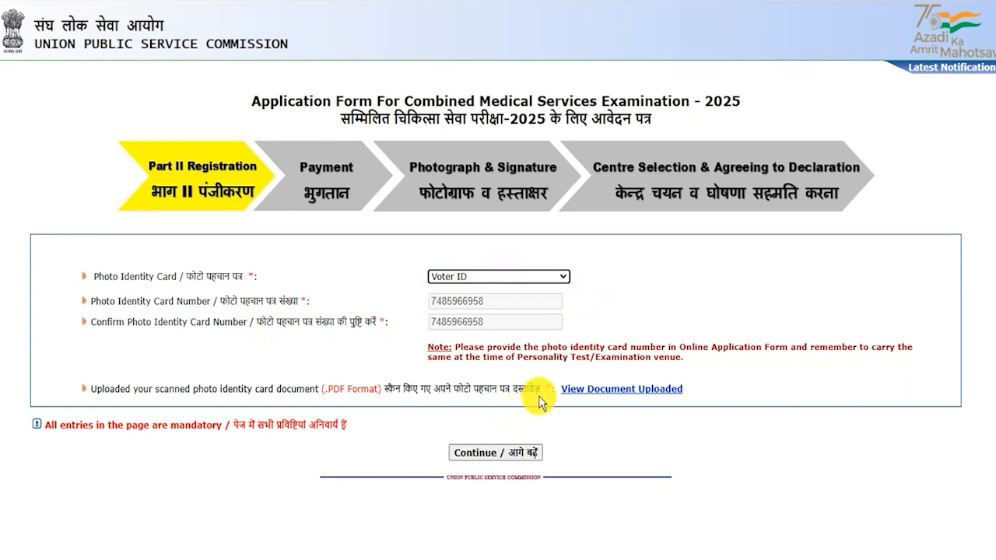
left_click(502, 453)
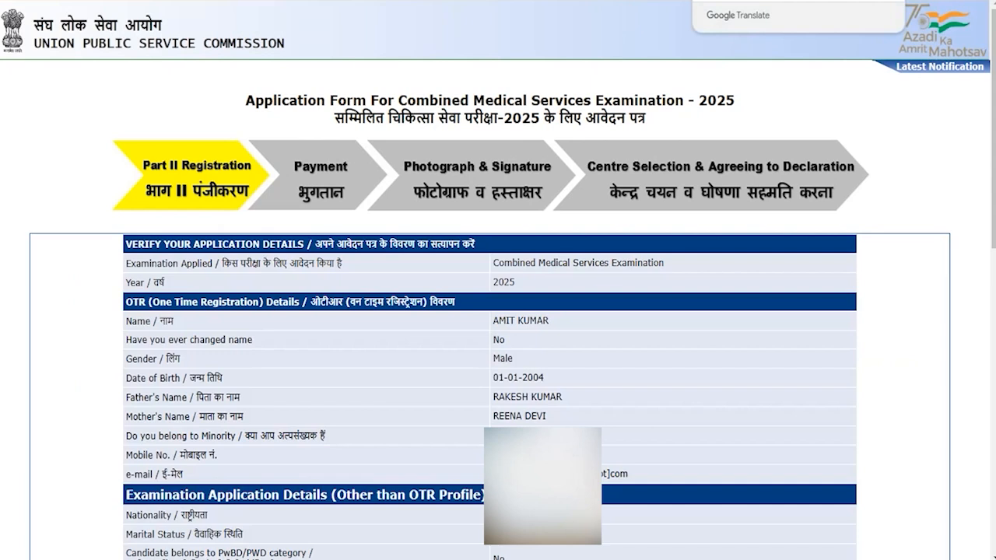
Step: Review the verification page, fill the captcha and agree to submit Part-II
scroll(550, 424, "down", 10)
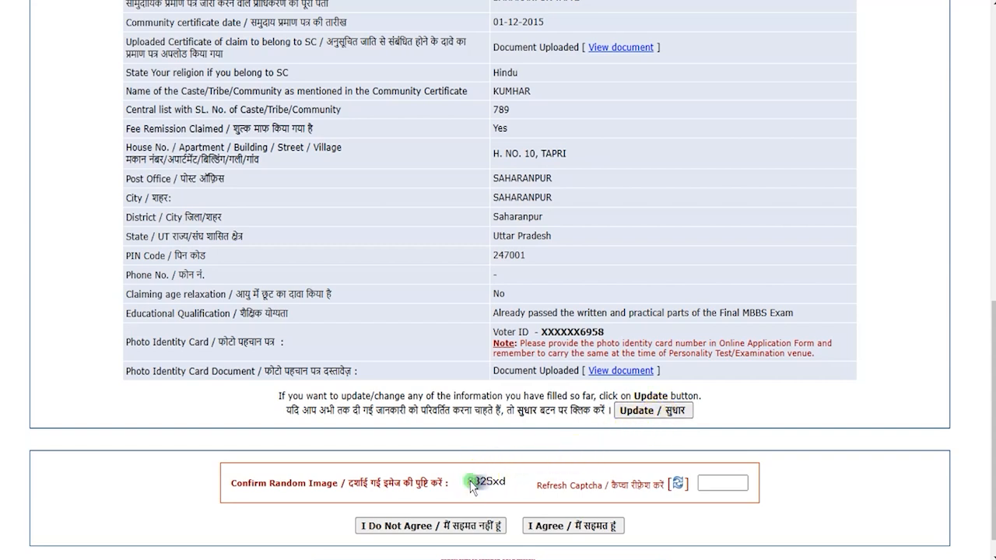
left_click(722, 484)
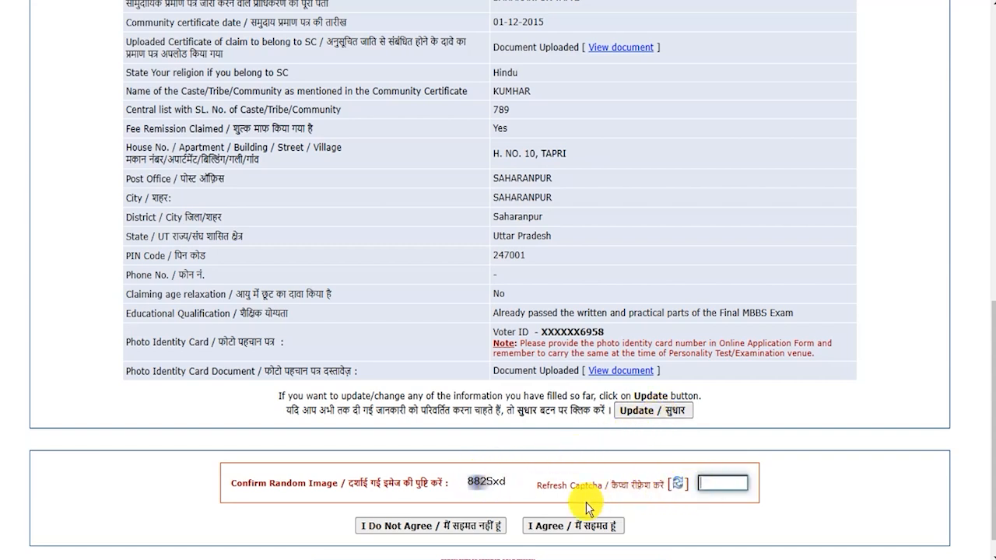
scroll(570, 541, "down", 1)
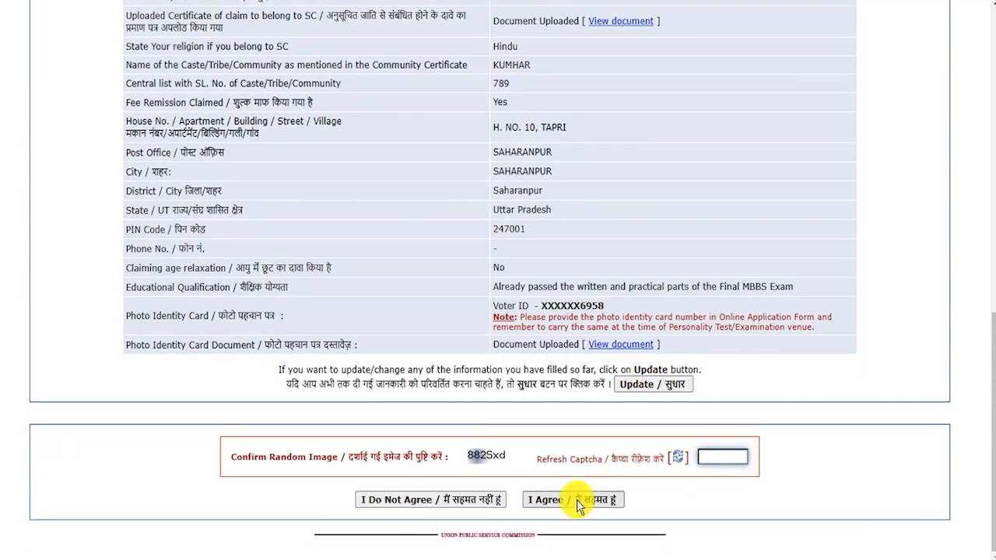
left_click(577, 500)
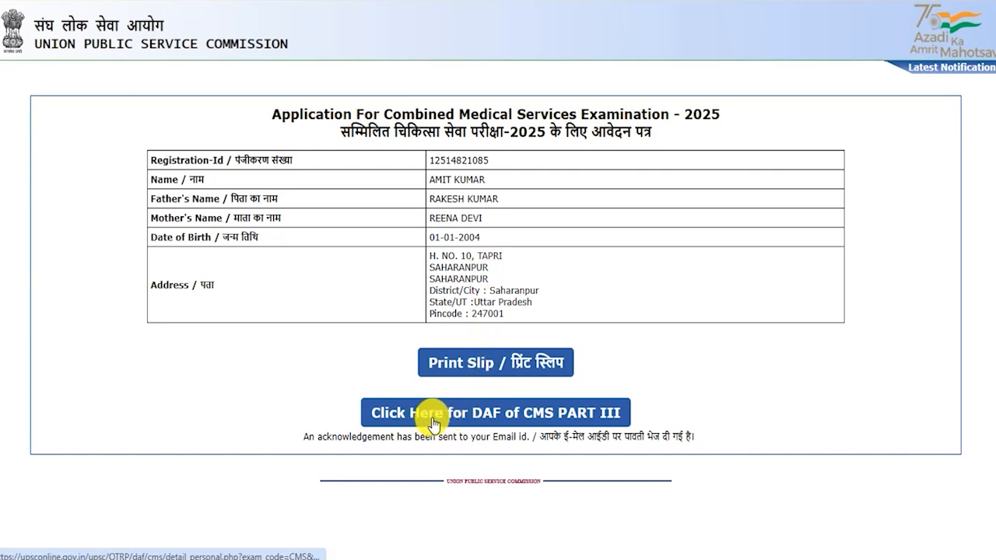
Step: Open the CMS Part III form and mark the father as alive
left_click(587, 418)
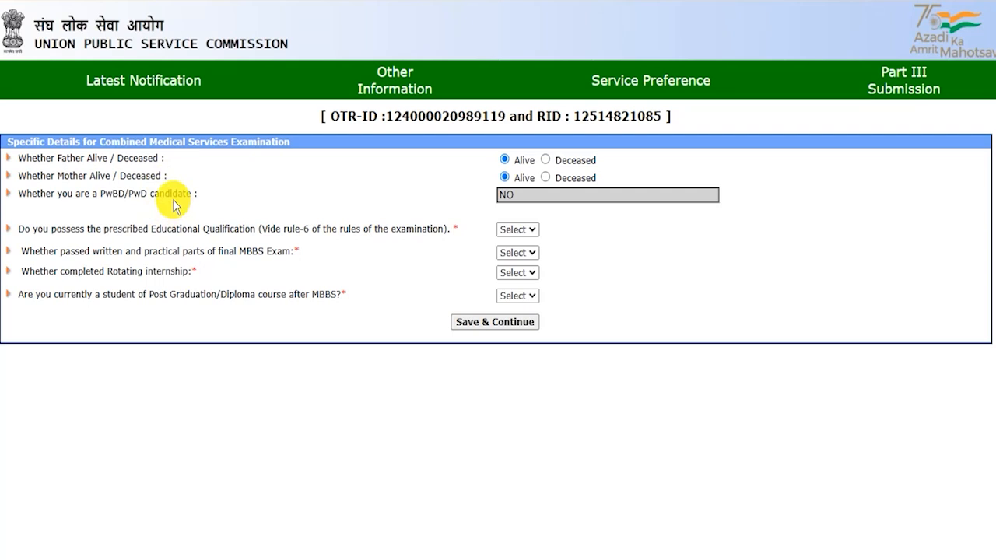
left_click_drag(67, 157, 144, 159)
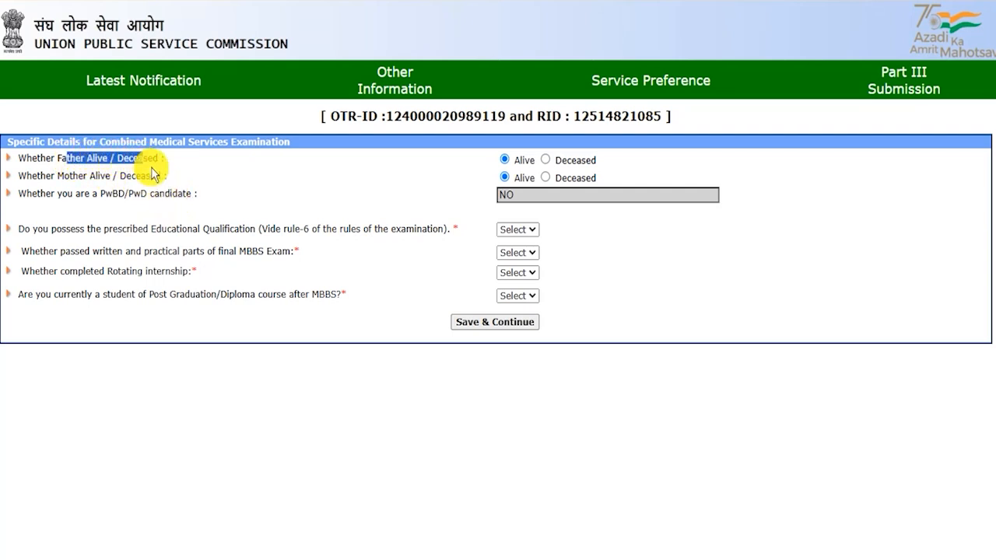
left_click(508, 159)
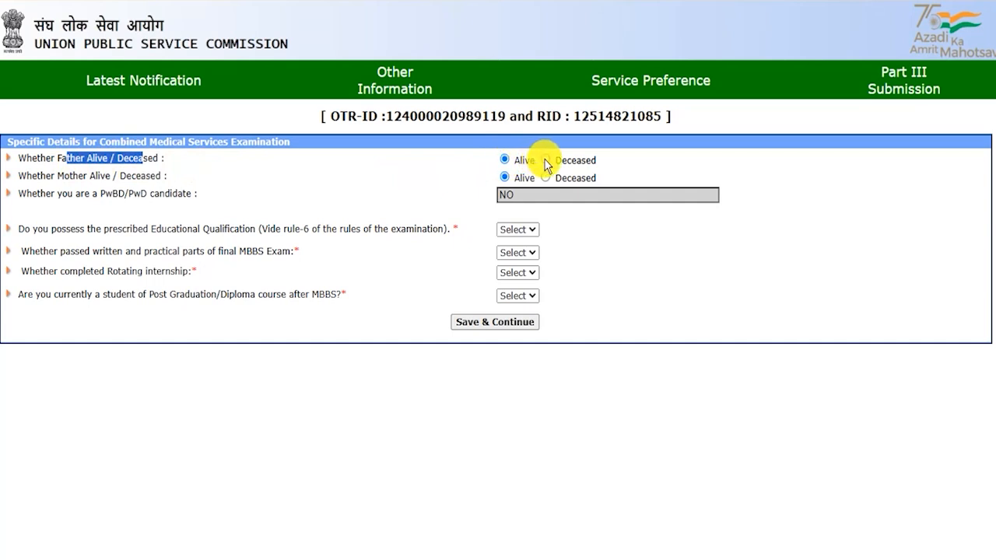
left_click_drag(55, 177, 127, 177)
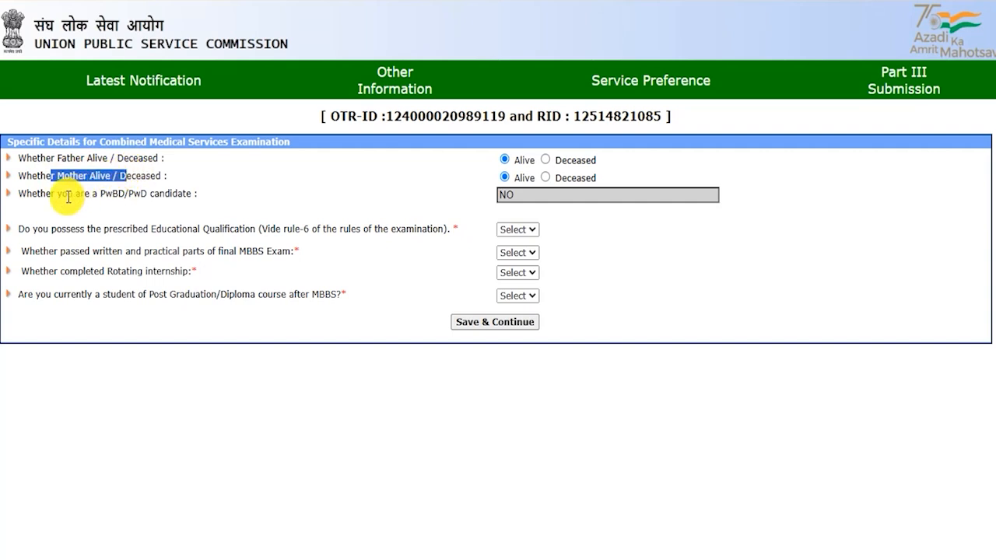
left_click_drag(48, 194, 169, 196)
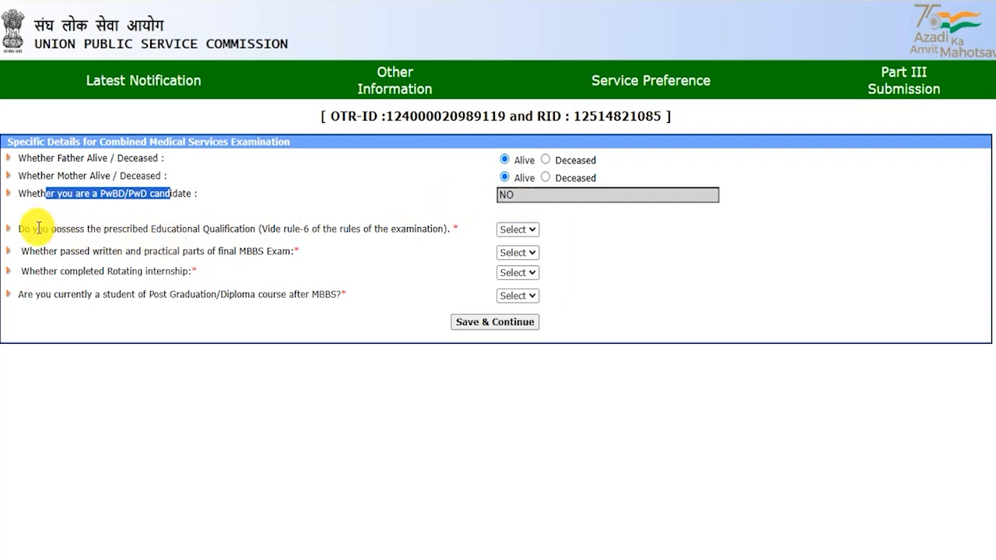
Step: Answer Yes to having the required educational qualification
left_click_drag(33, 229, 254, 229)
left_click(518, 229)
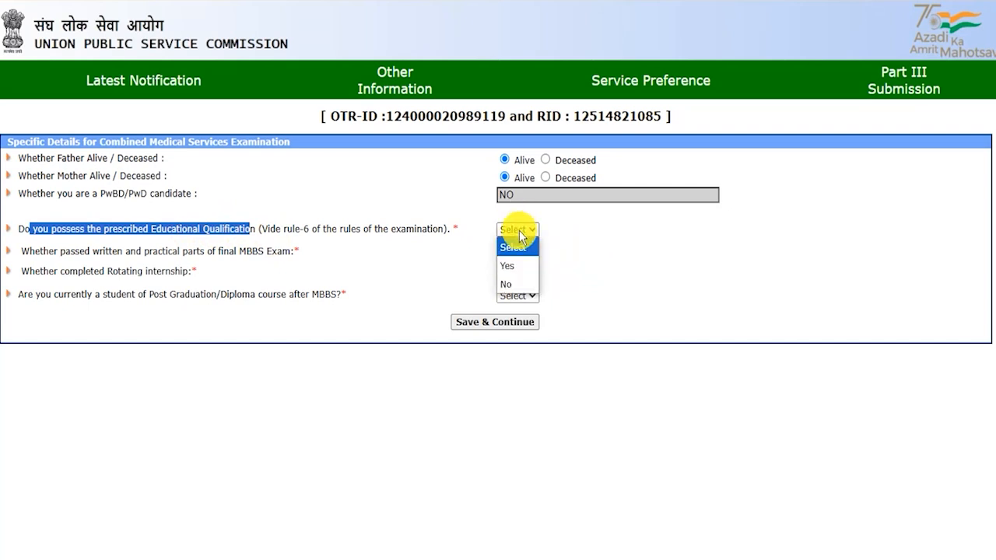
left_click(515, 265)
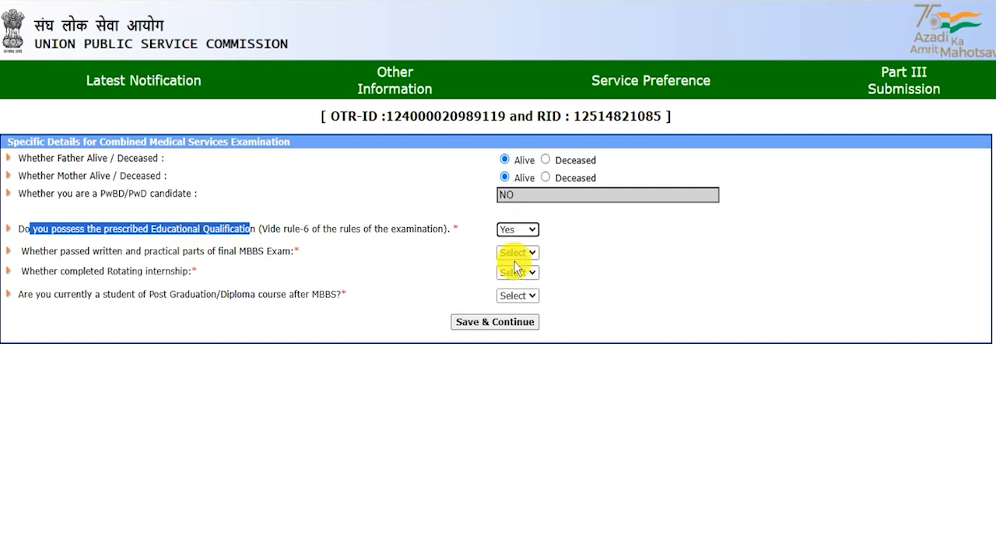
left_click(177, 253)
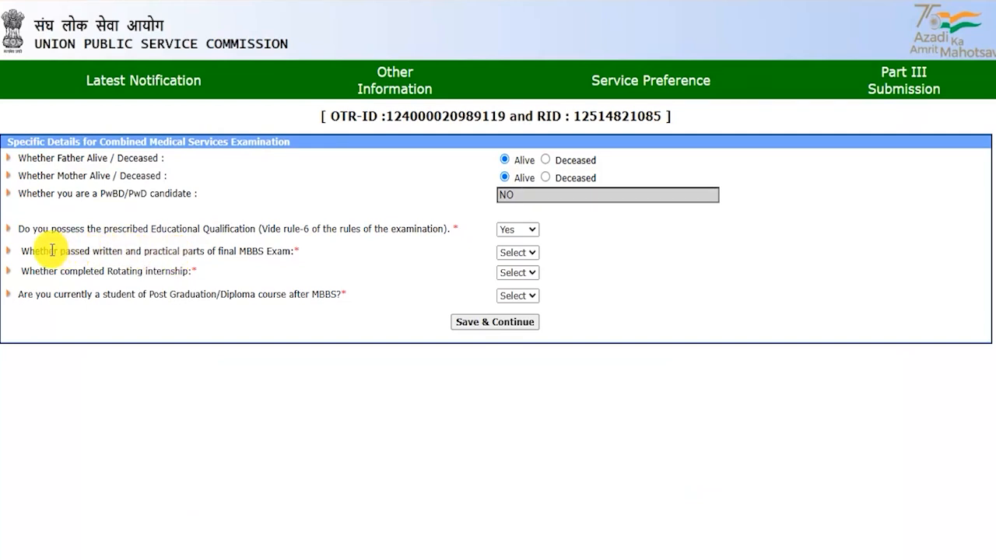
Step: Set the final MBBS exam passed answer to No
left_click_drag(48, 251, 283, 249)
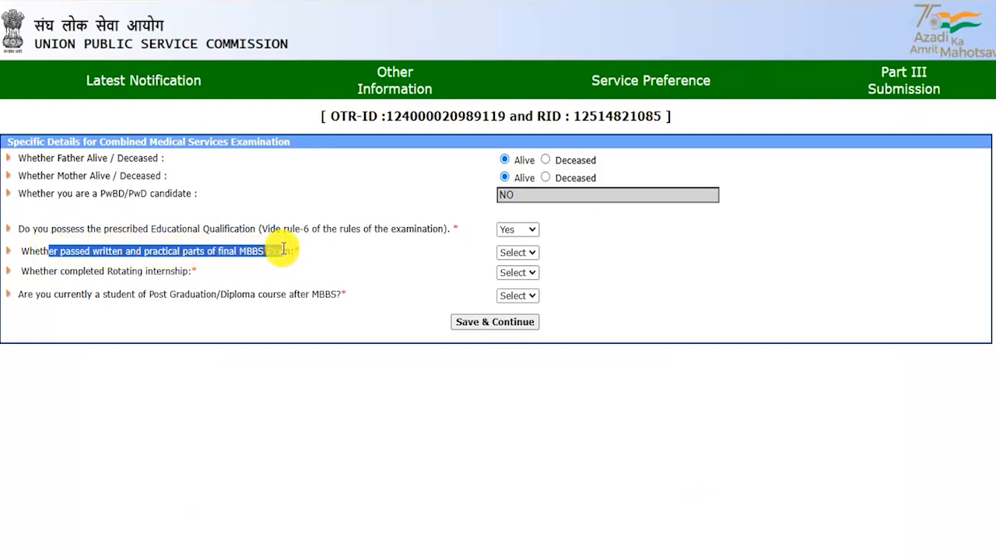
left_click(506, 252)
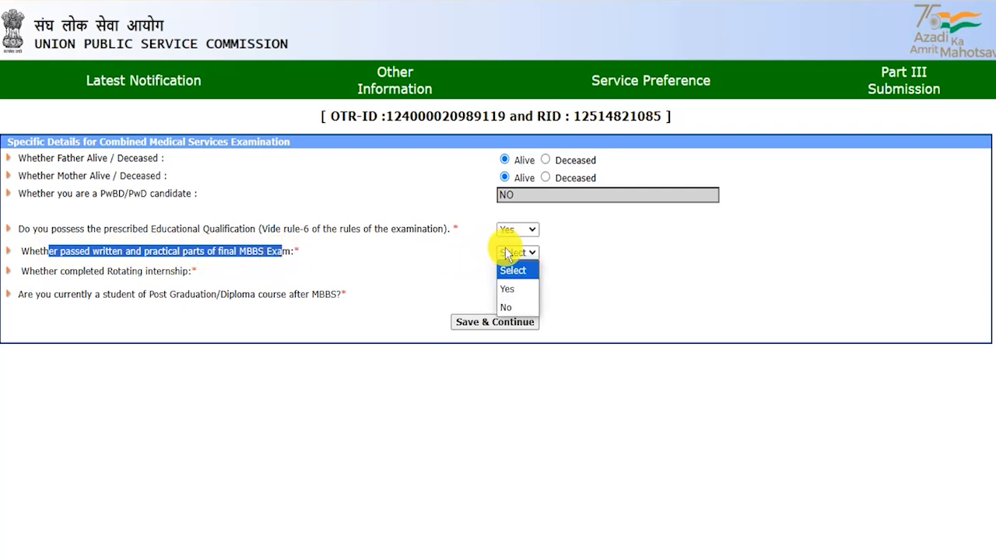
left_click(510, 289)
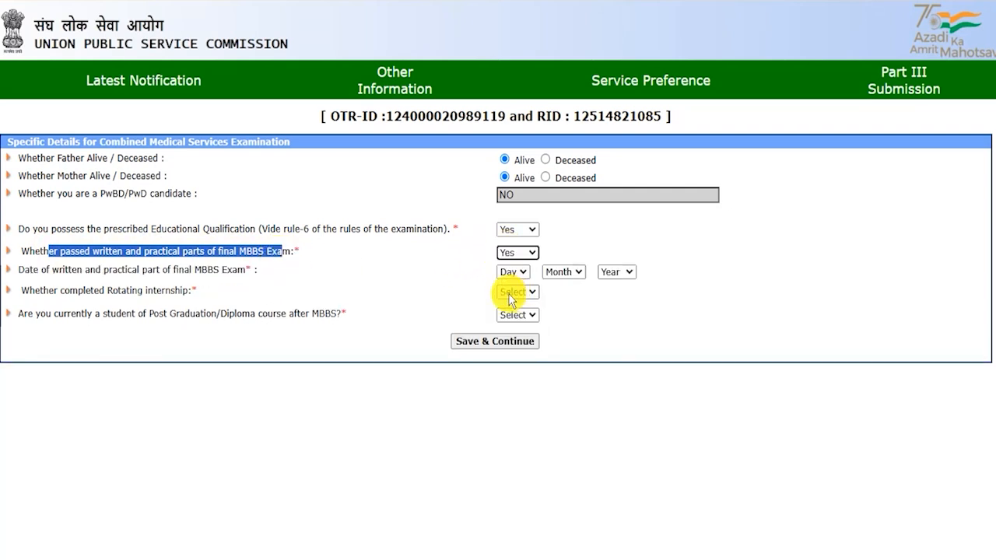
left_click(47, 270)
left_click_drag(47, 270, 201, 270)
left_click(510, 273)
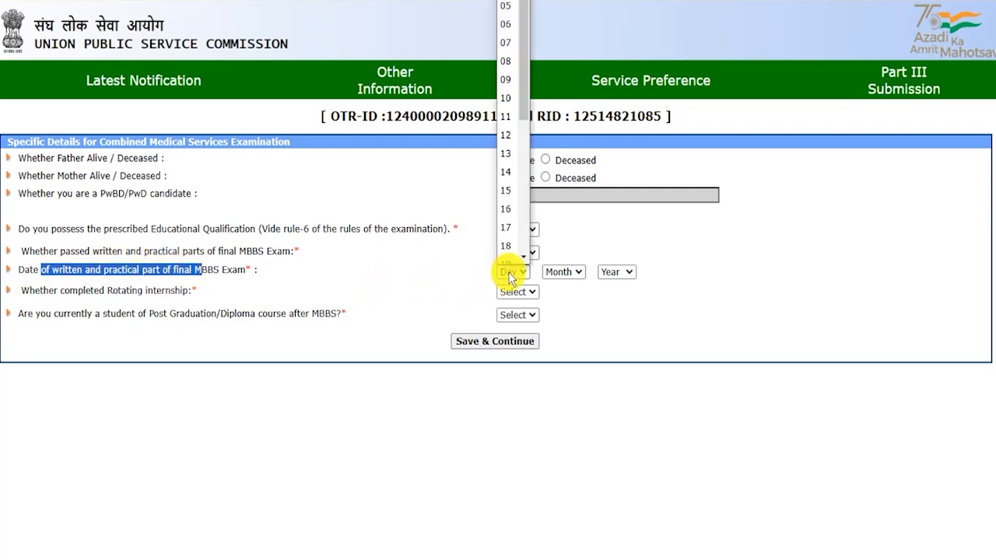
left_click(510, 273)
left_click(563, 274)
left_click(620, 275)
left_click(630, 308)
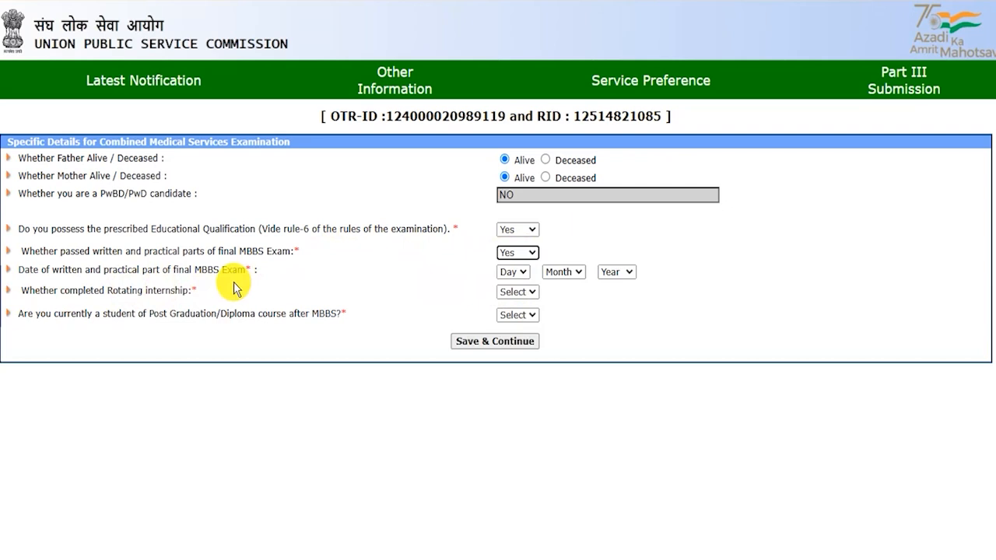
left_click_drag(126, 251, 228, 251)
left_click(526, 262)
left_click(511, 305)
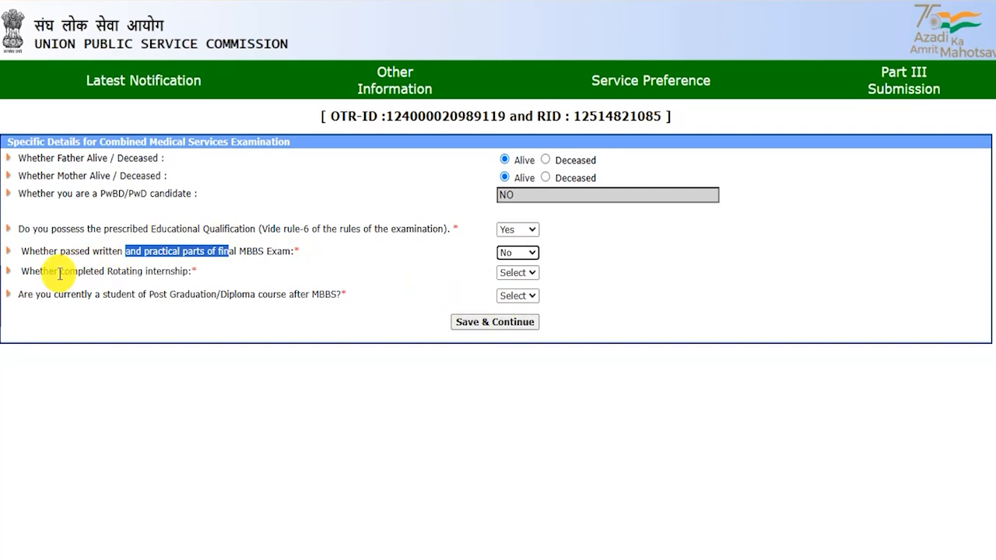
Step: Set the rotating internship completed answer to No
left_click_drag(33, 272, 125, 272)
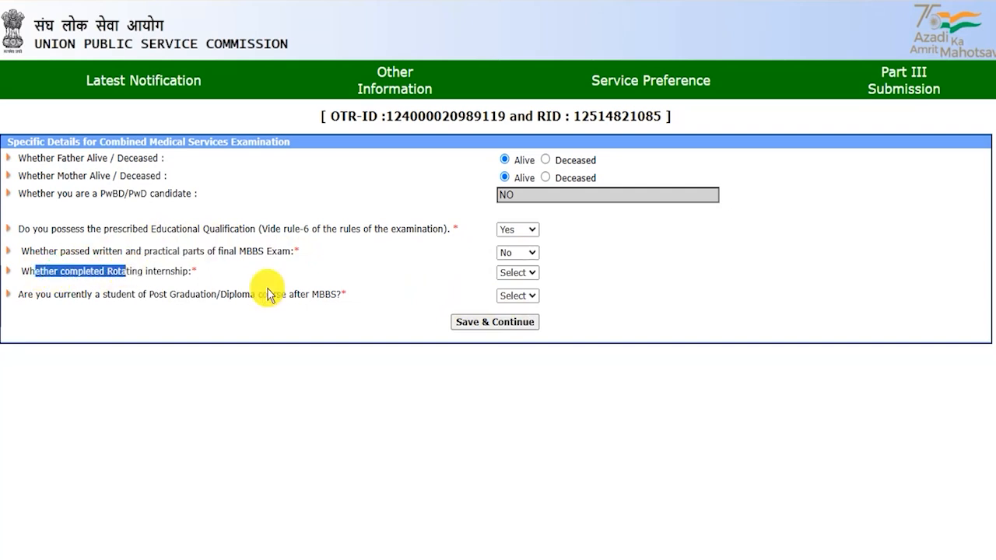
left_click(517, 272)
left_click(507, 307)
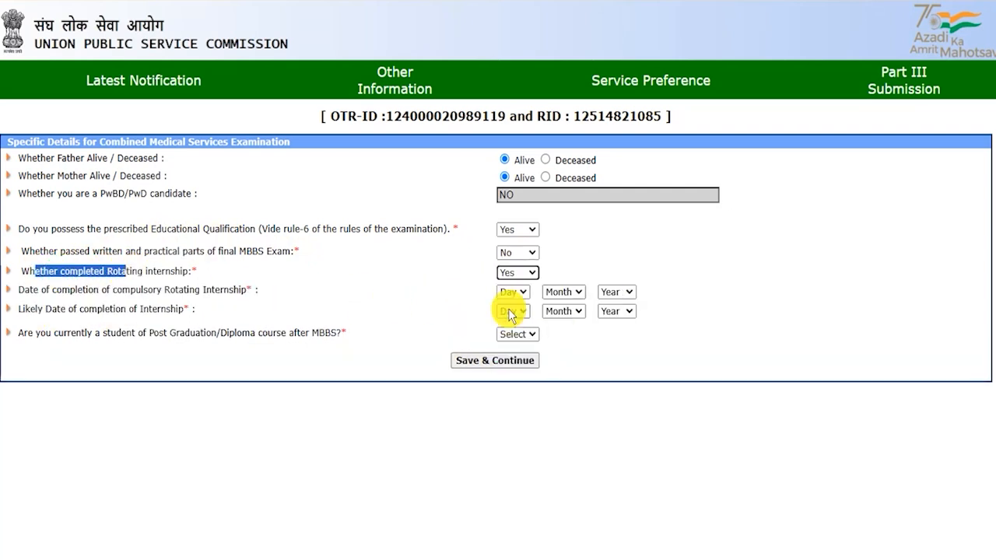
left_click_drag(41, 290, 224, 290)
left_click(510, 293)
left_click(563, 292)
left_click(615, 293)
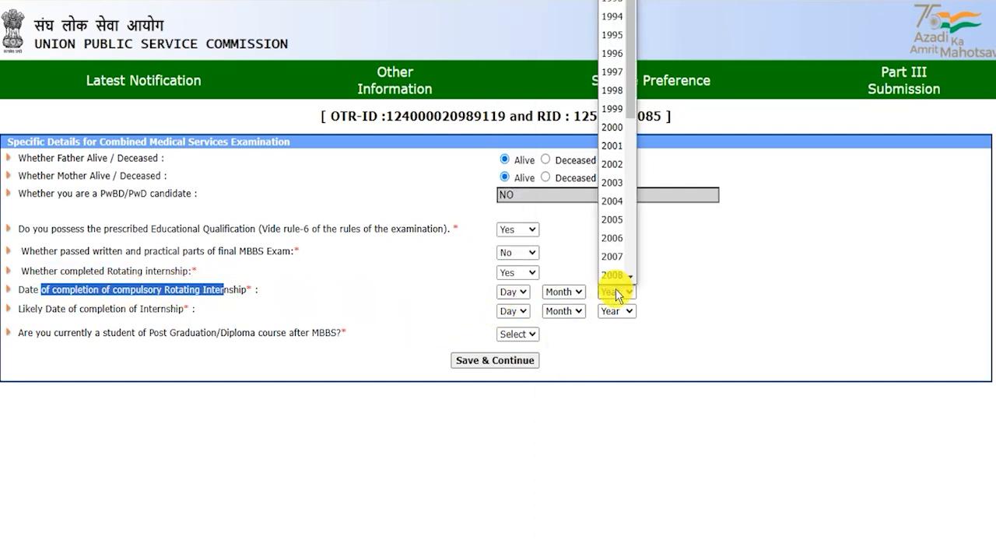
left_click(29, 309)
left_click_drag(29, 309, 159, 309)
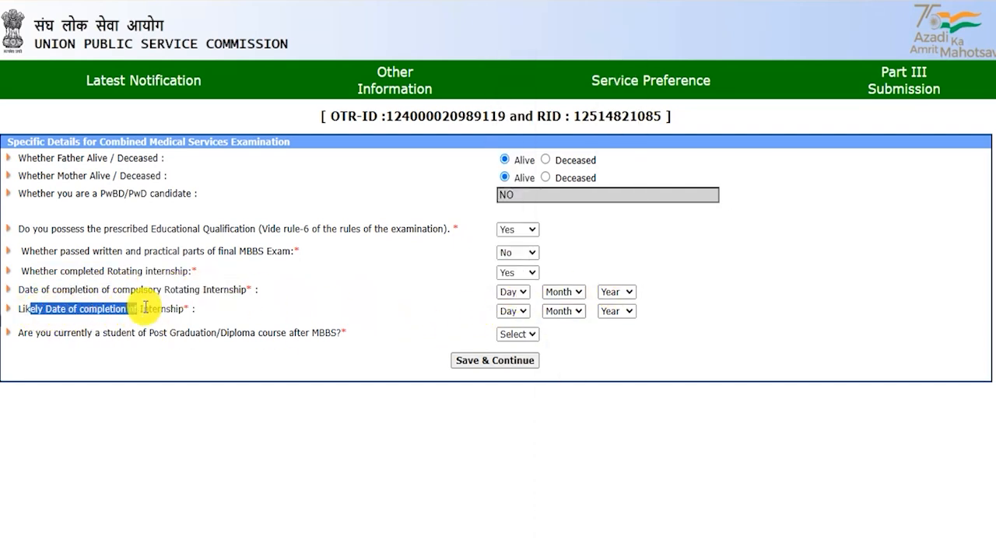
left_click(511, 311)
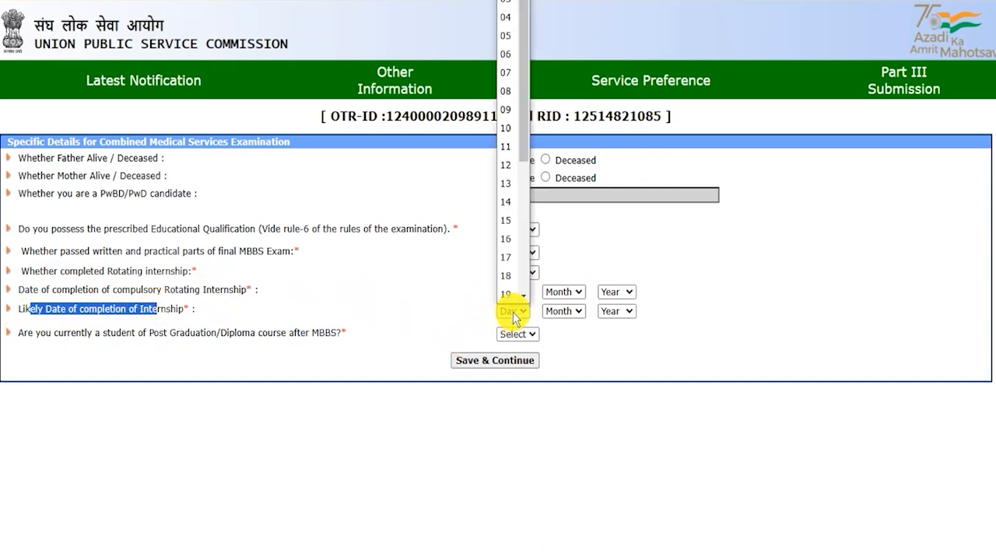
left_click(563, 312)
left_click(610, 311)
left_click(515, 273)
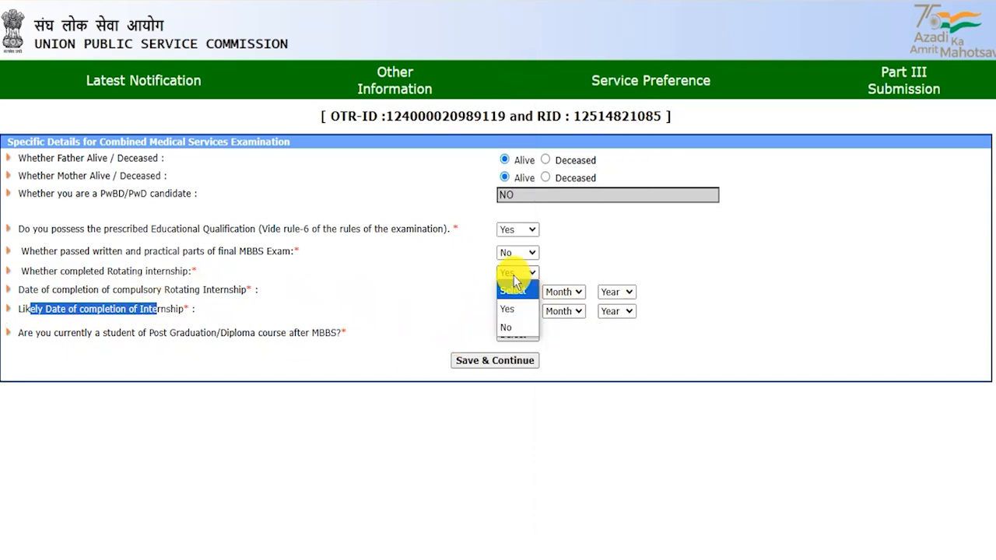
left_click_drag(94, 290, 215, 290)
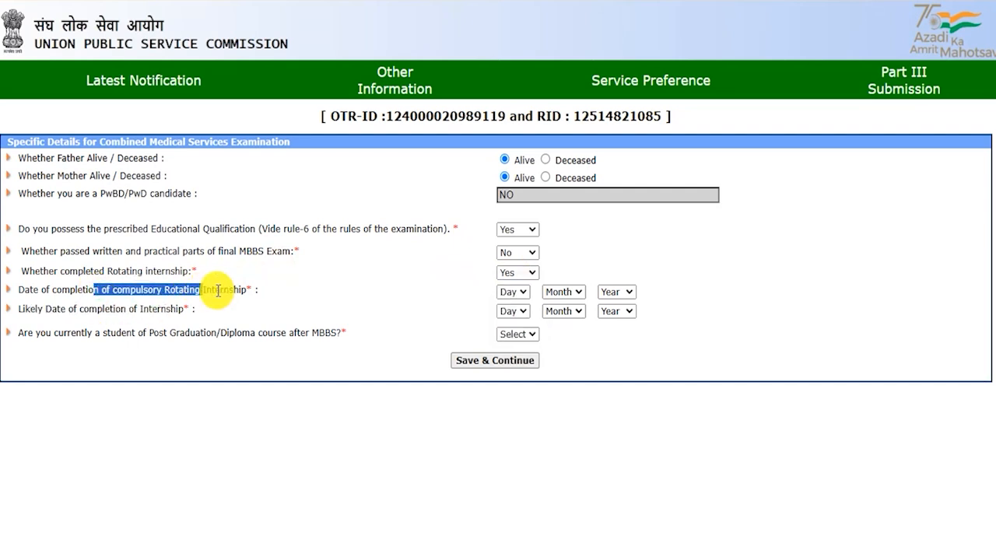
left_click(506, 274)
left_click(508, 328)
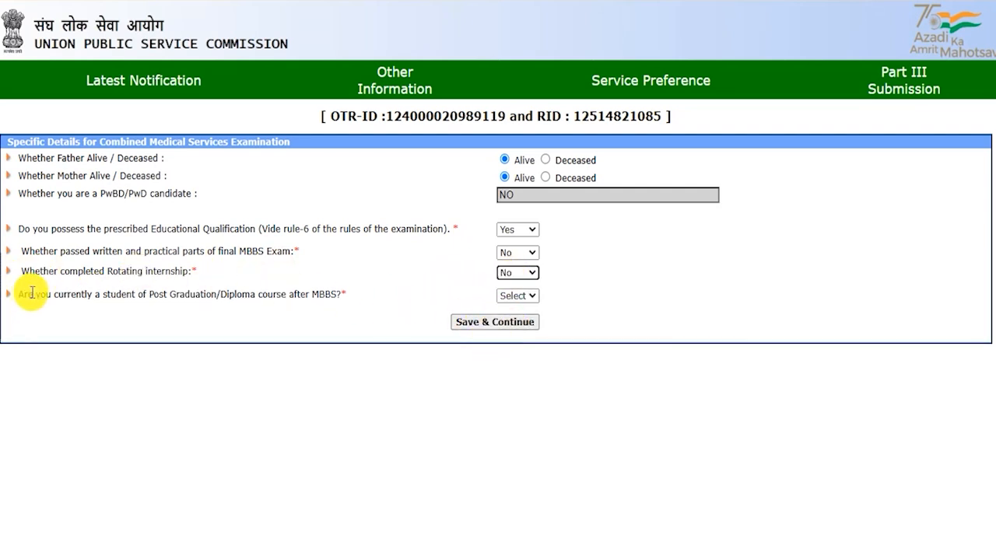
Step: Review the PG student questions and set the bond requirement answer to No
left_click_drag(33, 294, 330, 295)
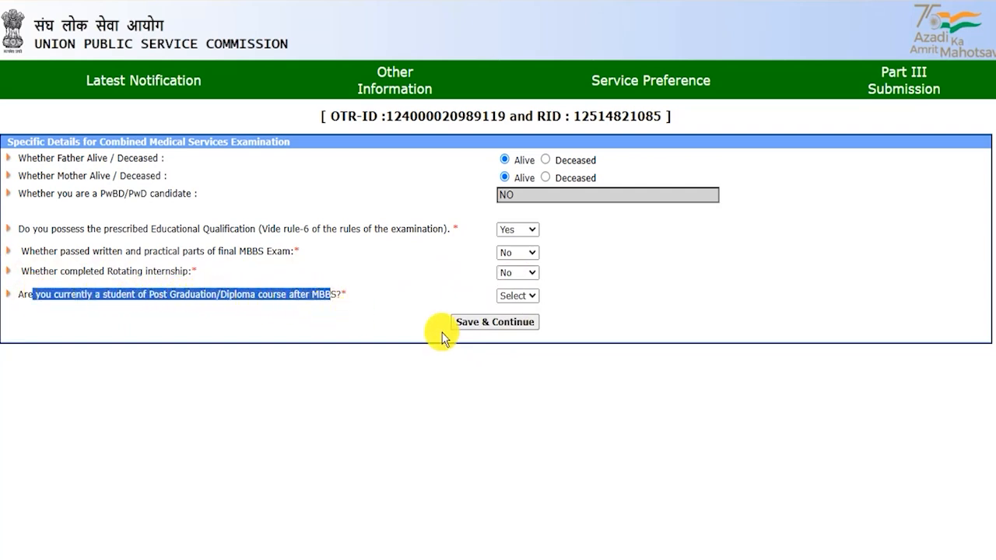
left_click(517, 295)
left_click(520, 332)
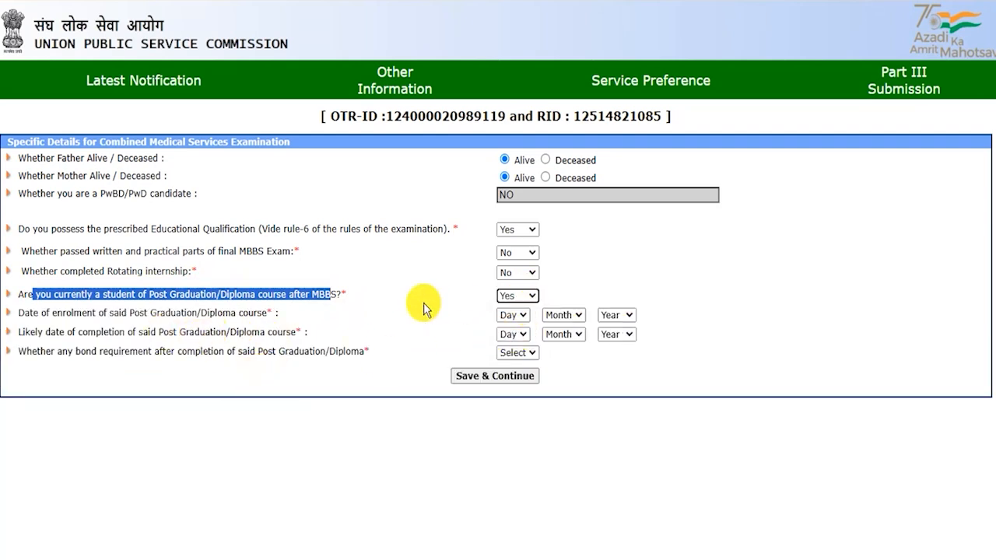
left_click_drag(148, 312, 254, 312)
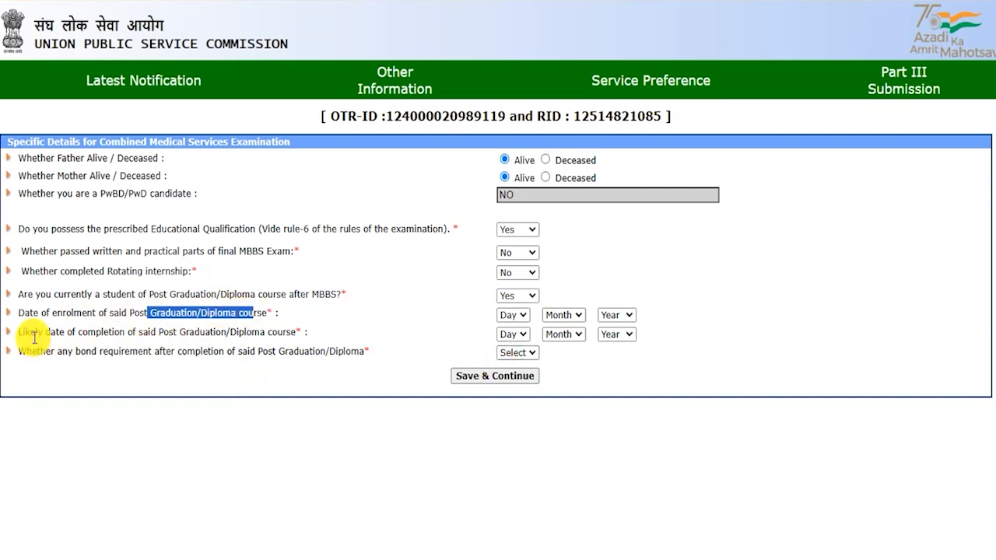
left_click_drag(35, 337, 264, 333)
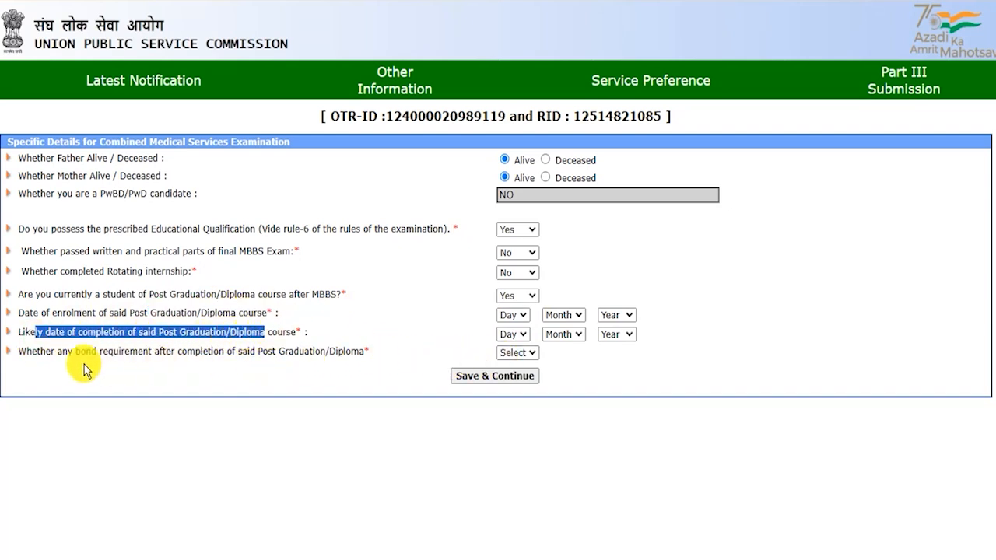
left_click_drag(53, 354, 326, 351)
left_click(517, 353)
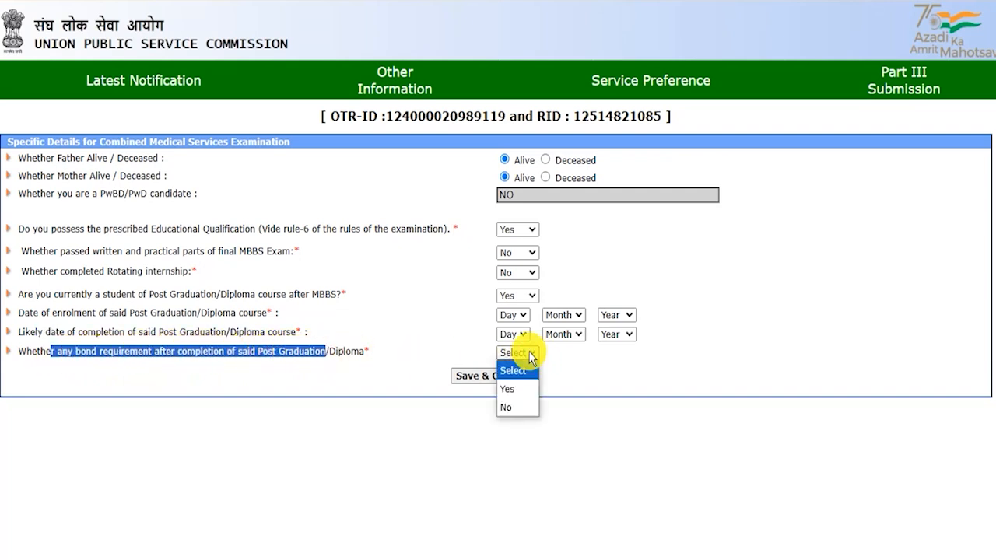
left_click(510, 387)
left_click_drag(90, 370, 129, 372)
left_click(509, 354)
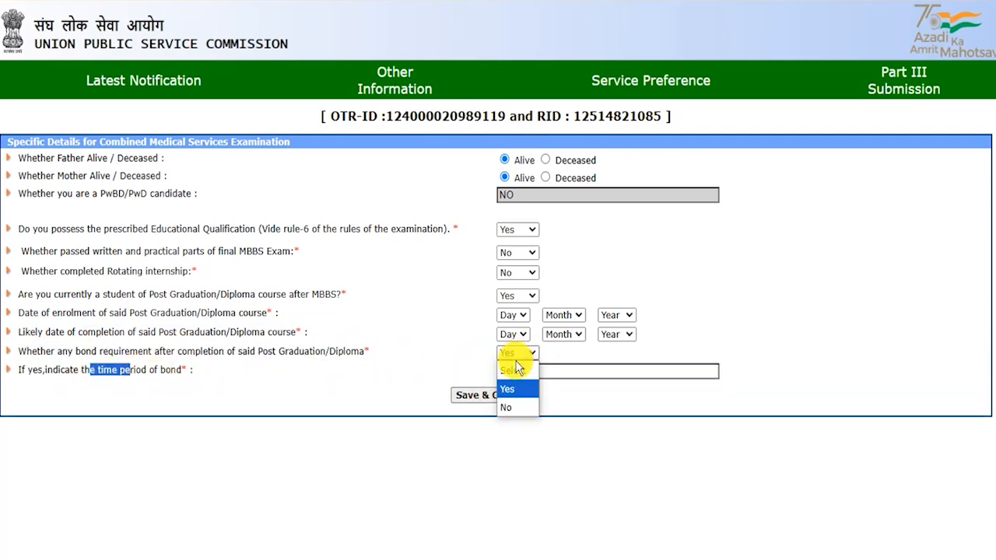
left_click(502, 407)
Step: Change the PG/diploma student answer to No and save the specific details
left_click(235, 292)
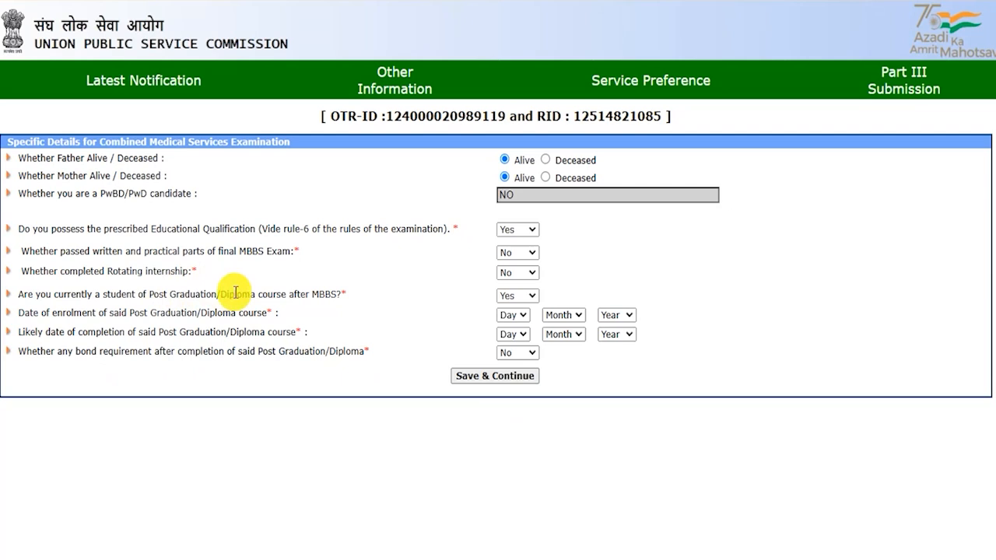
left_click(516, 295)
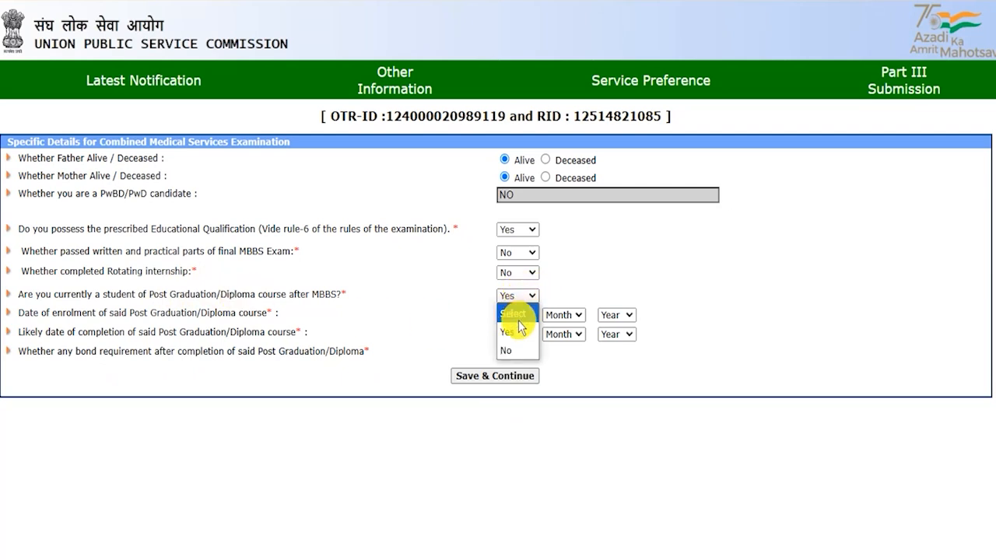
left_click(518, 351)
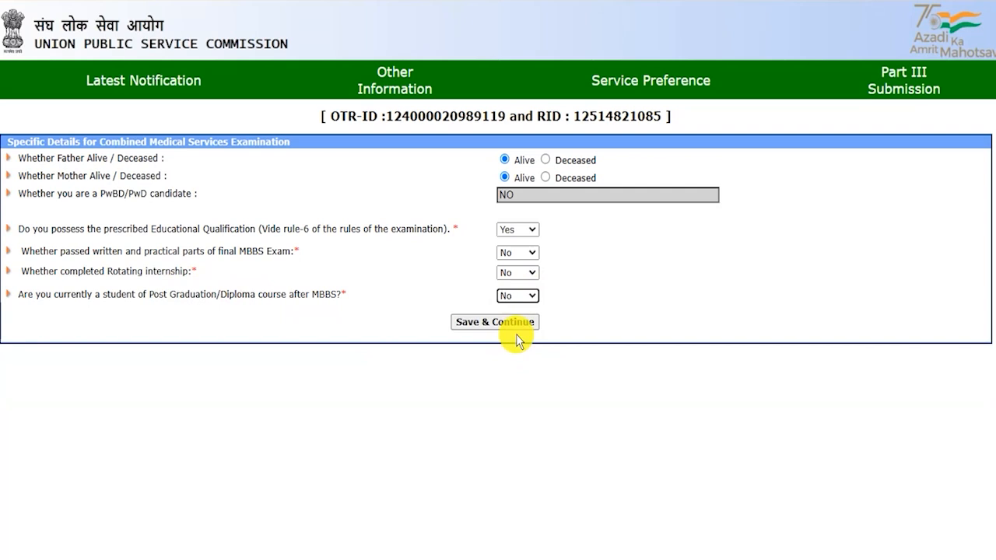
left_click(512, 357)
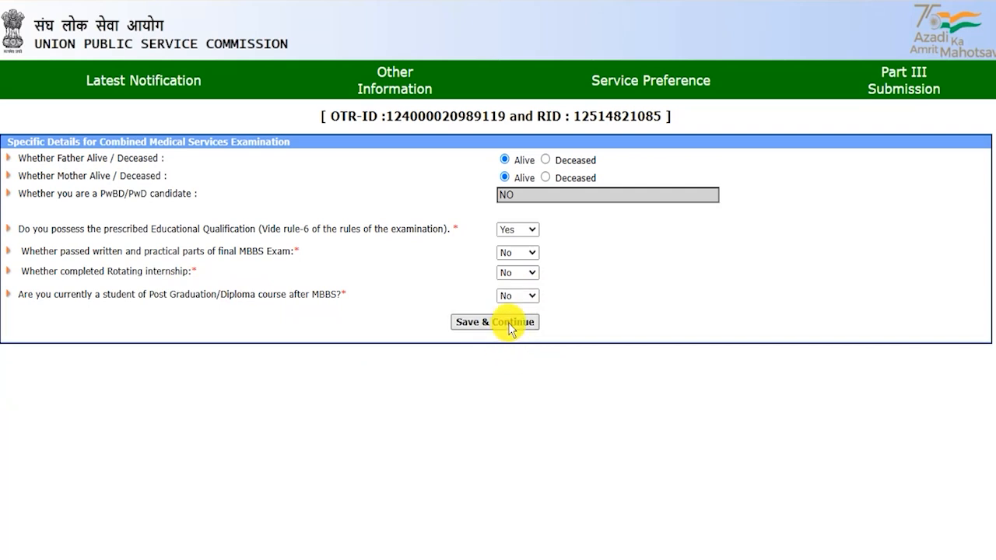
left_click(509, 323)
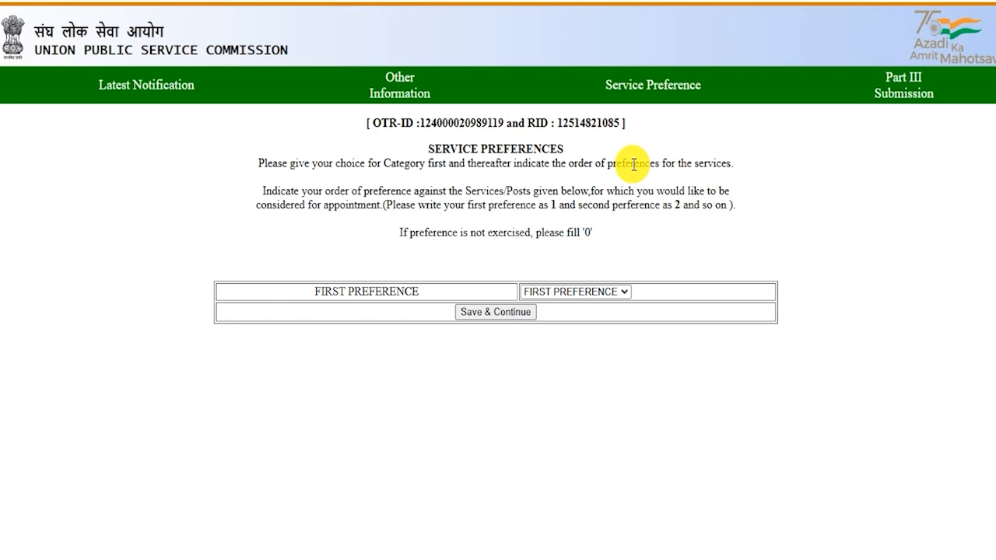
Step: Make Category - I the first preference, order the services 1 and 1, 2, 3, and save
double_click(553, 205)
double_click(676, 205)
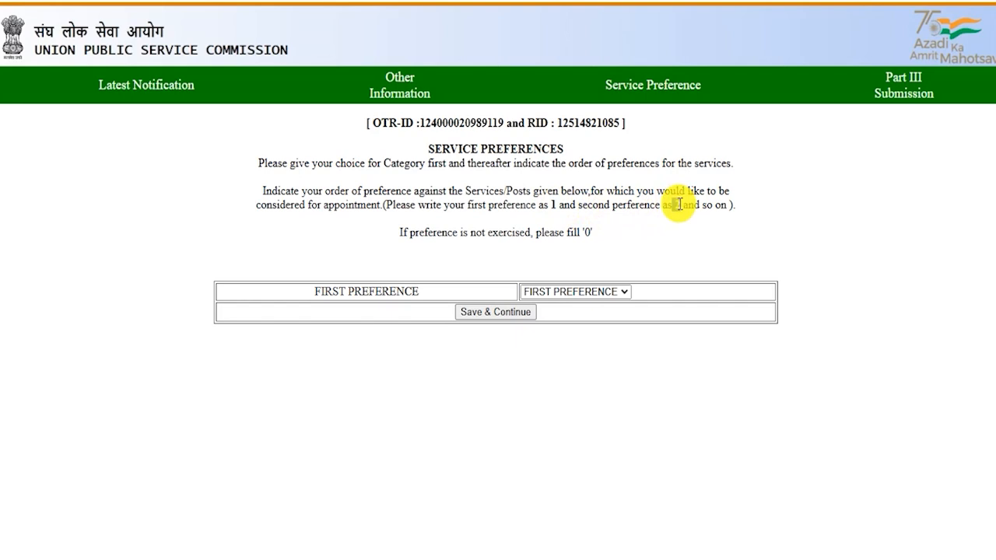
left_click(418, 233)
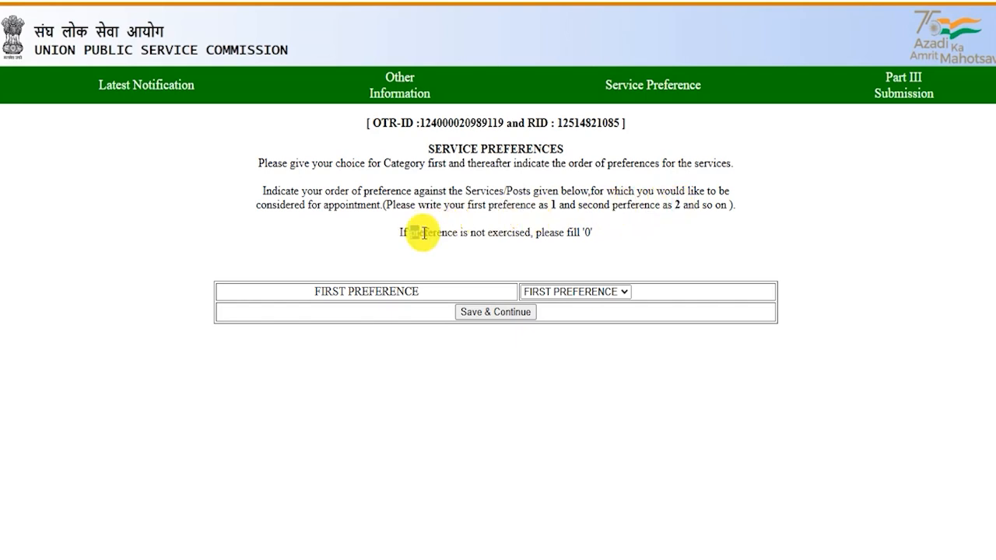
left_click_drag(417, 232, 536, 233)
left_click(584, 231)
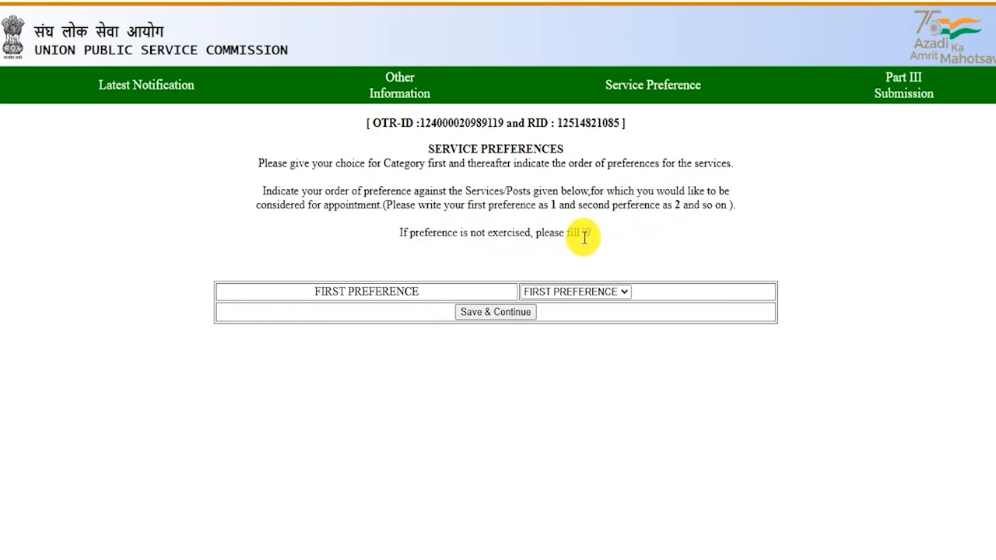
left_click(548, 293)
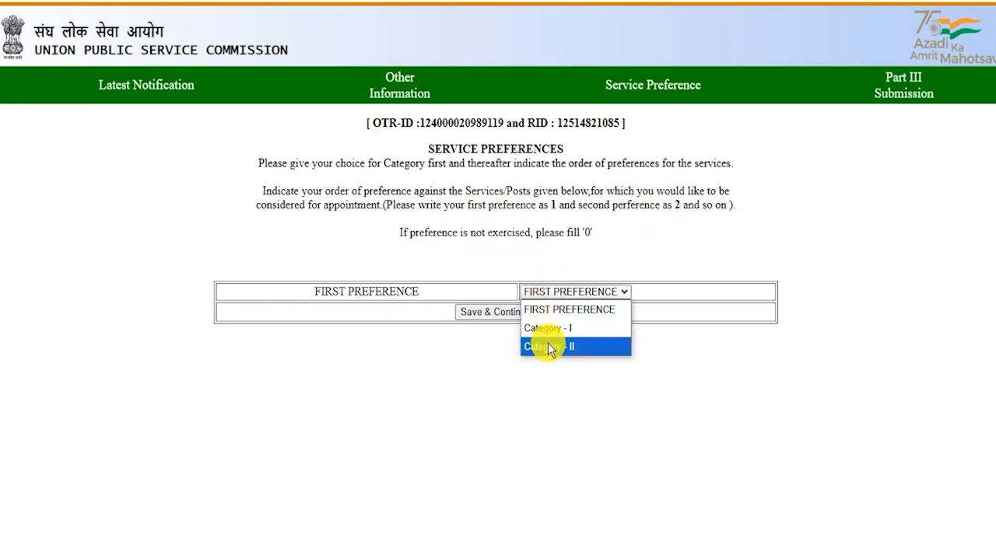
left_click(550, 329)
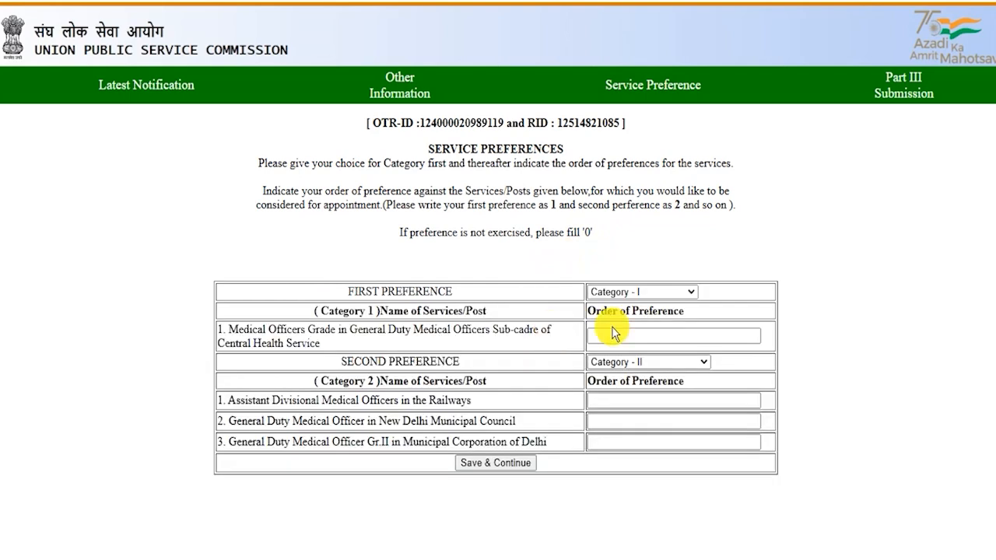
left_click(615, 338)
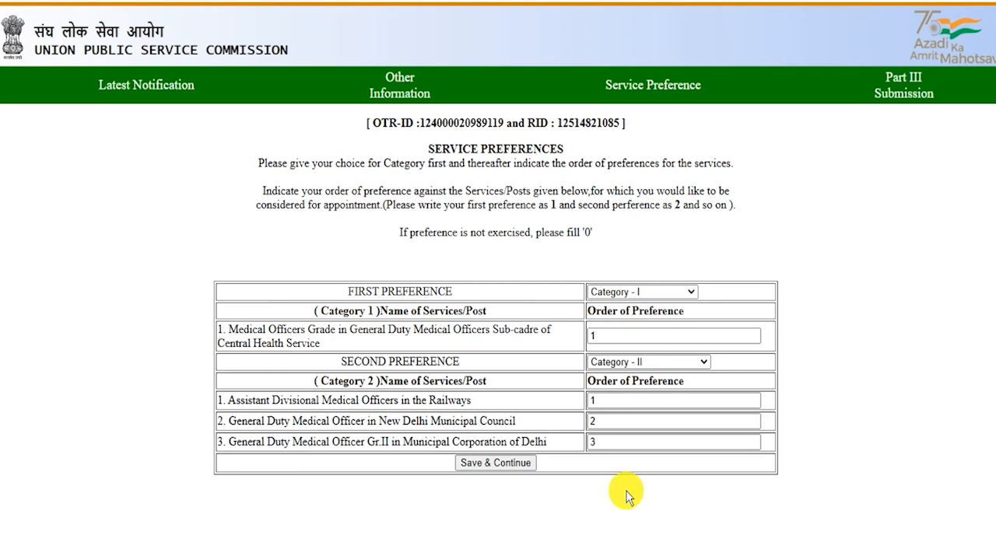
left_click(490, 465)
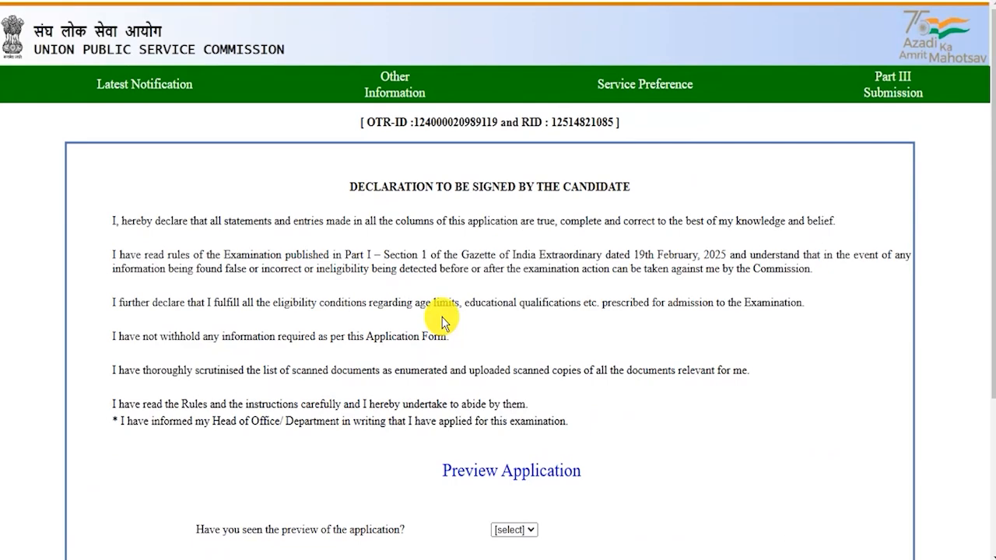
Step: Answer Yes to having seen the application preview and finally submit Part III
scroll(441, 323, "down", 2)
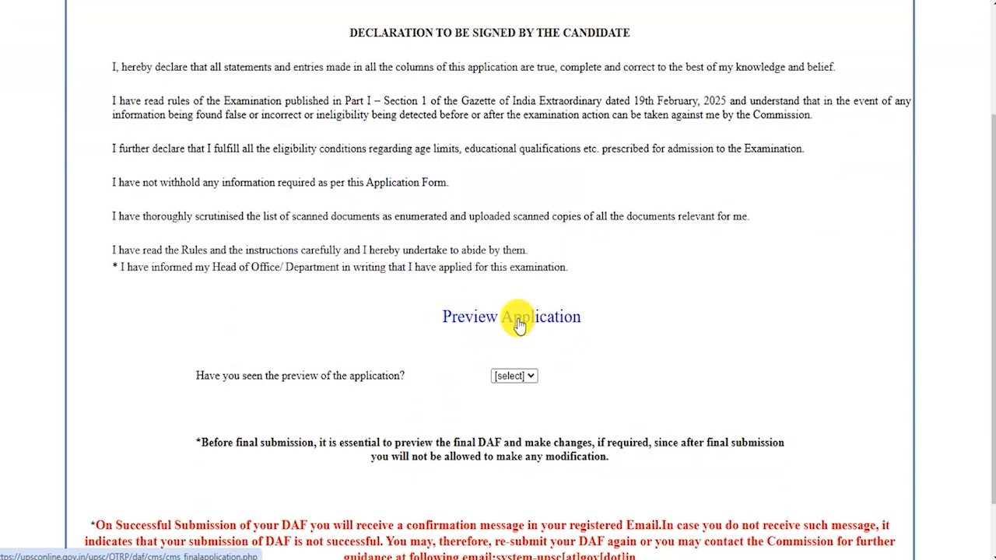
left_click_drag(227, 376, 377, 377)
left_click(508, 377)
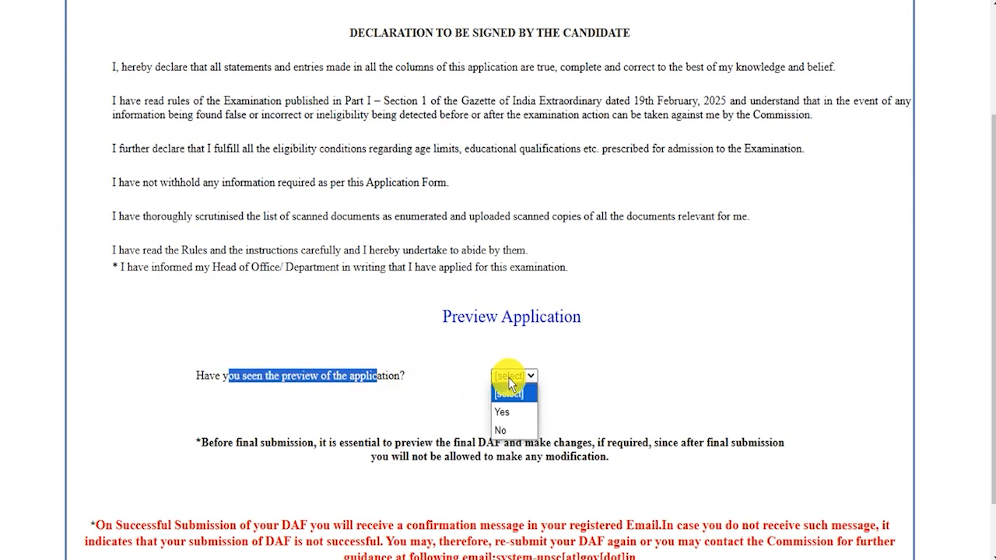
left_click(511, 412)
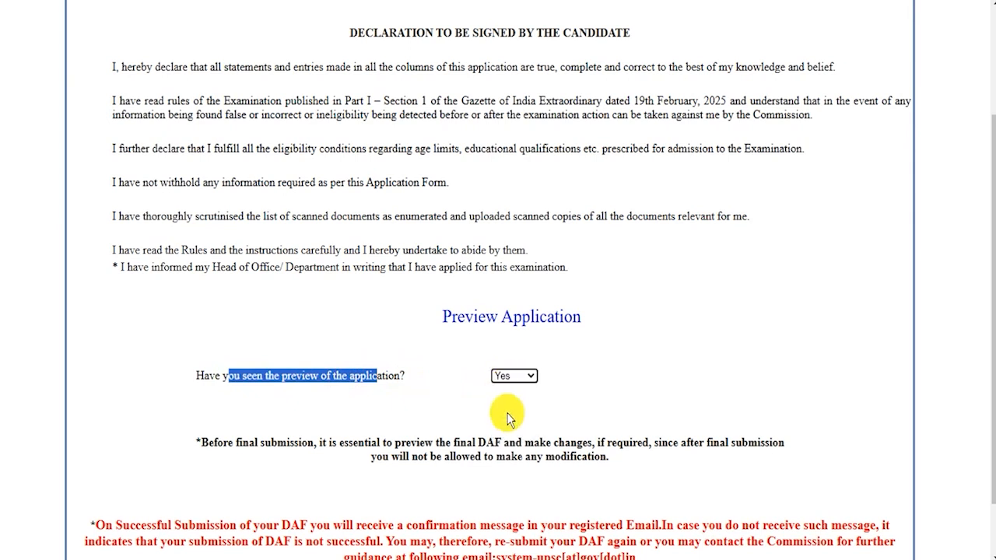
scroll(526, 404, "down", 1)
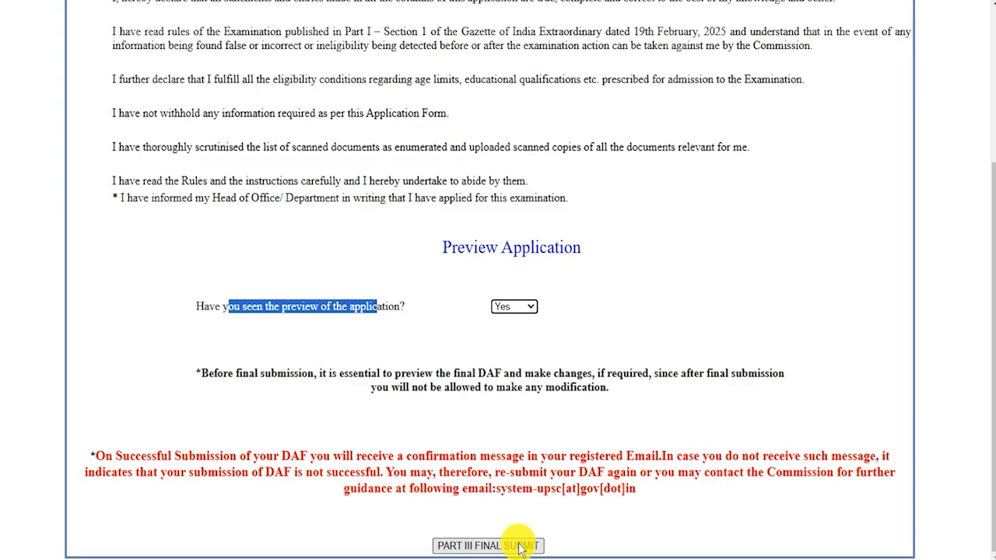
left_click(488, 546)
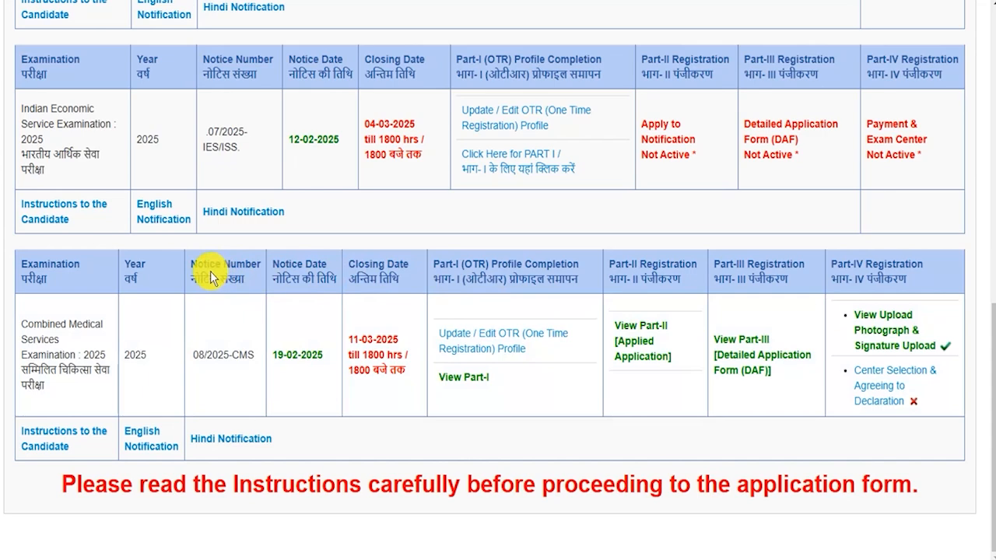
Step: Pick Delhi as the CMS examination centre and agree to the declaration to submit
left_click_drag(29, 324, 101, 357)
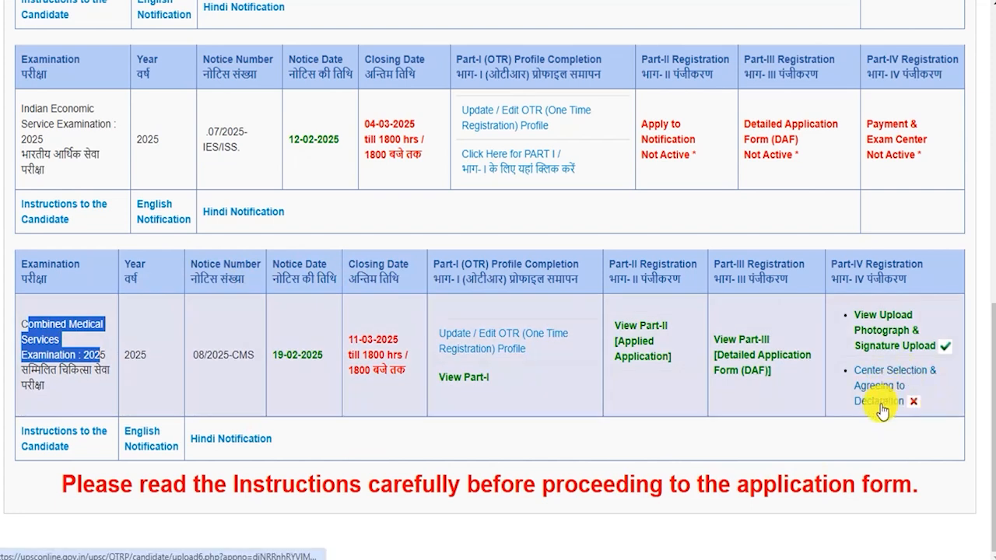
left_click(879, 404)
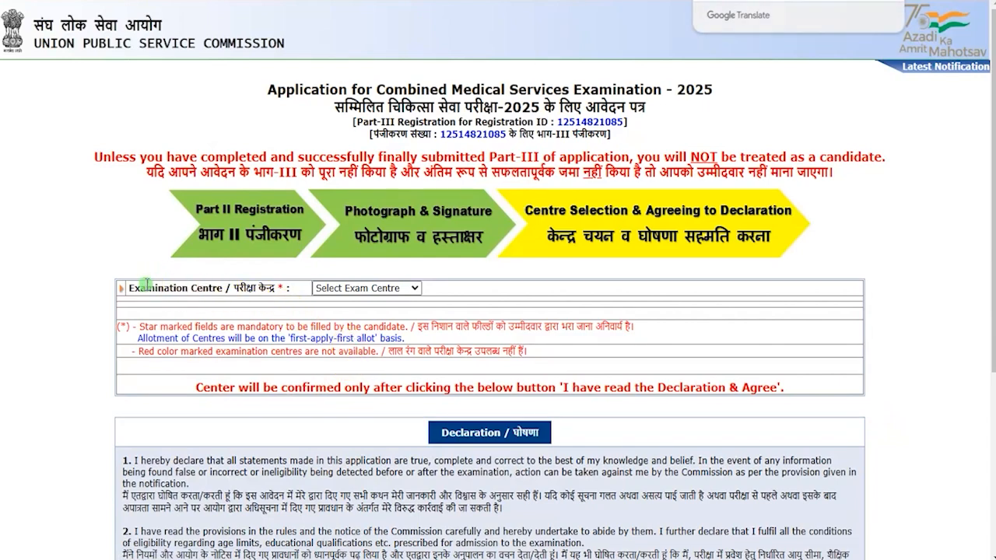
left_click_drag(147, 289, 311, 289)
left_click(327, 288)
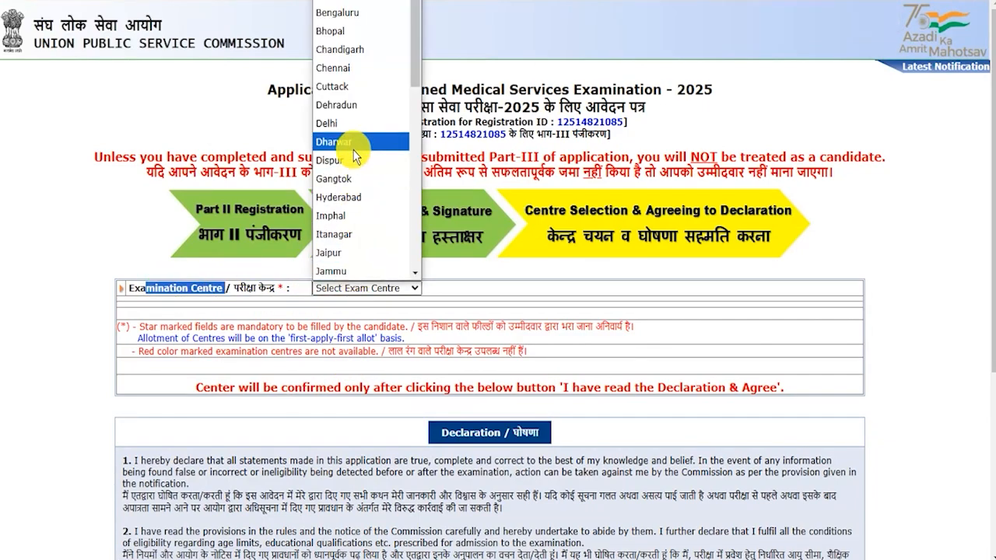
left_click(349, 124)
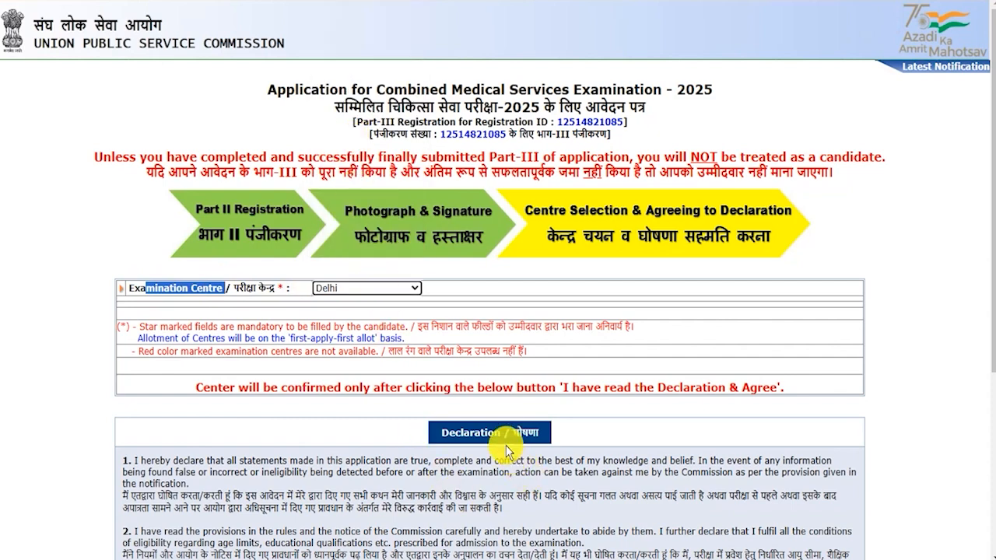
scroll(471, 433, "down", 2)
left_click_drag(373, 378, 480, 387)
scroll(480, 387, "down", 2)
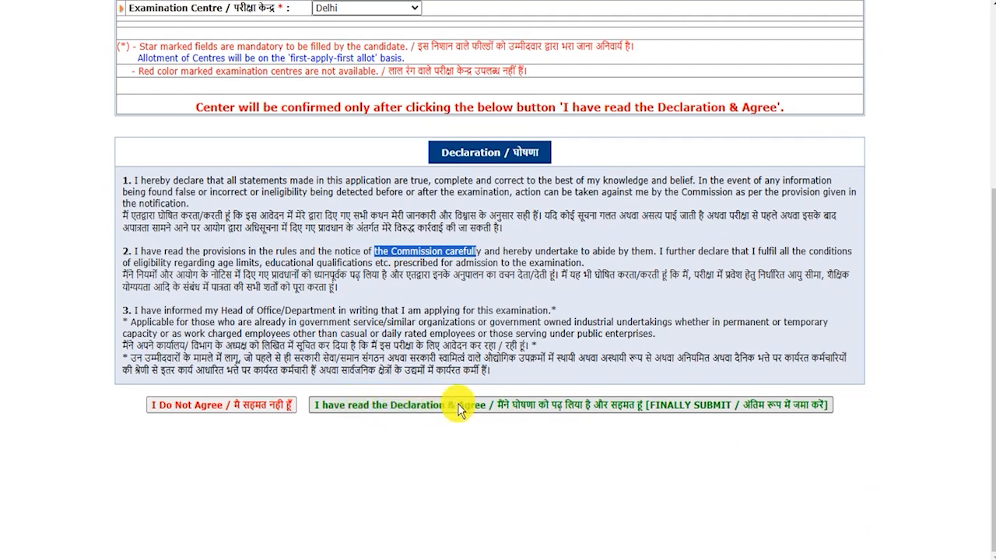
left_click(459, 405)
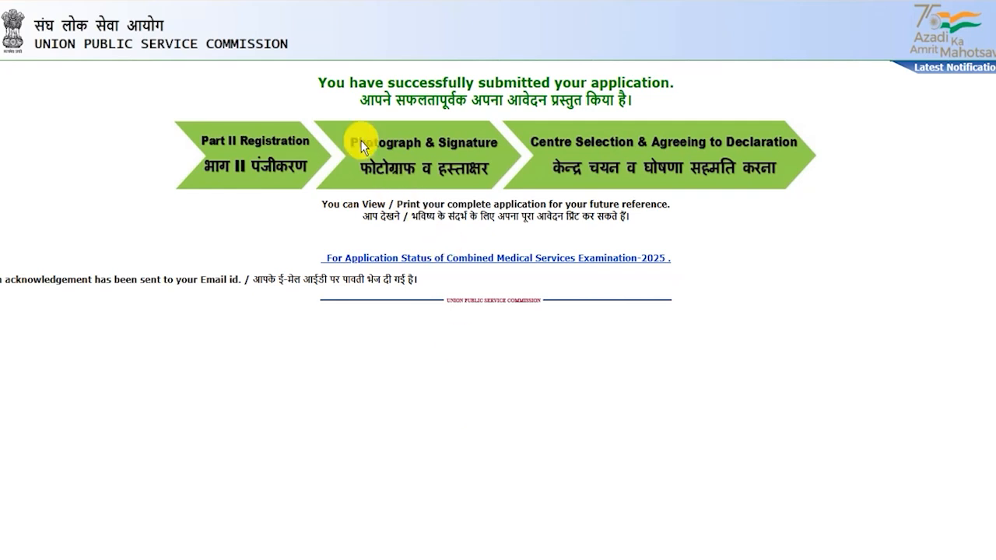
Step: Open the CMS 2025 Application Status page and check that it shows Completed
left_click_drag(326, 81, 634, 101)
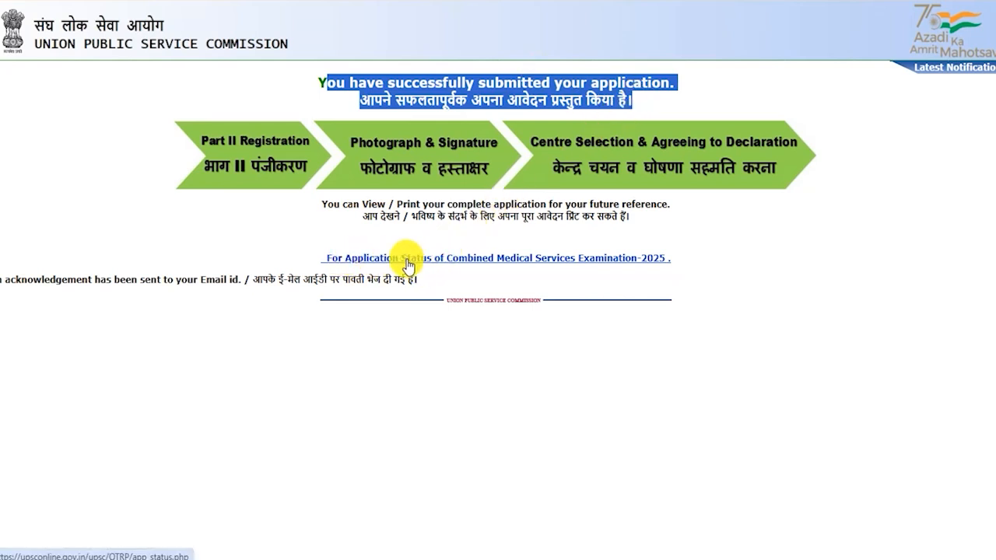
left_click(646, 264)
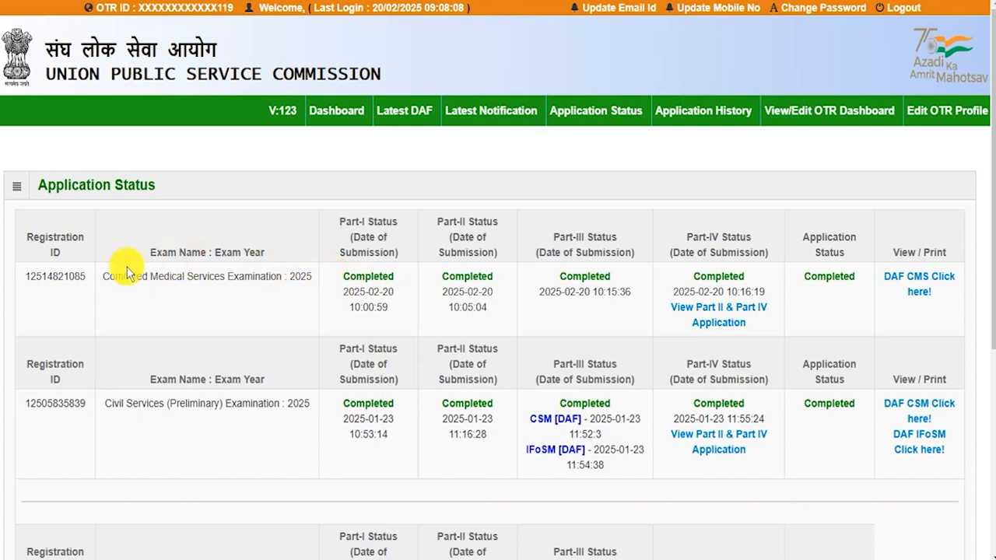
left_click_drag(110, 278, 363, 277)
left_click(363, 278)
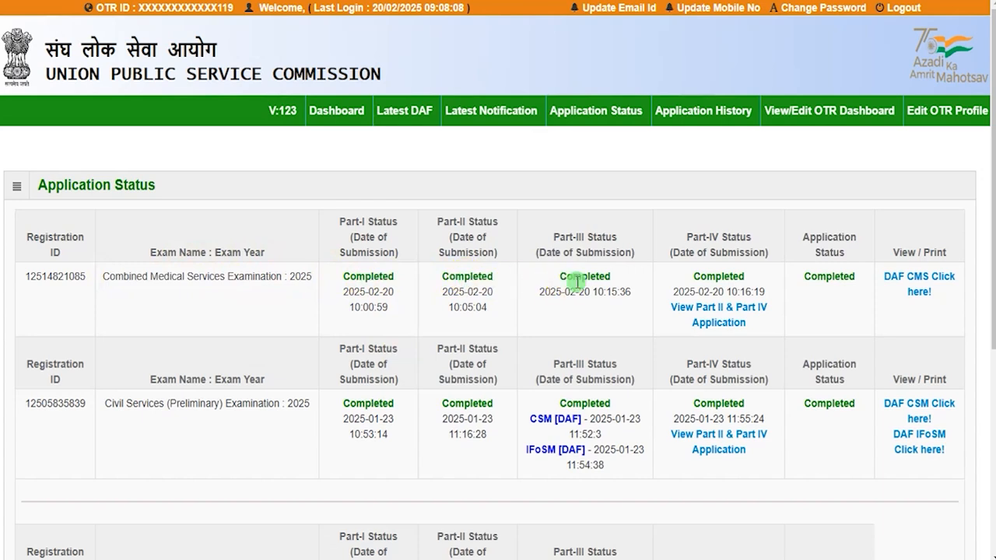
left_click_drag(816, 276, 839, 277)
left_click_drag(816, 238, 838, 240)
left_click_drag(814, 275, 845, 278)
left_click(839, 284)
left_click_drag(903, 253, 934, 253)
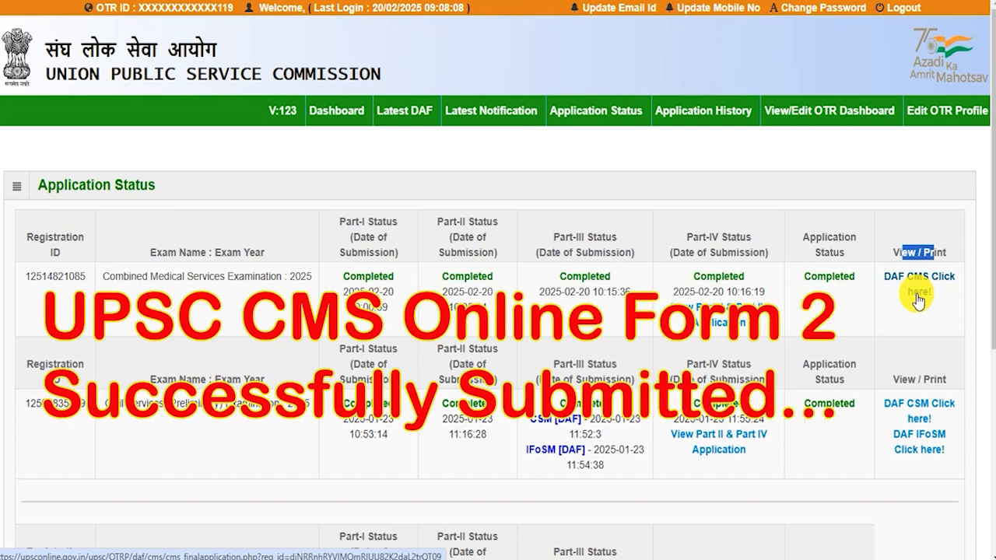
left_click_drag(143, 276, 290, 277)
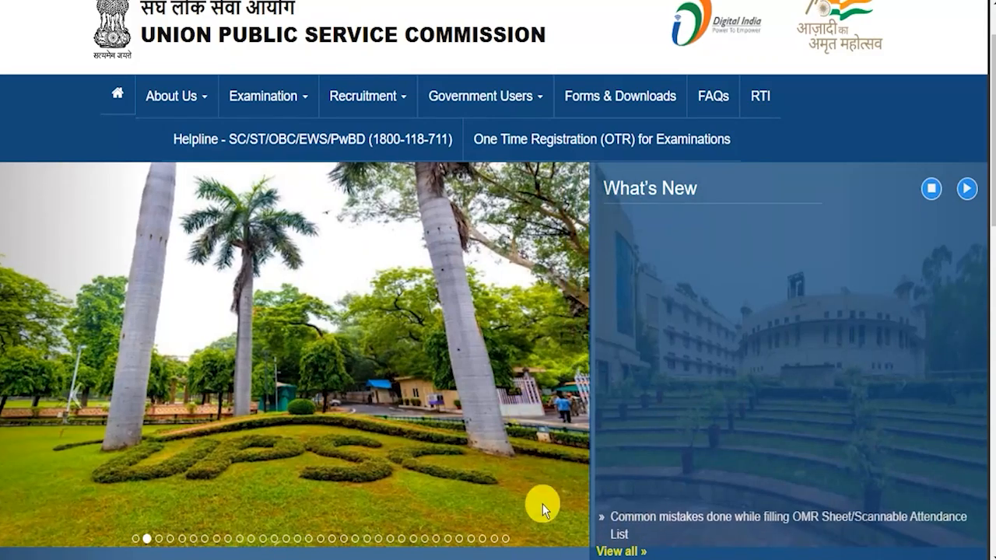
Step: Step through six slideshow photos on the UPSC homepage, starting at the fountain photo
left_click(160, 538)
left_click(170, 538)
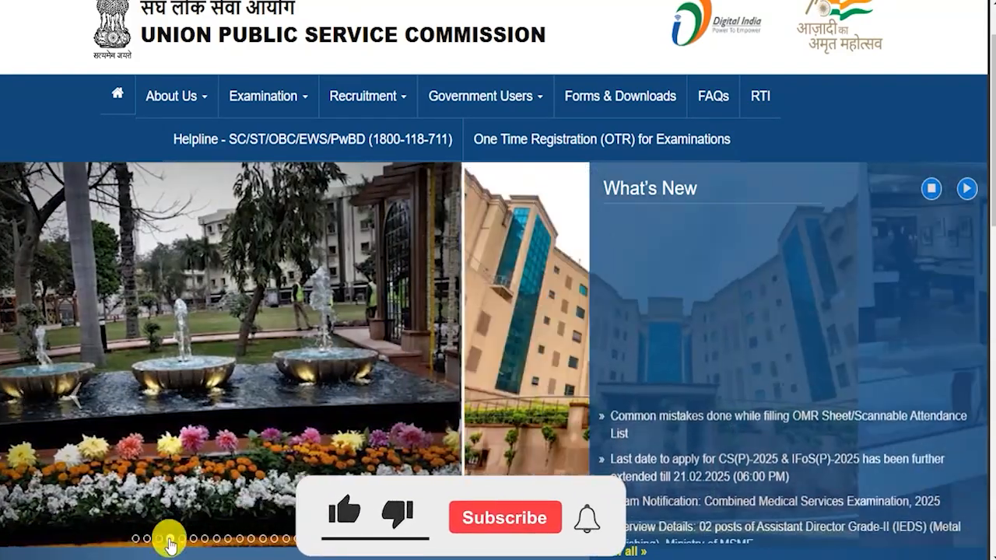
left_click(182, 540)
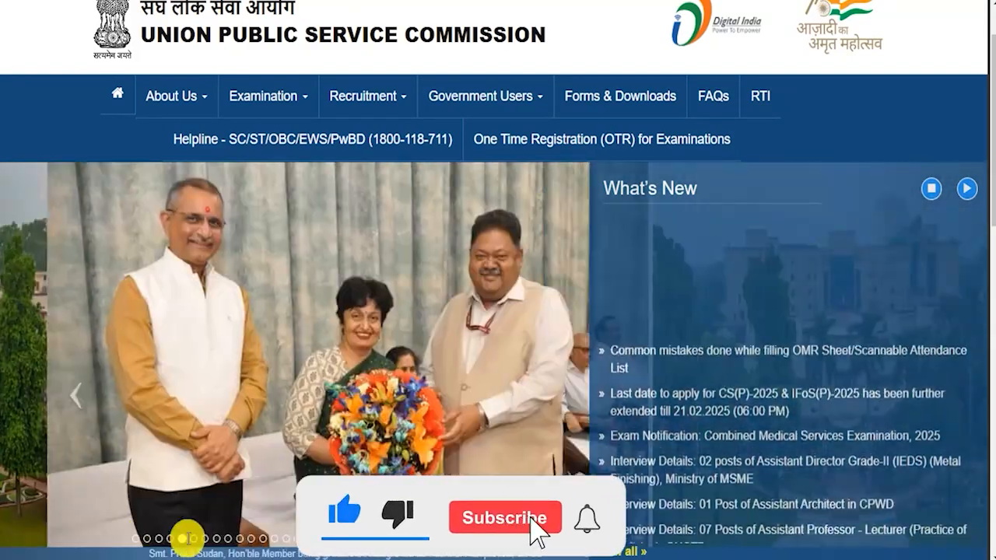
left_click(193, 540)
left_click(204, 540)
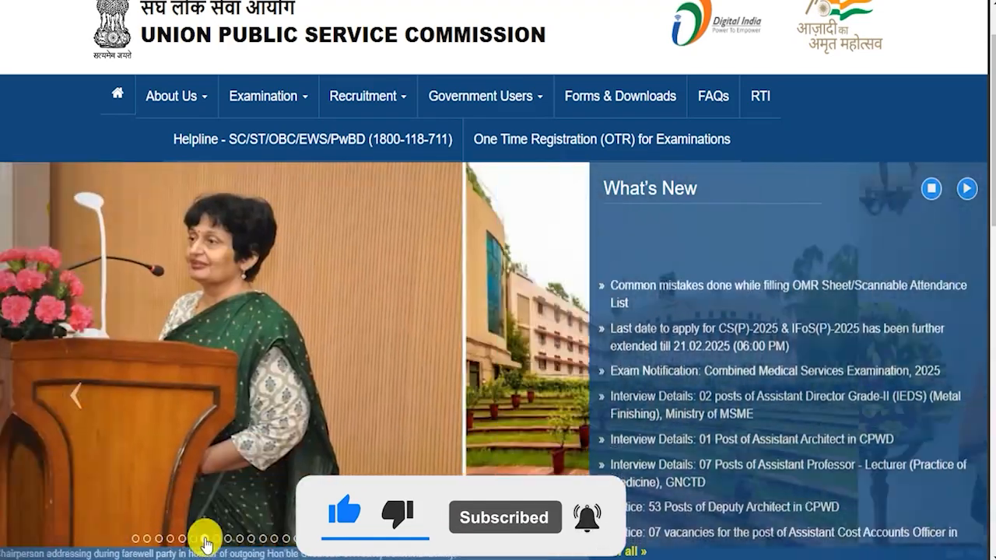
left_click(217, 538)
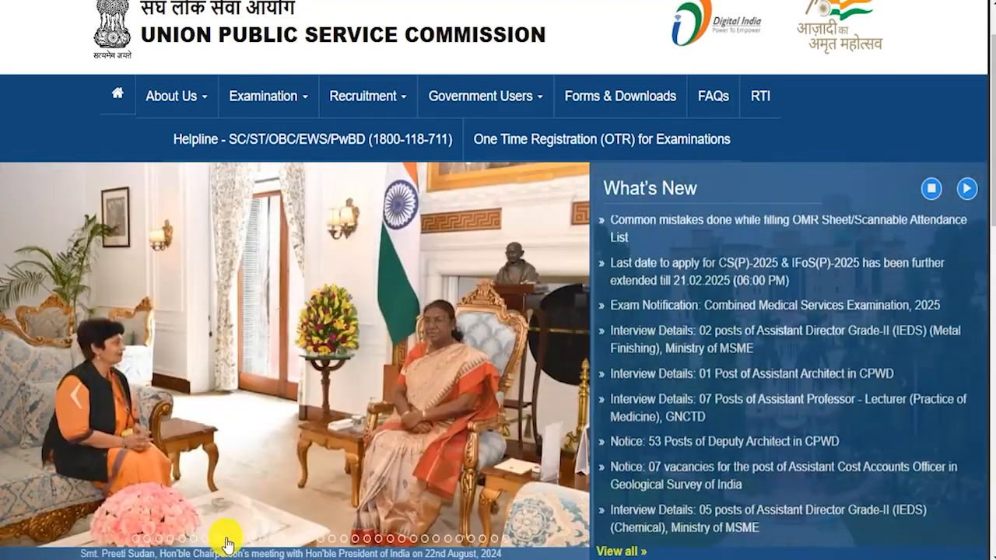